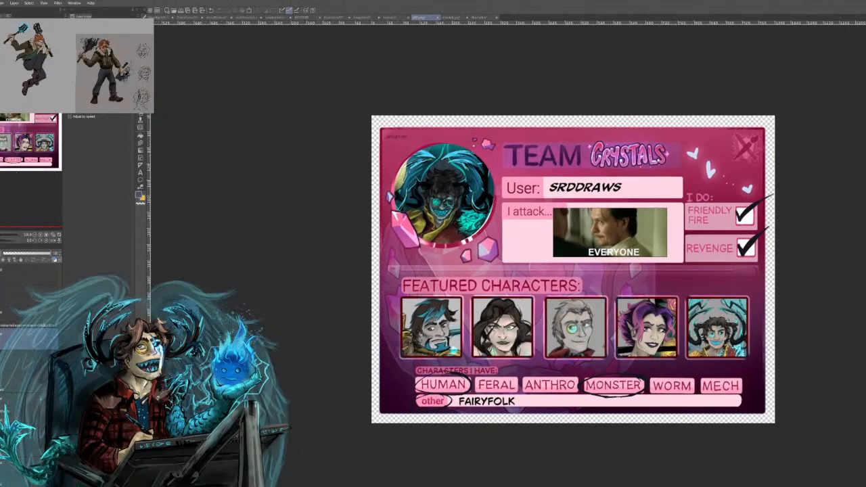
Examine the Team Crystals profile card up close, from its header to the featured characters.
{"action": "scroll", "coordinate": [279, 178], "scroll_direction": "up", "scroll_amount": 2}
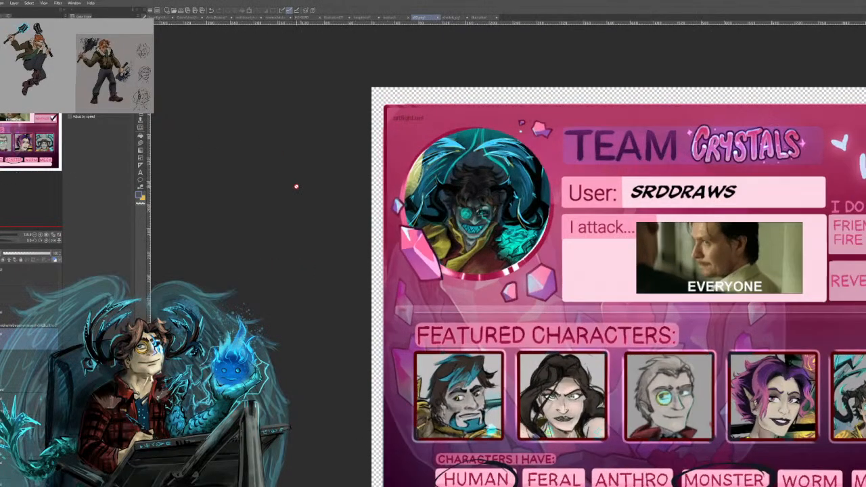
{"action": "left_click_drag", "start_coordinate": [39, 129], "coordinate": [74, 131]}
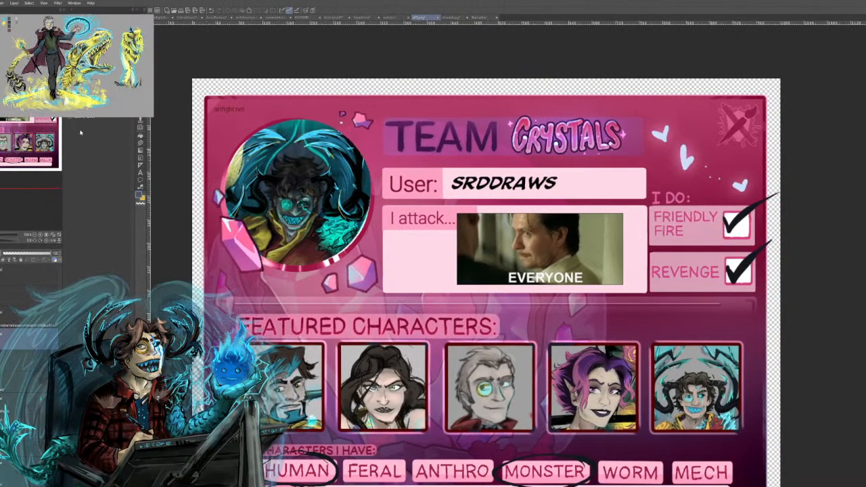
{"action": "left_click_drag", "start_coordinate": [34, 151], "coordinate": [23, 151]}
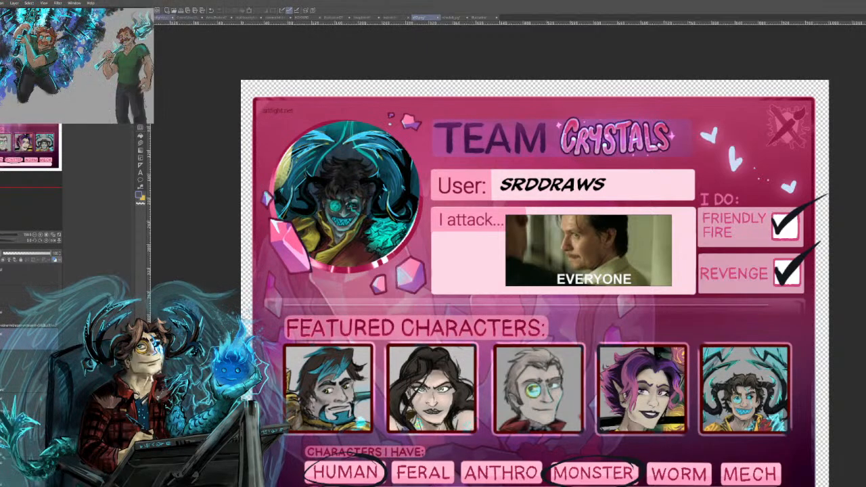
Open the drawing of the kneeling blue-bearded warrior and examine the figure and its armour up close.
{"action": "left_click", "coordinate": [161, 18]}
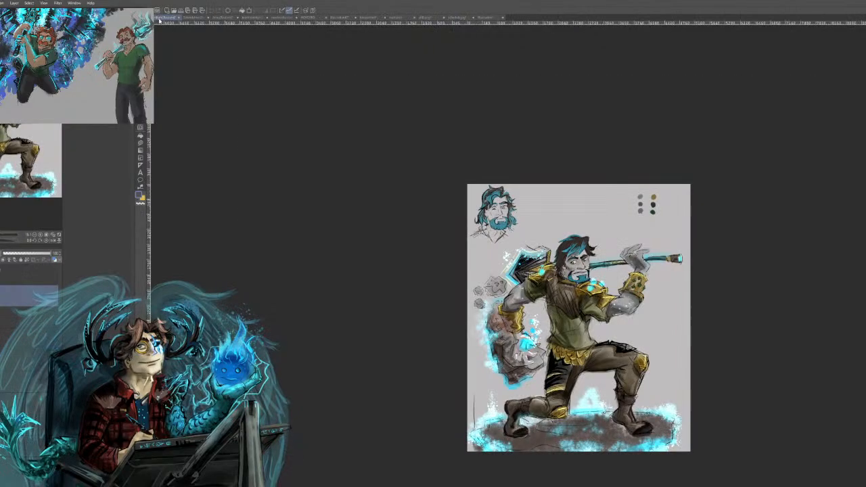
{"action": "scroll", "coordinate": [632, 303], "scroll_direction": "up", "scroll_amount": 5}
{"action": "scroll", "coordinate": [630, 298], "scroll_direction": "up", "scroll_amount": 3}
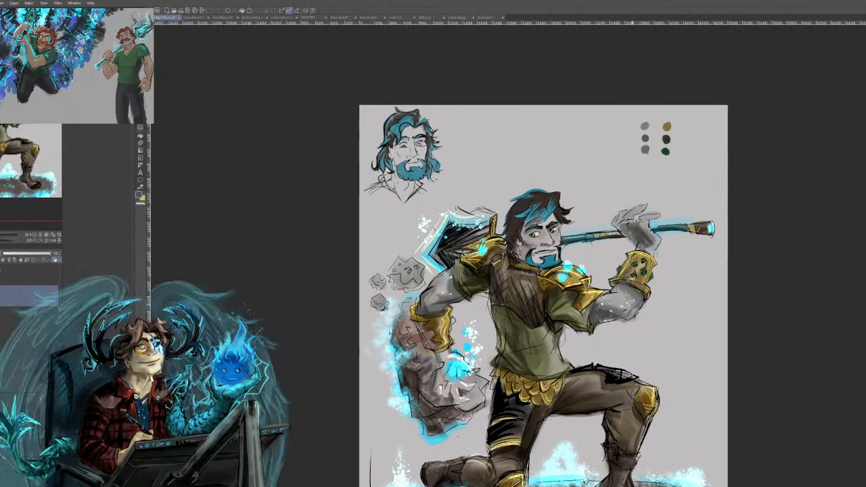
{"action": "scroll", "coordinate": [631, 298], "scroll_direction": "down", "scroll_amount": 3}
{"action": "scroll", "coordinate": [626, 295], "scroll_direction": "down", "scroll_amount": 1}
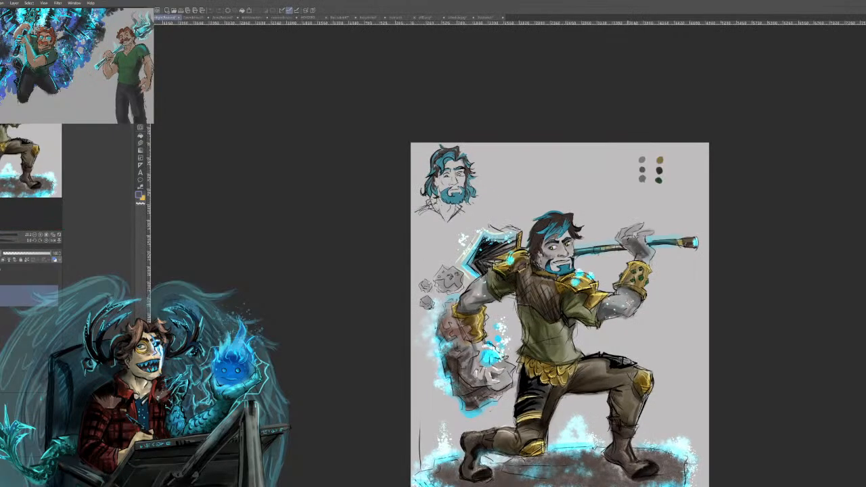
{"action": "scroll", "coordinate": [627, 295], "scroll_direction": "up", "scroll_amount": 1}
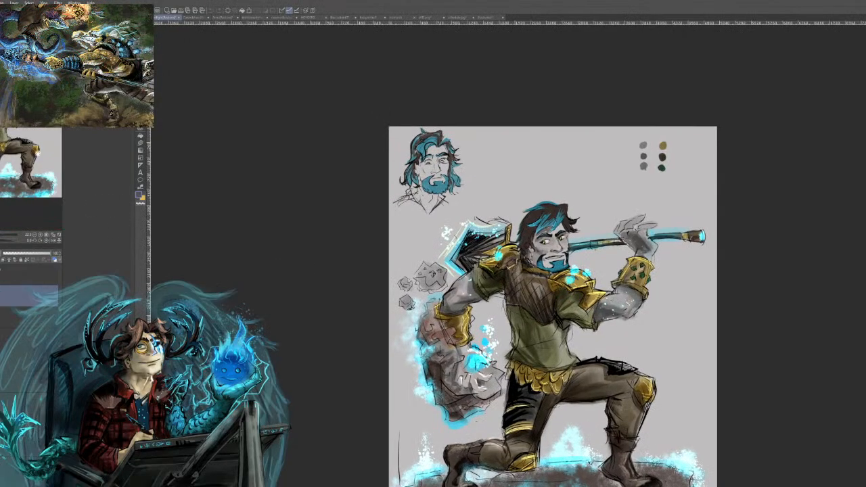
{"action": "scroll", "coordinate": [545, 285], "scroll_direction": "down", "scroll_amount": 2}
{"action": "scroll", "coordinate": [458, 303], "scroll_direction": "up", "scroll_amount": 2}
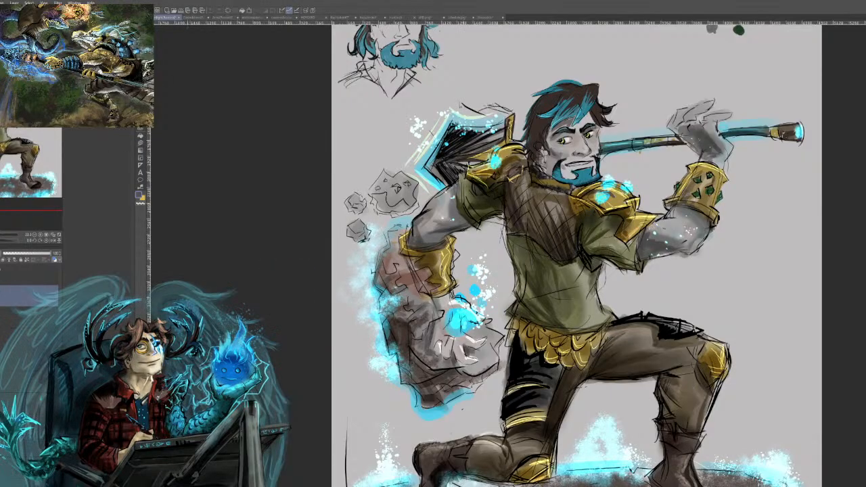
Bring up the drawing of the red-caped mage with the yellow dinosaur and examine the figure up close.
{"action": "key", "text": "ctrl+0"}
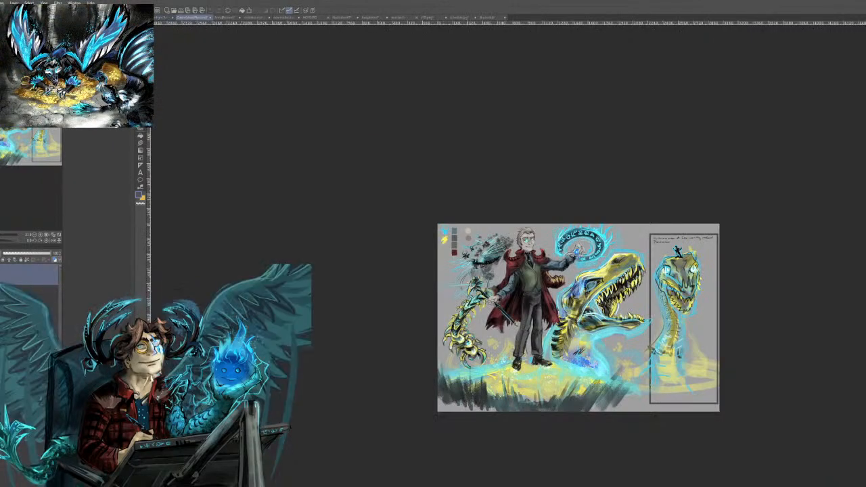
{"action": "scroll", "coordinate": [669, 328], "scroll_direction": "up", "scroll_amount": 3}
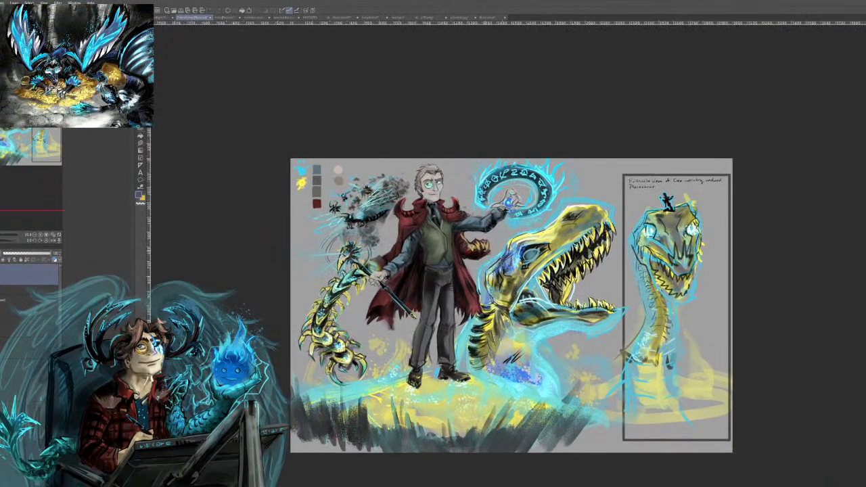
{"action": "scroll", "coordinate": [416, 240], "scroll_direction": "up", "scroll_amount": 5}
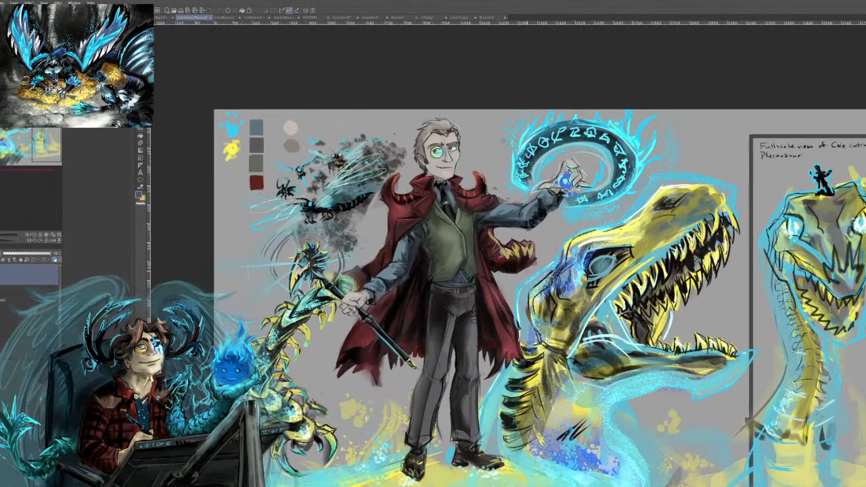
{"action": "scroll", "coordinate": [534, 271], "scroll_direction": "up", "scroll_amount": 1}
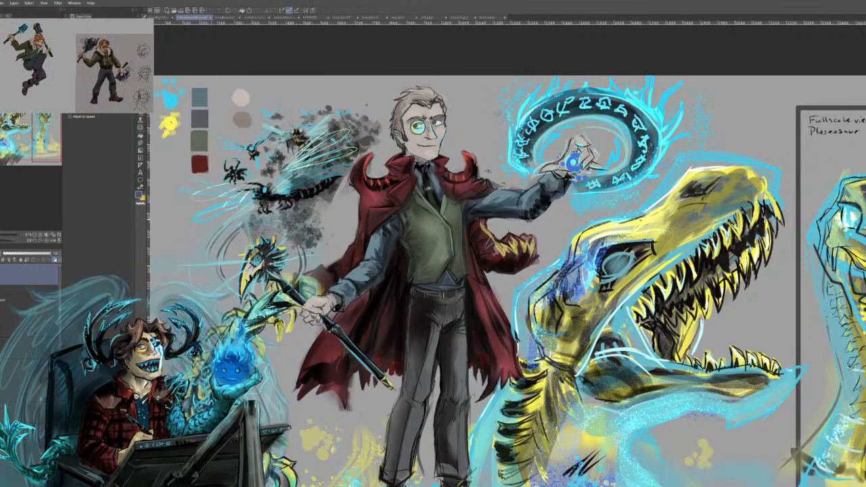
Open the sheet with the green-hatted figure and the kneeling woman with the long braid, and examine both poses.
{"action": "left_click", "coordinate": [223, 19]}
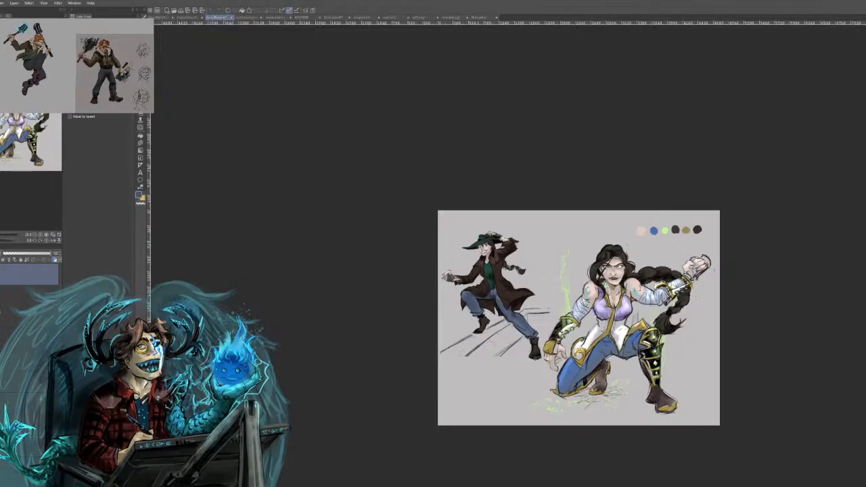
{"action": "scroll", "coordinate": [438, 316], "scroll_direction": "up", "scroll_amount": 6}
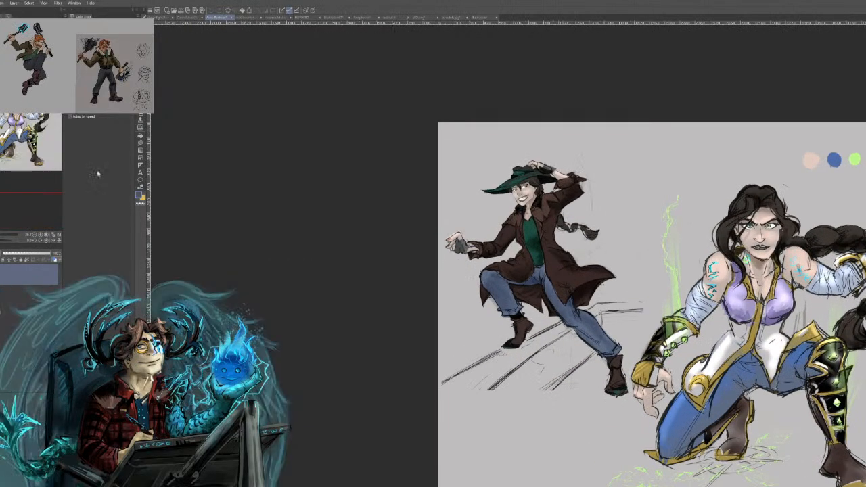
{"action": "left_click_drag", "start_coordinate": [582, 271], "coordinate": [397, 268]}
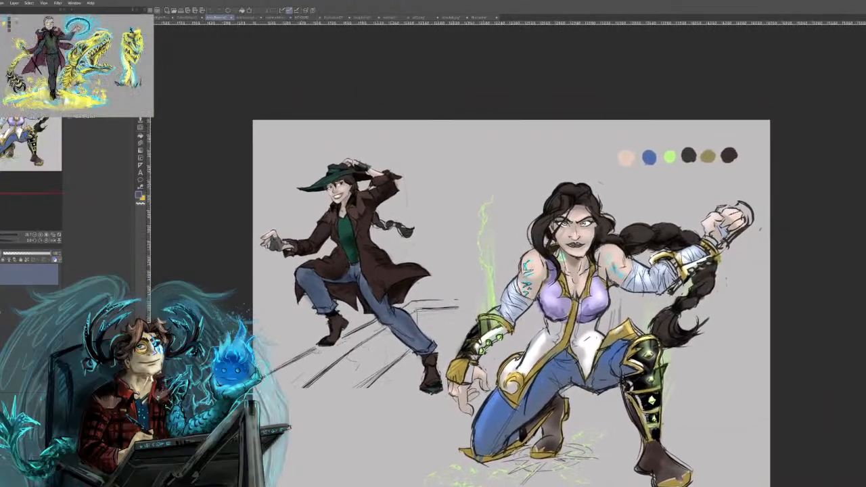
{"action": "scroll", "coordinate": [496, 355], "scroll_direction": "up", "scroll_amount": 3}
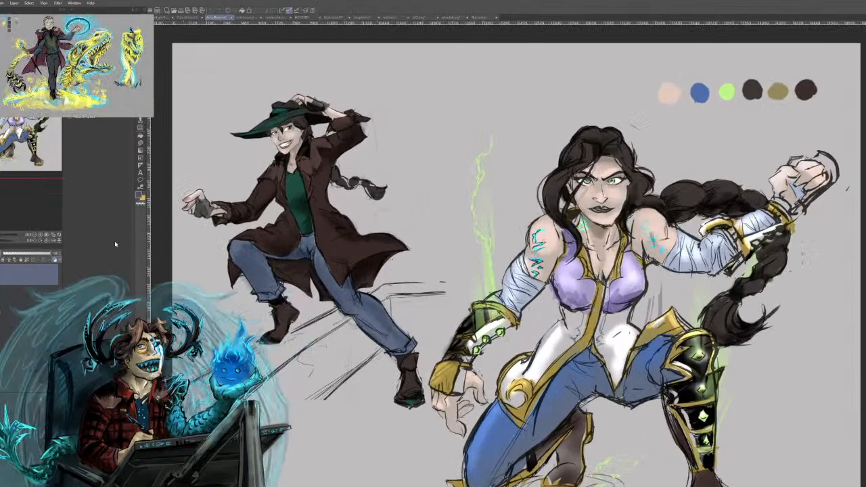
{"action": "left_click_drag", "start_coordinate": [501, 270], "coordinate": [467, 264]}
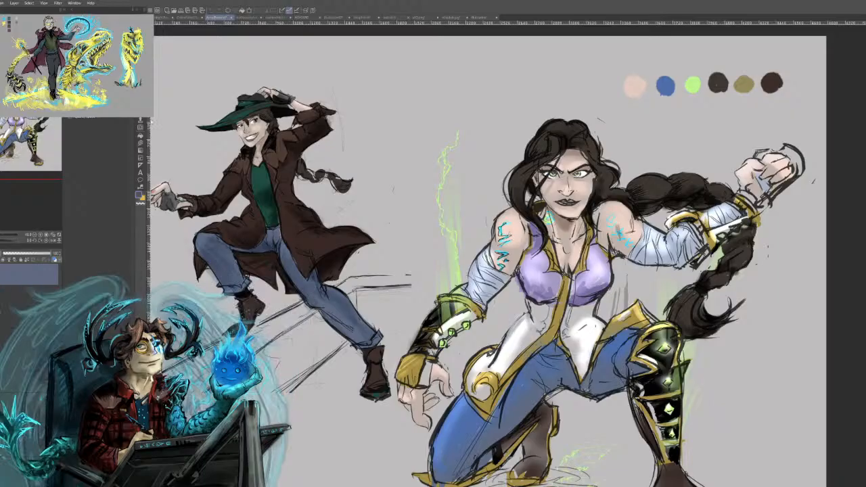
Open the sheet of the moth-winged spear bearer and examine the character with its colour swatches.
{"action": "left_click", "coordinate": [243, 18]}
{"action": "scroll", "coordinate": [528, 291], "scroll_direction": "up", "scroll_amount": 3}
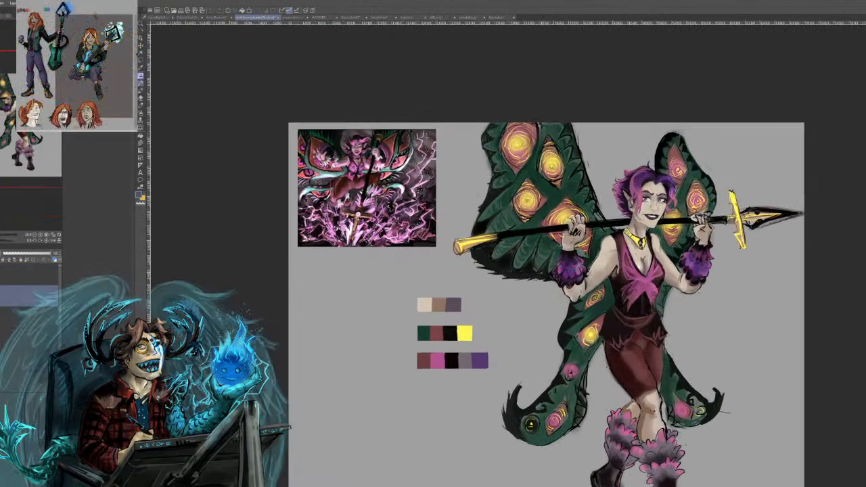
{"action": "scroll", "coordinate": [532, 270], "scroll_direction": "up", "scroll_amount": 3}
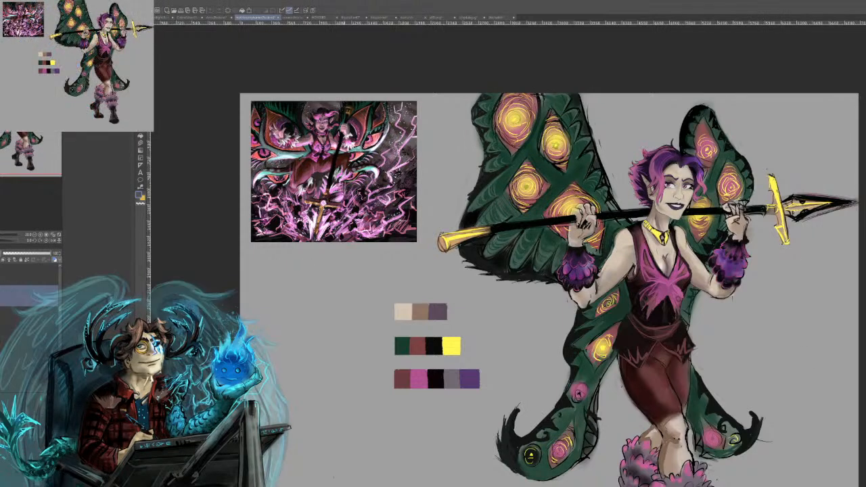
Open the drawing of the horned, winged character holding a book and examine the whole figure.
{"action": "left_click", "coordinate": [295, 18]}
{"action": "scroll", "coordinate": [554, 281], "scroll_direction": "up", "scroll_amount": 3}
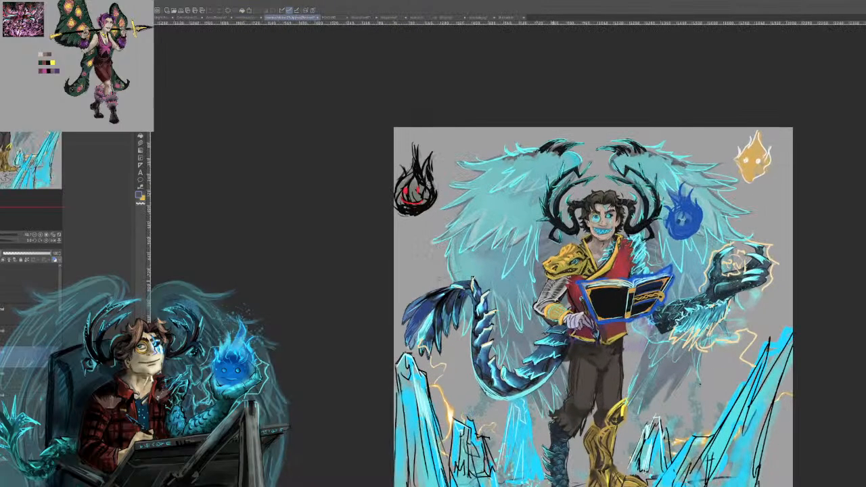
{"action": "scroll", "coordinate": [552, 281], "scroll_direction": "up", "scroll_amount": 3}
{"action": "scroll", "coordinate": [552, 281], "scroll_direction": "down", "scroll_amount": 1}
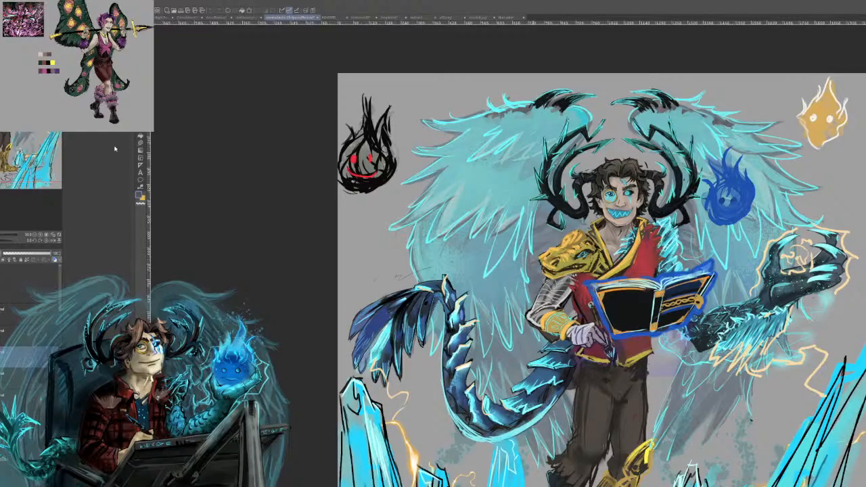
{"action": "left_click_drag", "start_coordinate": [35, 135], "coordinate": [50, 139]}
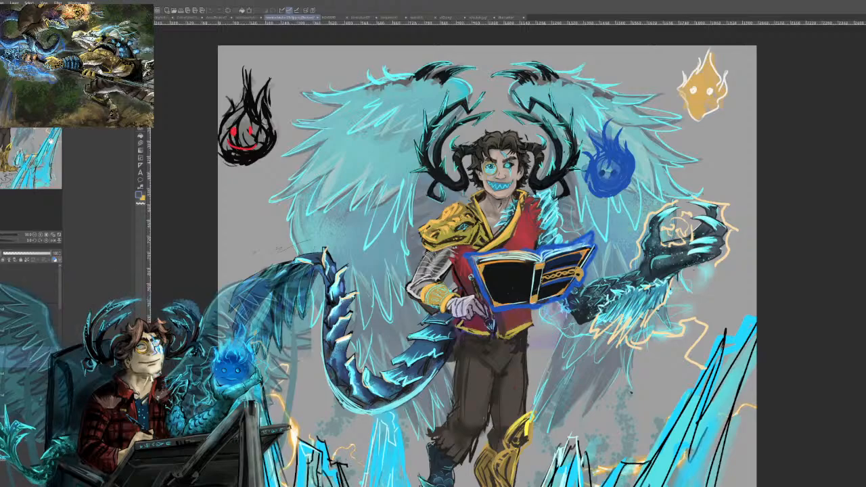
Look through the drawings of the crouching winged figure, the blue lizard pair, the blue-furred violinist and the woman with the giant black bird.
{"action": "left_click", "coordinate": [330, 20]}
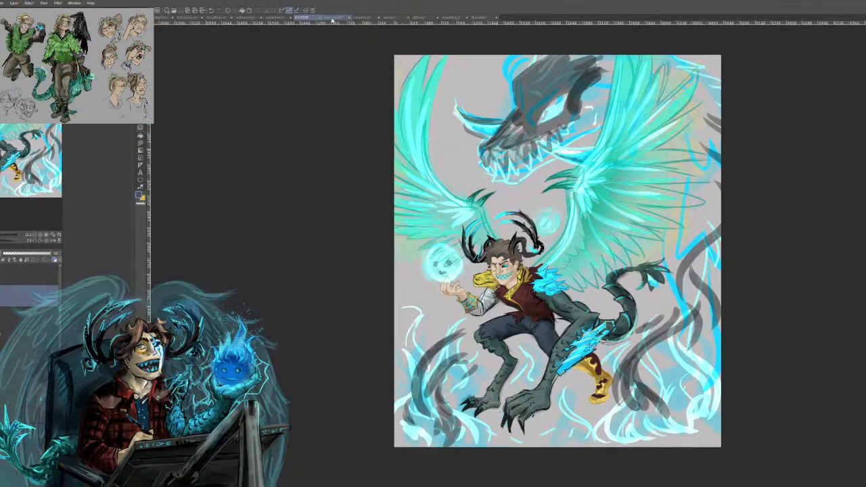
{"action": "left_click", "coordinate": [332, 19]}
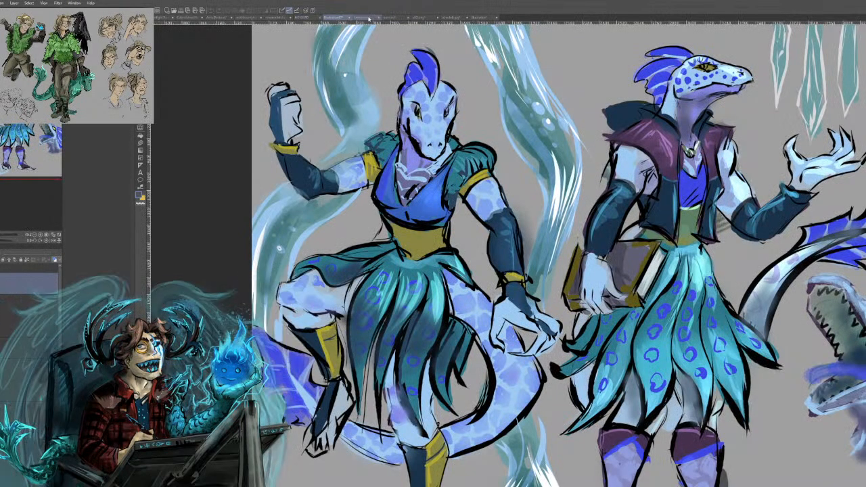
{"action": "left_click", "coordinate": [365, 19]}
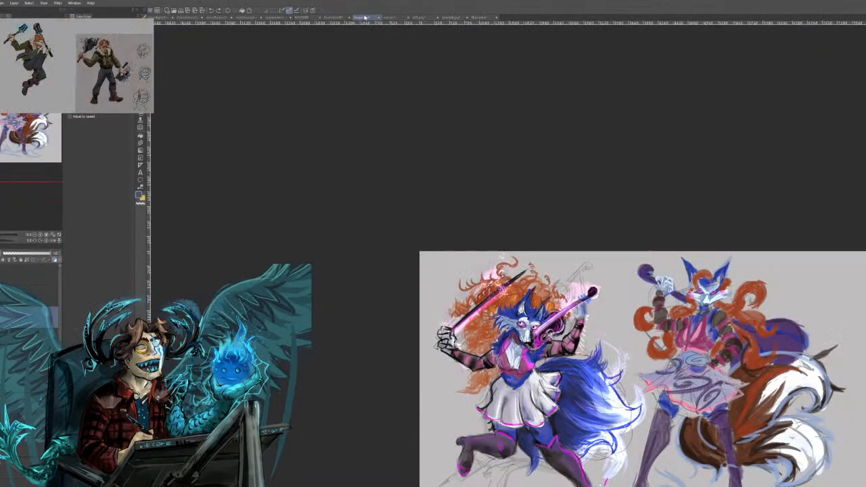
{"action": "left_click_drag", "start_coordinate": [609, 325], "coordinate": [495, 274]}
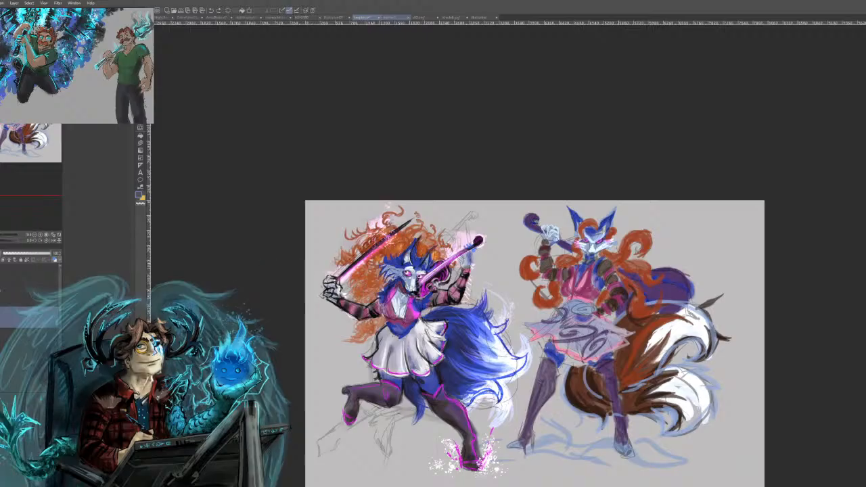
{"action": "left_click", "coordinate": [391, 16]}
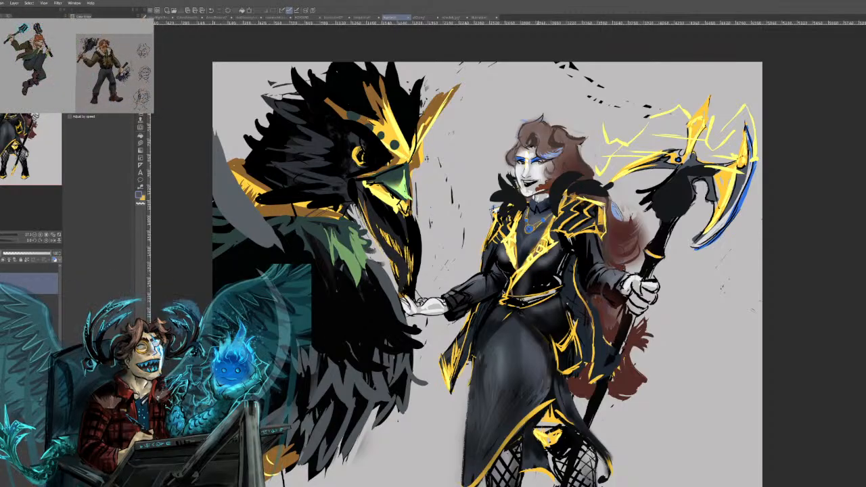
Compare the Team Crystals card with the full teal and yellow illustration of the horned character.
{"action": "left_click", "coordinate": [419, 19]}
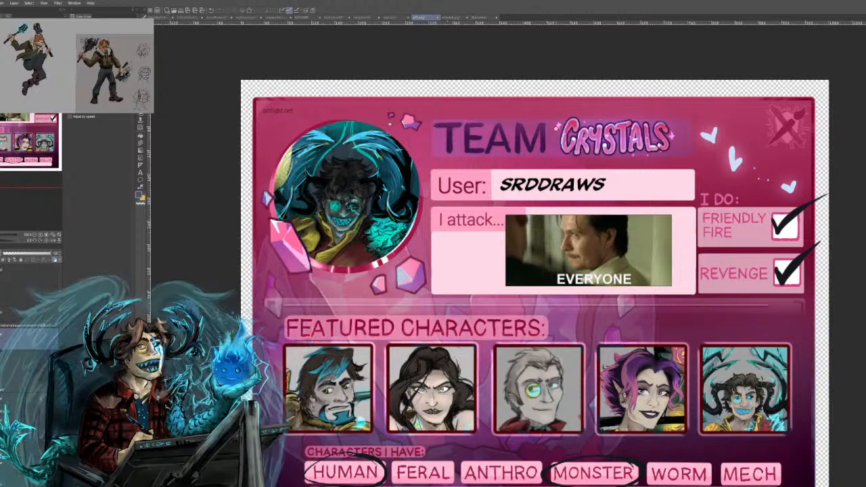
{"action": "left_click_drag", "start_coordinate": [9, 135], "coordinate": [15, 129]}
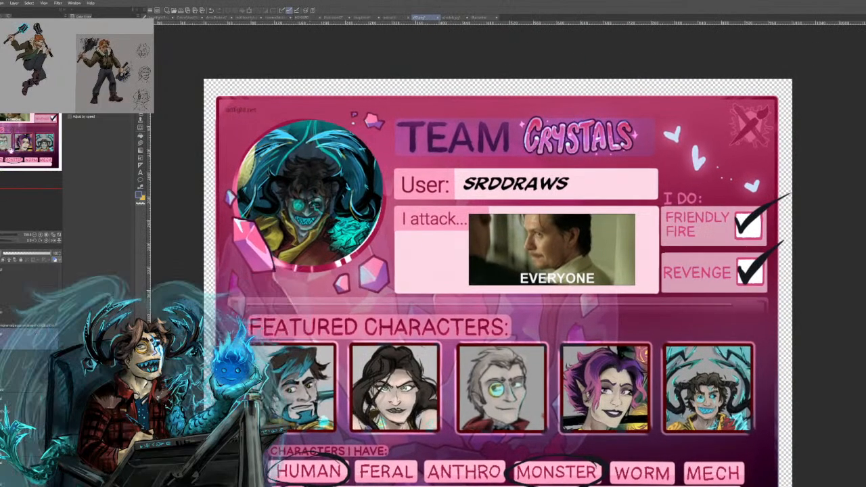
{"action": "left_click", "coordinate": [455, 18]}
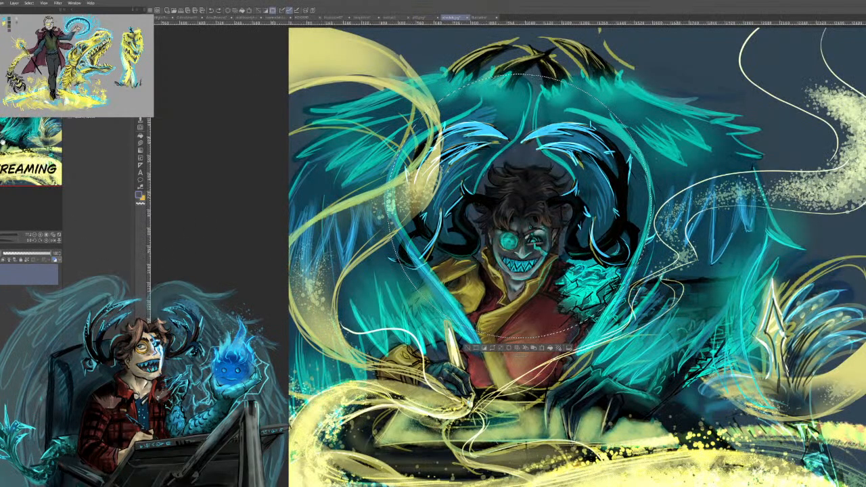
{"action": "mouse_move", "coordinate": [5, 134]}
{"action": "left_mouse_down"}
{"action": "mouse_move", "coordinate": [9, 142]}
{"action": "mouse_move", "coordinate": [12, 135]}
{"action": "left_mouse_up"}
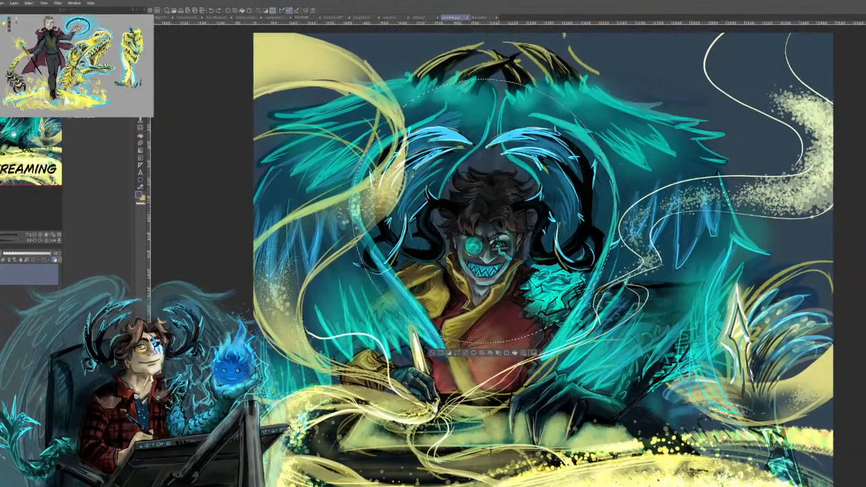
On the blank grey canvas, sketch a long curved vertical guide line and a wide arc crossing its upper part.
{"action": "left_click", "coordinate": [479, 18]}
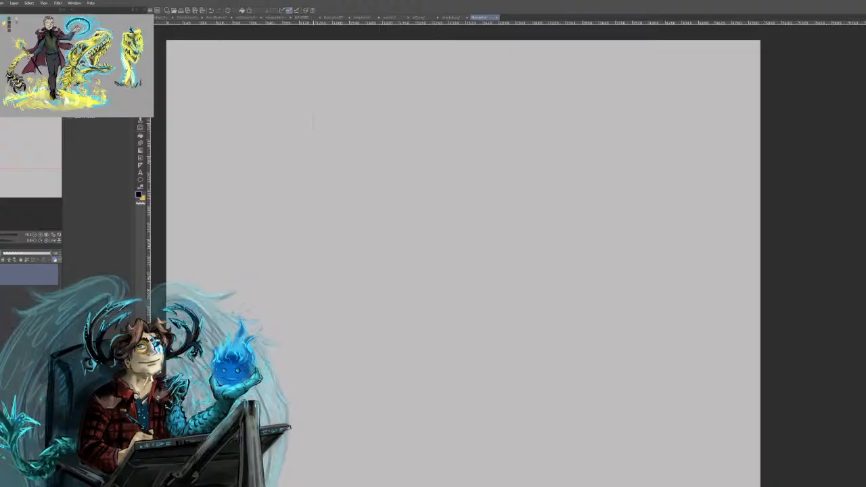
{"action": "mouse_move", "coordinate": [312, 115]}
{"action": "left_mouse_down"}
{"action": "mouse_move", "coordinate": [339, 226]}
{"action": "mouse_move", "coordinate": [299, 446]}
{"action": "mouse_move", "coordinate": [306, 486]}
{"action": "left_mouse_up"}
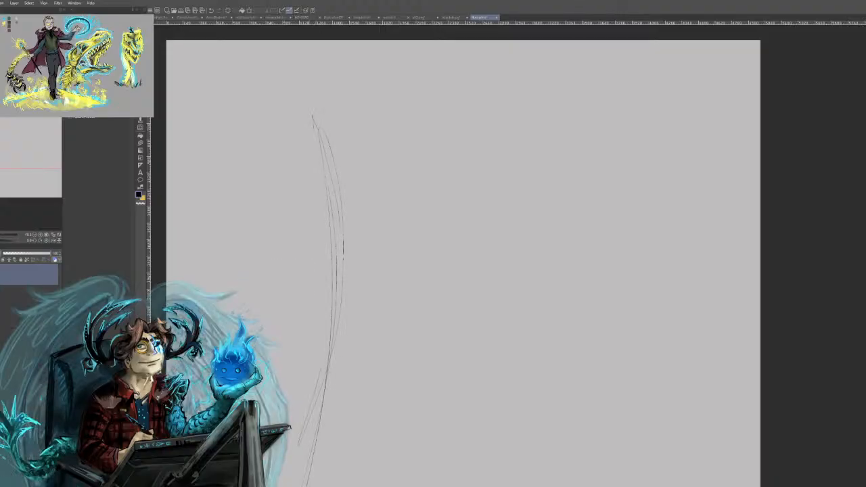
{"action": "key", "text": "ctrl+z"}
{"action": "key", "text": "ctrl+z"}
{"action": "left_click_drag", "start_coordinate": [335, 197], "coordinate": [321, 483]}
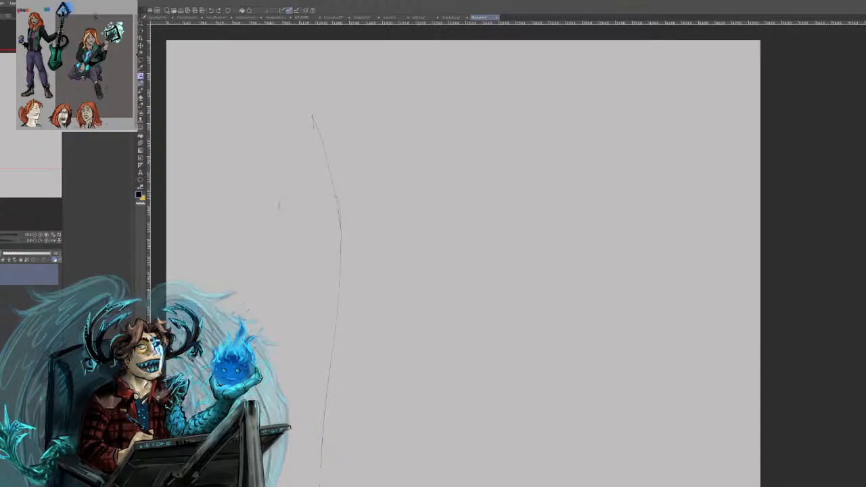
{"action": "mouse_move", "coordinate": [279, 206]}
{"action": "left_mouse_down"}
{"action": "mouse_move", "coordinate": [395, 181]}
{"action": "mouse_move", "coordinate": [396, 236]}
{"action": "left_mouse_up"}
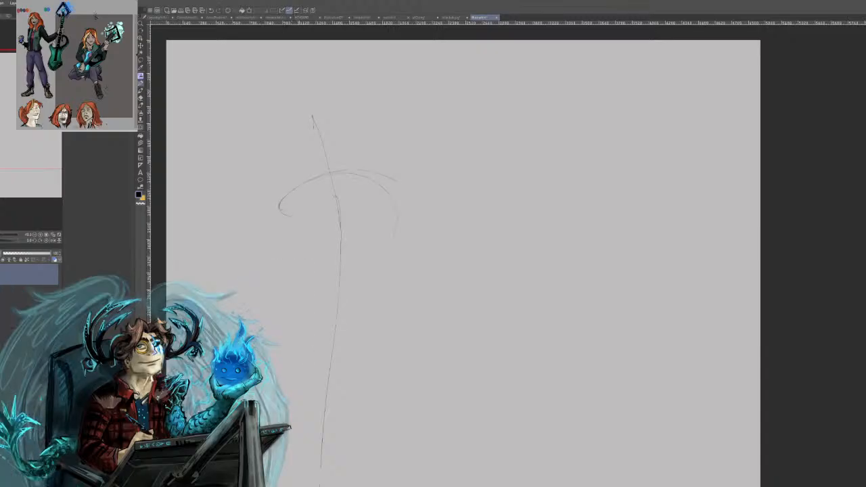
Sketch the torso as a tapering oval around the guide line, with curved hip and outer thigh lines below the waist.
{"action": "left_click_drag", "start_coordinate": [391, 177], "coordinate": [369, 296]}
{"action": "left_click_drag", "start_coordinate": [335, 177], "coordinate": [341, 287]}
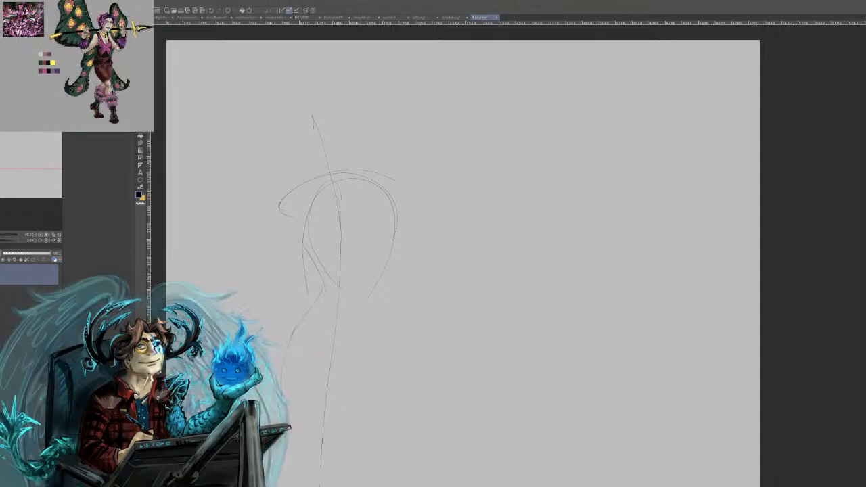
{"action": "left_click_drag", "start_coordinate": [324, 288], "coordinate": [280, 406]}
{"action": "mouse_move", "coordinate": [379, 303]}
{"action": "left_mouse_down"}
{"action": "mouse_move", "coordinate": [371, 388]}
{"action": "mouse_move", "coordinate": [357, 425]}
{"action": "left_mouse_up"}
{"action": "left_click_drag", "start_coordinate": [368, 279], "coordinate": [359, 419]}
{"action": "left_click_drag", "start_coordinate": [382, 307], "coordinate": [379, 391]}
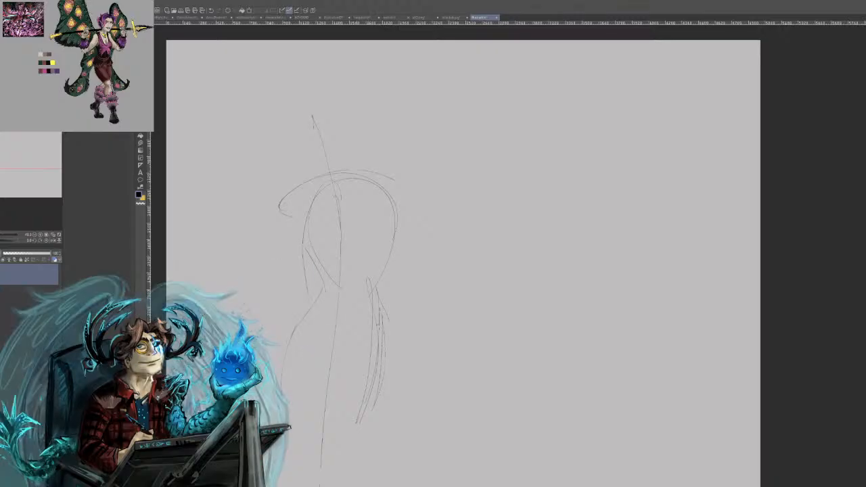
{"action": "left_click_drag", "start_coordinate": [301, 321], "coordinate": [284, 369]}
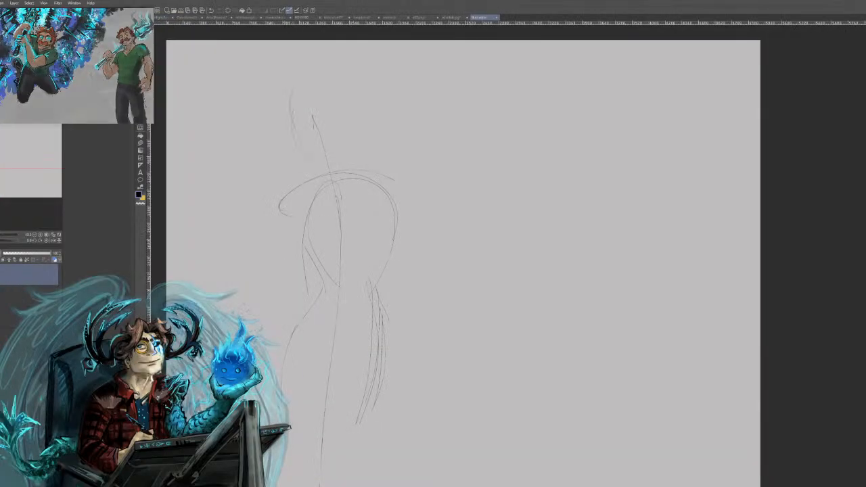
Sketch the head as an oval above the shoulders, with loose hair lines over the crown and falling to the shoulder.
{"action": "left_click_drag", "start_coordinate": [302, 82], "coordinate": [318, 167]}
{"action": "left_click_drag", "start_coordinate": [344, 108], "coordinate": [329, 168]}
{"action": "left_click_drag", "start_coordinate": [344, 130], "coordinate": [334, 153]}
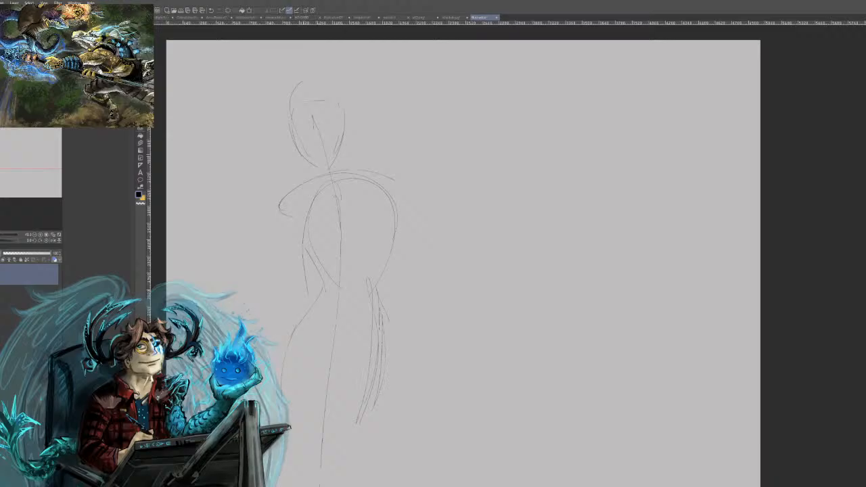
{"action": "left_click_drag", "start_coordinate": [293, 129], "coordinate": [341, 102]}
{"action": "left_click_drag", "start_coordinate": [351, 111], "coordinate": [357, 146]}
{"action": "left_click_drag", "start_coordinate": [346, 144], "coordinate": [372, 182]}
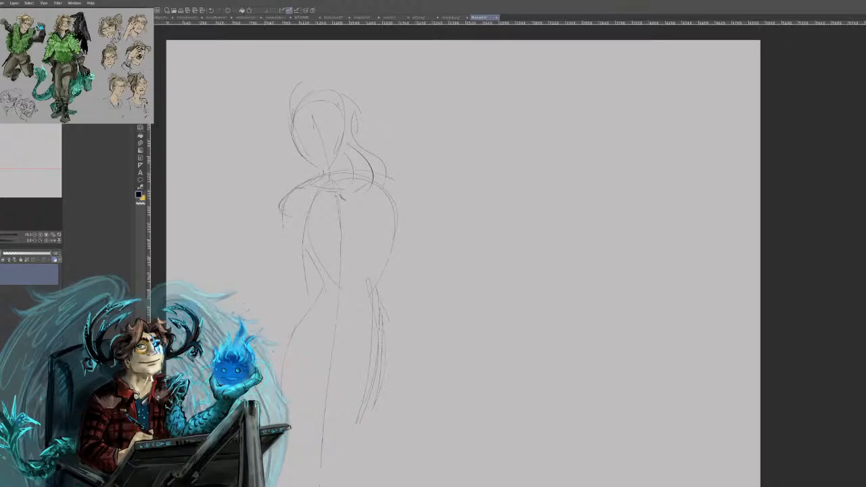
Rough in the bent arm on the figure's left side with straight gesture lines, ending in a hand resting on the hip.
{"action": "mouse_move", "coordinate": [281, 220]}
{"action": "left_mouse_down"}
{"action": "mouse_move", "coordinate": [230, 258]}
{"action": "mouse_move", "coordinate": [298, 302]}
{"action": "left_mouse_up"}
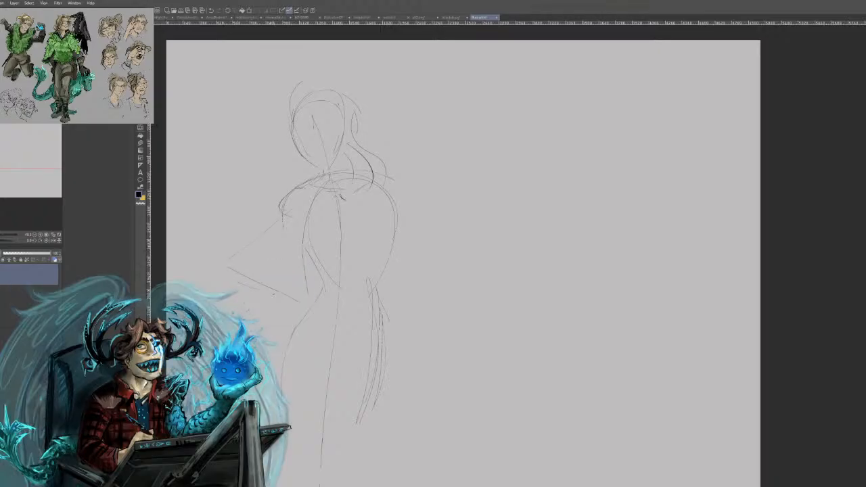
{"action": "left_click_drag", "start_coordinate": [238, 282], "coordinate": [306, 310]}
{"action": "left_click_drag", "start_coordinate": [281, 220], "coordinate": [227, 261]}
{"action": "left_click_drag", "start_coordinate": [308, 313], "coordinate": [290, 340]}
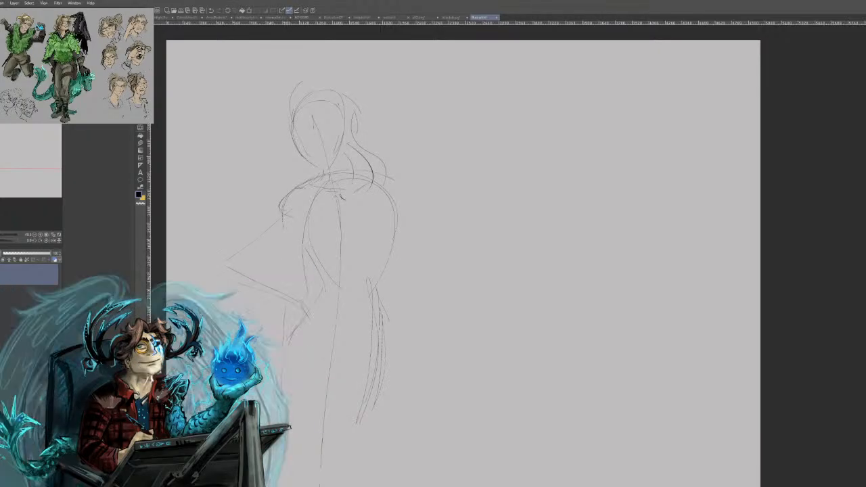
{"action": "left_click_drag", "start_coordinate": [285, 305], "coordinate": [287, 346]}
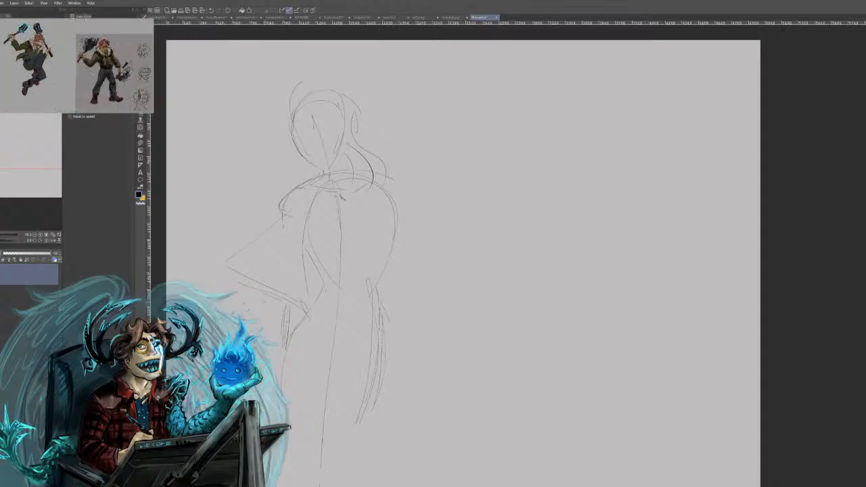
Build up the bent arm with contour lines along the upper arm, elbow and forearm.
{"action": "left_click_drag", "start_coordinate": [281, 302], "coordinate": [212, 250]}
{"action": "left_click_drag", "start_coordinate": [262, 210], "coordinate": [214, 251]}
{"action": "left_click_drag", "start_coordinate": [227, 268], "coordinate": [289, 305]}
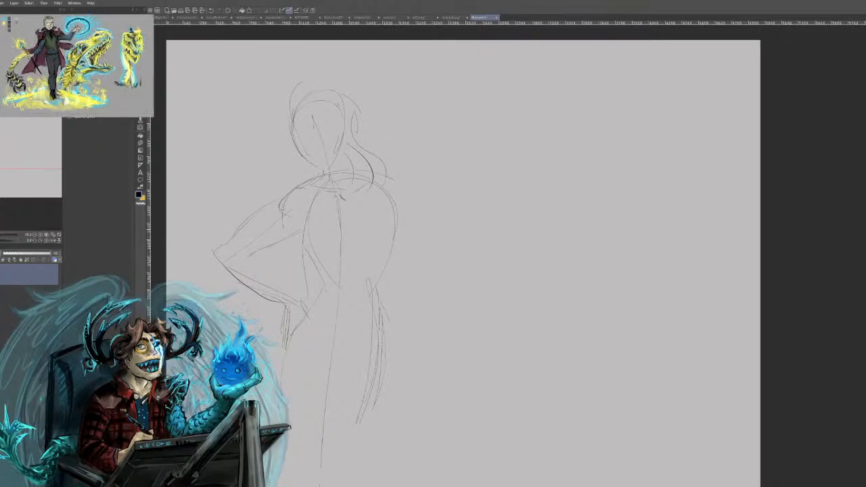
{"action": "left_click_drag", "start_coordinate": [238, 255], "coordinate": [269, 261]}
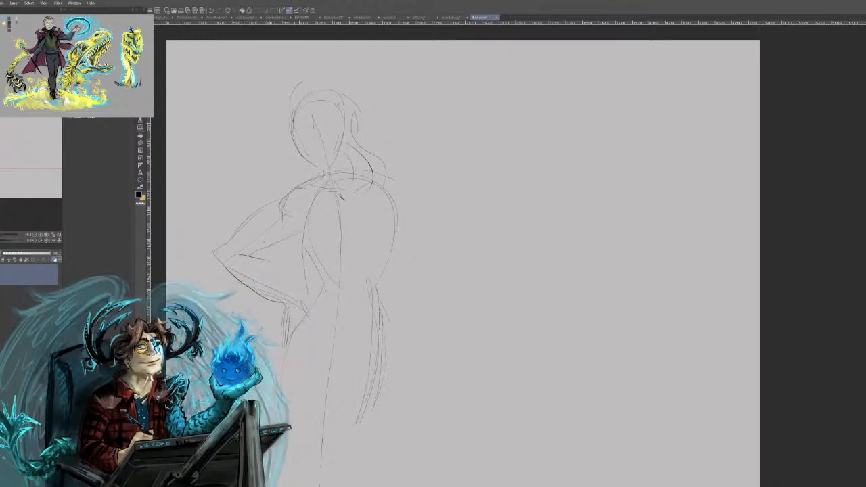
{"action": "left_click_drag", "start_coordinate": [259, 261], "coordinate": [267, 275]}
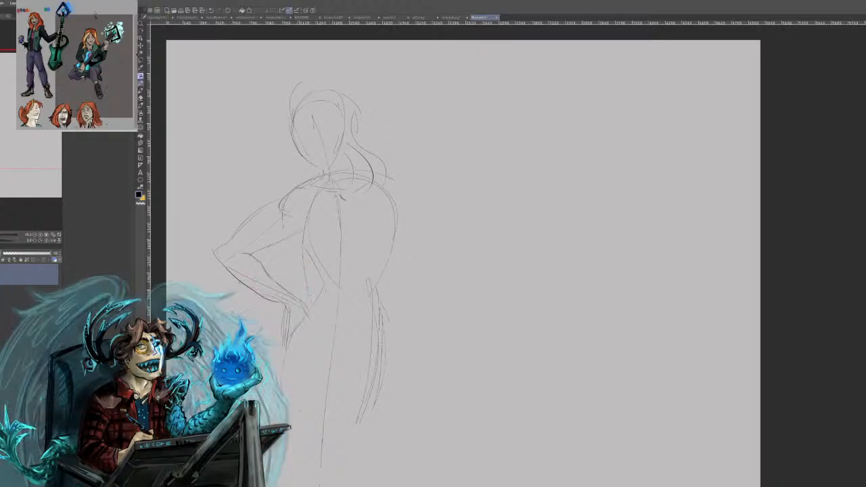
Erase the rough forearm and hand, and redraw them with a cleaner forearm contour and fingers on the hip.
{"action": "mouse_move", "coordinate": [304, 318]}
{"action": "left_mouse_down"}
{"action": "mouse_move", "coordinate": [287, 349]}
{"action": "mouse_move", "coordinate": [287, 309]}
{"action": "mouse_move", "coordinate": [306, 310]}
{"action": "mouse_move", "coordinate": [238, 279]}
{"action": "left_mouse_up"}
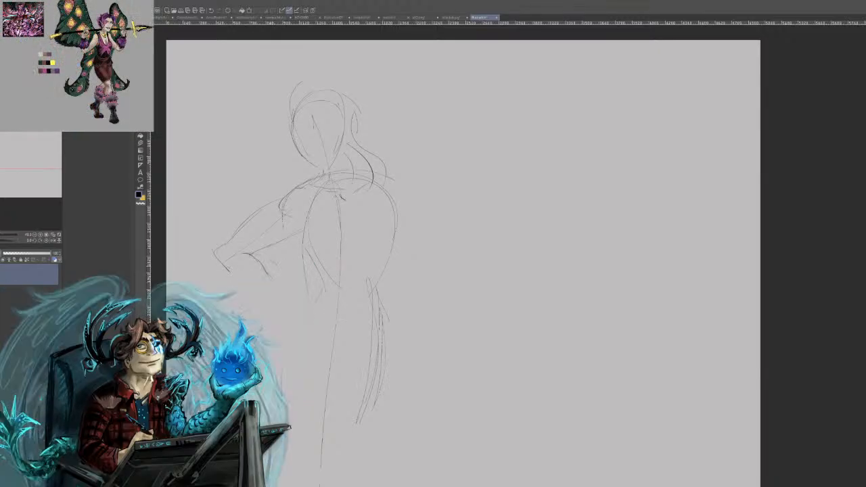
{"action": "mouse_move", "coordinate": [254, 254]}
{"action": "left_mouse_down"}
{"action": "mouse_move", "coordinate": [280, 276]}
{"action": "mouse_move", "coordinate": [294, 318]}
{"action": "mouse_move", "coordinate": [305, 319]}
{"action": "left_mouse_up"}
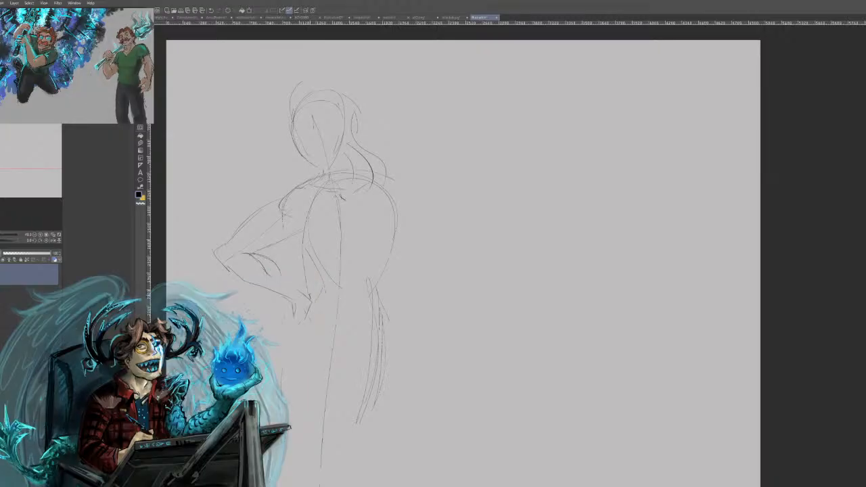
{"action": "left_click_drag", "start_coordinate": [309, 291], "coordinate": [275, 263]}
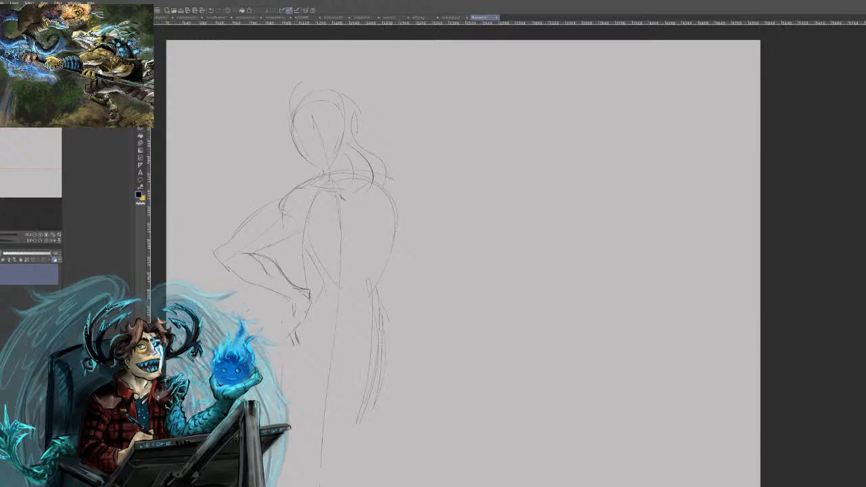
{"action": "left_click_drag", "start_coordinate": [297, 315], "coordinate": [293, 340]}
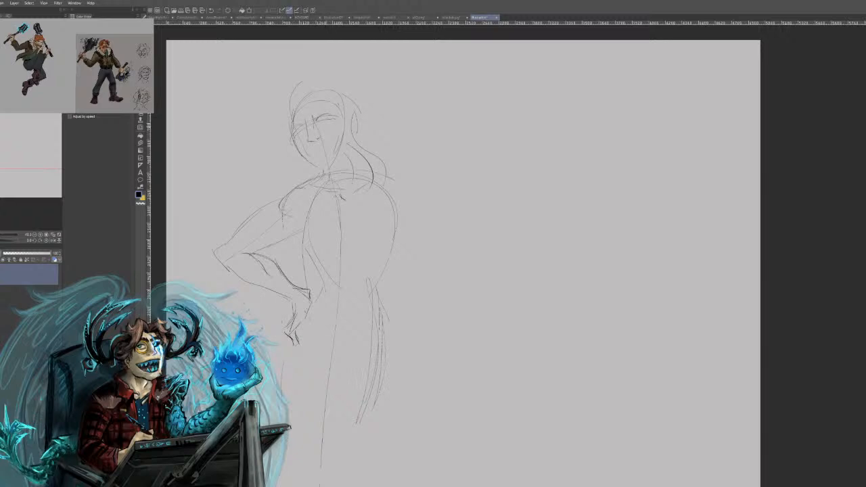
Draw both eyes with dark upper lashes and irises, and define the arched eyebrows above them.
{"action": "scroll", "coordinate": [578, 320], "scroll_direction": "up", "scroll_amount": 4}
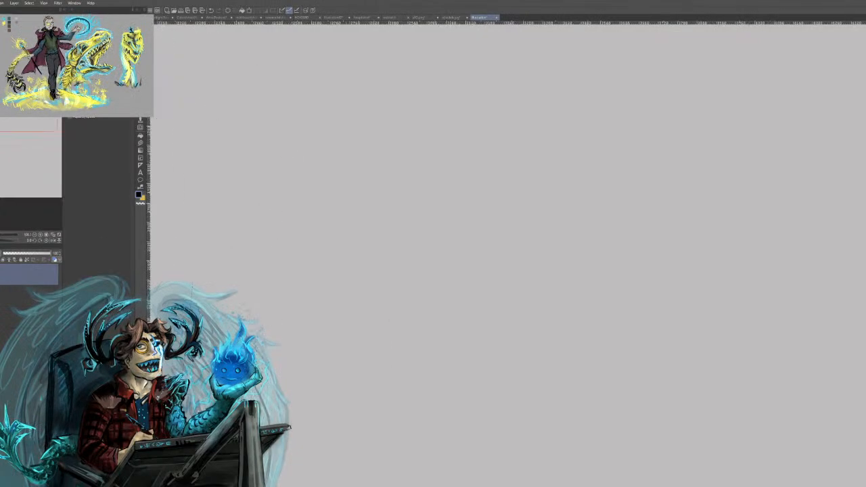
{"action": "scroll", "coordinate": [507, 256], "scroll_direction": "down", "scroll_amount": 4}
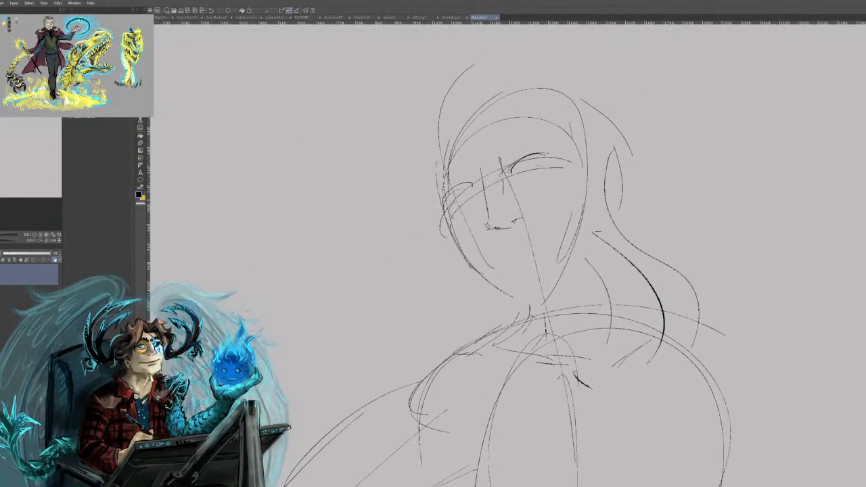
{"action": "mouse_move", "coordinate": [510, 184]}
{"action": "left_mouse_down"}
{"action": "mouse_move", "coordinate": [548, 166]}
{"action": "mouse_move", "coordinate": [517, 188]}
{"action": "mouse_move", "coordinate": [552, 179]}
{"action": "left_mouse_up"}
{"action": "left_click_drag", "start_coordinate": [452, 204], "coordinate": [482, 191]}
{"action": "mouse_move", "coordinate": [458, 211]}
{"action": "left_mouse_down"}
{"action": "mouse_move", "coordinate": [483, 202]}
{"action": "mouse_move", "coordinate": [479, 194]}
{"action": "mouse_move", "coordinate": [447, 214]}
{"action": "mouse_move", "coordinate": [470, 193]}
{"action": "left_mouse_up"}
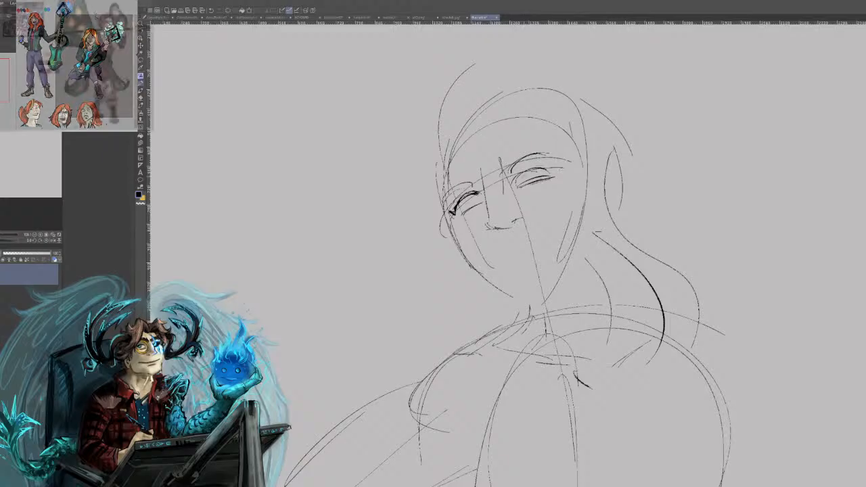
{"action": "mouse_move", "coordinate": [536, 169]}
{"action": "left_mouse_down"}
{"action": "mouse_move", "coordinate": [560, 157]}
{"action": "mouse_move", "coordinate": [525, 172]}
{"action": "left_mouse_up"}
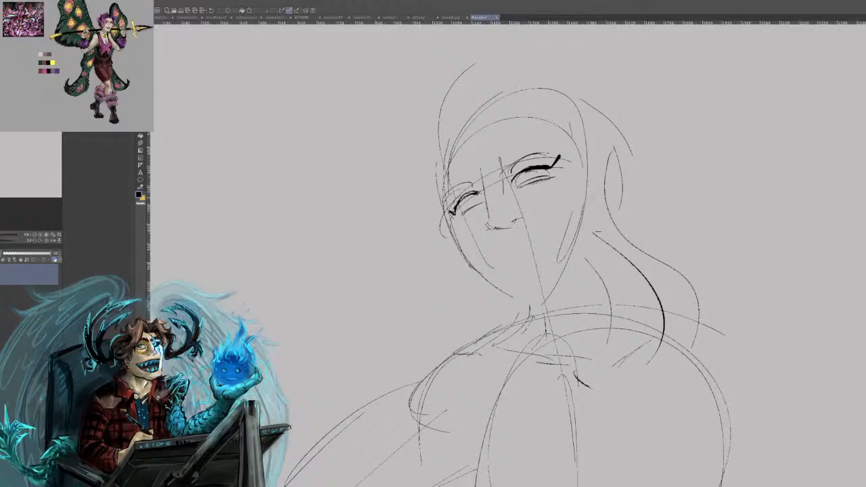
{"action": "left_click_drag", "start_coordinate": [535, 179], "coordinate": [545, 175]}
{"action": "mouse_move", "coordinate": [467, 197]}
{"action": "left_mouse_down"}
{"action": "mouse_move", "coordinate": [481, 206]}
{"action": "mouse_move", "coordinate": [473, 178]}
{"action": "mouse_move", "coordinate": [481, 186]}
{"action": "mouse_move", "coordinate": [505, 172]}
{"action": "left_mouse_up"}
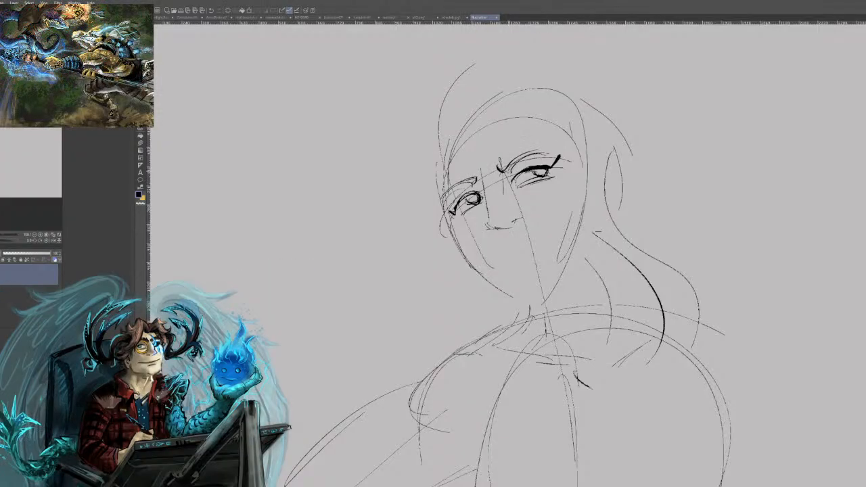
{"action": "mouse_move", "coordinate": [506, 171]}
{"action": "left_mouse_down"}
{"action": "mouse_move", "coordinate": [523, 157]}
{"action": "mouse_move", "coordinate": [496, 168]}
{"action": "mouse_move", "coordinate": [500, 160]}
{"action": "mouse_move", "coordinate": [561, 142]}
{"action": "left_mouse_up"}
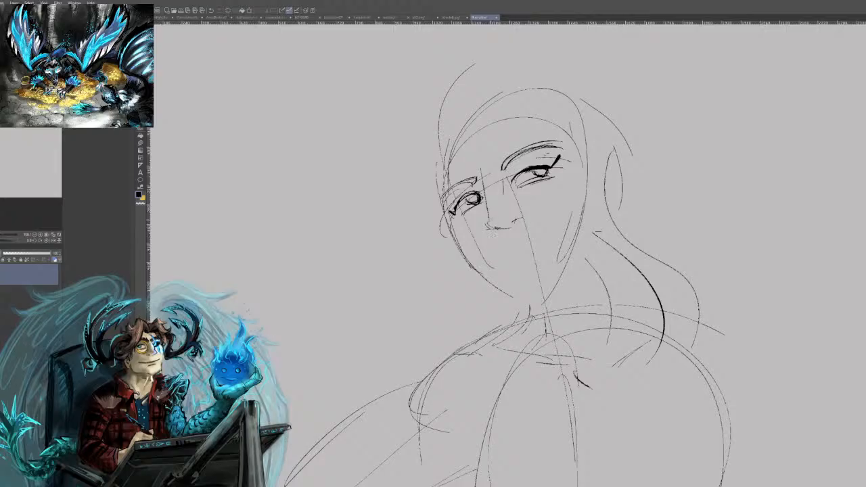
Refine the nose bridge and tip, and darken the jawline around a rounded chin.
{"action": "left_click_drag", "start_coordinate": [492, 217], "coordinate": [503, 209]}
{"action": "left_click_drag", "start_coordinate": [483, 184], "coordinate": [491, 212]}
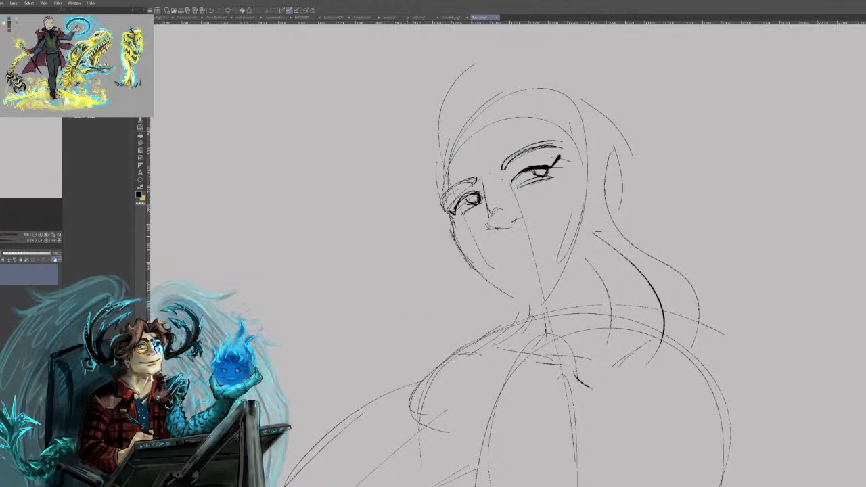
{"action": "mouse_move", "coordinate": [476, 269]}
{"action": "left_mouse_down"}
{"action": "mouse_move", "coordinate": [528, 294]}
{"action": "mouse_move", "coordinate": [549, 289]}
{"action": "mouse_move", "coordinate": [542, 295]}
{"action": "mouse_move", "coordinate": [572, 253]}
{"action": "left_mouse_up"}
{"action": "mouse_move", "coordinate": [542, 291]}
{"action": "left_mouse_down"}
{"action": "mouse_move", "coordinate": [577, 251]}
{"action": "mouse_move", "coordinate": [585, 211]}
{"action": "left_mouse_up"}
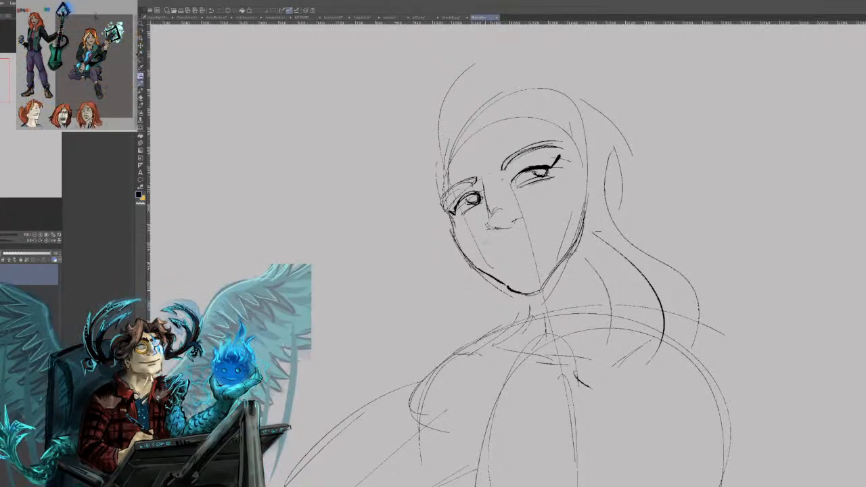
{"action": "mouse_move", "coordinate": [491, 222]}
{"action": "left_mouse_down"}
{"action": "mouse_move", "coordinate": [503, 210]}
{"action": "mouse_move", "coordinate": [482, 179]}
{"action": "left_mouse_up"}
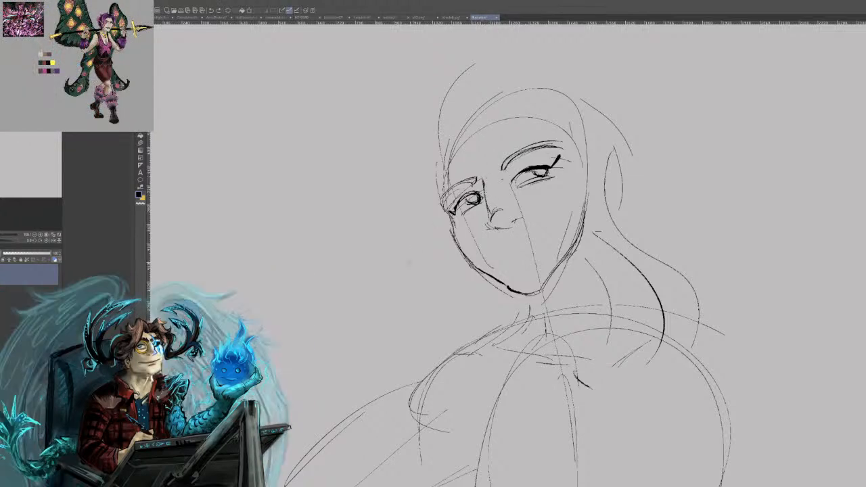
Draw the parted hair outline in bold strokes over the head, ending in wavy flicked strands on the right side of the neck.
{"action": "mouse_move", "coordinate": [435, 184]}
{"action": "left_mouse_down"}
{"action": "mouse_move", "coordinate": [432, 121]}
{"action": "mouse_move", "coordinate": [490, 109]}
{"action": "left_mouse_up"}
{"action": "mouse_move", "coordinate": [438, 191]}
{"action": "left_mouse_down"}
{"action": "mouse_move", "coordinate": [464, 85]}
{"action": "mouse_move", "coordinate": [498, 70]}
{"action": "mouse_move", "coordinate": [501, 90]}
{"action": "mouse_move", "coordinate": [613, 68]}
{"action": "mouse_move", "coordinate": [617, 108]}
{"action": "mouse_move", "coordinate": [676, 189]}
{"action": "mouse_move", "coordinate": [662, 237]}
{"action": "mouse_move", "coordinate": [697, 255]}
{"action": "left_mouse_up"}
{"action": "left_click_drag", "start_coordinate": [635, 218], "coordinate": [677, 268]}
{"action": "left_click_drag", "start_coordinate": [617, 198], "coordinate": [661, 268]}
{"action": "left_click_drag", "start_coordinate": [600, 212], "coordinate": [654, 272]}
{"action": "left_click_drag", "start_coordinate": [597, 229], "coordinate": [667, 278]}
Add curling hair strands beside the jaw and neck on the left side of the face.
{"action": "mouse_move", "coordinate": [463, 270]}
{"action": "left_mouse_down"}
{"action": "mouse_move", "coordinate": [456, 302]}
{"action": "mouse_move", "coordinate": [465, 304]}
{"action": "left_mouse_up"}
{"action": "mouse_move", "coordinate": [473, 272]}
{"action": "left_mouse_down"}
{"action": "mouse_move", "coordinate": [463, 311]}
{"action": "mouse_move", "coordinate": [484, 325]}
{"action": "left_mouse_up"}
{"action": "left_click_drag", "start_coordinate": [478, 302], "coordinate": [489, 336]}
{"action": "left_click_drag", "start_coordinate": [504, 291], "coordinate": [491, 325]}
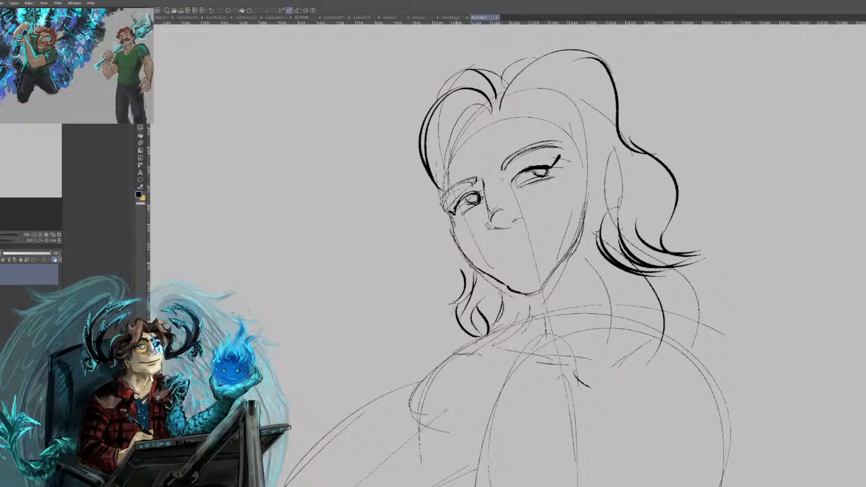
{"action": "left_click_drag", "start_coordinate": [461, 270], "coordinate": [444, 311]}
{"action": "left_click_drag", "start_coordinate": [454, 253], "coordinate": [444, 270]}
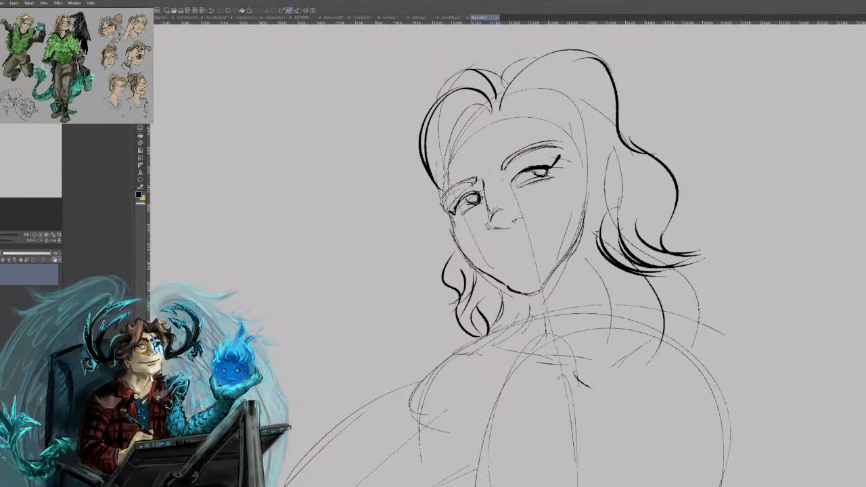
Add light strokes at the base of the neck and draw a slanted, slightly smiling mouth.
{"action": "left_click_drag", "start_coordinate": [494, 352], "coordinate": [519, 366]}
{"action": "left_click_drag", "start_coordinate": [524, 370], "coordinate": [544, 387]}
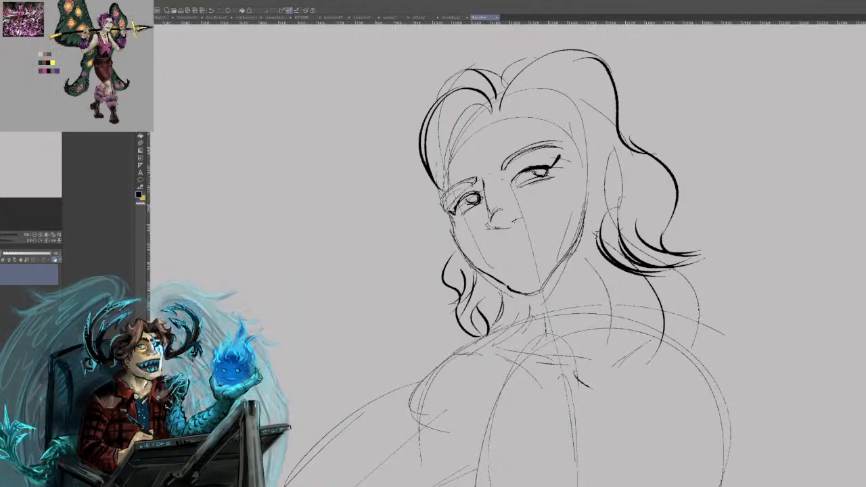
{"action": "left_click_drag", "start_coordinate": [500, 253], "coordinate": [541, 236]}
{"action": "left_click_drag", "start_coordinate": [496, 257], "coordinate": [515, 251]}
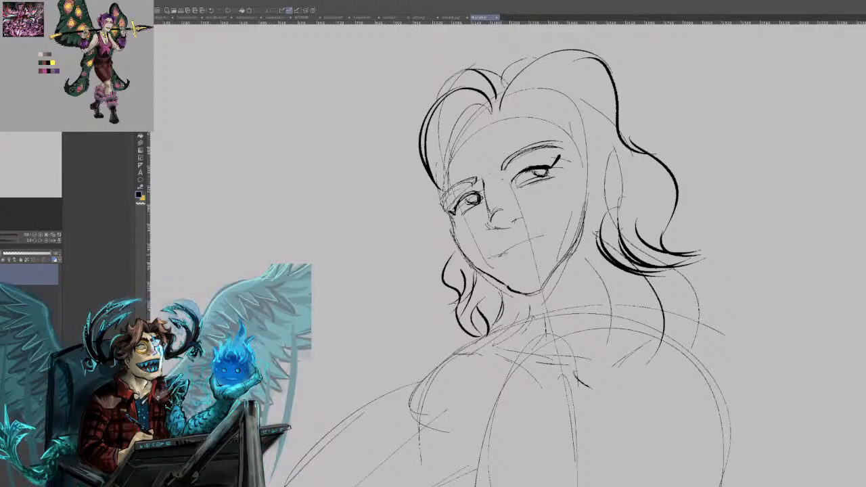
{"action": "left_click_drag", "start_coordinate": [514, 249], "coordinate": [552, 230]}
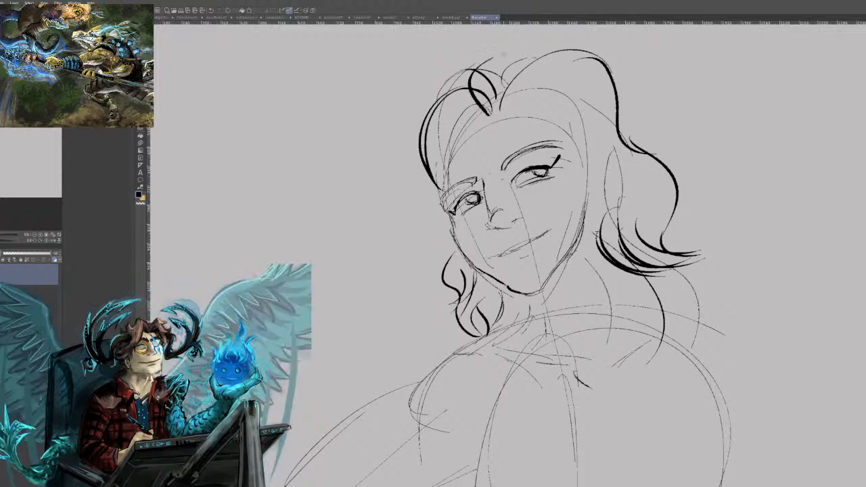
Rework the hair parting by smoothing the crown, erasing the overlapping inner lines and redrawing the strands framing the left side of the forehead.
{"action": "left_click_drag", "start_coordinate": [555, 48], "coordinate": [490, 113]}
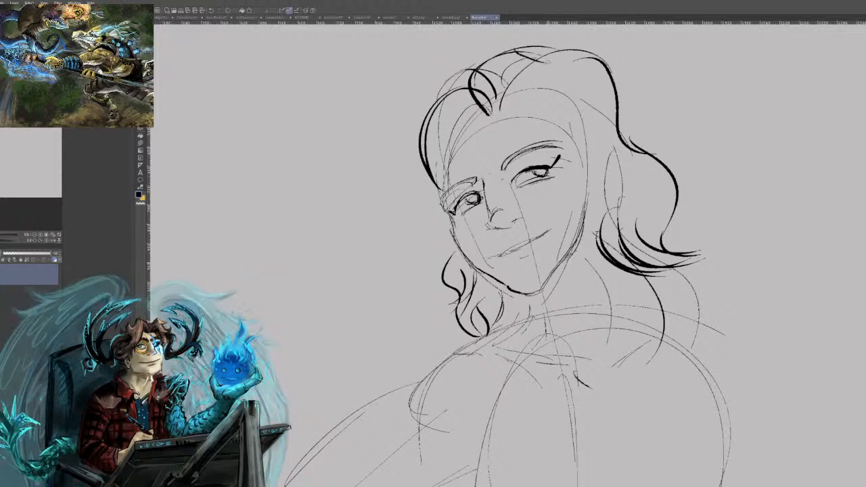
{"action": "mouse_move", "coordinate": [476, 73]}
{"action": "left_mouse_down"}
{"action": "mouse_move", "coordinate": [488, 99]}
{"action": "mouse_move", "coordinate": [515, 66]}
{"action": "mouse_move", "coordinate": [531, 64]}
{"action": "left_mouse_up"}
{"action": "mouse_move", "coordinate": [480, 127]}
{"action": "left_mouse_down"}
{"action": "mouse_move", "coordinate": [467, 138]}
{"action": "mouse_move", "coordinate": [452, 133]}
{"action": "mouse_move", "coordinate": [443, 150]}
{"action": "left_mouse_up"}
{"action": "left_click_drag", "start_coordinate": [437, 198], "coordinate": [440, 208]}
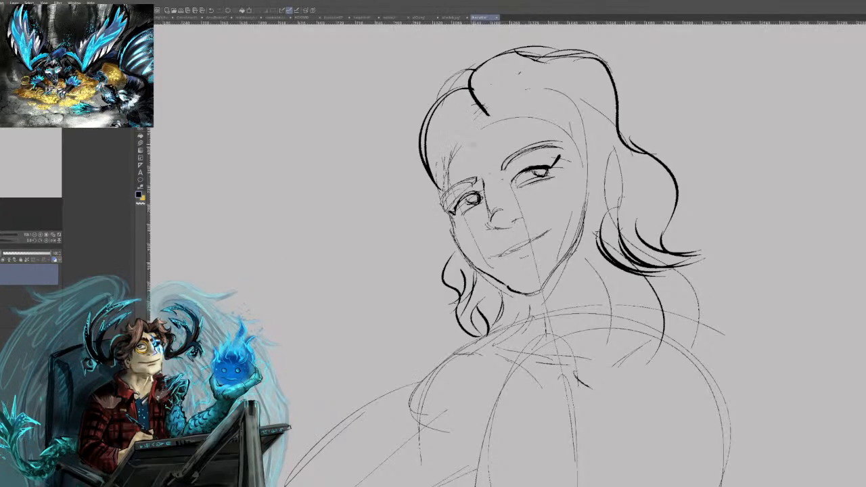
{"action": "left_click_drag", "start_coordinate": [445, 139], "coordinate": [479, 121]}
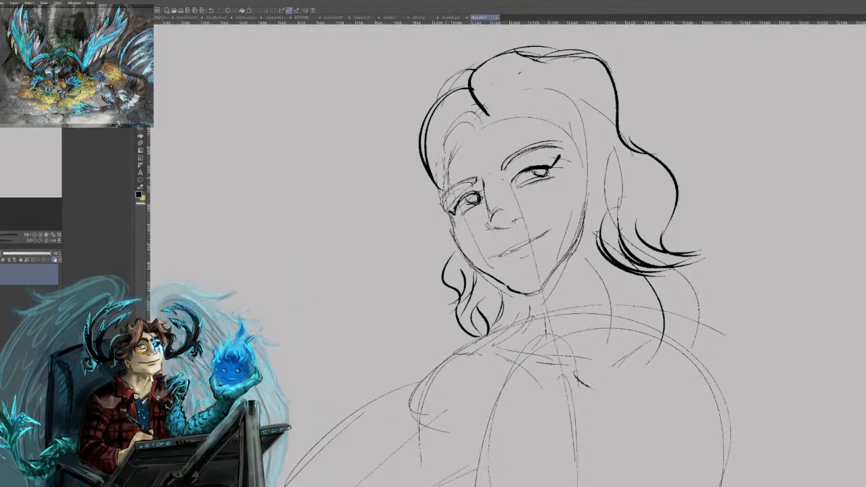
{"action": "mouse_move", "coordinate": [476, 115]}
{"action": "left_mouse_down"}
{"action": "mouse_move", "coordinate": [451, 106]}
{"action": "mouse_move", "coordinate": [444, 156]}
{"action": "left_mouse_up"}
{"action": "left_click_drag", "start_coordinate": [449, 125], "coordinate": [444, 223]}
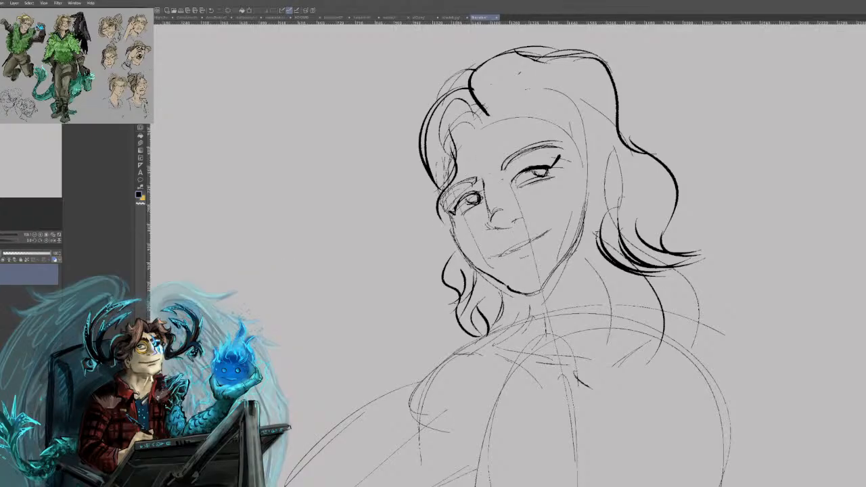
Draw darker lines for both sides of the neck, running from the chin and the hair down to the shoulders.
{"action": "left_click_drag", "start_coordinate": [536, 294], "coordinate": [536, 325]}
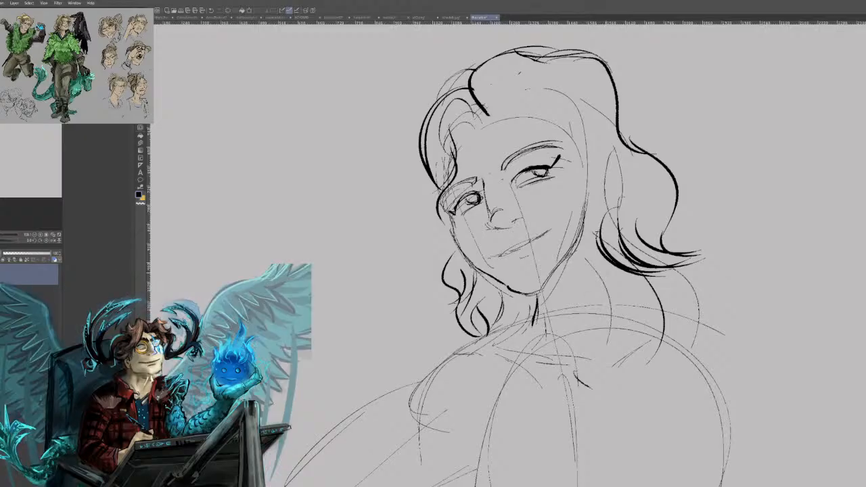
{"action": "left_click_drag", "start_coordinate": [611, 261], "coordinate": [621, 318]}
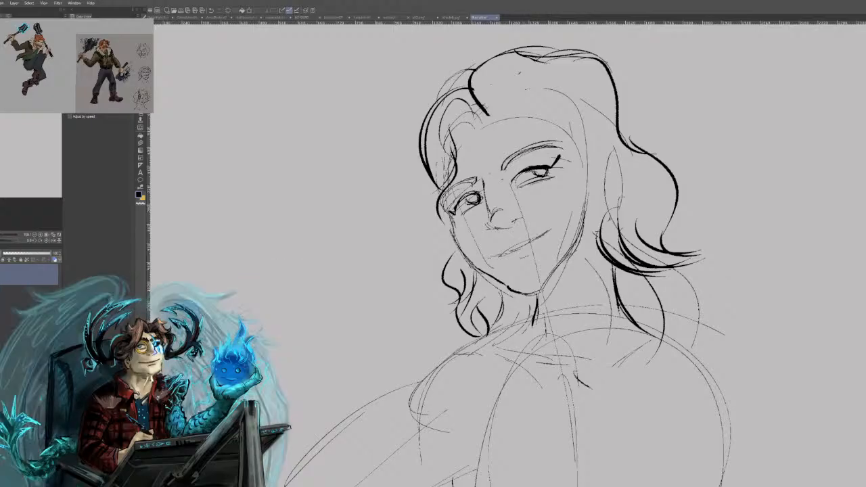
Try a contour for the right side of the torso with curves across the chest, and undo these strokes.
{"action": "left_click_drag", "start_coordinate": [686, 381], "coordinate": [707, 486]}
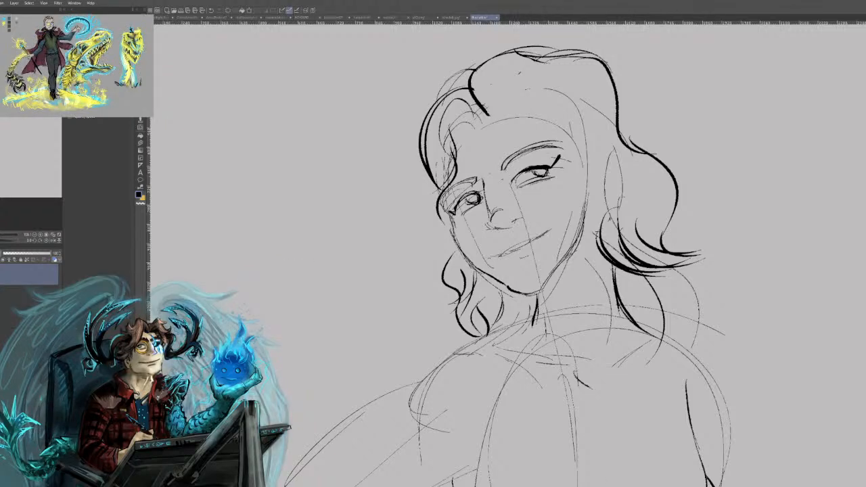
{"action": "mouse_move", "coordinate": [531, 486]}
{"action": "left_mouse_down"}
{"action": "mouse_move", "coordinate": [562, 478]}
{"action": "mouse_move", "coordinate": [688, 485]}
{"action": "left_mouse_up"}
{"action": "left_click_drag", "start_coordinate": [515, 481], "coordinate": [622, 471]}
{"action": "left_click_drag", "start_coordinate": [519, 486], "coordinate": [742, 452]}
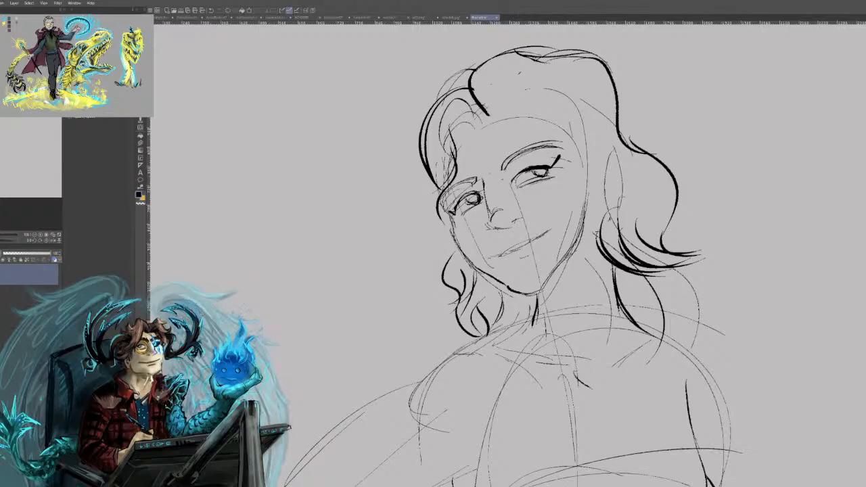
{"action": "scroll", "coordinate": [579, 319], "scroll_direction": "down", "scroll_amount": 5}
{"action": "key", "text": "ctrl+z"}
{"action": "key", "text": "ctrl+z"}
{"action": "key", "text": "ctrl+z"}
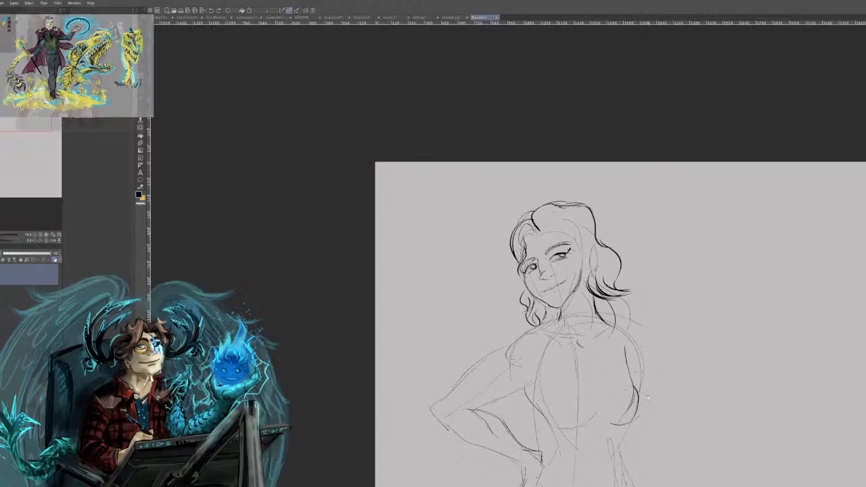
{"action": "key", "text": "ctrl+z"}
{"action": "key", "text": "ctrl+z"}
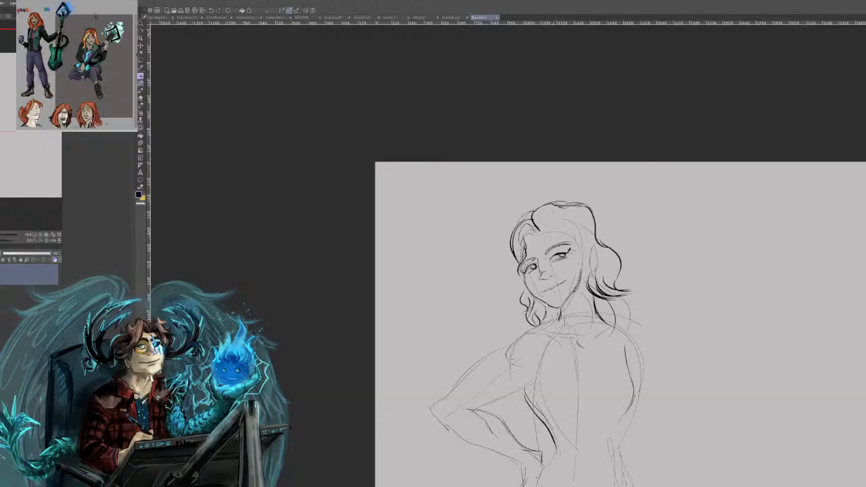
Draw a darker curved contour for the left side of the torso, from below the armpit through the waist to the hip.
{"action": "left_click_drag", "start_coordinate": [528, 402], "coordinate": [545, 444]}
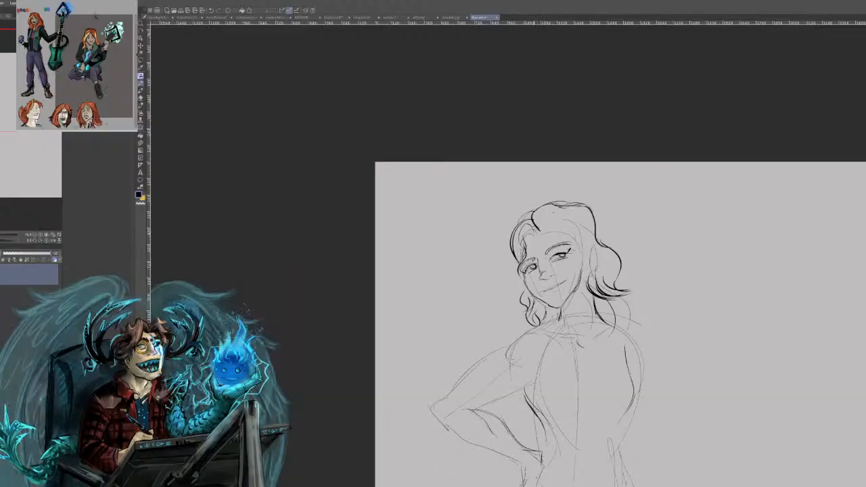
{"action": "key", "text": "ctrl+z"}
{"action": "mouse_move", "coordinate": [525, 394]}
{"action": "left_mouse_down"}
{"action": "mouse_move", "coordinate": [552, 429]}
{"action": "mouse_move", "coordinate": [544, 478]}
{"action": "mouse_move", "coordinate": [542, 471]}
{"action": "left_mouse_up"}
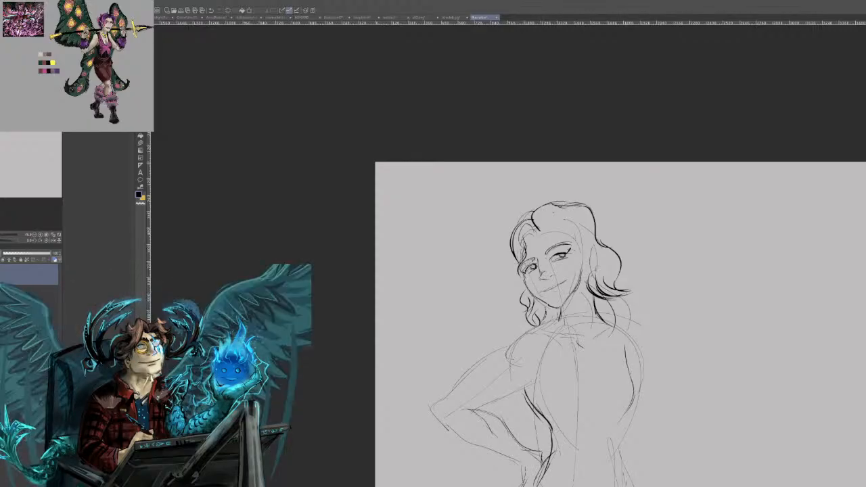
Try another contour along the right side of the chest and undo it.
{"action": "mouse_move", "coordinate": [621, 343]}
{"action": "left_mouse_down"}
{"action": "mouse_move", "coordinate": [637, 380]}
{"action": "mouse_move", "coordinate": [630, 399]}
{"action": "left_mouse_up"}
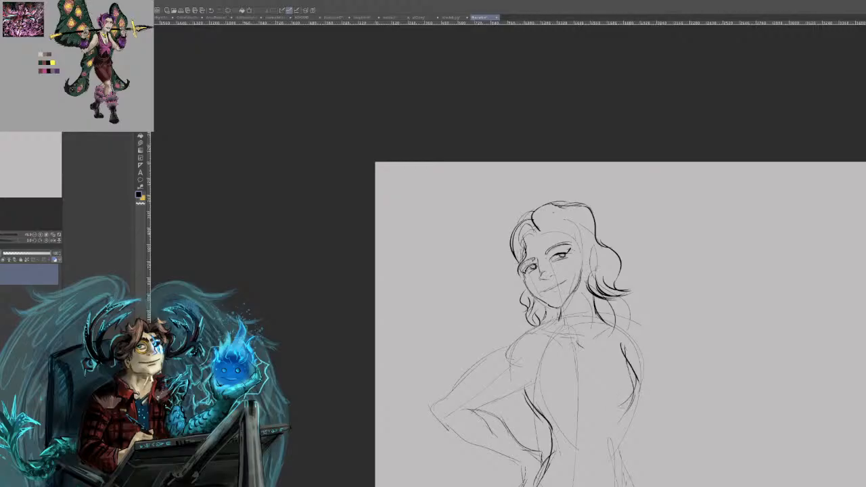
{"action": "key", "text": "ctrl+z"}
{"action": "key", "text": "ctrl+z"}
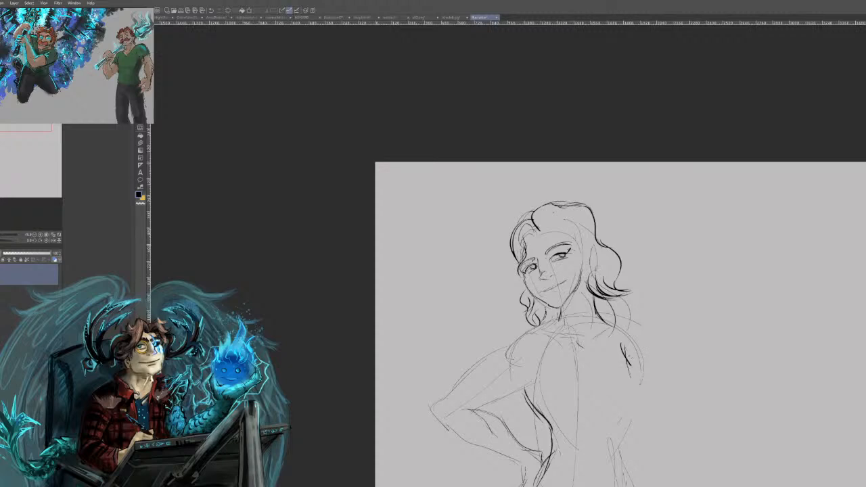
Rework the top of the hair with a lower crown line and draw a strand framing the right side of the face.
{"action": "mouse_move", "coordinate": [536, 231]}
{"action": "left_mouse_down"}
{"action": "mouse_move", "coordinate": [546, 211]}
{"action": "mouse_move", "coordinate": [579, 220]}
{"action": "mouse_move", "coordinate": [572, 215]}
{"action": "left_mouse_up"}
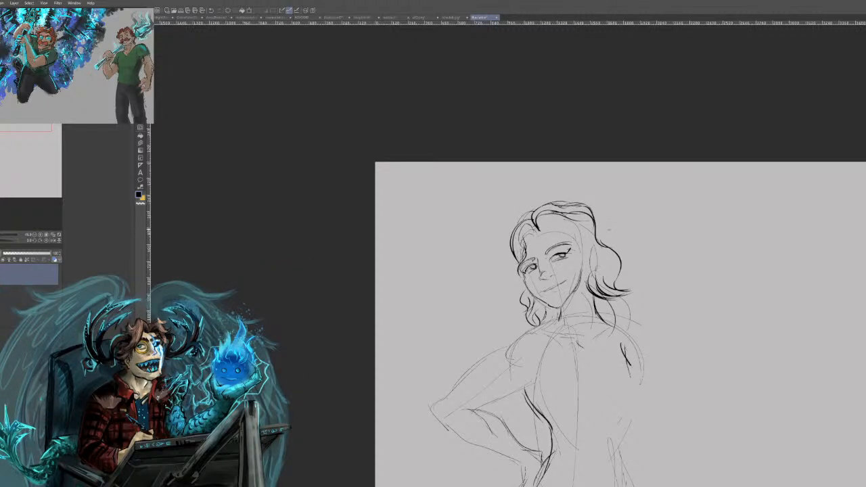
{"action": "left_click_drag", "start_coordinate": [583, 204], "coordinate": [551, 202]}
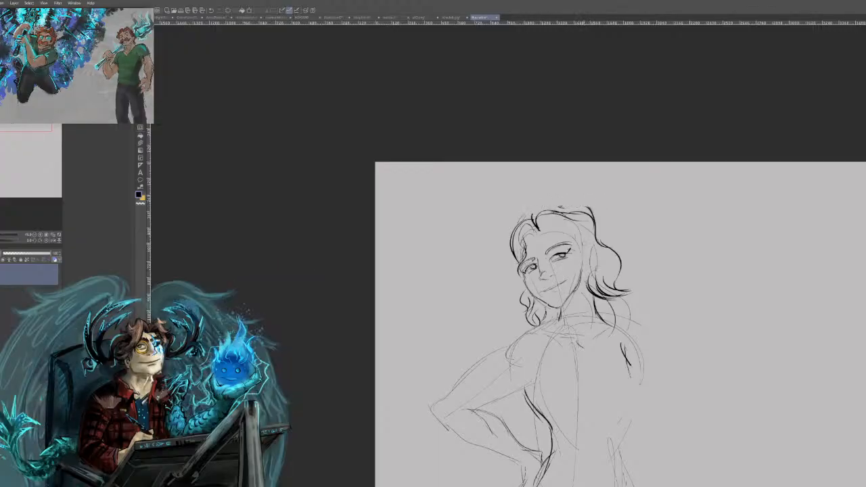
{"action": "mouse_move", "coordinate": [544, 233]}
{"action": "left_mouse_down"}
{"action": "mouse_move", "coordinate": [573, 230]}
{"action": "mouse_move", "coordinate": [578, 278]}
{"action": "mouse_move", "coordinate": [592, 292]}
{"action": "left_mouse_up"}
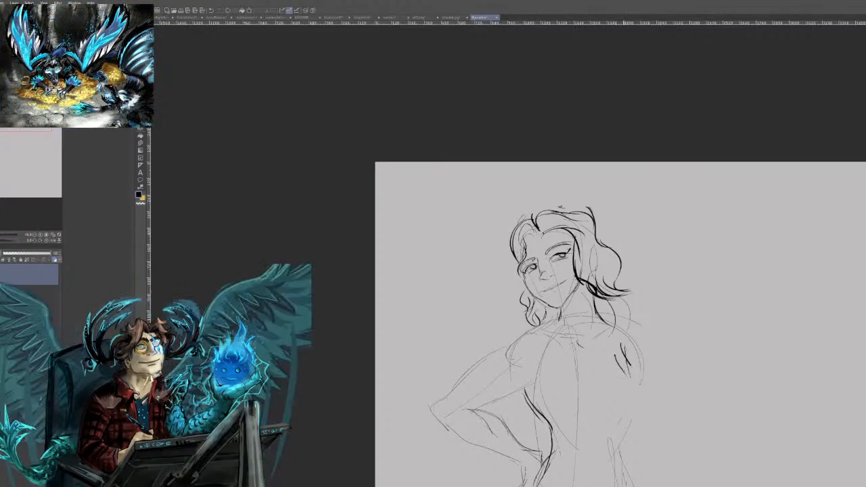
Try short strokes beside the right armpit and undo the leftover marks there.
{"action": "mouse_move", "coordinate": [621, 351]}
{"action": "left_mouse_down"}
{"action": "mouse_move", "coordinate": [628, 374]}
{"action": "mouse_move", "coordinate": [620, 351]}
{"action": "left_mouse_up"}
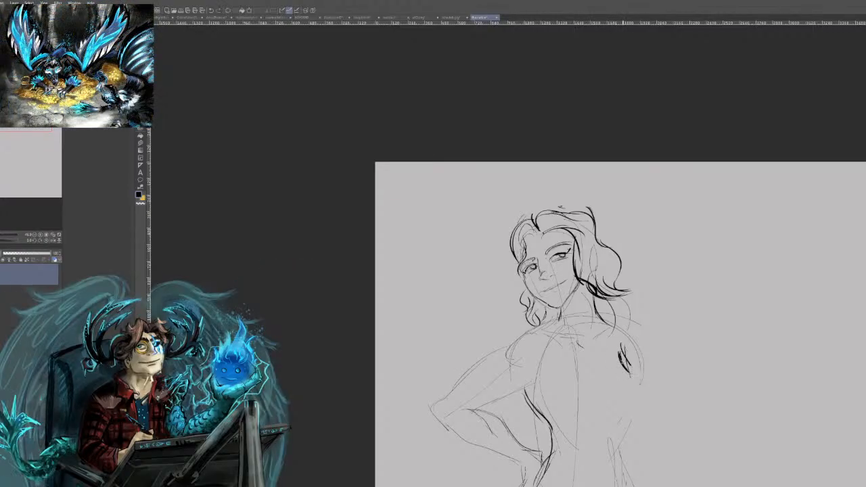
{"action": "key", "text": "ctrl+z"}
{"action": "key", "text": "ctrl+z"}
{"action": "key", "text": "ctrl+z"}
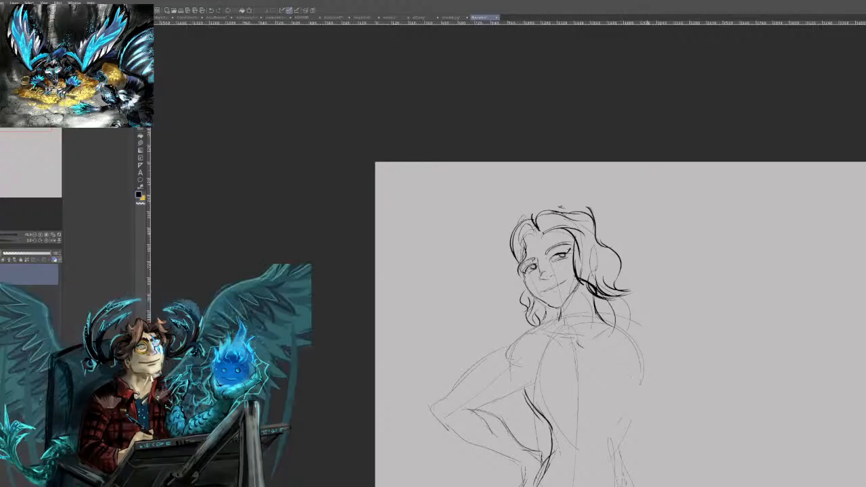
Draw the right side and underside of the chest, with curved upper and lower edges for a strapless top.
{"action": "mouse_move", "coordinate": [628, 342]}
{"action": "left_mouse_down"}
{"action": "mouse_move", "coordinate": [634, 362]}
{"action": "mouse_move", "coordinate": [617, 404]}
{"action": "left_mouse_up"}
{"action": "left_click_drag", "start_coordinate": [557, 405], "coordinate": [594, 404]}
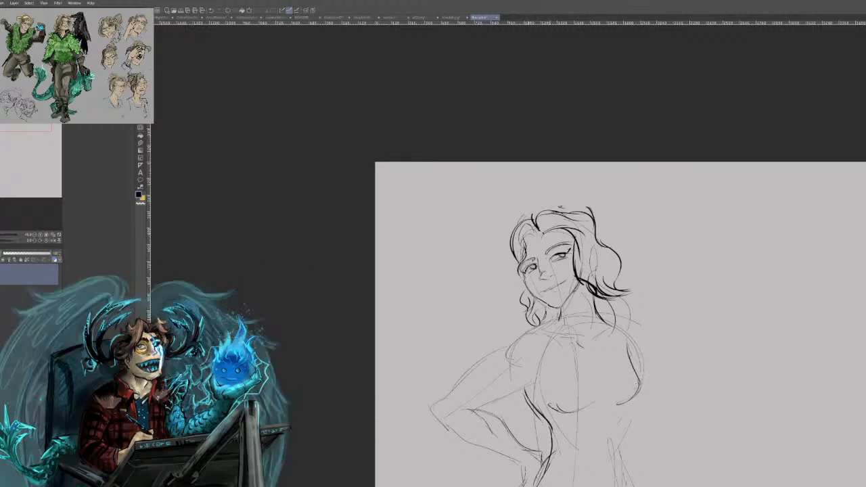
{"action": "left_click_drag", "start_coordinate": [531, 394], "coordinate": [624, 367]}
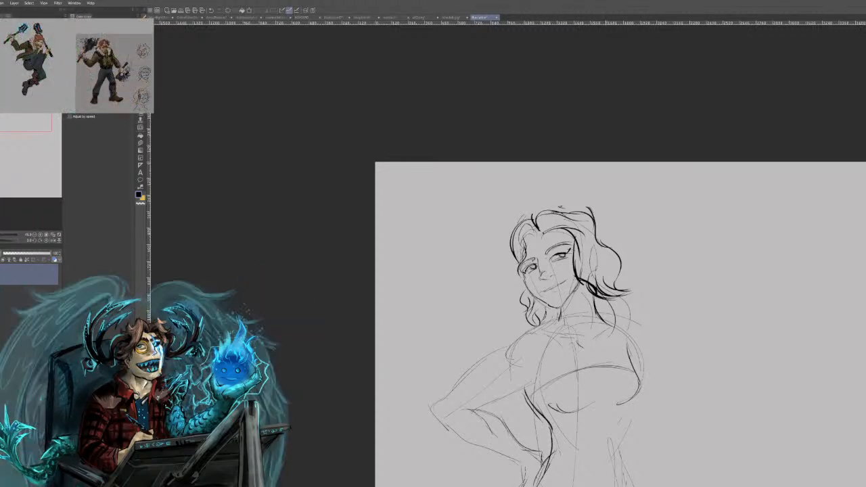
{"action": "left_click_drag", "start_coordinate": [552, 421], "coordinate": [629, 404]}
Draw the right waist contour down to the hip and rework the left waist line beside the hand.
{"action": "left_click_drag", "start_coordinate": [631, 406], "coordinate": [615, 452]}
{"action": "key", "text": "ctrl+z"}
{"action": "left_click_drag", "start_coordinate": [627, 422], "coordinate": [618, 460]}
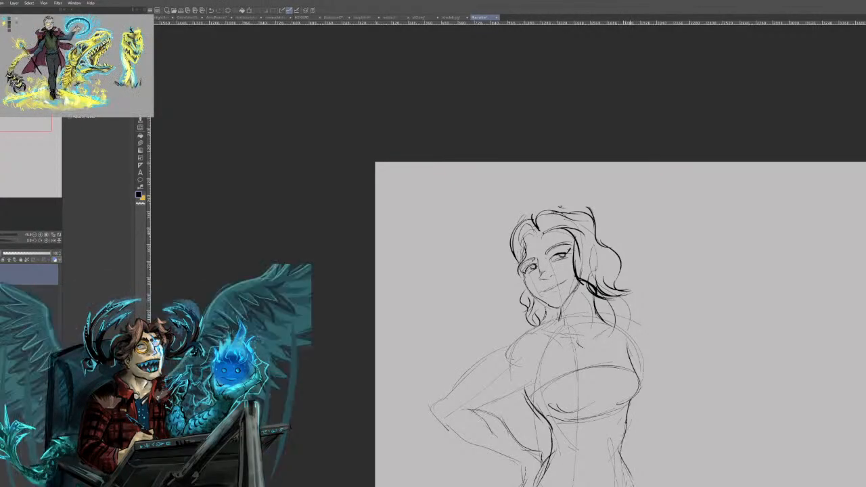
{"action": "left_click_drag", "start_coordinate": [552, 437], "coordinate": [543, 448]}
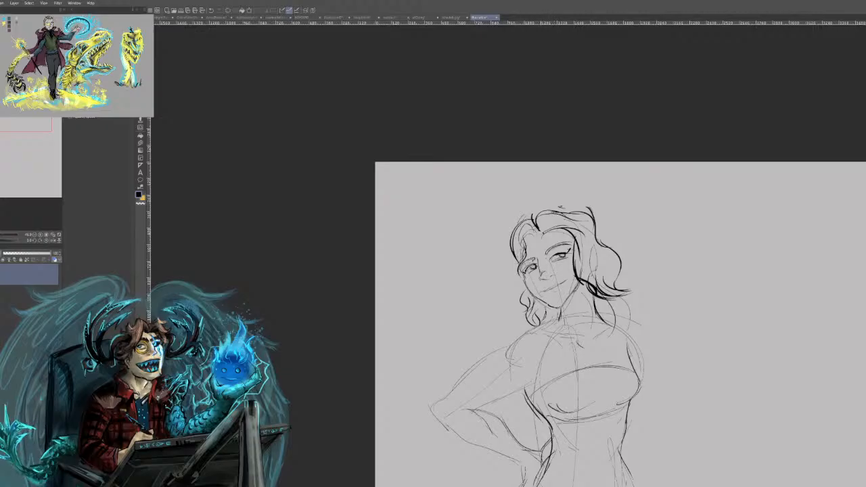
{"action": "key", "text": "ctrl+z"}
{"action": "key", "text": "ctrl+z"}
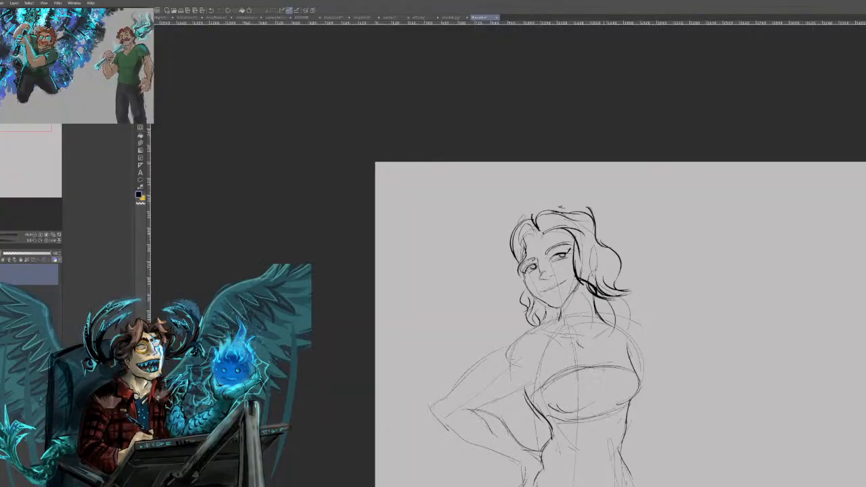
Darken the upper edge of the strapless top and sketch the hanging right arm from the shoulder to the wrist.
{"action": "left_click_drag", "start_coordinate": [579, 369], "coordinate": [626, 366]}
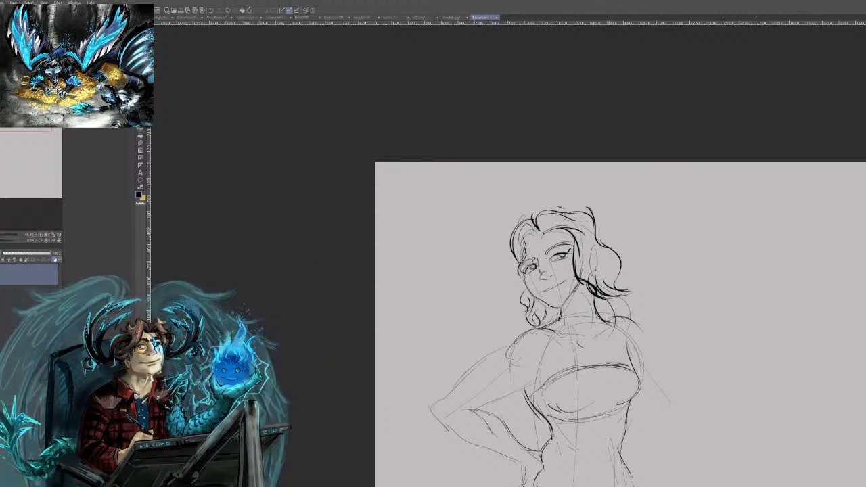
{"action": "mouse_move", "coordinate": [637, 327]}
{"action": "left_mouse_down"}
{"action": "mouse_move", "coordinate": [658, 421]}
{"action": "mouse_move", "coordinate": [648, 394]}
{"action": "mouse_move", "coordinate": [645, 485]}
{"action": "left_mouse_up"}
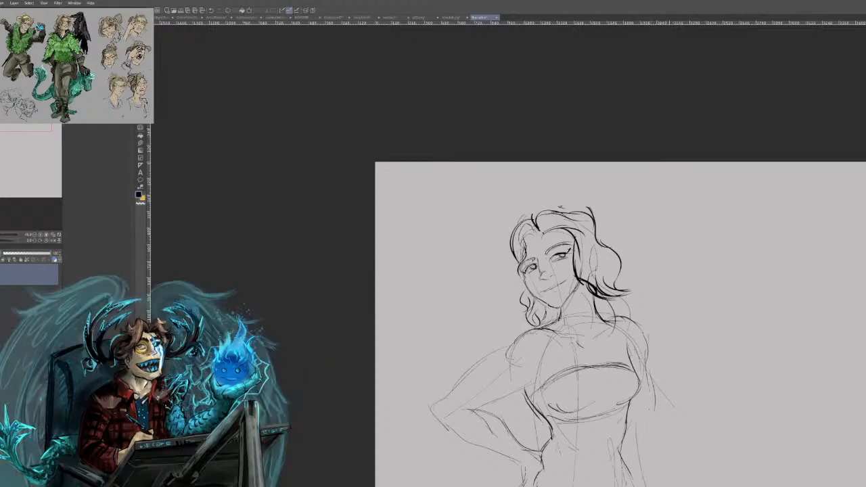
{"action": "left_click_drag", "start_coordinate": [657, 444], "coordinate": [671, 485]}
{"action": "left_click_drag", "start_coordinate": [656, 425], "coordinate": [664, 452]}
{"action": "left_click_drag", "start_coordinate": [656, 427], "coordinate": [660, 486]}
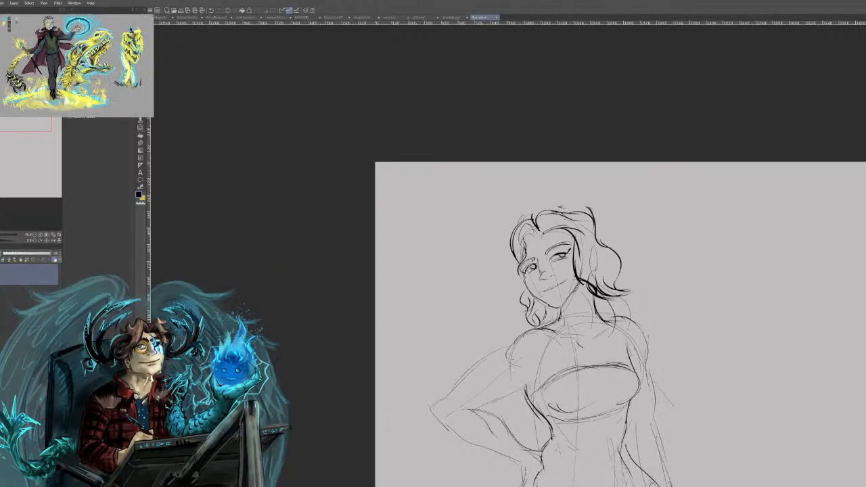
Darken the torso line under the left armpit and the upper contour of the bent left arm.
{"action": "left_click_drag", "start_coordinate": [529, 385], "coordinate": [539, 419]}
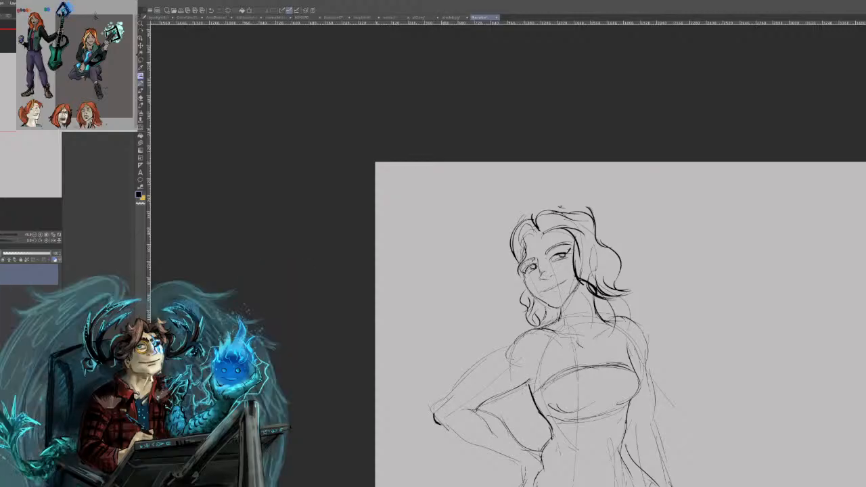
{"action": "key", "text": "ctrl+z"}
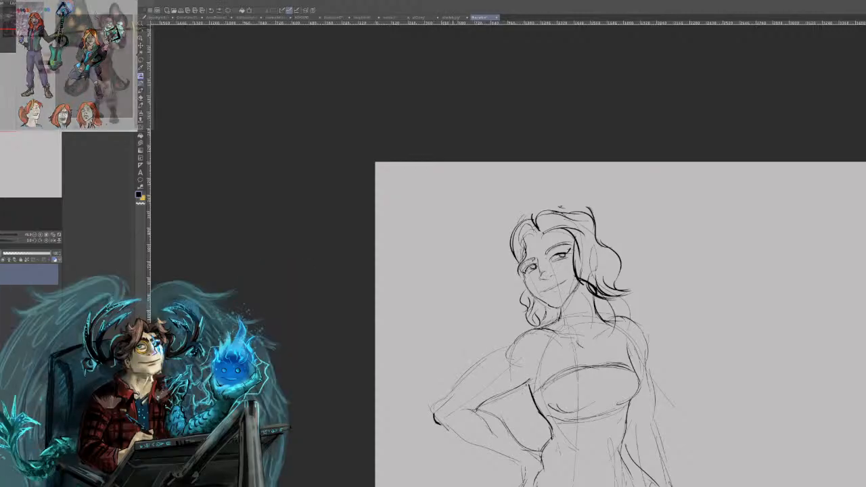
{"action": "left_click_drag", "start_coordinate": [459, 387], "coordinate": [515, 346]}
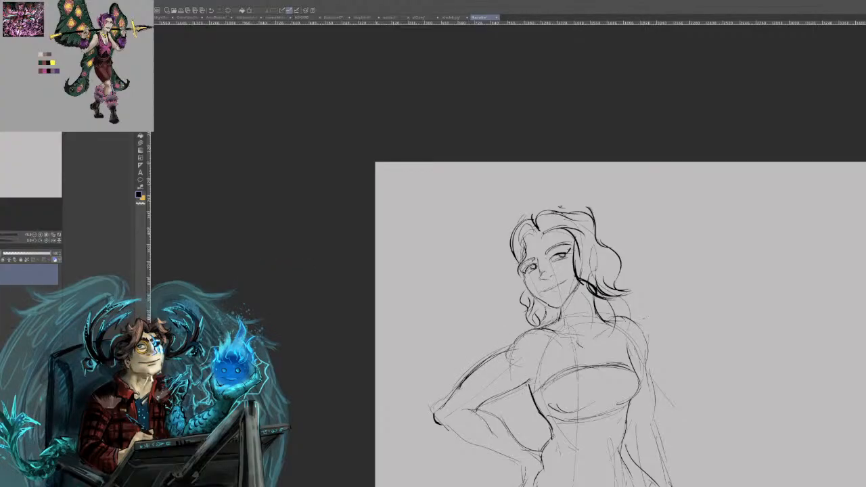
{"action": "key", "text": "ctrl+z"}
{"action": "left_click_drag", "start_coordinate": [456, 388], "coordinate": [495, 355]}
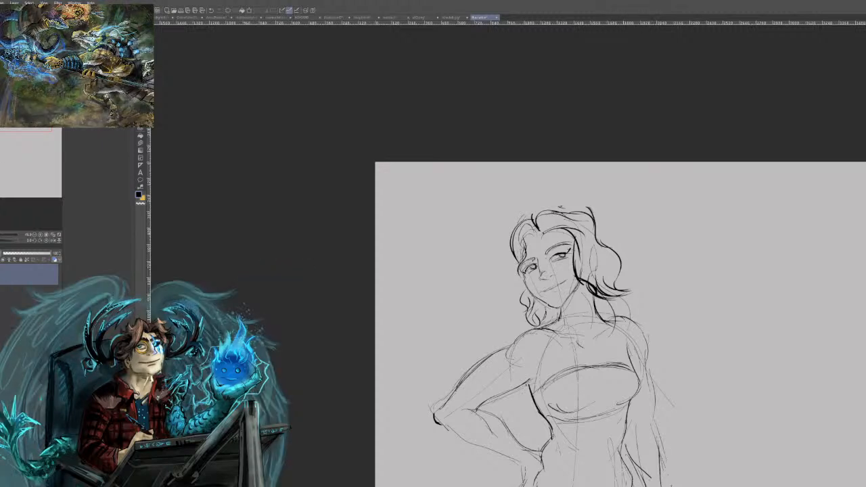
Extend the right thigh line down toward the knee, trying out and undoing strokes for the left thigh.
{"action": "left_click_drag", "start_coordinate": [1, 111], "coordinate": [6, 144]}
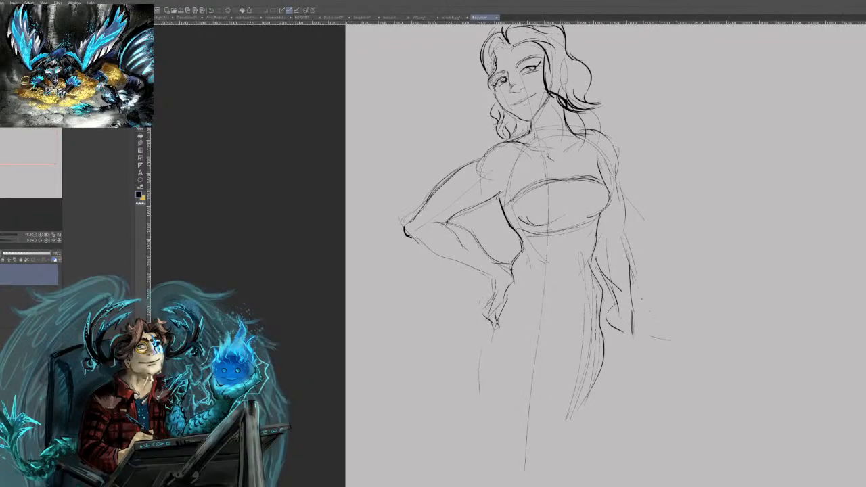
{"action": "left_click_drag", "start_coordinate": [567, 413], "coordinate": [524, 486]}
{"action": "left_click_drag", "start_coordinate": [508, 345], "coordinate": [533, 486]}
{"action": "mouse_move", "coordinate": [503, 325]}
{"action": "left_mouse_down"}
{"action": "mouse_move", "coordinate": [508, 465]}
{"action": "mouse_move", "coordinate": [510, 478]}
{"action": "mouse_move", "coordinate": [528, 486]}
{"action": "left_mouse_up"}
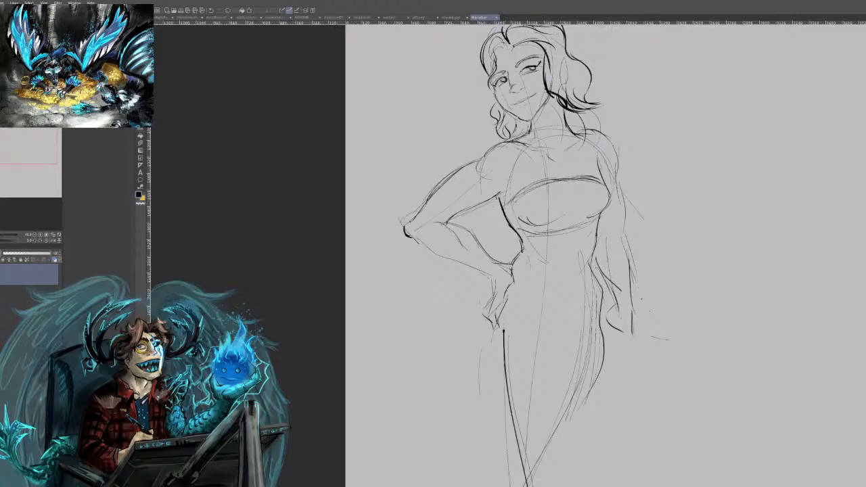
{"action": "key", "text": "ctrl+z"}
{"action": "key", "text": "ctrl+z"}
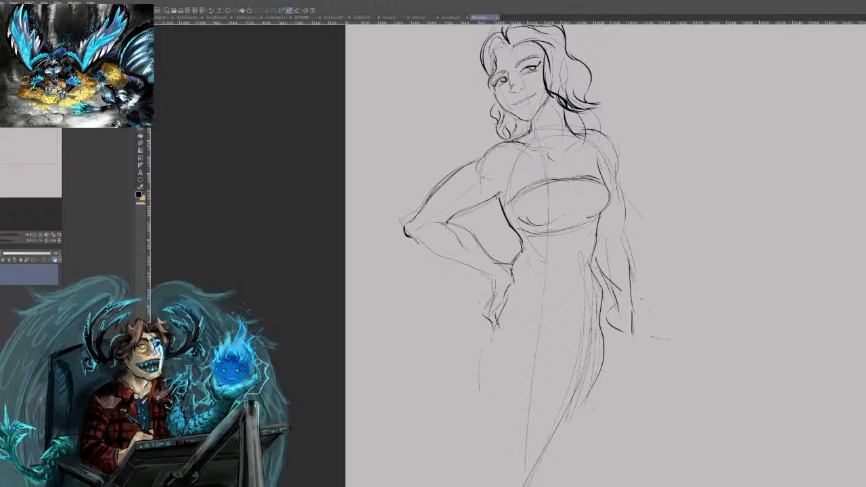
{"action": "key", "text": "ctrl+z"}
Sketch the left thigh contour with long strokes tapering from below the hand on the hip to the knee.
{"action": "scroll", "coordinate": [577, 318], "scroll_direction": "down", "scroll_amount": 4}
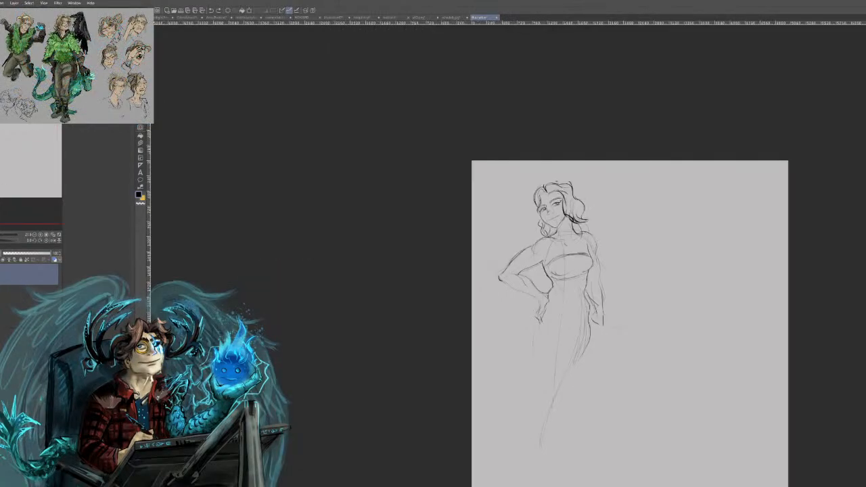
{"action": "scroll", "coordinate": [574, 313], "scroll_direction": "up", "scroll_amount": 4}
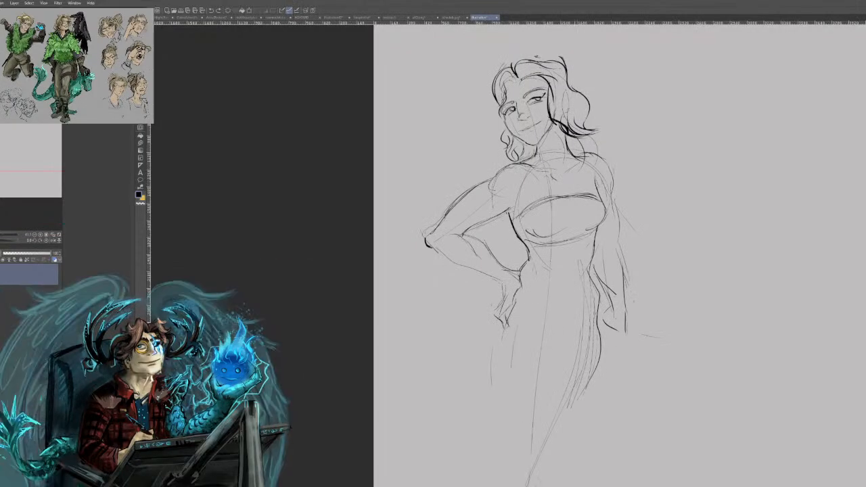
{"action": "left_click_drag", "start_coordinate": [515, 332], "coordinate": [543, 486]}
{"action": "left_click_drag", "start_coordinate": [511, 352], "coordinate": [529, 478]}
{"action": "left_click_drag", "start_coordinate": [521, 319], "coordinate": [520, 367]}
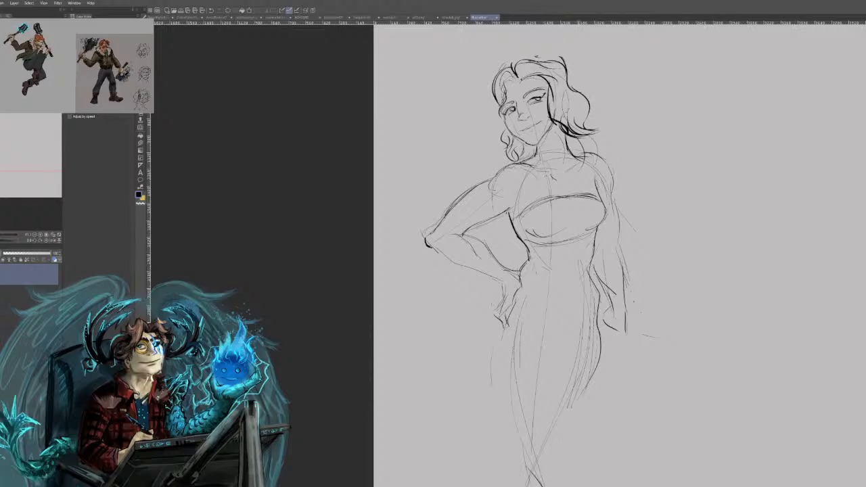
Start the lower leg below the right knee and define the knee and lower thigh with darker curves.
{"action": "left_click_drag", "start_coordinate": [553, 427], "coordinate": [564, 486]}
{"action": "left_click_drag", "start_coordinate": [558, 450], "coordinate": [567, 485]}
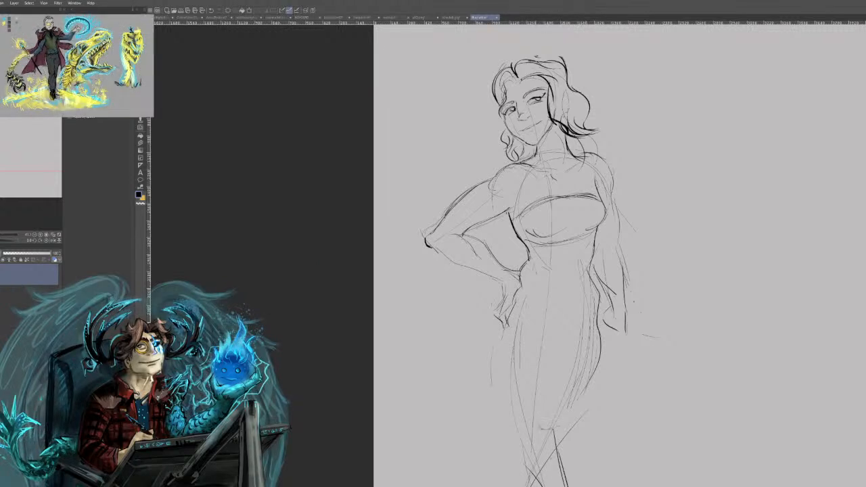
{"action": "mouse_move", "coordinate": [533, 433]}
{"action": "left_mouse_down"}
{"action": "mouse_move", "coordinate": [558, 428]}
{"action": "mouse_move", "coordinate": [582, 393]}
{"action": "left_mouse_up"}
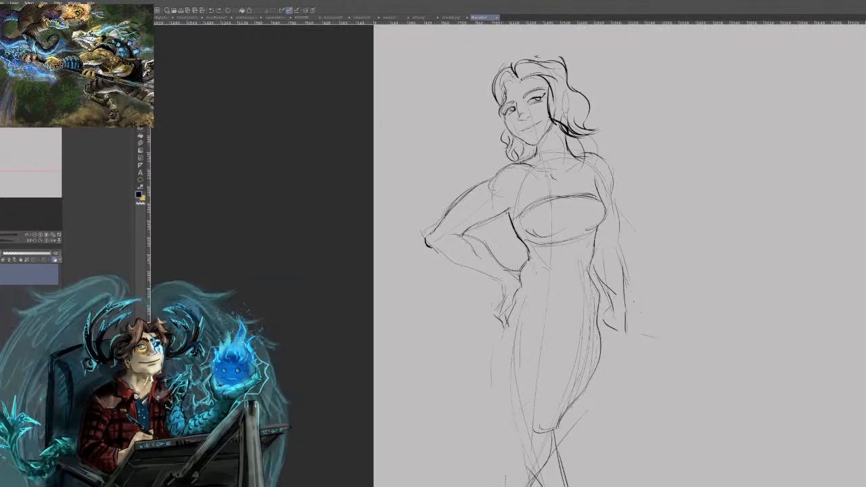
Sketch the crossing lower legs with calf contours beneath both knees.
{"action": "left_click_drag", "start_coordinate": [518, 445], "coordinate": [504, 486]}
{"action": "left_click_drag", "start_coordinate": [551, 465], "coordinate": [540, 485]}
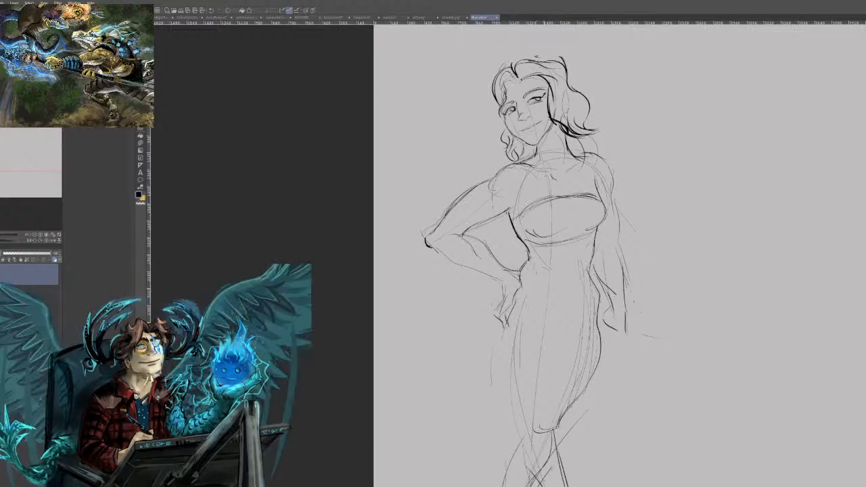
{"action": "left_click_drag", "start_coordinate": [545, 446], "coordinate": [562, 478]}
{"action": "left_click_drag", "start_coordinate": [561, 427], "coordinate": [559, 452]}
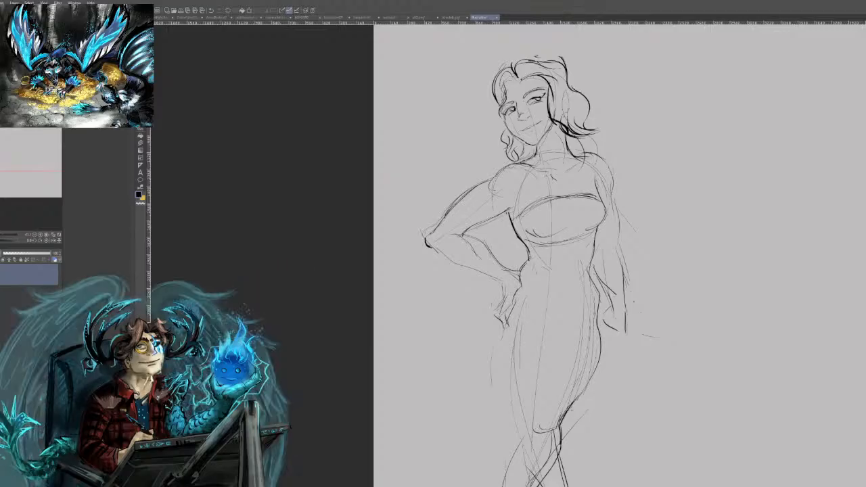
Erase the overlapping lines at the crossed knees and the lower outer thigh contour, and mark the front knee with a short stroke.
{"action": "mouse_move", "coordinate": [554, 437]}
{"action": "left_mouse_down"}
{"action": "mouse_move", "coordinate": [532, 481]}
{"action": "mouse_move", "coordinate": [526, 467]}
{"action": "mouse_move", "coordinate": [540, 428]}
{"action": "mouse_move", "coordinate": [559, 425]}
{"action": "left_mouse_up"}
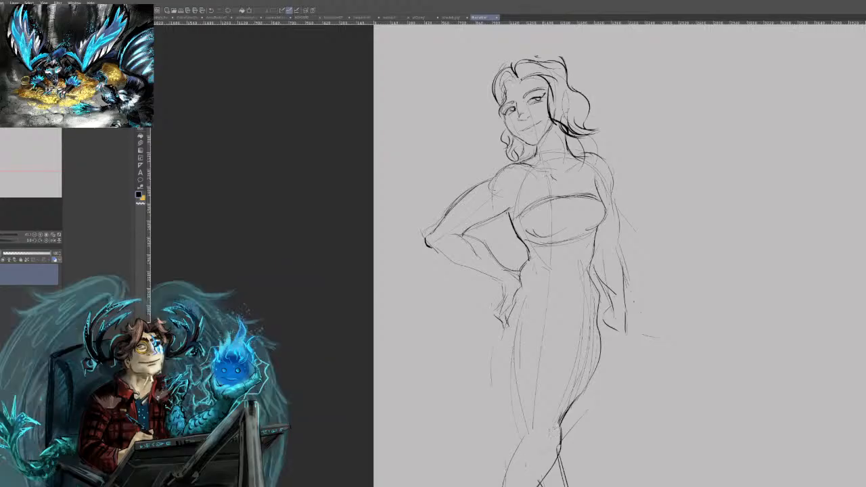
{"action": "mouse_move", "coordinate": [584, 386]}
{"action": "left_mouse_down"}
{"action": "mouse_move", "coordinate": [577, 367]}
{"action": "mouse_move", "coordinate": [590, 380]}
{"action": "left_mouse_up"}
{"action": "mouse_move", "coordinate": [576, 393]}
{"action": "left_mouse_down"}
{"action": "mouse_move", "coordinate": [561, 431]}
{"action": "mouse_move", "coordinate": [559, 423]}
{"action": "left_mouse_up"}
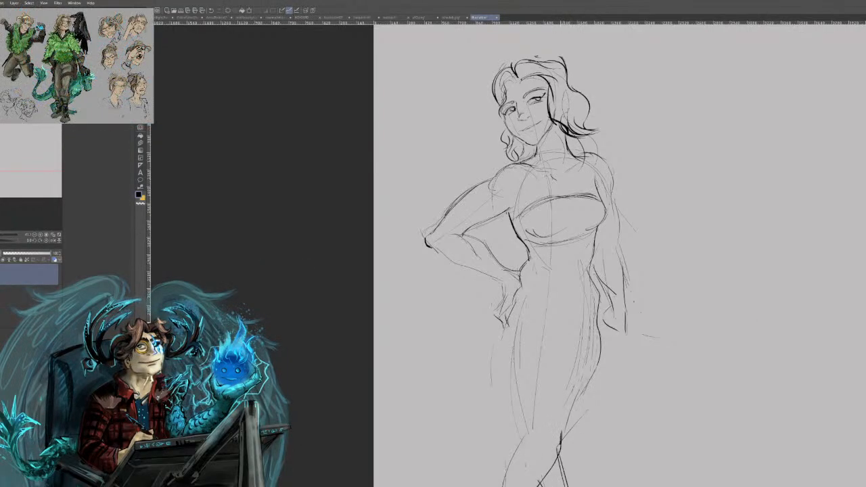
{"action": "left_click_drag", "start_coordinate": [549, 427], "coordinate": [567, 423]}
Redraw the front leg's outer thigh contour down to the knee and darken the calf contours beneath the knees.
{"action": "left_click_drag", "start_coordinate": [604, 334], "coordinate": [576, 403]}
{"action": "key", "text": "ctrl+z"}
{"action": "mouse_move", "coordinate": [598, 338]}
{"action": "left_mouse_down"}
{"action": "mouse_move", "coordinate": [587, 384]}
{"action": "mouse_move", "coordinate": [598, 361]}
{"action": "left_mouse_up"}
{"action": "left_click_drag", "start_coordinate": [561, 447], "coordinate": [556, 461]}
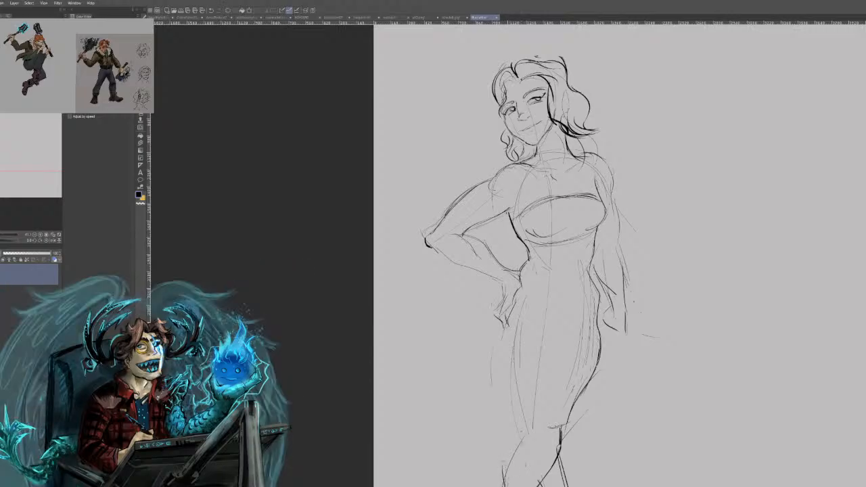
{"action": "left_click_drag", "start_coordinate": [504, 479], "coordinate": [527, 427]}
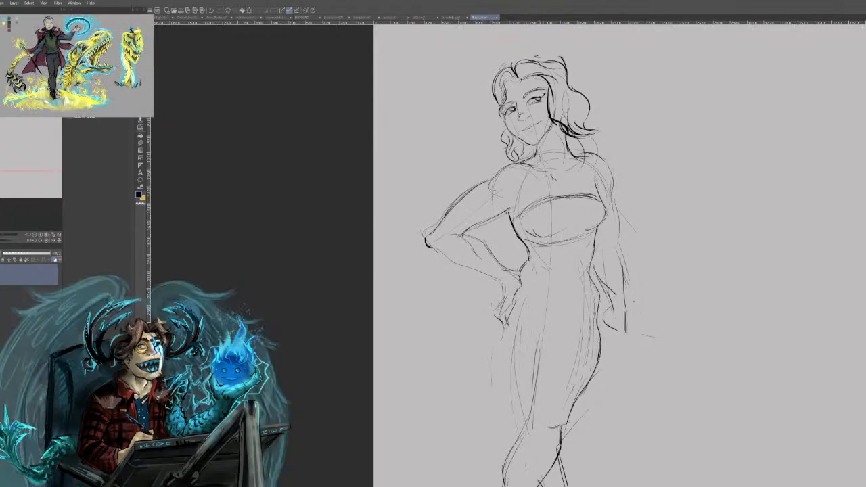
Sketch the inner thigh line and the V-shaped hip creases where the legs meet the torso.
{"action": "left_click_drag", "start_coordinate": [542, 365], "coordinate": [577, 310]}
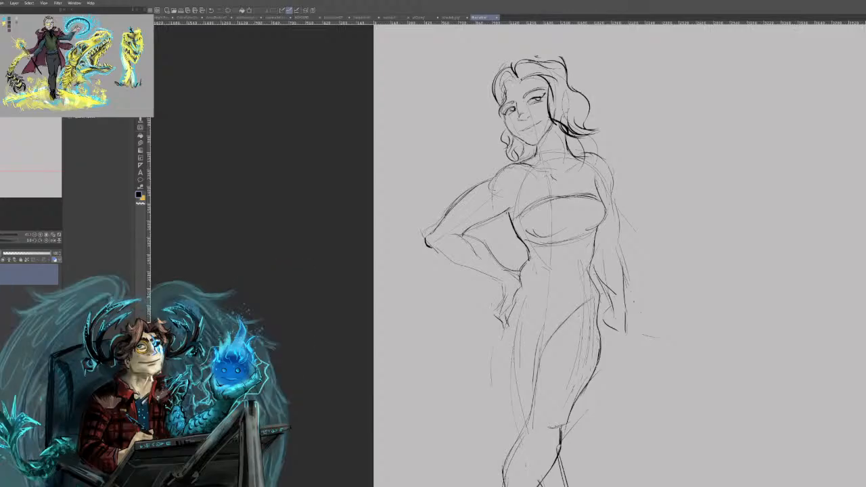
{"action": "left_click_drag", "start_coordinate": [509, 309], "coordinate": [554, 337]}
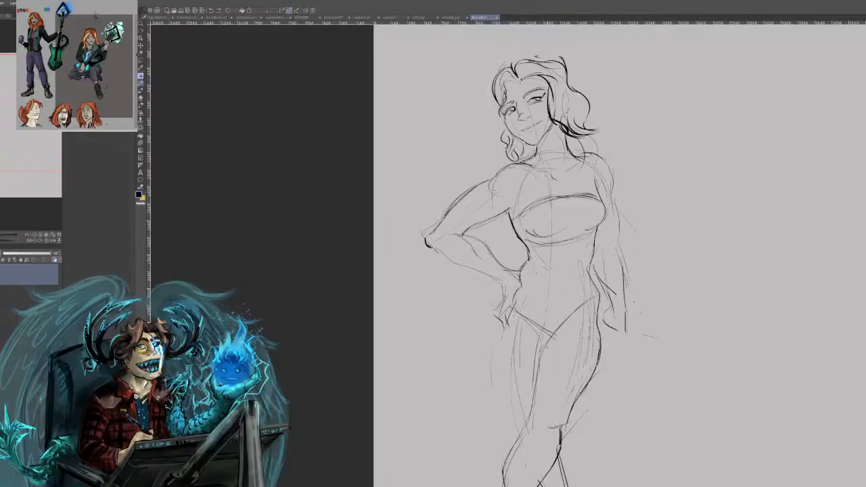
{"action": "key", "text": "ctrl+z"}
{"action": "mouse_move", "coordinate": [563, 334]}
{"action": "left_mouse_down"}
{"action": "mouse_move", "coordinate": [591, 302]}
{"action": "mouse_move", "coordinate": [551, 360]}
{"action": "left_mouse_up"}
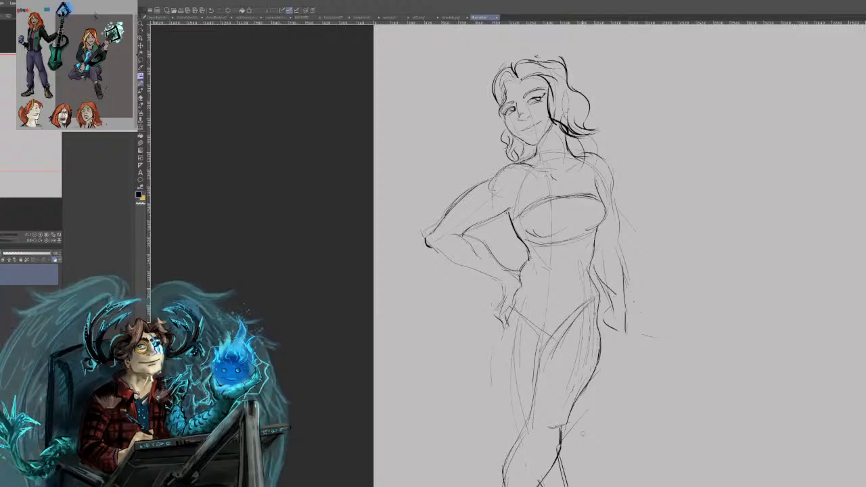
Draw the hip and outer thigh contour from below the hand on the hip down to the knee.
{"action": "left_click_drag", "start_coordinate": [517, 282], "coordinate": [487, 376]}
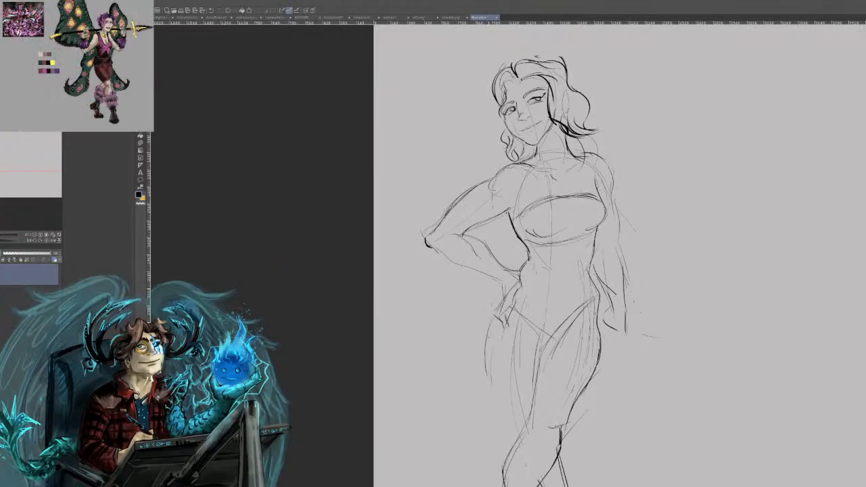
{"action": "left_click_drag", "start_coordinate": [500, 307], "coordinate": [487, 353]}
{"action": "mouse_move", "coordinate": [497, 312]}
{"action": "left_mouse_down"}
{"action": "mouse_move", "coordinate": [495, 382]}
{"action": "mouse_move", "coordinate": [505, 408]}
{"action": "mouse_move", "coordinate": [500, 397]}
{"action": "left_mouse_up"}
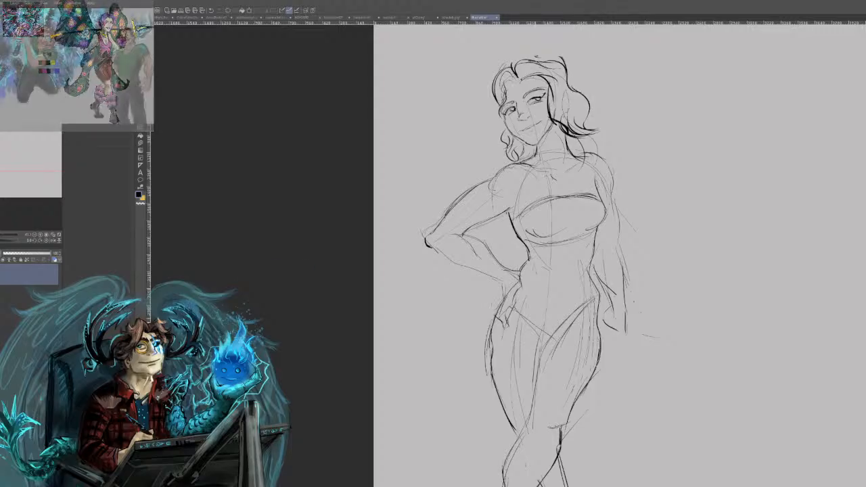
{"action": "mouse_move", "coordinate": [525, 288]}
{"action": "left_mouse_down"}
{"action": "mouse_move", "coordinate": [586, 306]}
{"action": "mouse_move", "coordinate": [598, 297]}
{"action": "mouse_move", "coordinate": [539, 275]}
{"action": "left_mouse_up"}
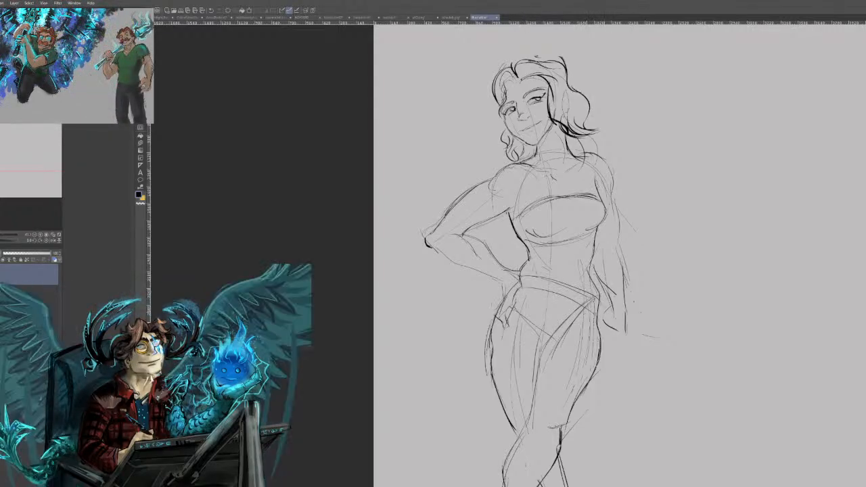
{"action": "left_click_drag", "start_coordinate": [596, 306], "coordinate": [599, 323]}
{"action": "left_click_drag", "start_coordinate": [507, 329], "coordinate": [582, 347]}
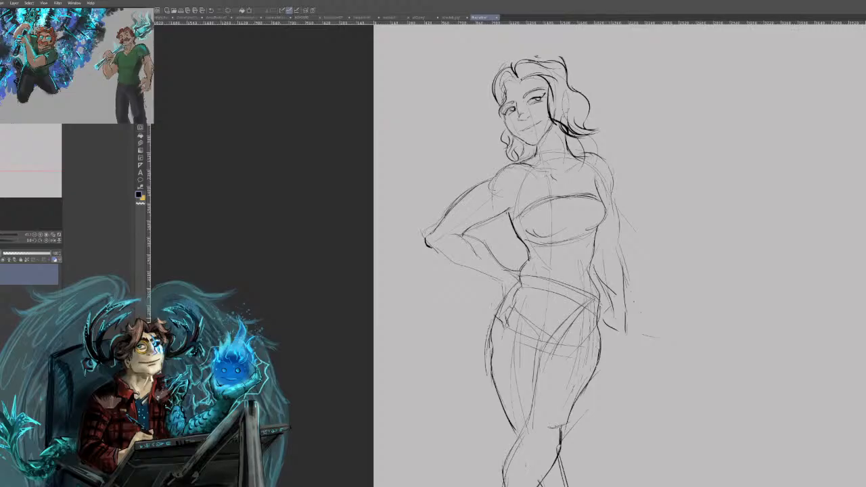
{"action": "key", "text": "ctrl+z"}
{"action": "key", "text": "ctrl+z"}
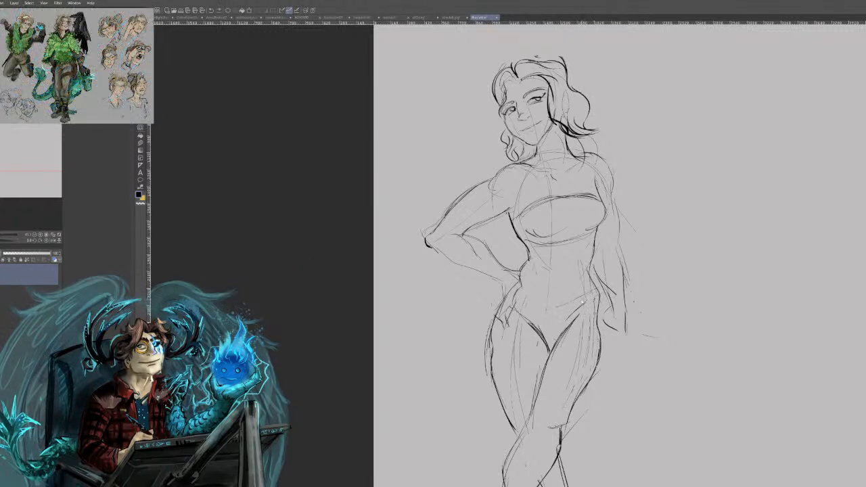
Undo the last stroke and add curved hem lines across the tops of both thighs.
{"action": "key", "text": "ctrl+z"}
{"action": "left_click_drag", "start_coordinate": [565, 337], "coordinate": [599, 329]}
{"action": "left_click_drag", "start_coordinate": [494, 332], "coordinate": [538, 333]}
Reinforce the upper edge of the chest garment and add shoulder straps running up to the neck.
{"action": "mouse_move", "coordinate": [513, 226]}
{"action": "left_mouse_down"}
{"action": "mouse_move", "coordinate": [552, 199]}
{"action": "mouse_move", "coordinate": [593, 194]}
{"action": "left_mouse_up"}
{"action": "left_click_drag", "start_coordinate": [539, 204], "coordinate": [585, 194]}
{"action": "left_click_drag", "start_coordinate": [534, 161], "coordinate": [552, 198]}
{"action": "left_click_drag", "start_coordinate": [523, 163], "coordinate": [512, 220]}
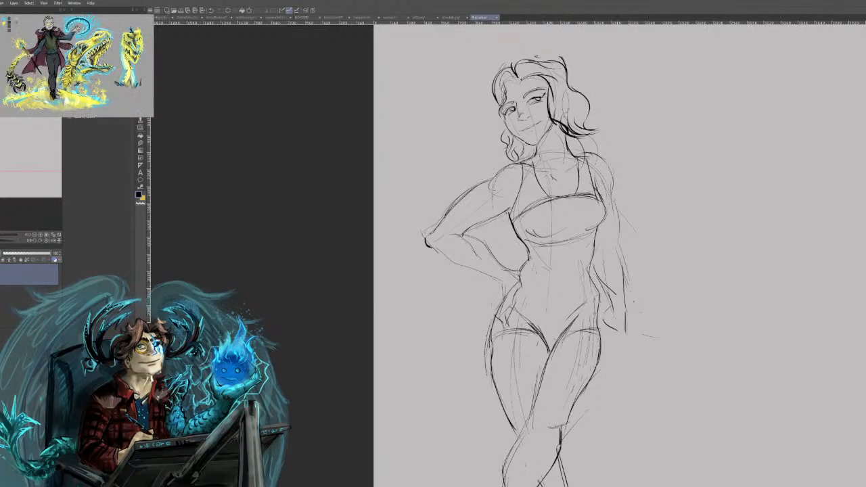
Sketch the fingers of the lowered hand beside the thigh.
{"action": "mouse_move", "coordinate": [626, 330]}
{"action": "left_mouse_down"}
{"action": "mouse_move", "coordinate": [630, 343]}
{"action": "mouse_move", "coordinate": [613, 346]}
{"action": "mouse_move", "coordinate": [619, 365]}
{"action": "left_mouse_up"}
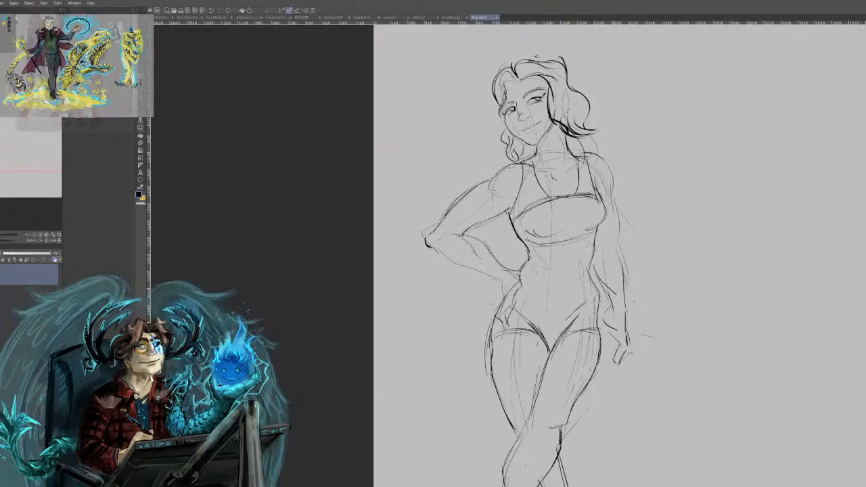
{"action": "left_click_drag", "start_coordinate": [618, 346], "coordinate": [613, 356]}
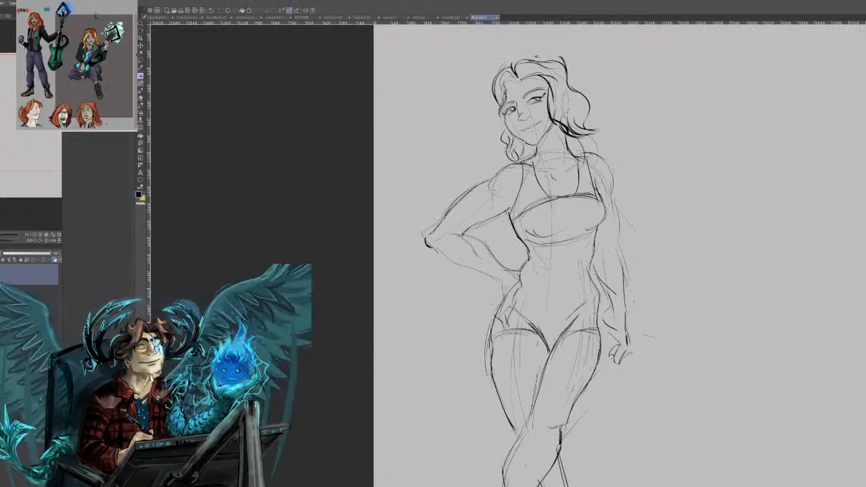
{"action": "left_click_drag", "start_coordinate": [500, 279], "coordinate": [505, 300]}
{"action": "left_click_drag", "start_coordinate": [505, 268], "coordinate": [516, 281]}
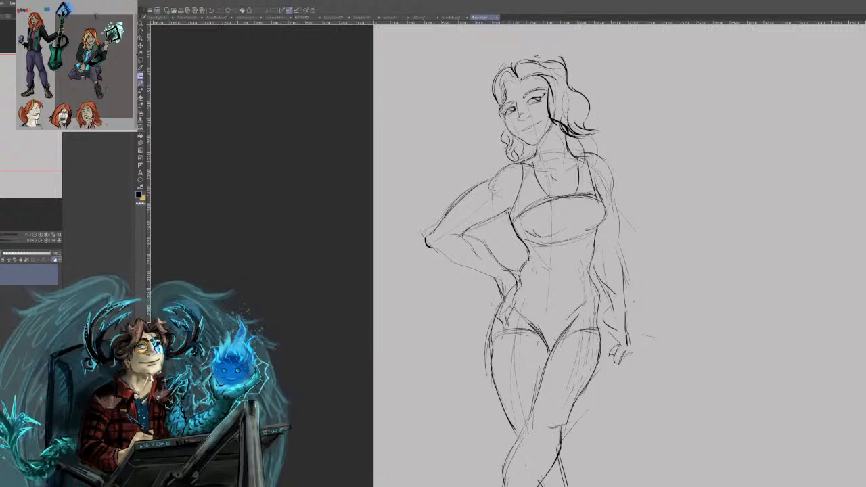
{"action": "key", "text": "ctrl+z"}
{"action": "key", "text": "ctrl+z"}
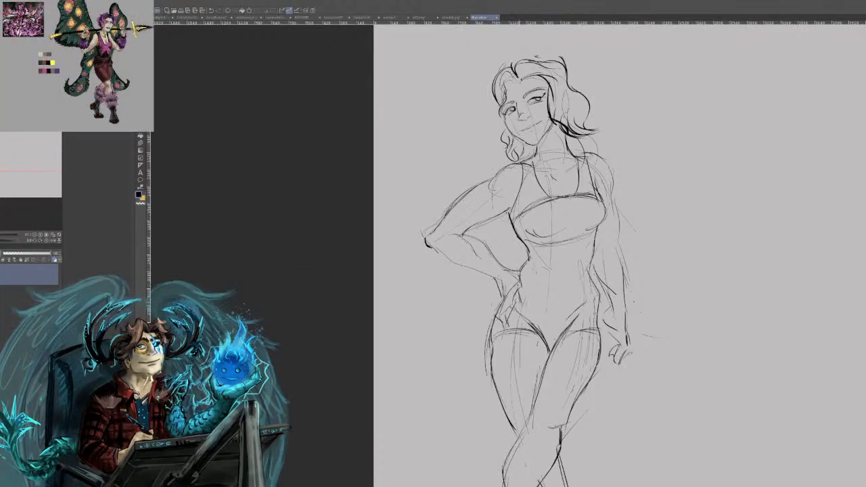
{"action": "left_click_drag", "start_coordinate": [513, 307], "coordinate": [533, 317]}
{"action": "left_click_drag", "start_coordinate": [513, 289], "coordinate": [510, 311]}
{"action": "key", "text": "ctrl+z"}
{"action": "key", "text": "ctrl+z"}
{"action": "key", "text": "ctrl+z"}
{"action": "key", "text": "ctrl+z"}
{"action": "key", "text": "ctrl+z"}
Redraw the hand on the hip with fingers pointing down the thigh and a thumb across the waist.
{"action": "mouse_move", "coordinate": [504, 293]}
{"action": "left_mouse_down"}
{"action": "mouse_move", "coordinate": [507, 321]}
{"action": "mouse_move", "coordinate": [523, 308]}
{"action": "mouse_move", "coordinate": [520, 319]}
{"action": "mouse_move", "coordinate": [489, 315]}
{"action": "mouse_move", "coordinate": [495, 326]}
{"action": "left_mouse_up"}
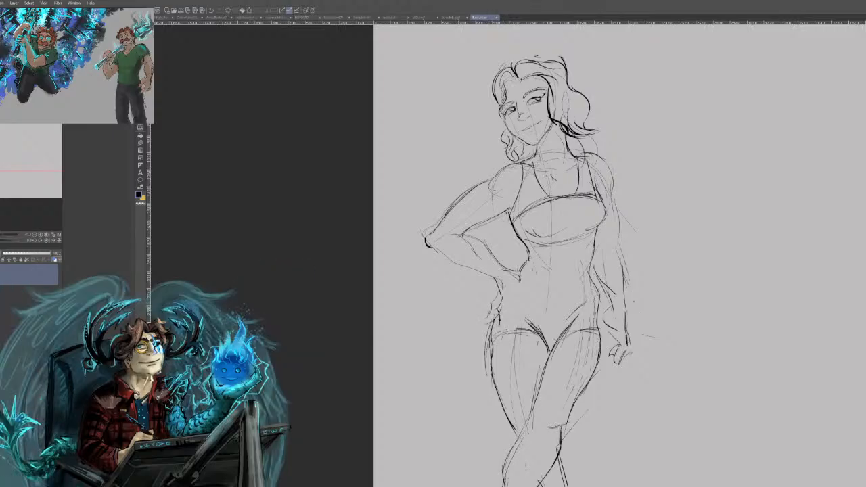
{"action": "left_click_drag", "start_coordinate": [514, 287], "coordinate": [504, 324]}
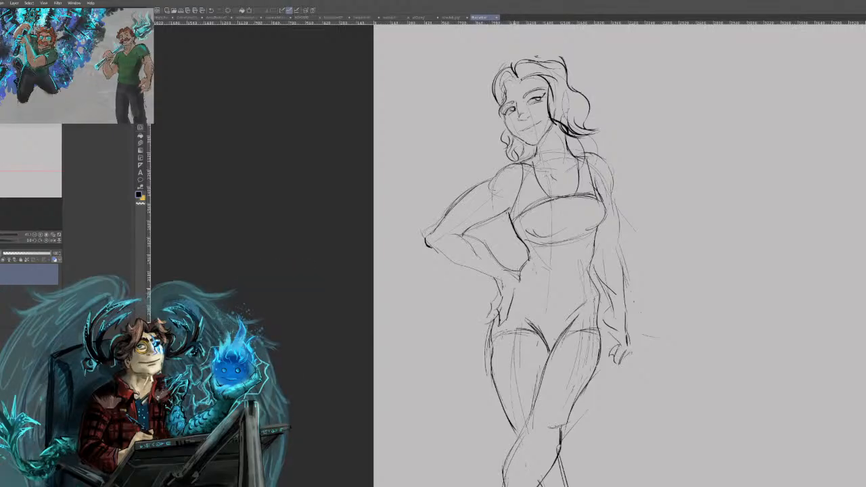
{"action": "mouse_move", "coordinate": [513, 289]}
{"action": "left_mouse_down"}
{"action": "mouse_move", "coordinate": [531, 301]}
{"action": "mouse_move", "coordinate": [526, 283]}
{"action": "left_mouse_up"}
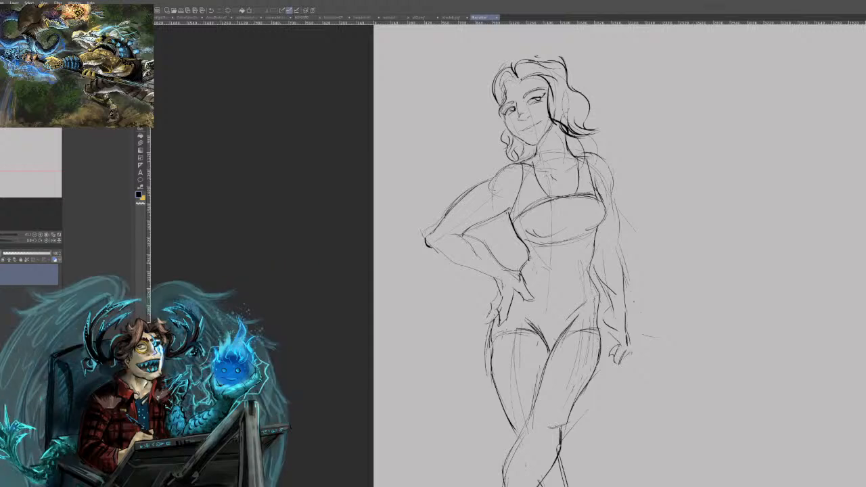
Clear the standing figure from view to leave an empty canvas for a new sketch.
{"action": "left_click", "coordinate": [1, 274]}
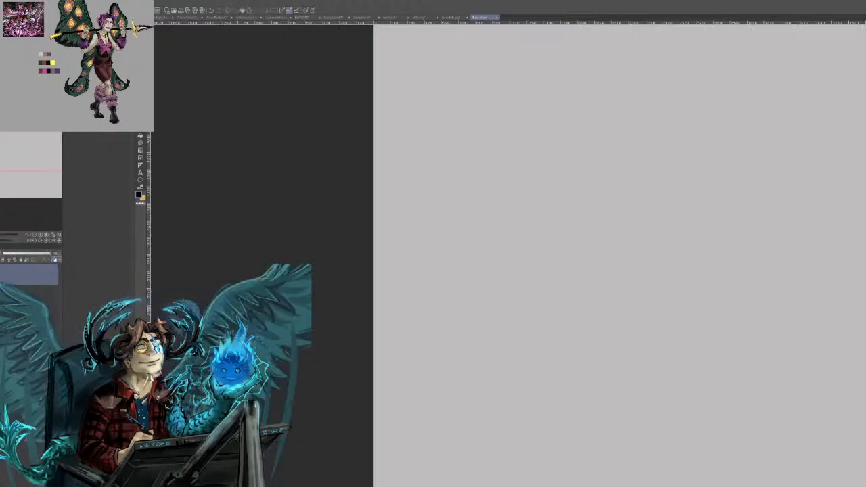
{"action": "left_click_drag", "start_coordinate": [602, 125], "coordinate": [621, 177]}
{"action": "mouse_move", "coordinate": [613, 122]}
{"action": "left_mouse_down"}
{"action": "mouse_move", "coordinate": [644, 209]}
{"action": "mouse_move", "coordinate": [563, 383]}
{"action": "left_mouse_up"}
{"action": "key", "text": "ctrl+z"}
{"action": "key", "text": "ctrl+z"}
{"action": "mouse_move", "coordinate": [579, 113]}
{"action": "left_mouse_down"}
{"action": "mouse_move", "coordinate": [609, 164]}
{"action": "mouse_move", "coordinate": [620, 315]}
{"action": "left_mouse_up"}
{"action": "key", "text": "ctrl+z"}
{"action": "mouse_move", "coordinate": [580, 249]}
{"action": "left_mouse_down"}
{"action": "mouse_move", "coordinate": [552, 264]}
{"action": "mouse_move", "coordinate": [617, 250]}
{"action": "left_mouse_up"}
{"action": "left_click_drag", "start_coordinate": [565, 298], "coordinate": [623, 441]}
{"action": "key", "text": "ctrl+z"}
{"action": "key", "text": "ctrl+z"}
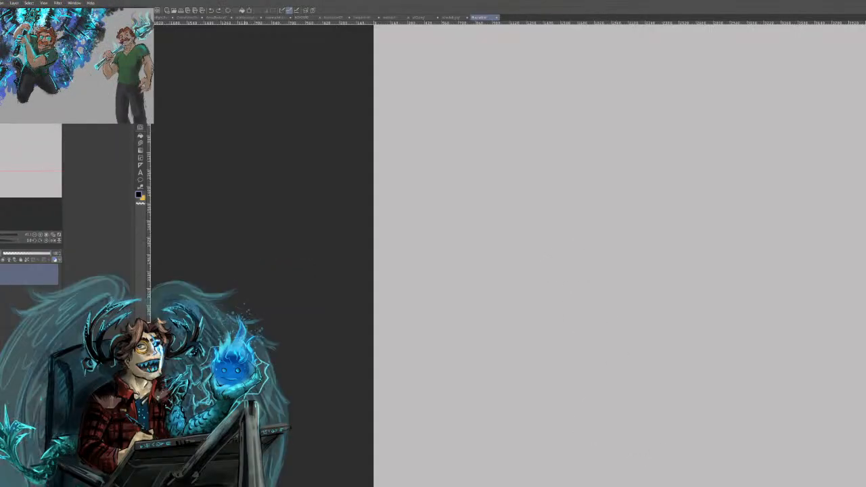
{"action": "mouse_move", "coordinate": [487, 298]}
{"action": "left_mouse_down"}
{"action": "mouse_move", "coordinate": [512, 315]}
{"action": "mouse_move", "coordinate": [519, 386]}
{"action": "left_mouse_up"}
{"action": "key", "text": "ctrl+z"}
{"action": "mouse_move", "coordinate": [503, 323]}
{"action": "left_mouse_down"}
{"action": "mouse_move", "coordinate": [440, 369]}
{"action": "mouse_move", "coordinate": [514, 439]}
{"action": "left_mouse_up"}
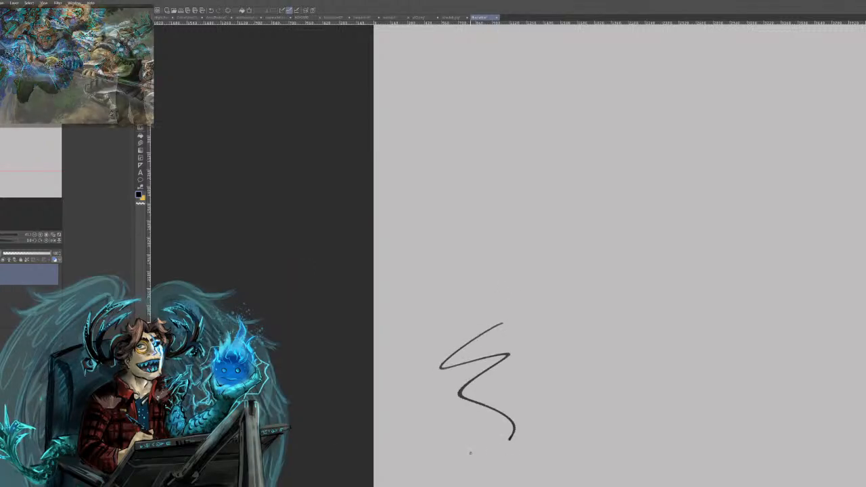
{"action": "key", "text": "ctrl+z"}
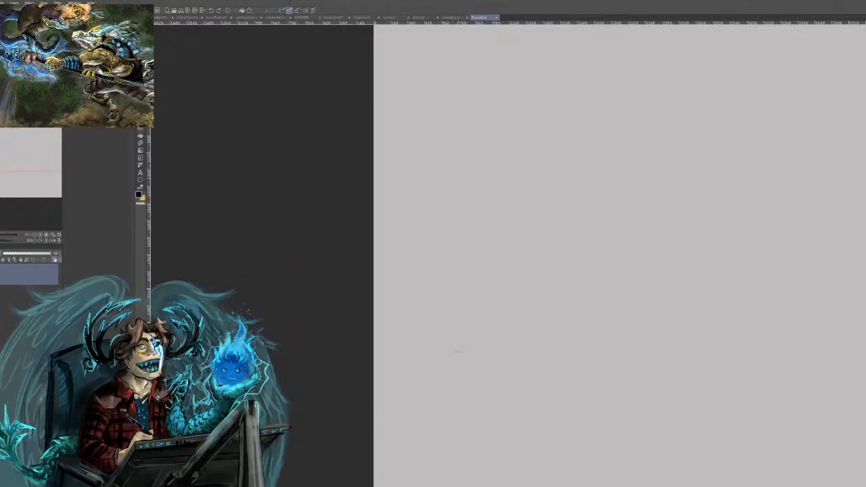
{"action": "left_click_drag", "start_coordinate": [514, 322], "coordinate": [551, 407]}
{"action": "key", "text": "ctrl+z"}
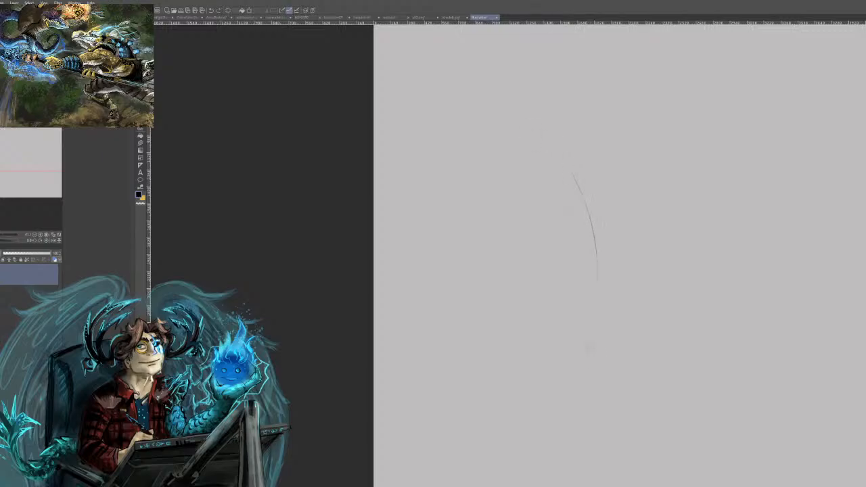
Start a new gesture figure with a long curved line of action and tapering strokes for the pelvis and rounded hip.
{"action": "left_click_drag", "start_coordinate": [565, 159], "coordinate": [580, 385]}
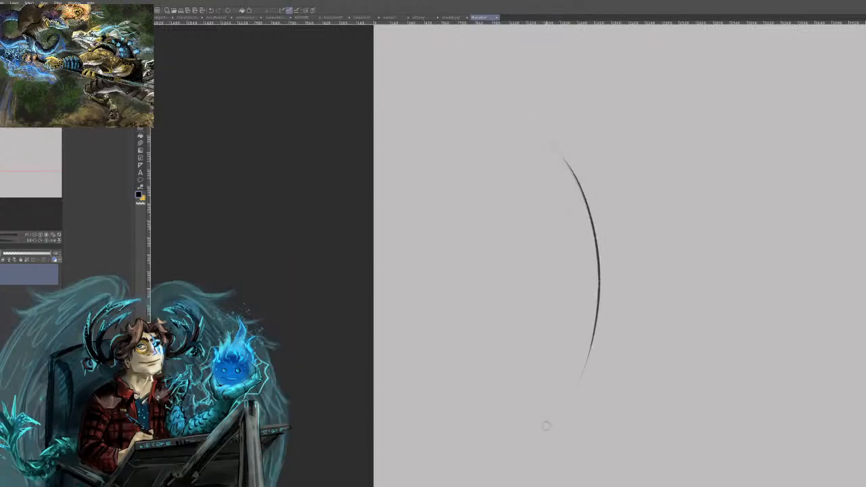
{"action": "mouse_move", "coordinate": [559, 295]}
{"action": "left_mouse_down"}
{"action": "mouse_move", "coordinate": [577, 352]}
{"action": "mouse_move", "coordinate": [619, 337]}
{"action": "left_mouse_up"}
{"action": "left_click_drag", "start_coordinate": [589, 366], "coordinate": [639, 339]}
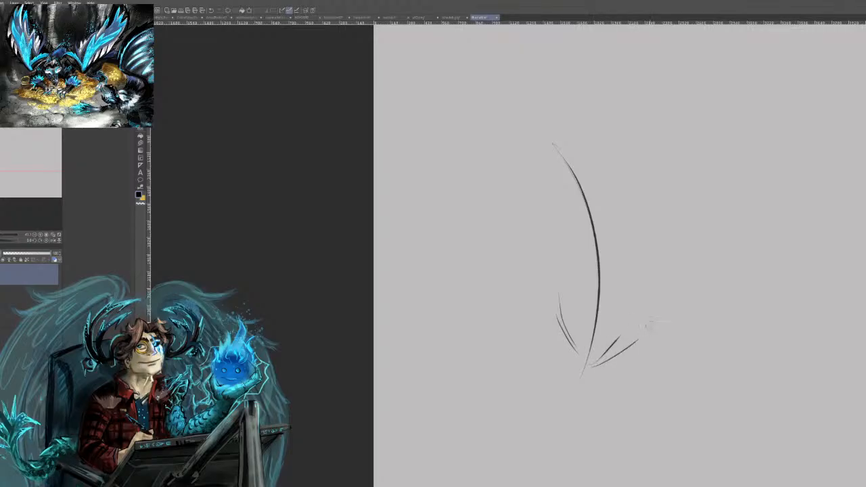
{"action": "left_click_drag", "start_coordinate": [634, 249], "coordinate": [640, 337]}
{"action": "mouse_move", "coordinate": [614, 239]}
{"action": "left_mouse_down"}
{"action": "mouse_move", "coordinate": [642, 292]}
{"action": "mouse_move", "coordinate": [643, 328]}
{"action": "left_mouse_up"}
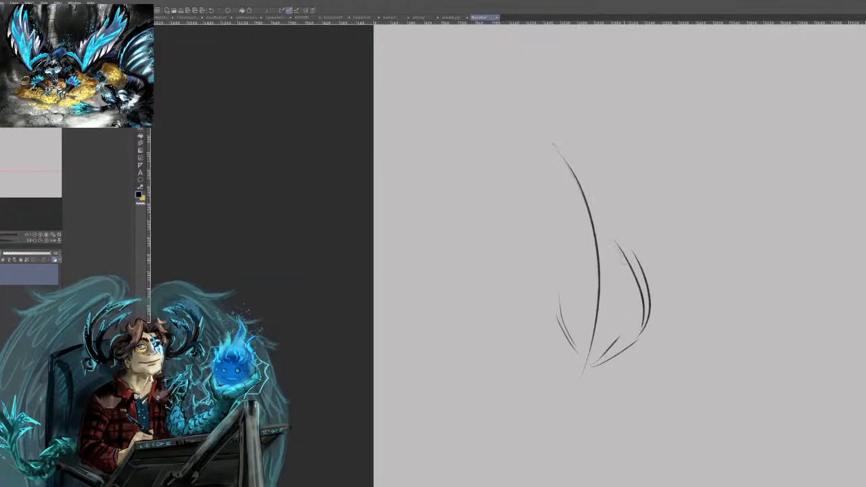
{"action": "left_click_drag", "start_coordinate": [626, 262], "coordinate": [643, 324]}
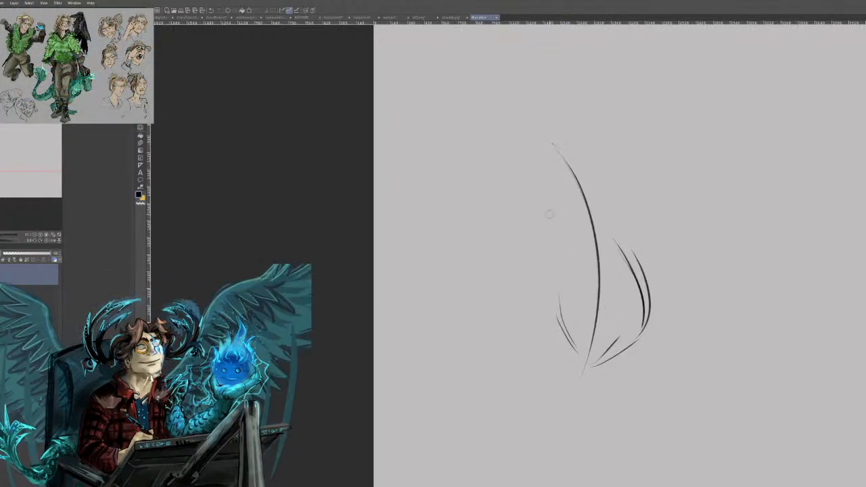
Sketch the chest curve and the back contour on either side of the line of action, connecting down to the hip.
{"action": "mouse_move", "coordinate": [526, 186]}
{"action": "left_mouse_down"}
{"action": "mouse_move", "coordinate": [551, 247]}
{"action": "mouse_move", "coordinate": [572, 257]}
{"action": "mouse_move", "coordinate": [549, 154]}
{"action": "left_mouse_up"}
{"action": "key", "text": "ctrl+z"}
{"action": "mouse_move", "coordinate": [625, 154]}
{"action": "left_mouse_down"}
{"action": "mouse_move", "coordinate": [633, 267]}
{"action": "mouse_move", "coordinate": [648, 319]}
{"action": "left_mouse_up"}
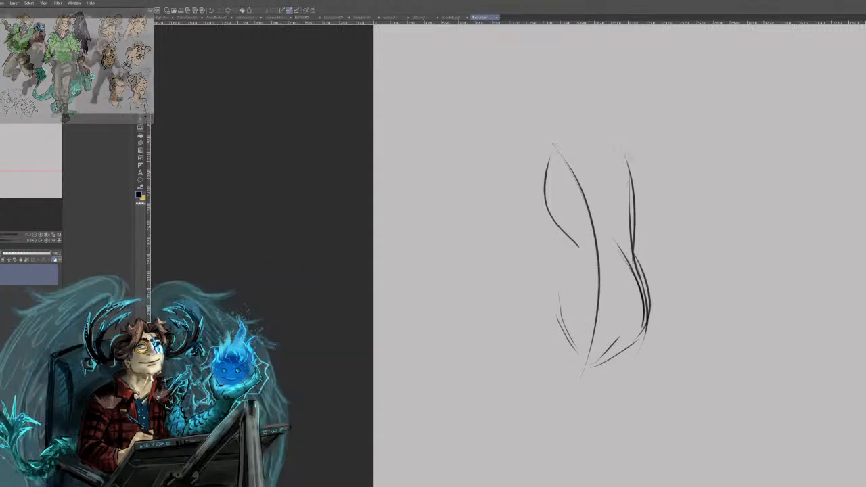
Draw a rounded shoulder with a curved raised arm, and sweep the other arm down and outward from the chest.
{"action": "mouse_move", "coordinate": [597, 133]}
{"action": "left_mouse_down"}
{"action": "mouse_move", "coordinate": [632, 134]}
{"action": "mouse_move", "coordinate": [731, 50]}
{"action": "left_mouse_up"}
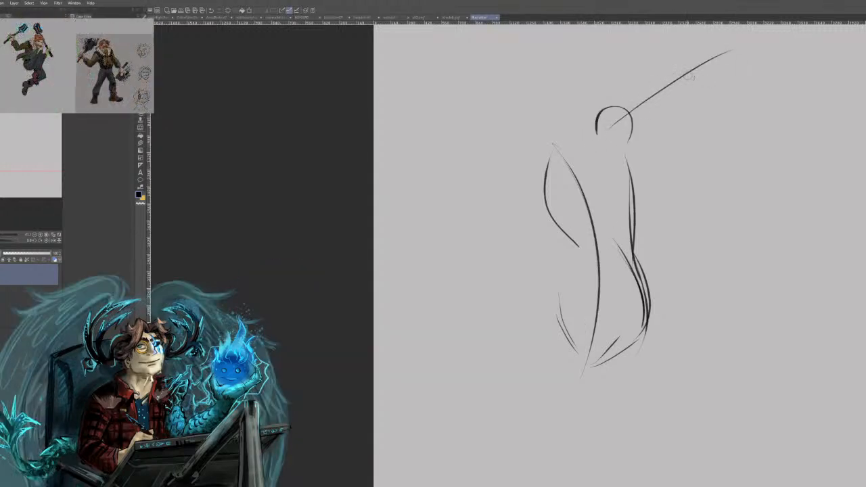
{"action": "key", "text": "ctrl+z"}
{"action": "left_click_drag", "start_coordinate": [633, 128], "coordinate": [736, 52]}
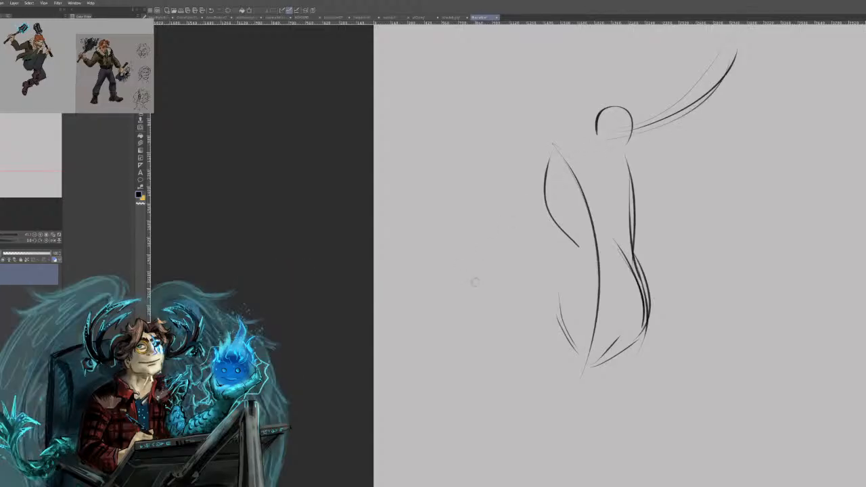
{"action": "left_click_drag", "start_coordinate": [552, 197], "coordinate": [467, 259]}
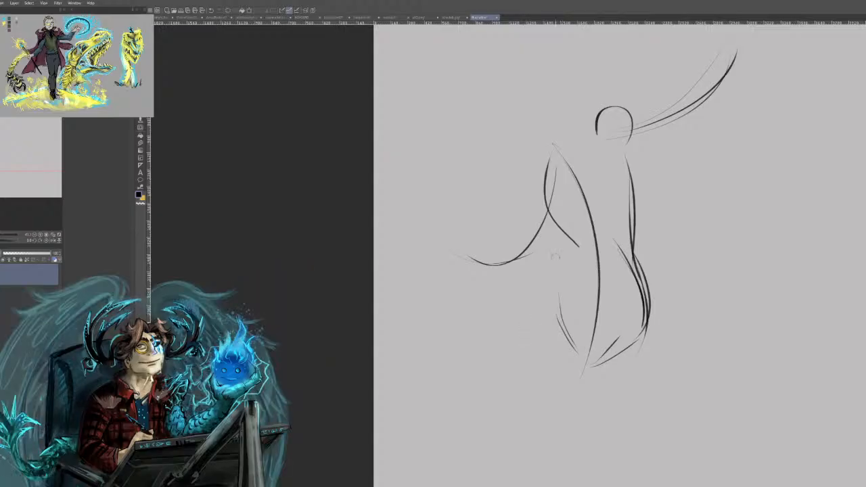
Sketch the oval head above the chest with a darker curve along the jaw.
{"action": "mouse_move", "coordinate": [550, 125]}
{"action": "left_mouse_down"}
{"action": "mouse_move", "coordinate": [566, 71]}
{"action": "mouse_move", "coordinate": [556, 62]}
{"action": "mouse_move", "coordinate": [550, 130]}
{"action": "left_mouse_up"}
{"action": "left_click_drag", "start_coordinate": [581, 95], "coordinate": [552, 138]}
{"action": "mouse_move", "coordinate": [579, 93]}
{"action": "left_mouse_down"}
{"action": "mouse_move", "coordinate": [543, 140]}
{"action": "mouse_move", "coordinate": [576, 82]}
{"action": "mouse_move", "coordinate": [568, 119]}
{"action": "left_mouse_up"}
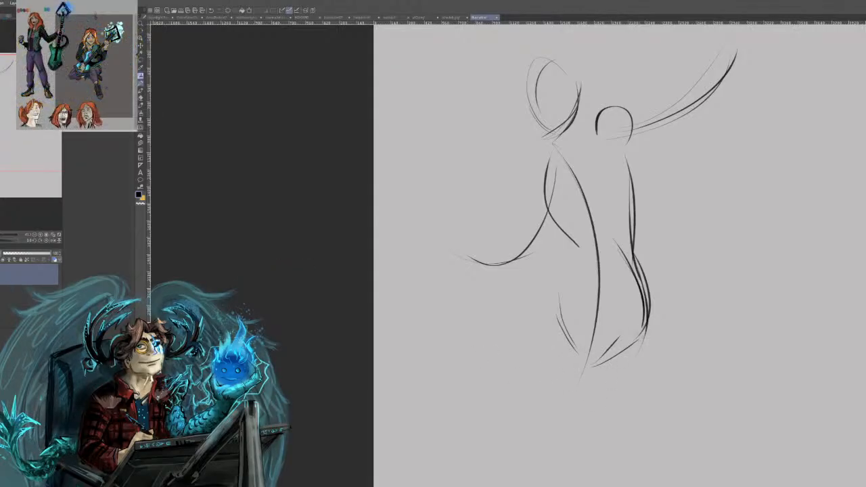
Sketch the forward thigh with doubled upper contours from the pelvis, a lower contour from the hip, and a rounded knee.
{"action": "mouse_move", "coordinate": [640, 337]}
{"action": "left_mouse_down"}
{"action": "mouse_move", "coordinate": [480, 405]}
{"action": "mouse_move", "coordinate": [479, 366]}
{"action": "mouse_move", "coordinate": [554, 304]}
{"action": "left_mouse_up"}
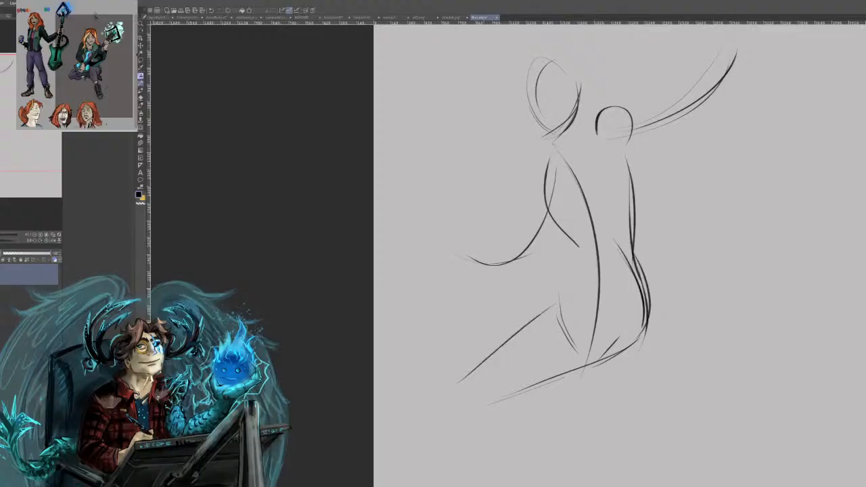
{"action": "left_click_drag", "start_coordinate": [499, 347], "coordinate": [570, 291]}
{"action": "left_click_drag", "start_coordinate": [482, 360], "coordinate": [575, 287]}
{"action": "key", "text": "ctrl+z"}
{"action": "left_click_drag", "start_coordinate": [478, 367], "coordinate": [560, 295]}
{"action": "left_click_drag", "start_coordinate": [517, 327], "coordinate": [604, 283]}
{"action": "left_click_drag", "start_coordinate": [539, 311], "coordinate": [578, 291]}
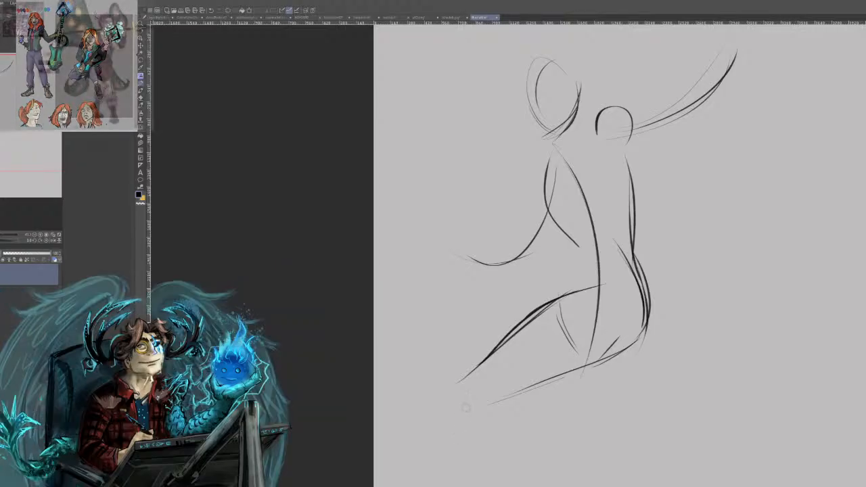
{"action": "mouse_move", "coordinate": [475, 399]}
{"action": "left_mouse_down"}
{"action": "mouse_move", "coordinate": [507, 371]}
{"action": "mouse_move", "coordinate": [474, 399]}
{"action": "left_mouse_up"}
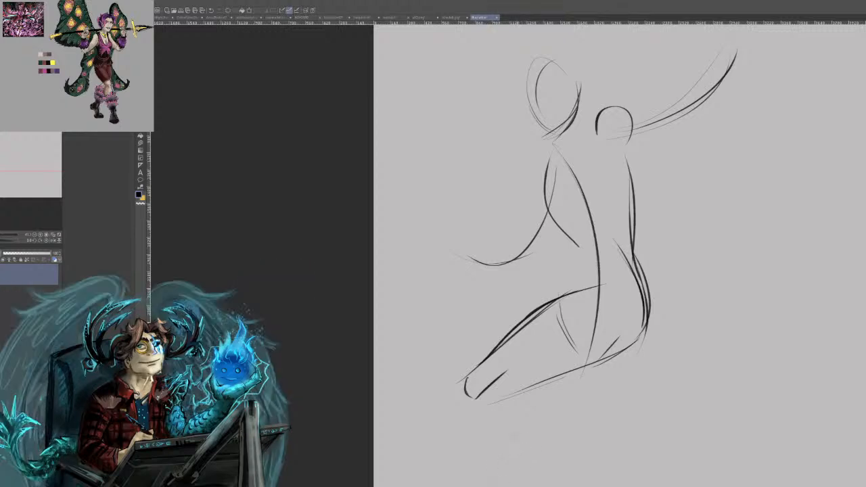
Draw the forward lower leg below the knee with a bulging calf contour and a long shin line.
{"action": "mouse_move", "coordinate": [513, 398]}
{"action": "left_mouse_down"}
{"action": "mouse_move", "coordinate": [530, 438]}
{"action": "mouse_move", "coordinate": [527, 486]}
{"action": "left_mouse_up"}
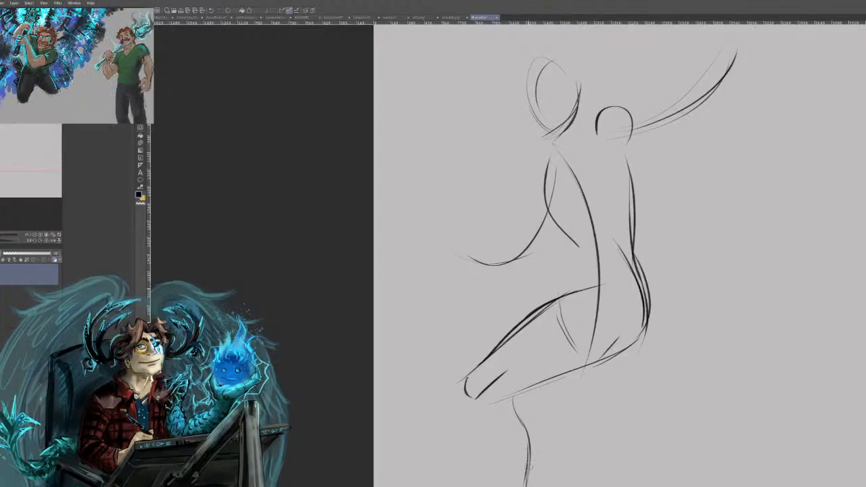
{"action": "key", "text": "ctrl+z"}
{"action": "key", "text": "ctrl+z"}
{"action": "left_click_drag", "start_coordinate": [526, 425], "coordinate": [521, 486]}
{"action": "key", "text": "ctrl+z"}
{"action": "mouse_move", "coordinate": [515, 397]}
{"action": "left_mouse_down"}
{"action": "mouse_move", "coordinate": [536, 422]}
{"action": "mouse_move", "coordinate": [525, 486]}
{"action": "left_mouse_up"}
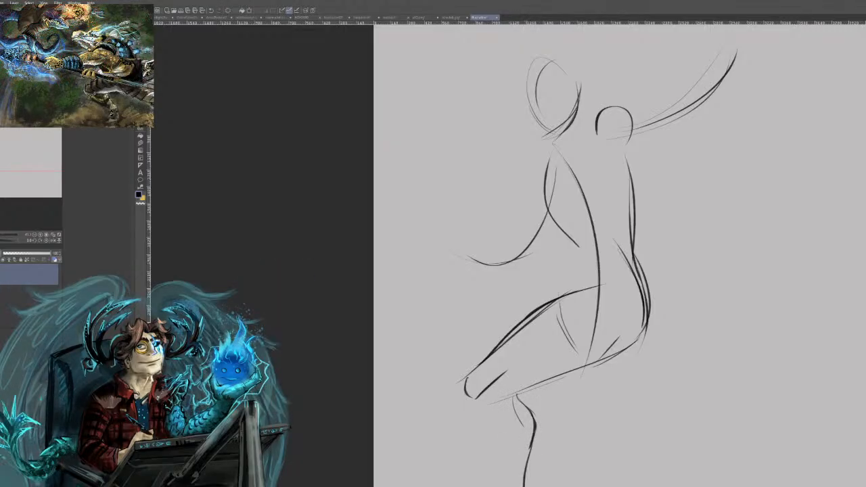
{"action": "key", "text": "ctrl+z"}
{"action": "left_click_drag", "start_coordinate": [539, 433], "coordinate": [532, 485]}
{"action": "left_click_drag", "start_coordinate": [498, 455], "coordinate": [504, 485]}
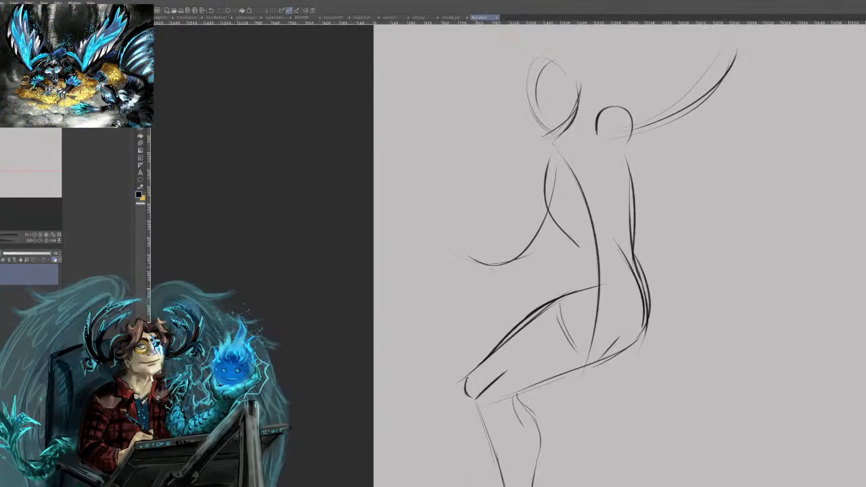
Outline the lowered arm's forearm with upper and lower contours, and try strokes rising from the elbow.
{"action": "left_click_drag", "start_coordinate": [467, 258], "coordinate": [523, 250]}
{"action": "mouse_move", "coordinate": [437, 234]}
{"action": "left_mouse_down"}
{"action": "mouse_move", "coordinate": [528, 264]}
{"action": "mouse_move", "coordinate": [514, 230]}
{"action": "left_mouse_up"}
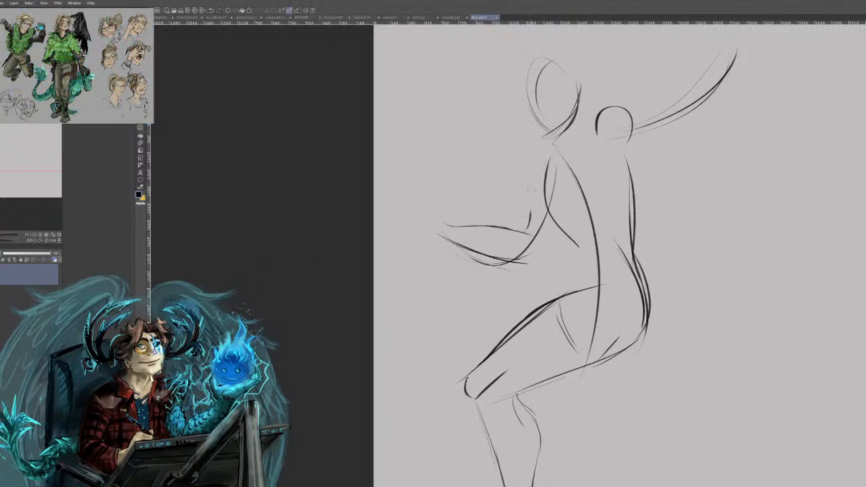
{"action": "key", "text": "ctrl+z"}
{"action": "left_click_drag", "start_coordinate": [512, 228], "coordinate": [535, 164]}
{"action": "left_click_drag", "start_coordinate": [521, 227], "coordinate": [527, 183]}
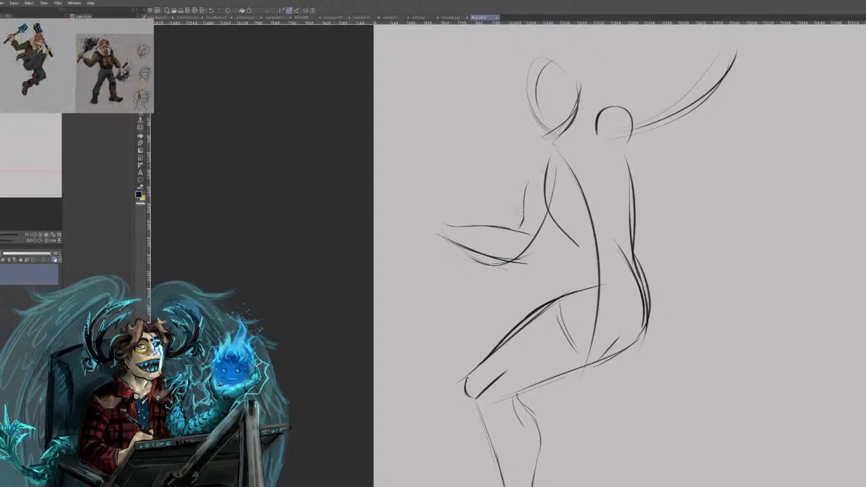
{"action": "key", "text": "ctrl+z"}
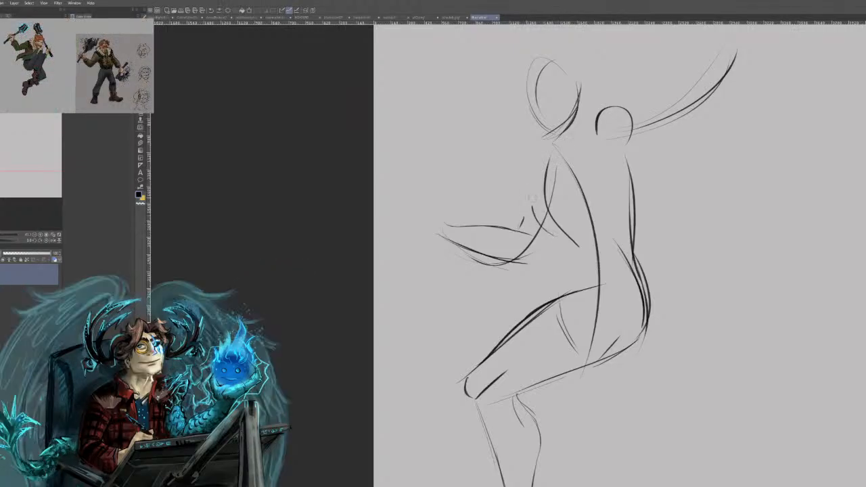
Draw the front chest contour curving down through the belly and waist into the forward thigh.
{"action": "left_click_drag", "start_coordinate": [538, 211], "coordinate": [535, 184]}
{"action": "left_click_drag", "start_coordinate": [565, 156], "coordinate": [538, 195]}
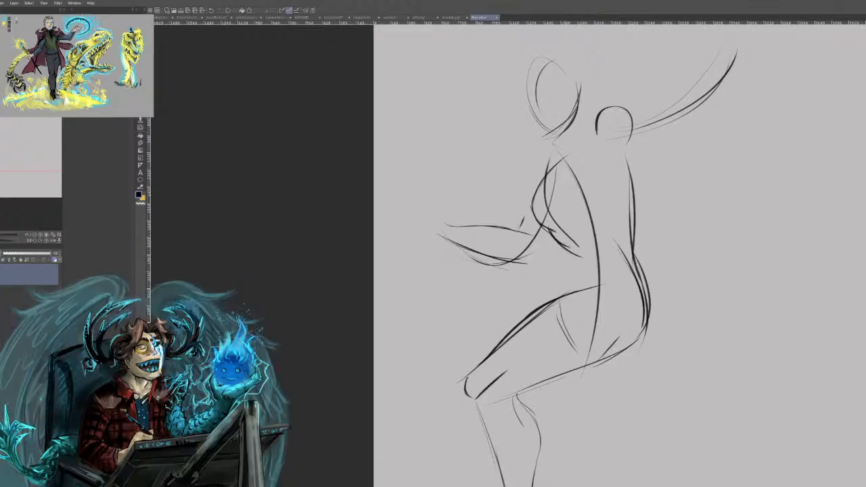
{"action": "mouse_move", "coordinate": [563, 245]}
{"action": "left_mouse_down"}
{"action": "mouse_move", "coordinate": [569, 289]}
{"action": "mouse_move", "coordinate": [570, 275]}
{"action": "mouse_move", "coordinate": [549, 307]}
{"action": "left_mouse_up"}
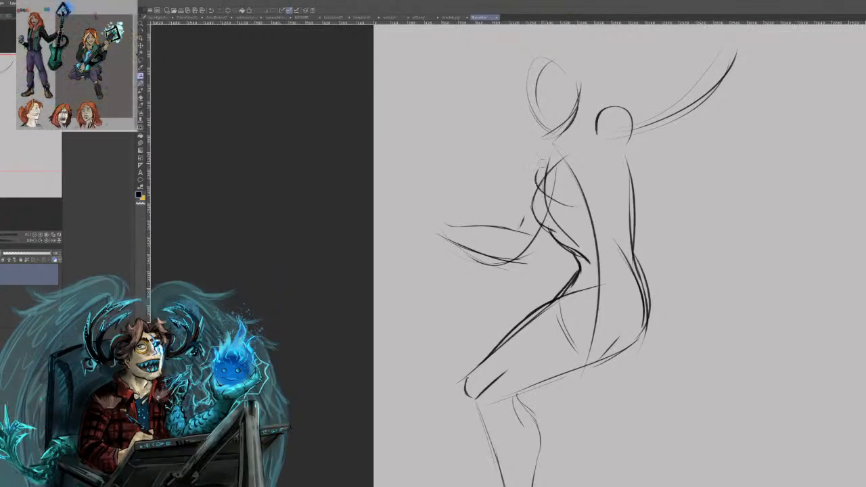
Draw the near breast's curve inside the torso, erase the overlapping construction lines, and restate the front chest contour.
{"action": "left_click_drag", "start_coordinate": [542, 186], "coordinate": [570, 207]}
{"action": "mouse_move", "coordinate": [546, 166]}
{"action": "left_mouse_down"}
{"action": "mouse_move", "coordinate": [540, 194]}
{"action": "mouse_move", "coordinate": [562, 209]}
{"action": "mouse_move", "coordinate": [576, 205]}
{"action": "left_mouse_up"}
{"action": "key", "text": "ctrl+z"}
{"action": "key", "text": "ctrl+z"}
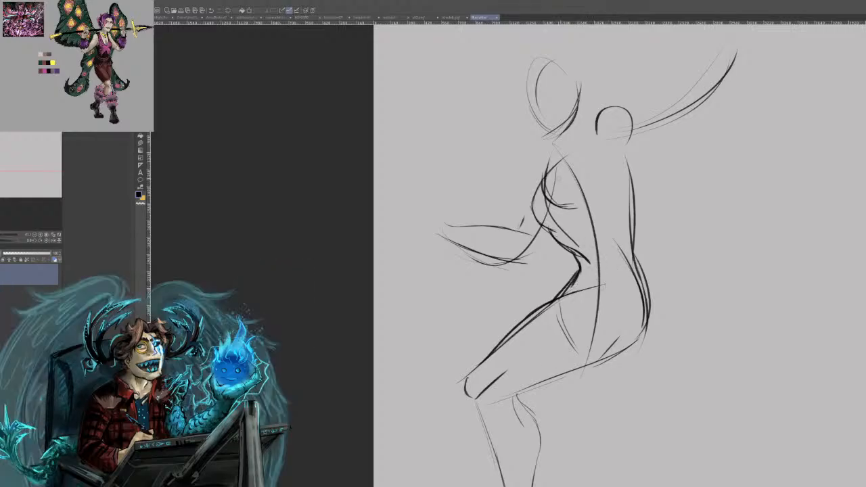
{"action": "mouse_move", "coordinate": [559, 178]}
{"action": "left_mouse_down"}
{"action": "mouse_move", "coordinate": [558, 164]}
{"action": "mouse_move", "coordinate": [543, 189]}
{"action": "mouse_move", "coordinate": [552, 217]}
{"action": "mouse_move", "coordinate": [553, 198]}
{"action": "left_mouse_up"}
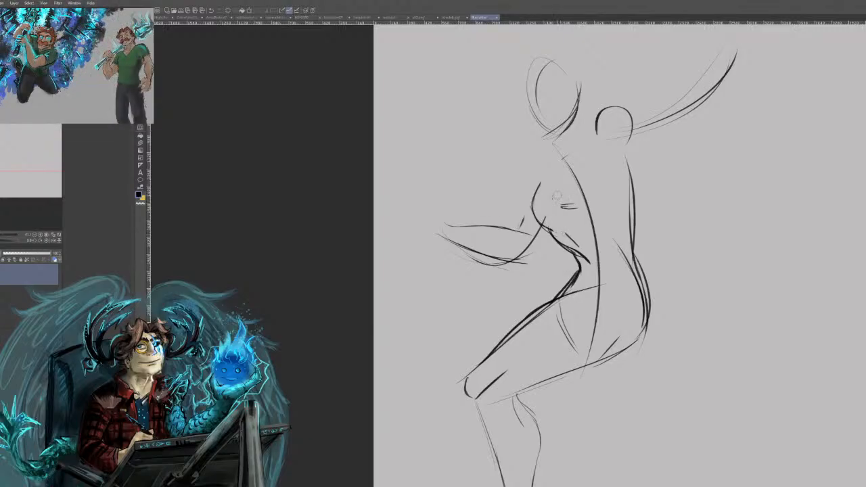
{"action": "mouse_move", "coordinate": [557, 162]}
{"action": "left_mouse_down"}
{"action": "mouse_move", "coordinate": [560, 204]}
{"action": "mouse_move", "coordinate": [551, 184]}
{"action": "mouse_move", "coordinate": [576, 207]}
{"action": "left_mouse_up"}
{"action": "left_click_drag", "start_coordinate": [549, 174], "coordinate": [532, 197]}
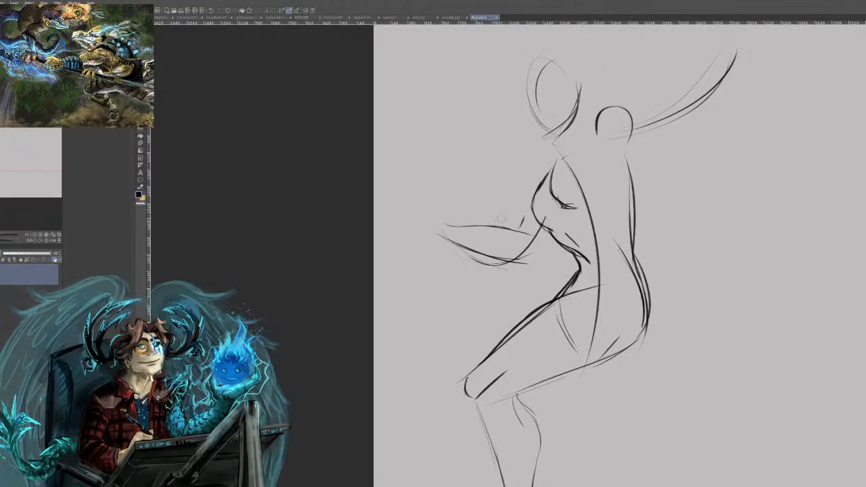
Sketch the hair with a wavy lock falling from the forehead past the face and a pointed sweep behind the head.
{"action": "mouse_move", "coordinate": [545, 57]}
{"action": "left_mouse_down"}
{"action": "mouse_move", "coordinate": [519, 103]}
{"action": "mouse_move", "coordinate": [504, 182]}
{"action": "left_mouse_up"}
{"action": "left_click_drag", "start_coordinate": [515, 141], "coordinate": [517, 185]}
{"action": "left_click_drag", "start_coordinate": [518, 174], "coordinate": [508, 211]}
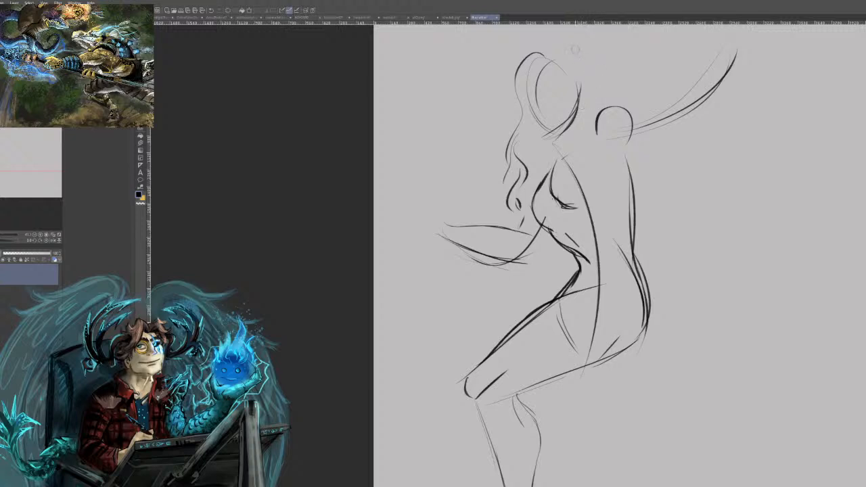
{"action": "mouse_move", "coordinate": [579, 58]}
{"action": "left_mouse_down"}
{"action": "mouse_move", "coordinate": [614, 95]}
{"action": "mouse_move", "coordinate": [621, 84]}
{"action": "left_mouse_up"}
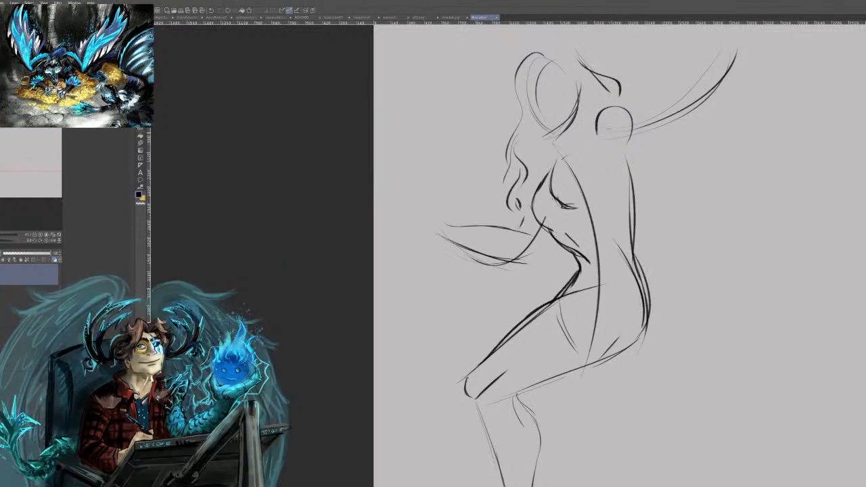
Build up the raised arm with upper and lower contours running from the shoulder and armpit to the forearm.
{"action": "left_click_drag", "start_coordinate": [609, 139], "coordinate": [648, 100]}
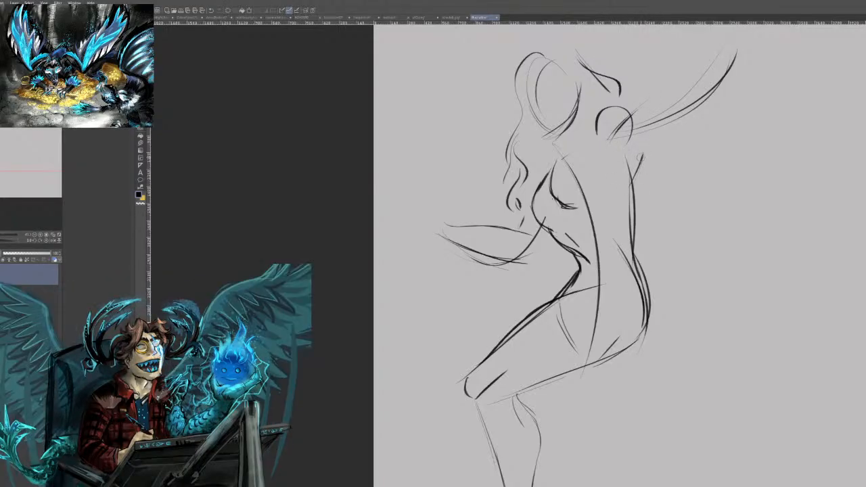
{"action": "mouse_move", "coordinate": [636, 162]}
{"action": "left_mouse_down"}
{"action": "mouse_move", "coordinate": [691, 122]}
{"action": "mouse_move", "coordinate": [703, 97]}
{"action": "left_mouse_up"}
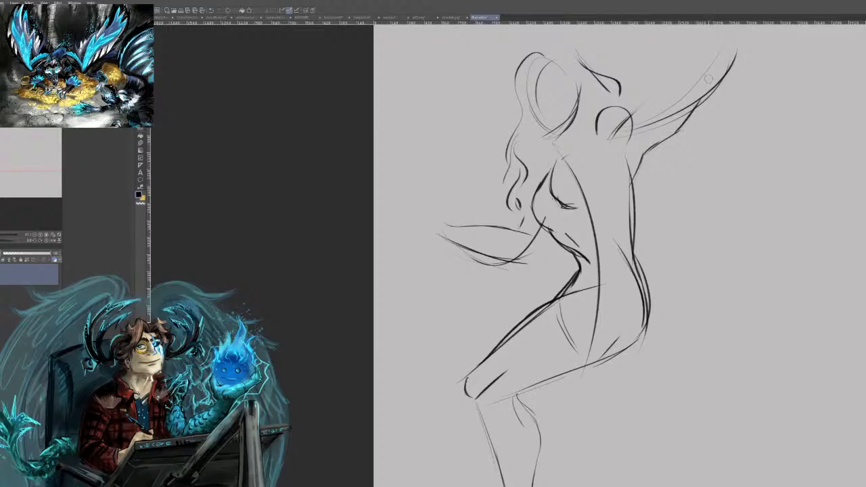
{"action": "left_click_drag", "start_coordinate": [663, 141], "coordinate": [710, 78]}
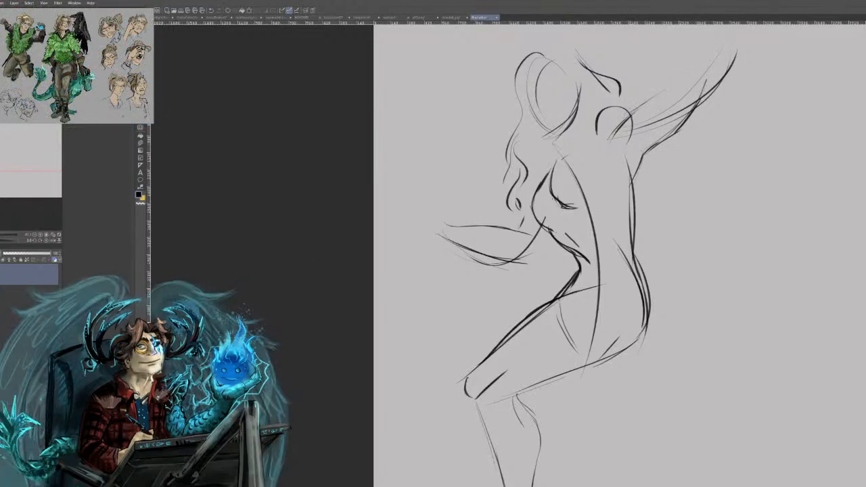
{"action": "left_click_drag", "start_coordinate": [631, 115], "coordinate": [685, 81]}
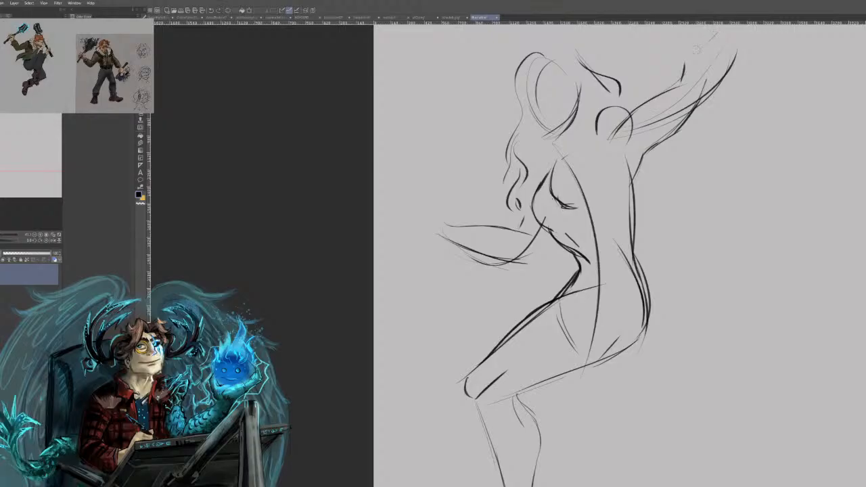
{"action": "mouse_move", "coordinate": [716, 31]}
{"action": "left_mouse_down"}
{"action": "mouse_move", "coordinate": [686, 60]}
{"action": "mouse_move", "coordinate": [680, 81]}
{"action": "mouse_move", "coordinate": [721, 24]}
{"action": "mouse_move", "coordinate": [720, 77]}
{"action": "left_mouse_up"}
{"action": "key", "text": "ctrl+z"}
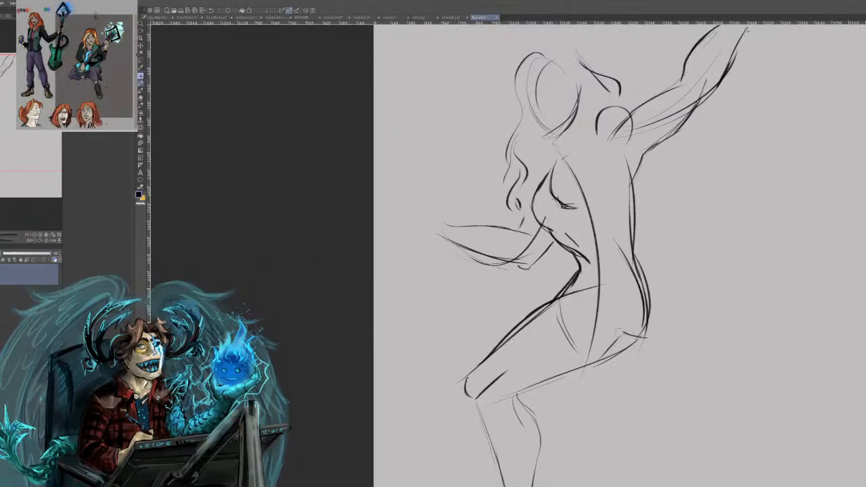
Mark the buttock crease and sketch the rear leg with a short thigh, bent knee and calf extending backward.
{"action": "left_click_drag", "start_coordinate": [632, 306], "coordinate": [616, 346]}
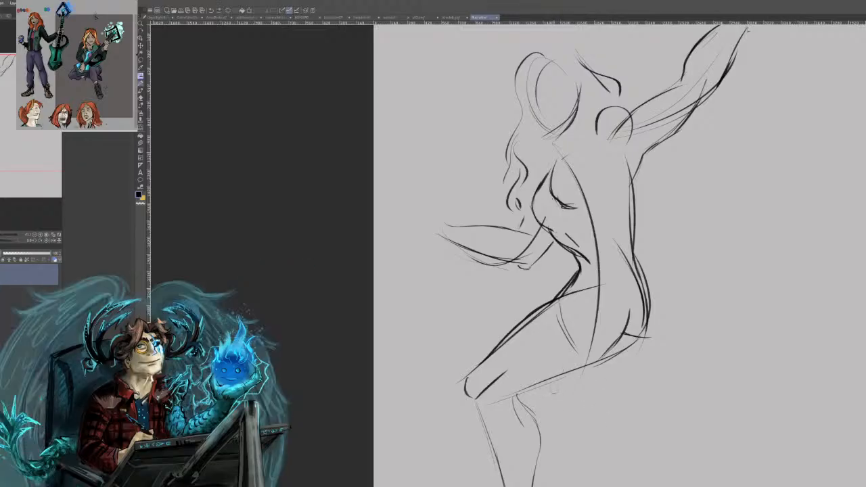
{"action": "left_click_drag", "start_coordinate": [550, 401], "coordinate": [667, 477]}
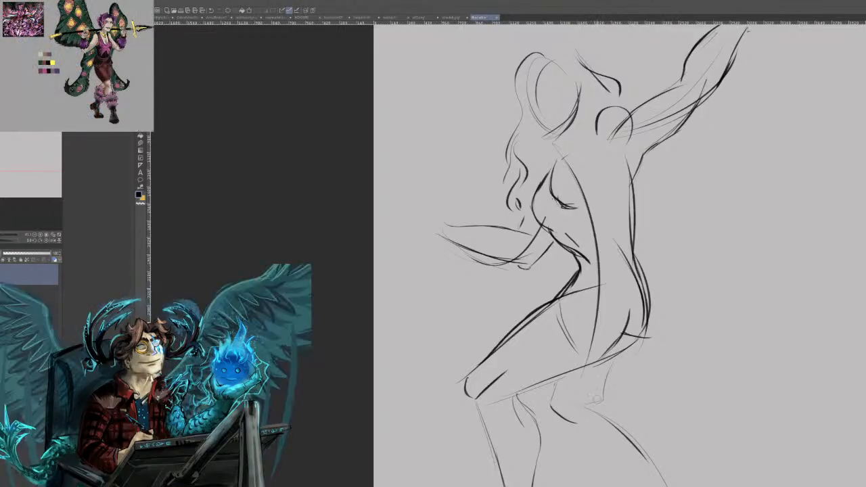
{"action": "mouse_move", "coordinate": [621, 350]}
{"action": "left_mouse_down"}
{"action": "mouse_move", "coordinate": [597, 404]}
{"action": "mouse_move", "coordinate": [601, 389]}
{"action": "mouse_move", "coordinate": [632, 423]}
{"action": "left_mouse_up"}
{"action": "key", "text": "ctrl+z"}
{"action": "mouse_move", "coordinate": [595, 402]}
{"action": "left_mouse_down"}
{"action": "mouse_move", "coordinate": [632, 412]}
{"action": "mouse_move", "coordinate": [656, 442]}
{"action": "left_mouse_up"}
{"action": "left_click_drag", "start_coordinate": [638, 414], "coordinate": [669, 485]}
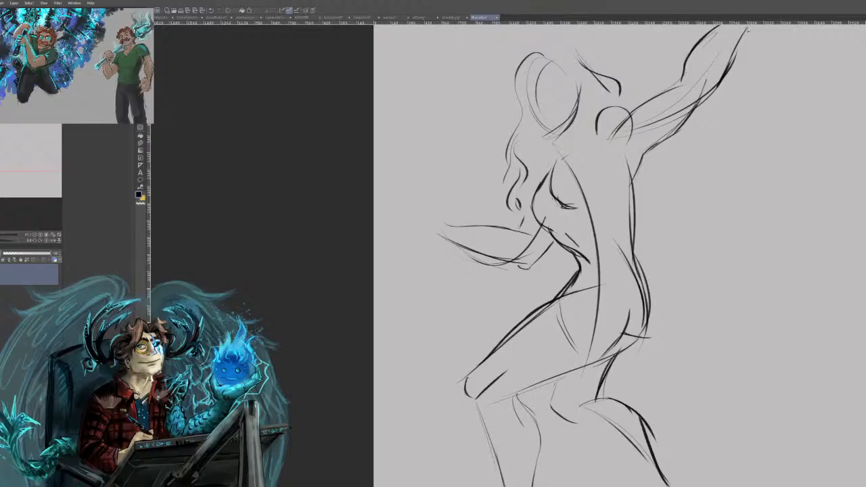
{"action": "left_click_drag", "start_coordinate": [670, 484], "coordinate": [694, 482]}
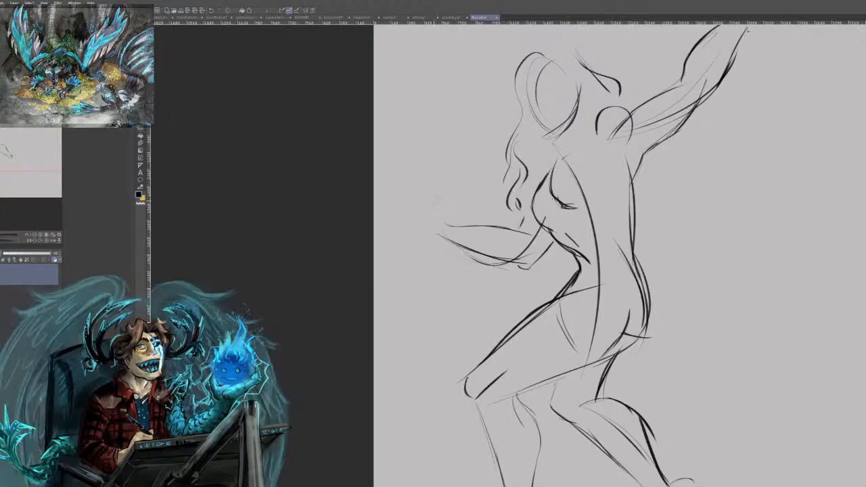
Restate the lowered forearm's contours and sketch the bent wrist and hand with extended fingers.
{"action": "left_click_drag", "start_coordinate": [434, 203], "coordinate": [451, 224]}
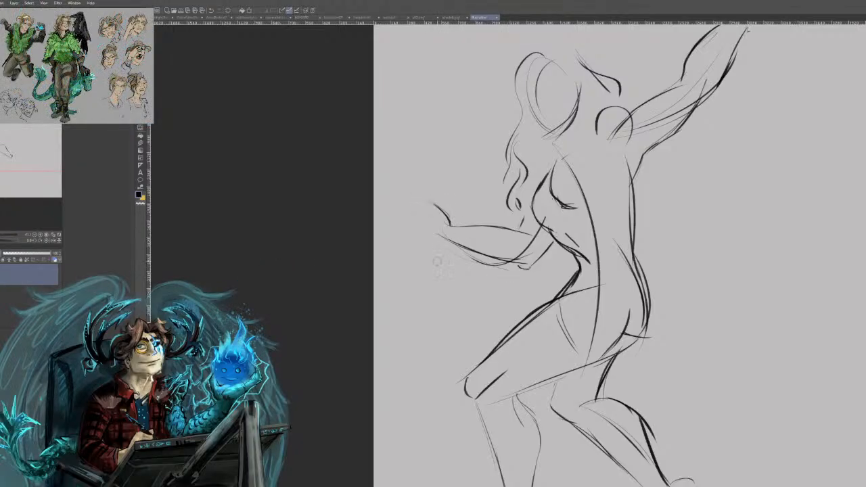
{"action": "key", "text": "ctrl+z"}
{"action": "mouse_move", "coordinate": [435, 202]}
{"action": "left_mouse_down"}
{"action": "mouse_move", "coordinate": [462, 227]}
{"action": "mouse_move", "coordinate": [519, 227]}
{"action": "left_mouse_up"}
{"action": "left_click_drag", "start_coordinate": [476, 256], "coordinate": [508, 262]}
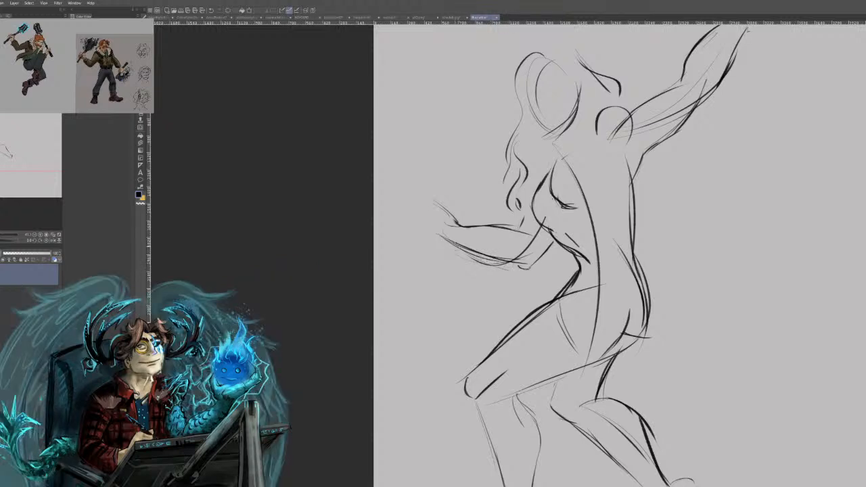
{"action": "left_click_drag", "start_coordinate": [412, 212], "coordinate": [448, 220]}
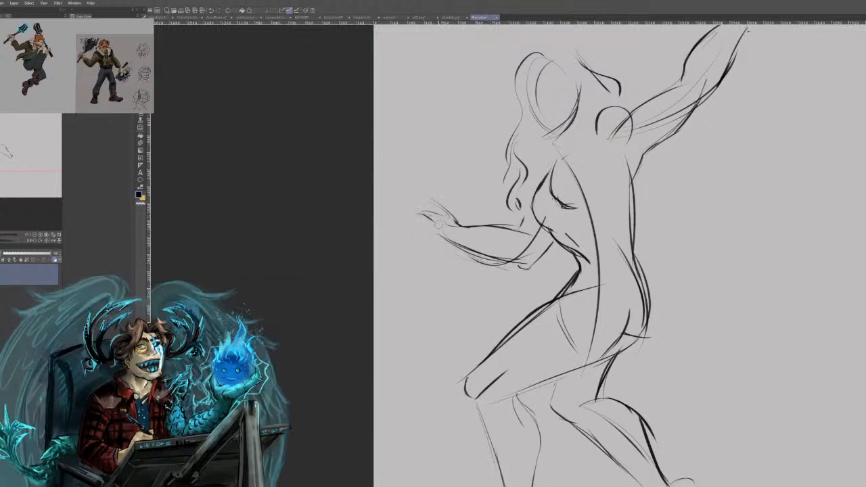
{"action": "left_click_drag", "start_coordinate": [431, 218], "coordinate": [441, 230]}
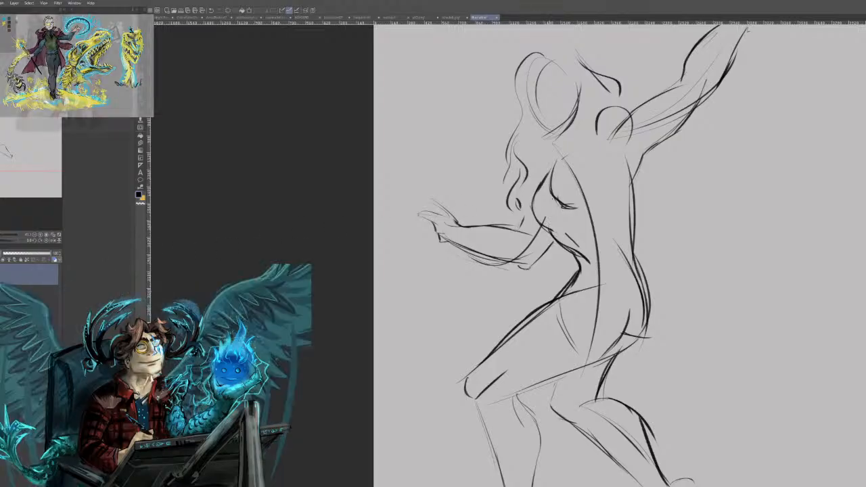
Draw the neck below the jaw and sweep a curved line from the chest up to the shoulder, clearing overlapping strokes.
{"action": "scroll", "coordinate": [586, 331], "scroll_direction": "up", "scroll_amount": 5}
{"action": "left_click_drag", "start_coordinate": [528, 56], "coordinate": [552, 322]}
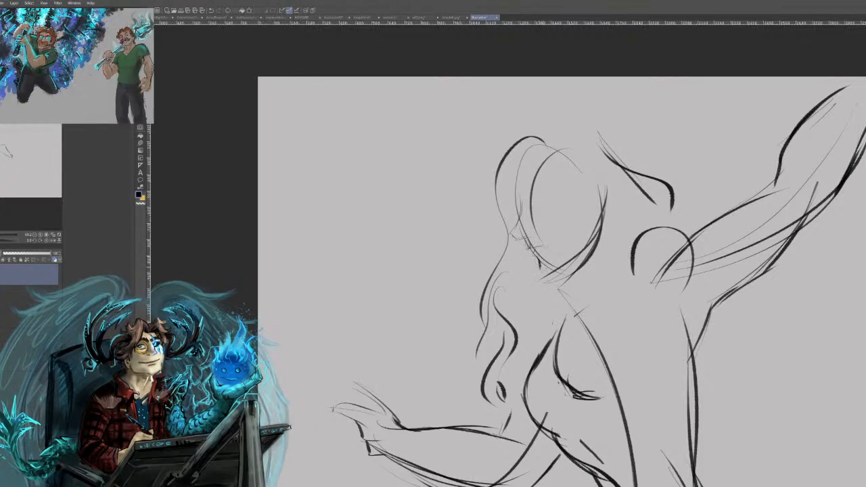
{"action": "mouse_move", "coordinate": [537, 262]}
{"action": "left_mouse_down"}
{"action": "mouse_move", "coordinate": [552, 272]}
{"action": "mouse_move", "coordinate": [587, 242]}
{"action": "mouse_move", "coordinate": [592, 275]}
{"action": "left_mouse_up"}
{"action": "key", "text": "ctrl+z"}
{"action": "mouse_move", "coordinate": [569, 270]}
{"action": "left_mouse_down"}
{"action": "mouse_move", "coordinate": [610, 246]}
{"action": "mouse_move", "coordinate": [599, 307]}
{"action": "mouse_move", "coordinate": [586, 316]}
{"action": "left_mouse_up"}
{"action": "left_click_drag", "start_coordinate": [596, 282], "coordinate": [563, 326]}
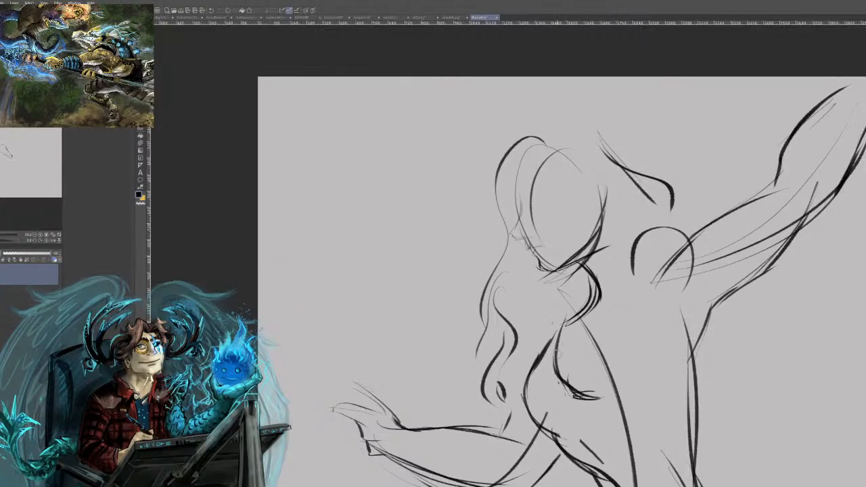
{"action": "left_click_drag", "start_coordinate": [610, 281], "coordinate": [556, 352]}
{"action": "left_click_drag", "start_coordinate": [635, 272], "coordinate": [563, 329]}
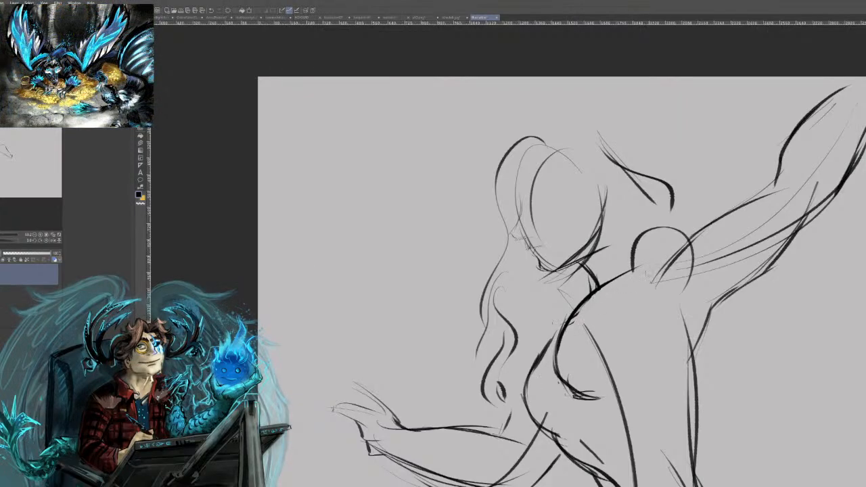
Contour the rounded shoulder from the base of the neck and blend it into the raised arm's upper edge.
{"action": "left_click_drag", "start_coordinate": [640, 270], "coordinate": [619, 275]}
{"action": "left_click_drag", "start_coordinate": [632, 253], "coordinate": [601, 311]}
{"action": "mouse_move", "coordinate": [621, 273]}
{"action": "left_mouse_down"}
{"action": "mouse_move", "coordinate": [670, 221]}
{"action": "mouse_move", "coordinate": [715, 222]}
{"action": "left_mouse_up"}
{"action": "mouse_move", "coordinate": [643, 232]}
{"action": "left_mouse_down"}
{"action": "mouse_move", "coordinate": [663, 233]}
{"action": "mouse_move", "coordinate": [740, 205]}
{"action": "left_mouse_up"}
{"action": "left_click_drag", "start_coordinate": [689, 223], "coordinate": [764, 195]}
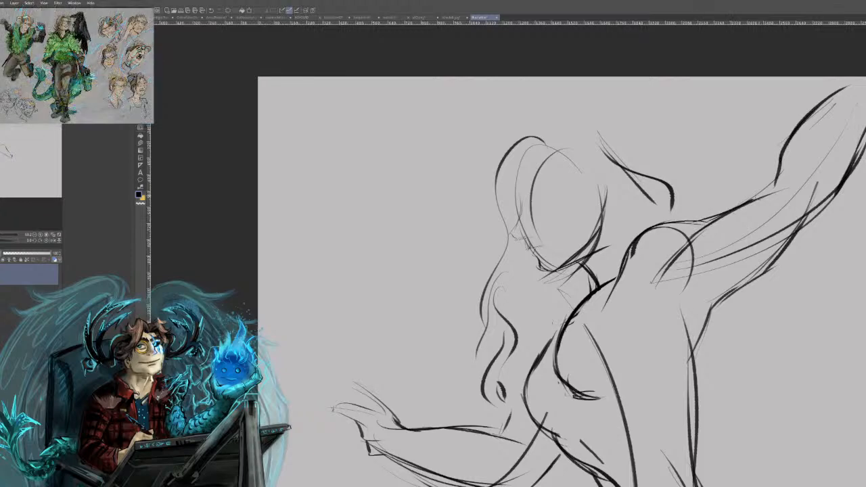
{"action": "left_click_drag", "start_coordinate": [638, 242], "coordinate": [724, 212]}
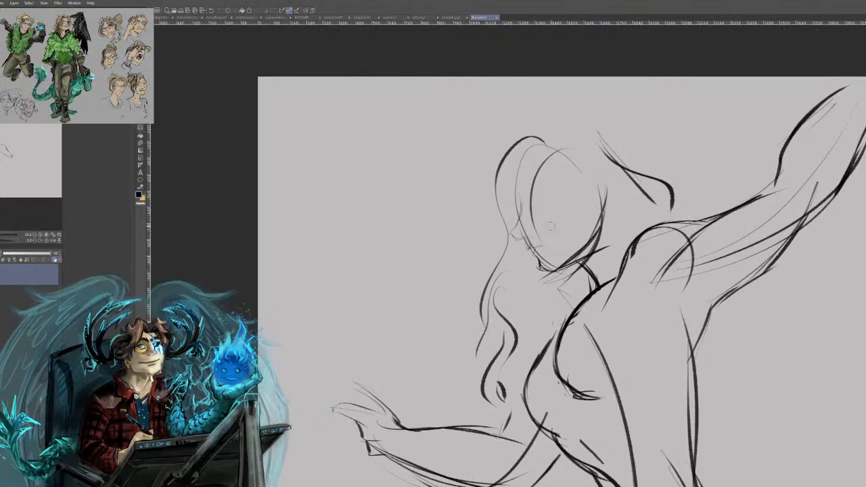
{"action": "mouse_move", "coordinate": [540, 196]}
{"action": "left_mouse_down"}
{"action": "mouse_move", "coordinate": [532, 204]}
{"action": "mouse_move", "coordinate": [555, 195]}
{"action": "left_mouse_up"}
{"action": "mouse_move", "coordinate": [542, 379]}
{"action": "left_mouse_down"}
{"action": "mouse_move", "coordinate": [529, 260]}
{"action": "mouse_move", "coordinate": [486, 91]}
{"action": "mouse_move", "coordinate": [500, 121]}
{"action": "mouse_move", "coordinate": [475, 177]}
{"action": "left_mouse_up"}
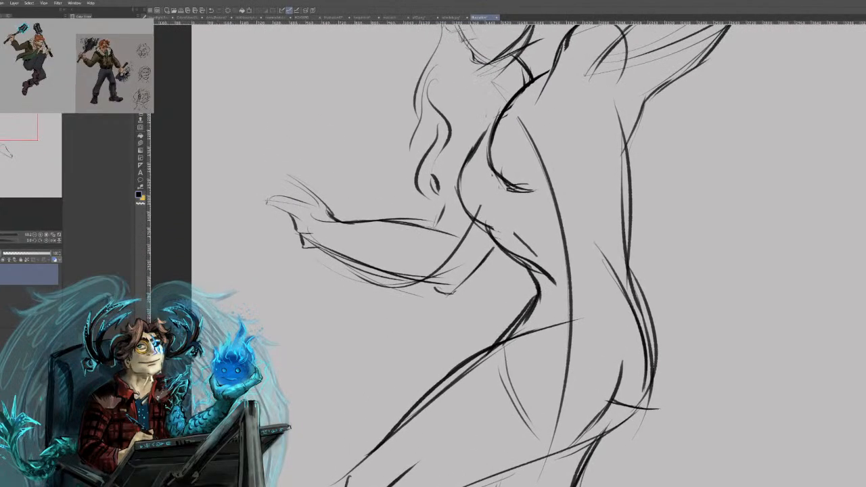
Clear the buttock crease and sketch a loose garment's front edge, curved hem around the thigh and back edge below the hip.
{"action": "mouse_move", "coordinate": [618, 399]}
{"action": "left_mouse_down"}
{"action": "mouse_move", "coordinate": [639, 392]}
{"action": "mouse_move", "coordinate": [632, 424]}
{"action": "mouse_move", "coordinate": [639, 420]}
{"action": "mouse_move", "coordinate": [625, 438]}
{"action": "mouse_move", "coordinate": [636, 386]}
{"action": "mouse_move", "coordinate": [617, 406]}
{"action": "mouse_move", "coordinate": [625, 373]}
{"action": "mouse_move", "coordinate": [588, 425]}
{"action": "left_mouse_up"}
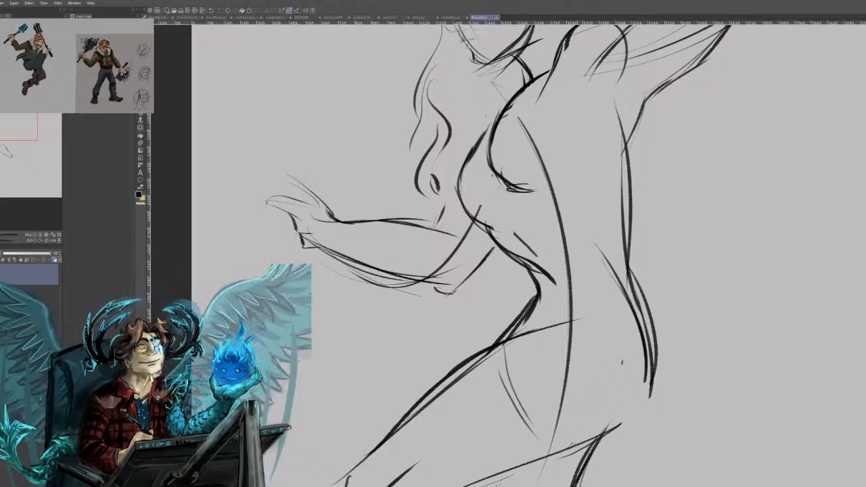
{"action": "mouse_move", "coordinate": [538, 276]}
{"action": "left_mouse_down"}
{"action": "mouse_move", "coordinate": [380, 430]}
{"action": "mouse_move", "coordinate": [465, 486]}
{"action": "left_mouse_up"}
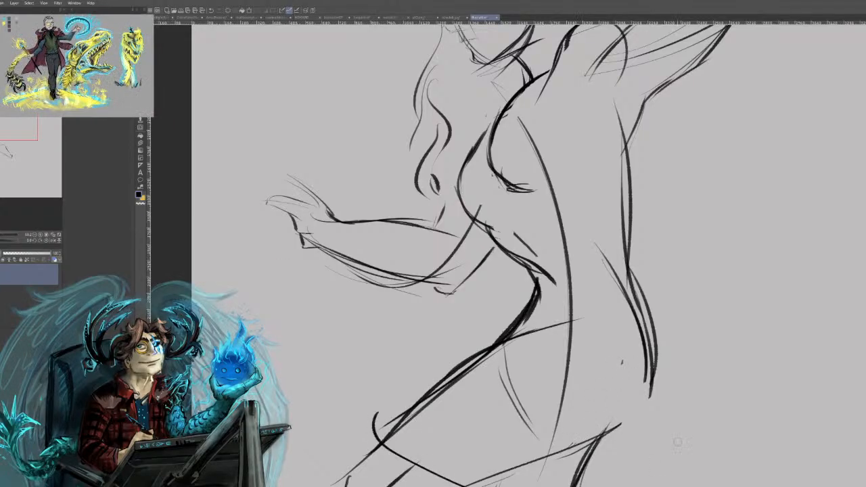
{"action": "left_click_drag", "start_coordinate": [595, 485], "coordinate": [651, 383]}
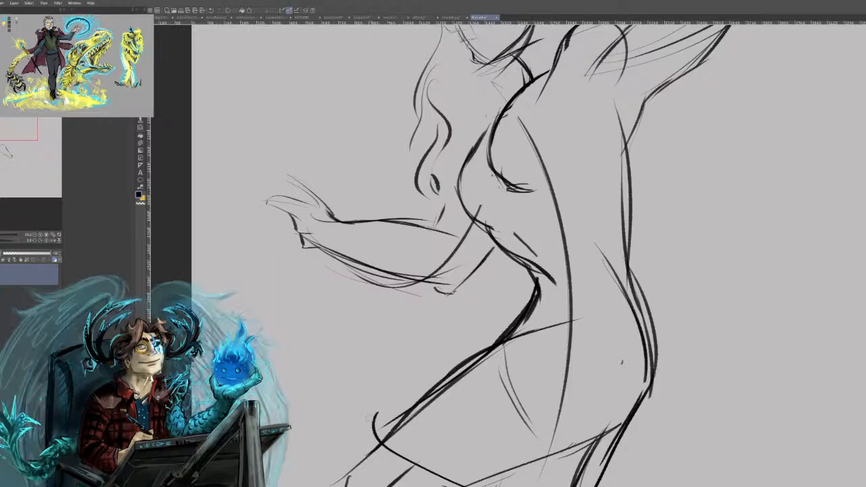
{"action": "left_click_drag", "start_coordinate": [528, 308], "coordinate": [370, 421]}
{"action": "left_click_drag", "start_coordinate": [555, 283], "coordinate": [434, 372]}
Sketch the garment's curved upper edge across the torso from the chest to the back, undoing the surplus strokes.
{"action": "mouse_move", "coordinate": [538, 297]}
{"action": "left_mouse_down"}
{"action": "mouse_move", "coordinate": [532, 264]}
{"action": "mouse_move", "coordinate": [493, 236]}
{"action": "mouse_move", "coordinate": [511, 188]}
{"action": "mouse_move", "coordinate": [621, 179]}
{"action": "left_mouse_up"}
{"action": "left_click_drag", "start_coordinate": [513, 181], "coordinate": [624, 177]}
{"action": "mouse_move", "coordinate": [464, 228]}
{"action": "left_mouse_down"}
{"action": "mouse_move", "coordinate": [589, 156]}
{"action": "mouse_move", "coordinate": [620, 160]}
{"action": "left_mouse_up"}
{"action": "left_click_drag", "start_coordinate": [623, 173], "coordinate": [624, 301]}
{"action": "key", "text": "ctrl+z"}
{"action": "key", "text": "ctrl+z"}
{"action": "key", "text": "ctrl+z"}
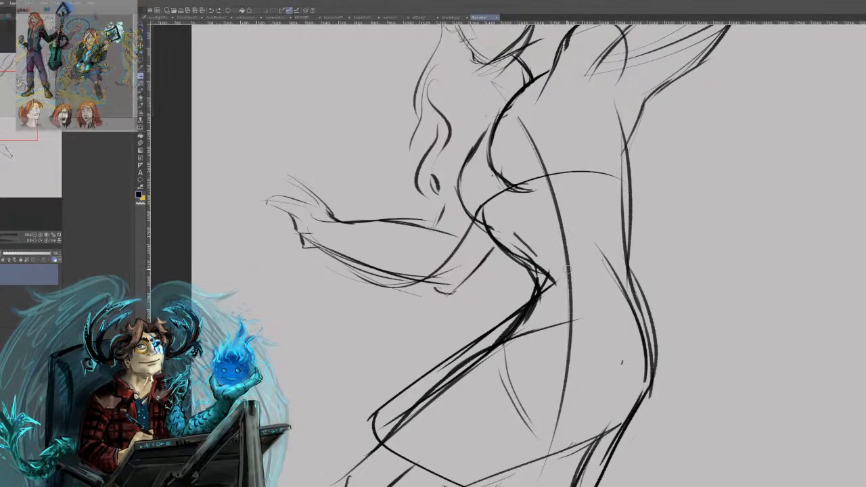
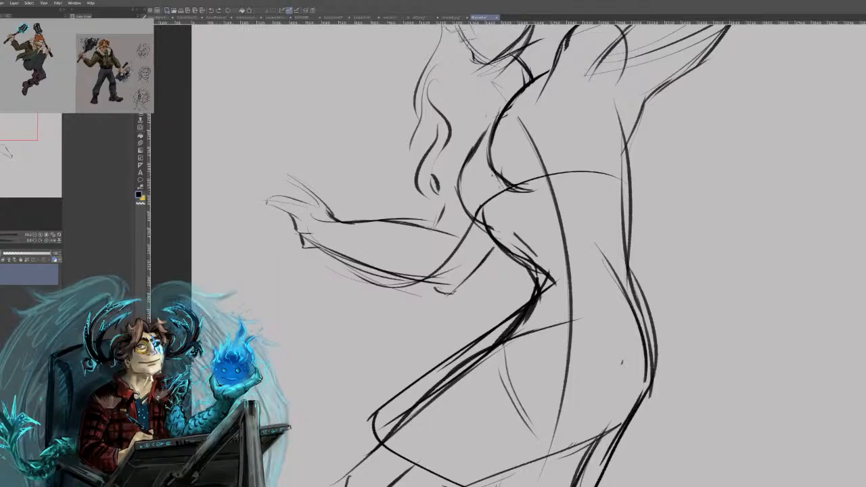
Clear the figure sketch from the layer and move the floating reference board up beside the blank canvas.
{"action": "key", "text": "Delete"}
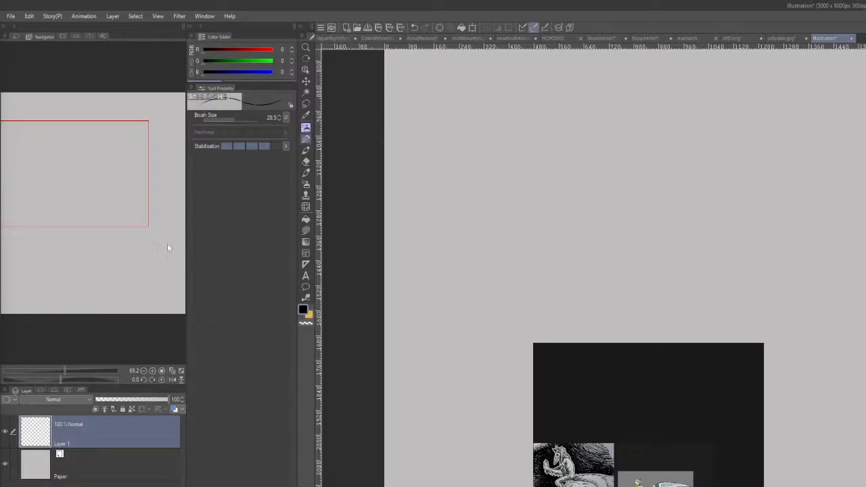
{"action": "left_click_drag", "start_coordinate": [167, 248], "coordinate": [167, 278]}
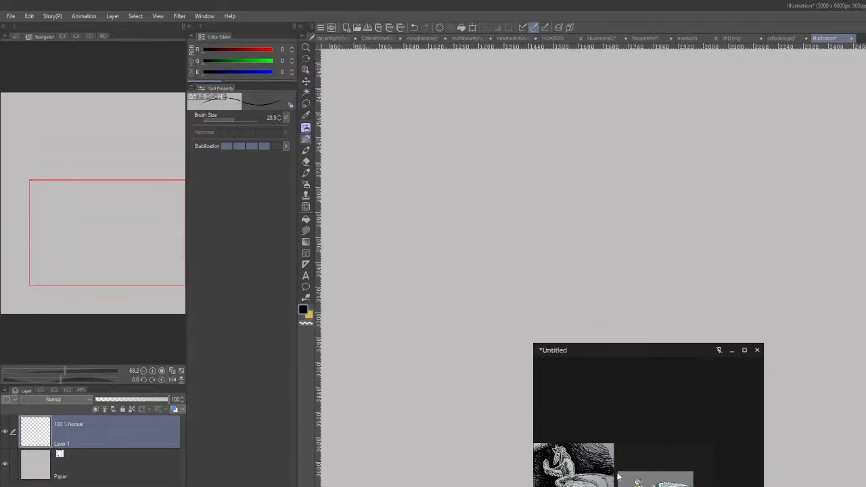
{"action": "left_click_drag", "start_coordinate": [617, 478], "coordinate": [182, 191]}
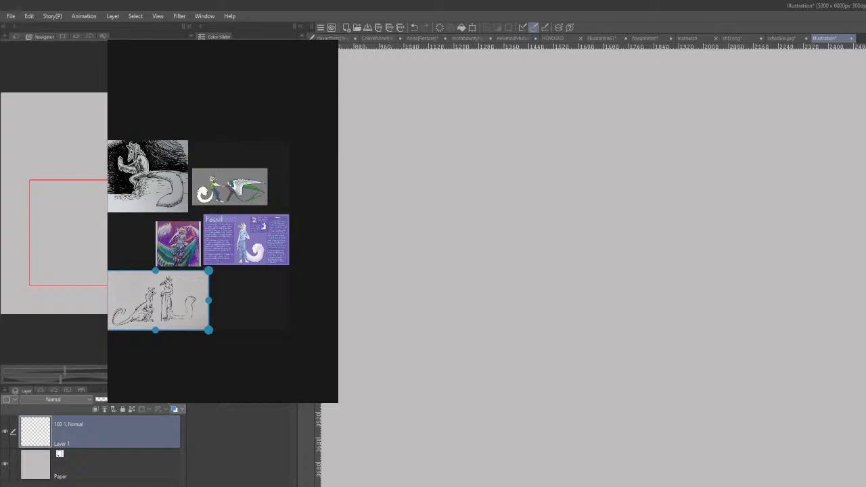
Bring the drawing window back in front of the browser and maximize it.
{"action": "mouse_move", "coordinate": [2, 4]}
{"action": "left_mouse_down"}
{"action": "mouse_move", "coordinate": [313, 272]}
{"action": "mouse_move", "coordinate": [0, 0]}
{"action": "mouse_move", "coordinate": [0, 19]}
{"action": "mouse_move", "coordinate": [0, 0]}
{"action": "left_mouse_up"}
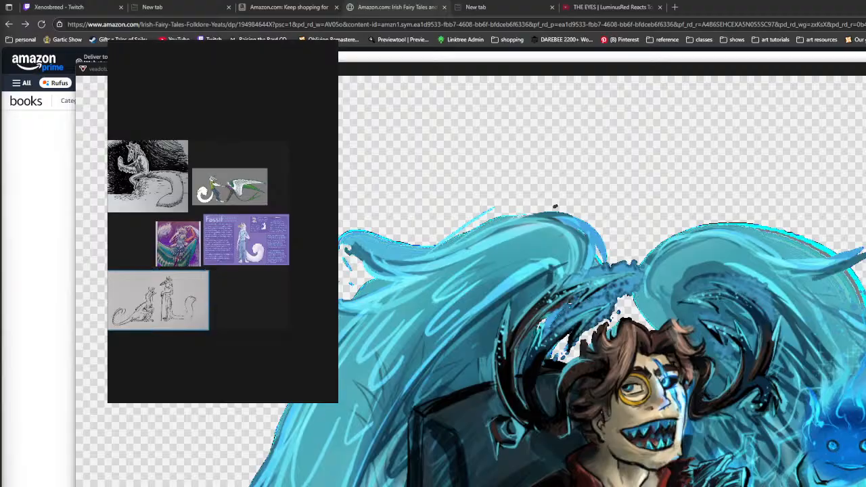
{"action": "mouse_move", "coordinate": [296, 70]}
{"action": "left_mouse_down"}
{"action": "mouse_move", "coordinate": [559, 138]}
{"action": "mouse_move", "coordinate": [594, 158]}
{"action": "mouse_move", "coordinate": [680, 79]}
{"action": "mouse_move", "coordinate": [681, 35]}
{"action": "left_mouse_up"}
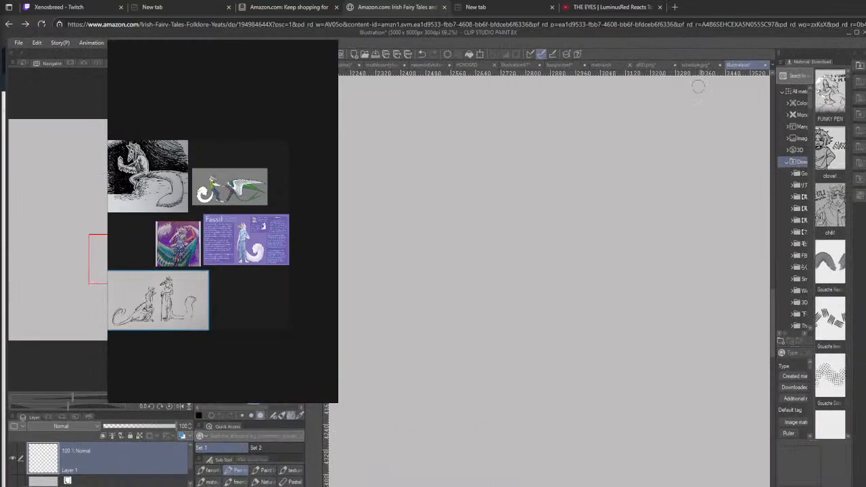
{"action": "left_click", "coordinate": [857, 35]}
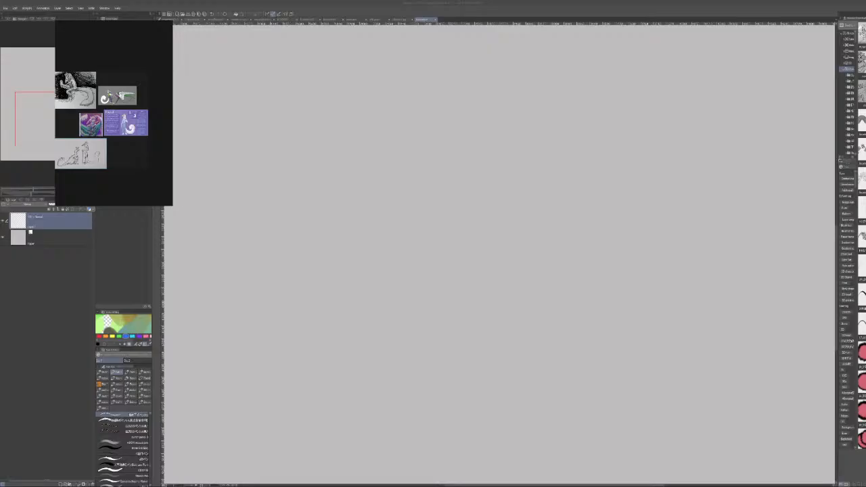
Move the reference board onto the canvas edge and enlarge it in height and width.
{"action": "left_click", "coordinate": [239, 121]}
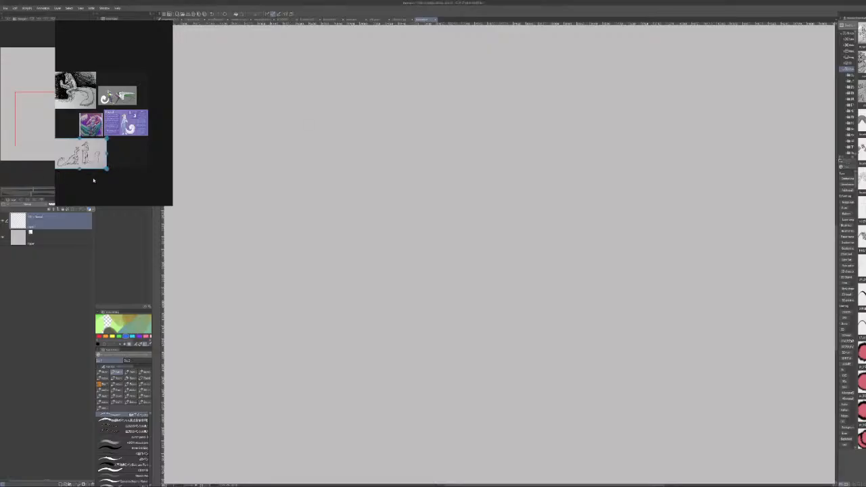
{"action": "left_click_drag", "start_coordinate": [117, 184], "coordinate": [80, 207]}
{"action": "left_click_drag", "start_coordinate": [122, 106], "coordinate": [235, 130]}
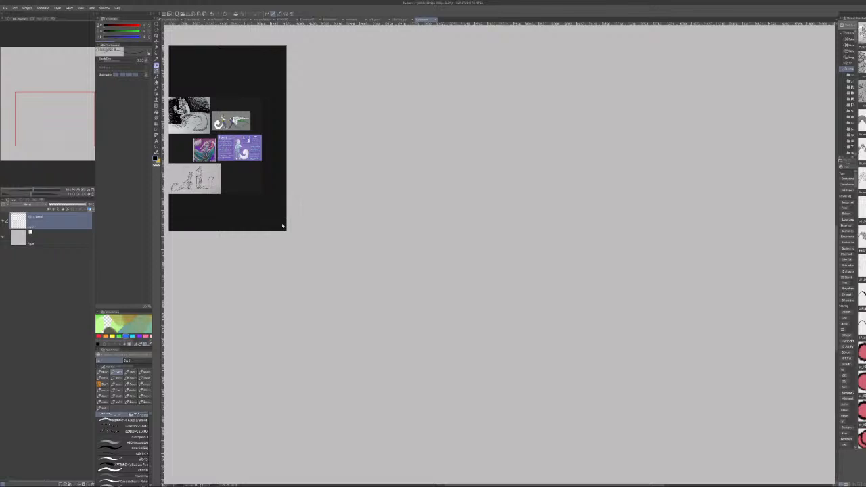
{"action": "left_click_drag", "start_coordinate": [284, 229], "coordinate": [251, 353]}
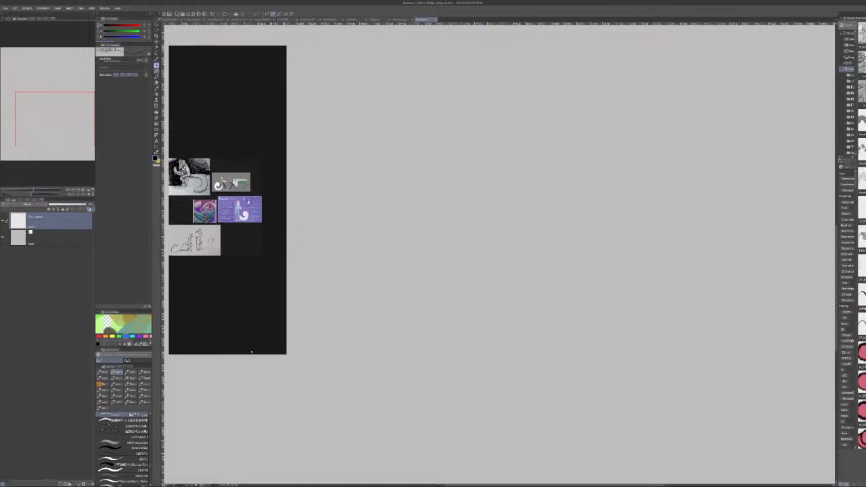
{"action": "left_click_drag", "start_coordinate": [285, 283], "coordinate": [367, 282]}
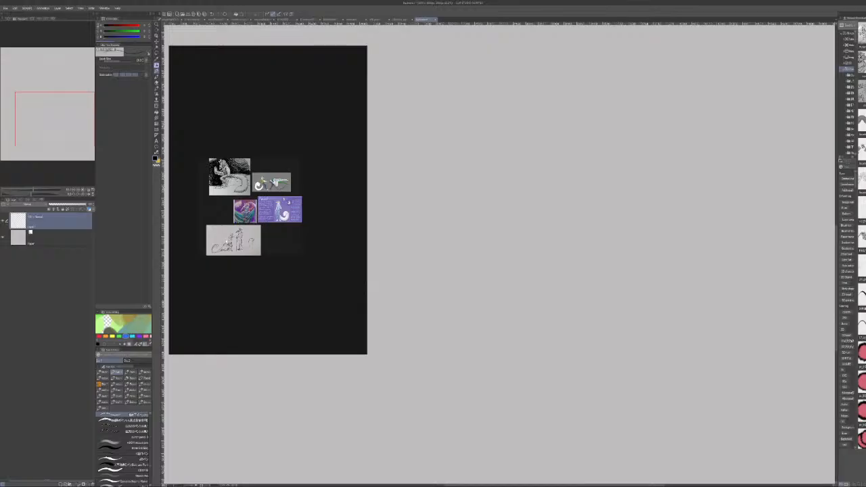
Examine the purple and teal winged character reference up close on the reference board.
{"action": "double_click", "coordinate": [245, 211]}
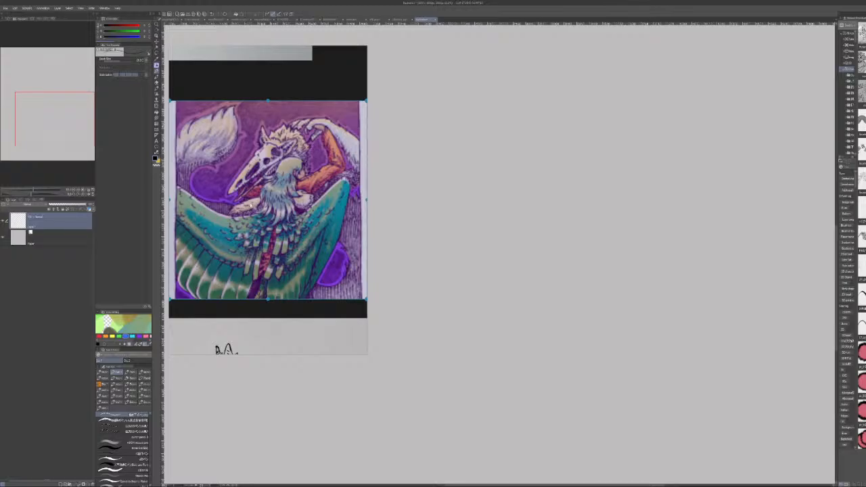
{"action": "scroll", "coordinate": [251, 205], "scroll_direction": "down", "scroll_amount": 2}
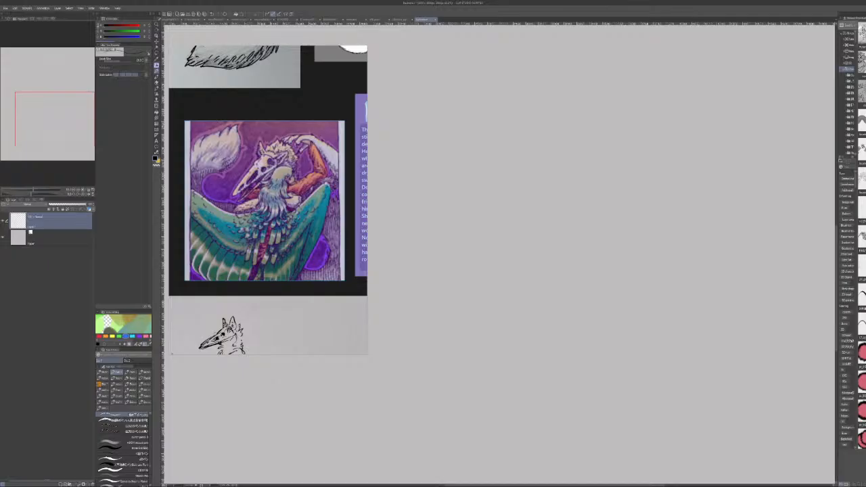
{"action": "scroll", "coordinate": [282, 239], "scroll_direction": "down", "scroll_amount": 5}
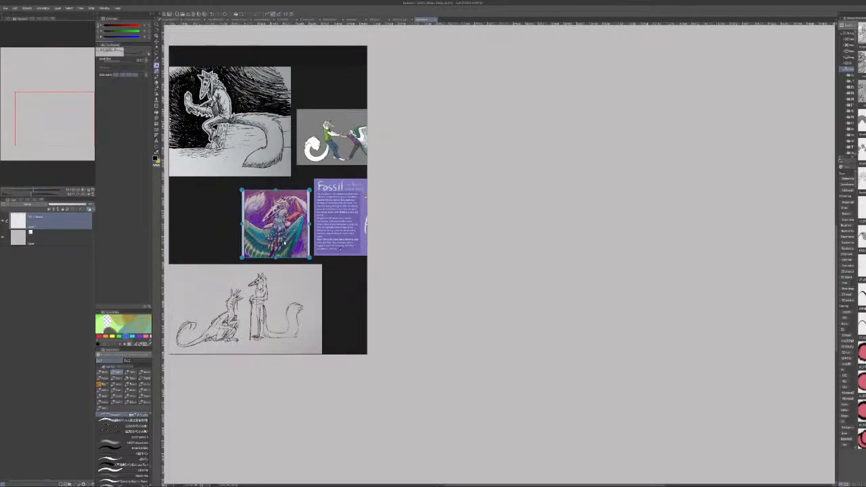
Add the martial arts lunge photo and the staff pose photo to the reference board, enlarging the staff pose.
{"action": "left_click", "coordinate": [124, 185]}
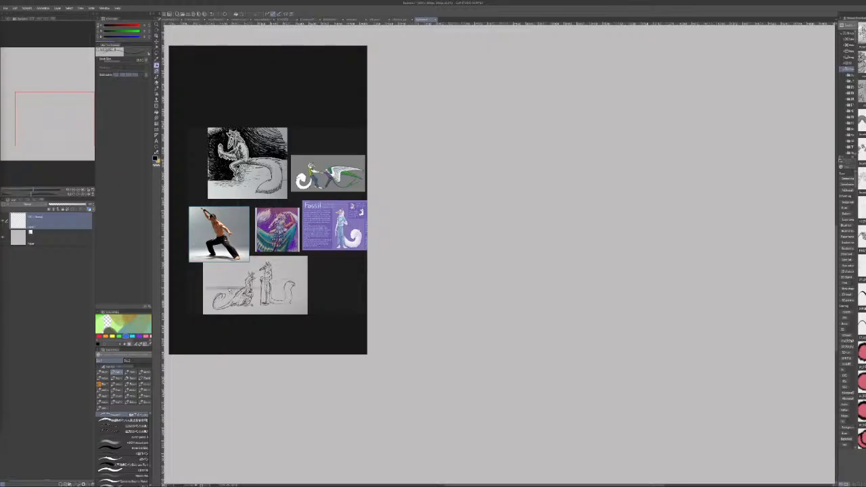
{"action": "key", "text": "ctrl+v"}
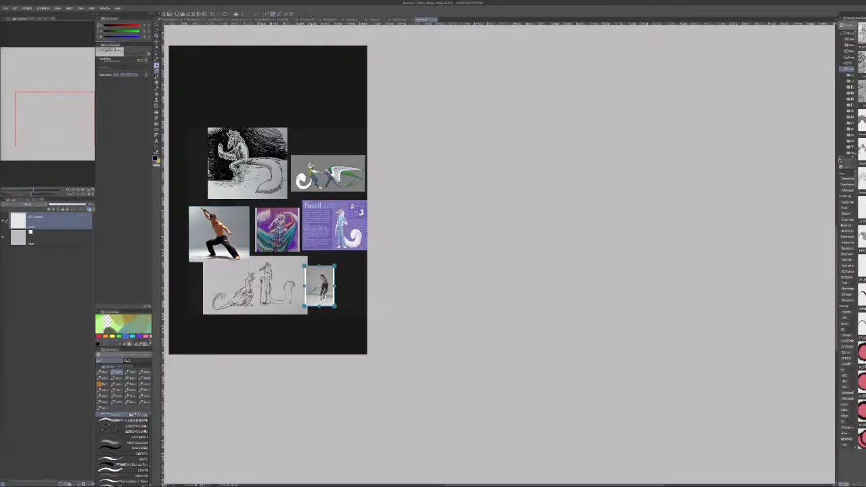
{"action": "left_click_drag", "start_coordinate": [334, 286], "coordinate": [358, 287]}
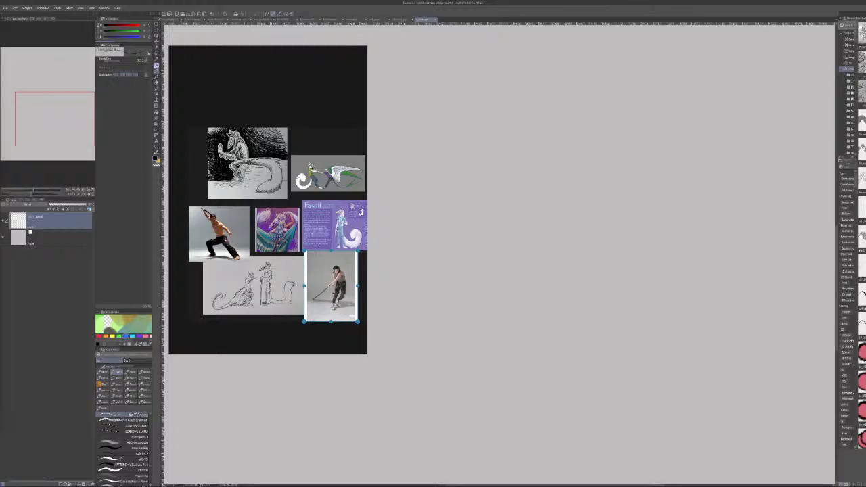
Add the low-angle swordsman photo to the reference board and place it beside the lunge photo.
{"action": "key", "text": "Return"}
{"action": "mouse_move", "coordinate": [125, 311]}
{"action": "left_mouse_down"}
{"action": "mouse_move", "coordinate": [181, 301]}
{"action": "mouse_move", "coordinate": [195, 290]}
{"action": "mouse_move", "coordinate": [174, 322]}
{"action": "mouse_move", "coordinate": [161, 326]}
{"action": "mouse_move", "coordinate": [192, 285]}
{"action": "left_mouse_up"}
{"action": "double_click", "coordinate": [193, 285]}
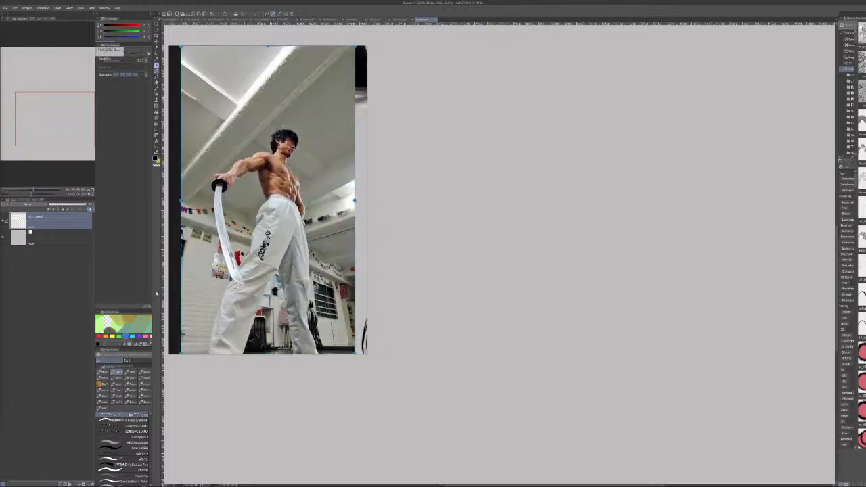
{"action": "scroll", "coordinate": [232, 246], "scroll_direction": "down", "scroll_amount": 6}
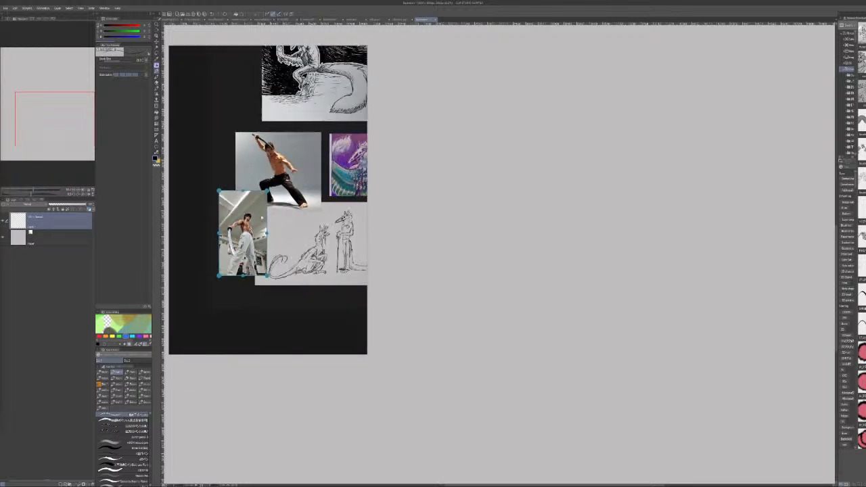
{"action": "mouse_move", "coordinate": [261, 218]}
{"action": "left_mouse_down"}
{"action": "mouse_move", "coordinate": [248, 185]}
{"action": "mouse_move", "coordinate": [227, 167]}
{"action": "left_mouse_up"}
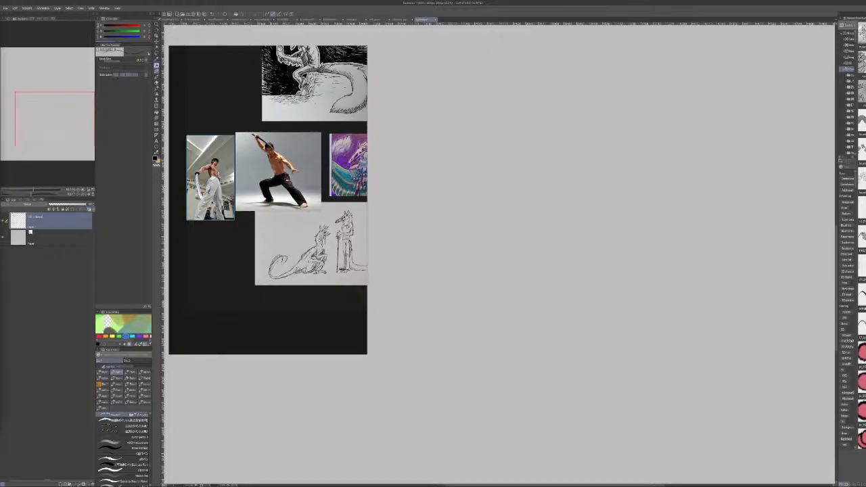
Add the leaping armored figure photo below the swordsman photo and view it enlarged.
{"action": "left_click_drag", "start_coordinate": [169, 261], "coordinate": [232, 256]}
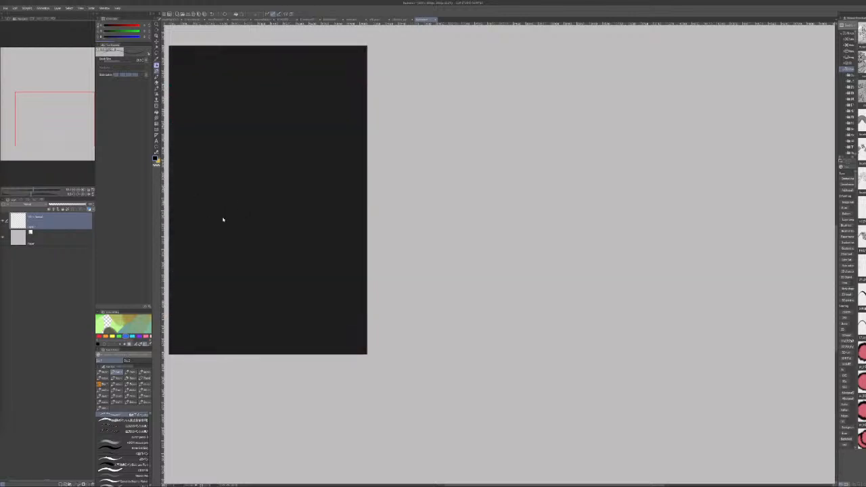
{"action": "scroll", "coordinate": [223, 219], "scroll_direction": "down", "scroll_amount": 5}
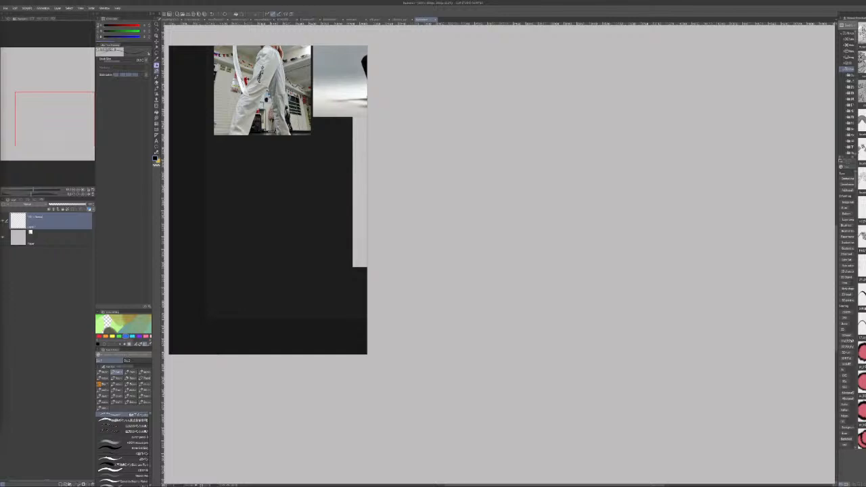
{"action": "left_click_drag", "start_coordinate": [227, 211], "coordinate": [237, 223]}
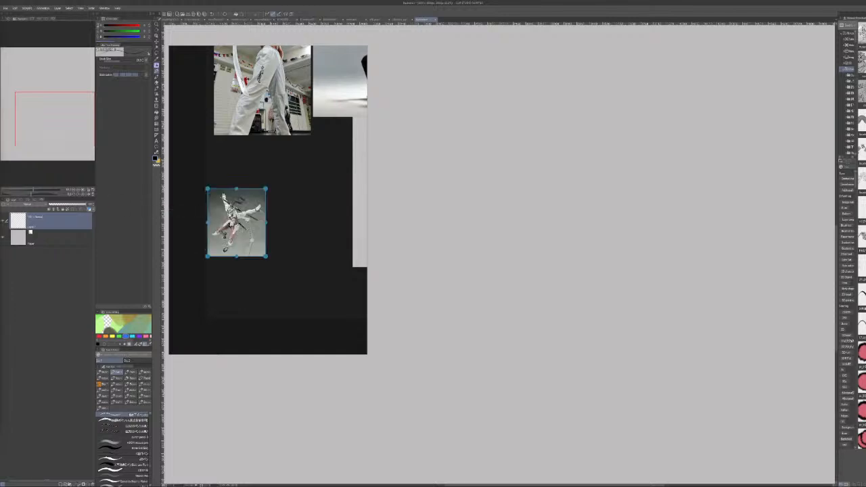
{"action": "double_click", "coordinate": [230, 215]}
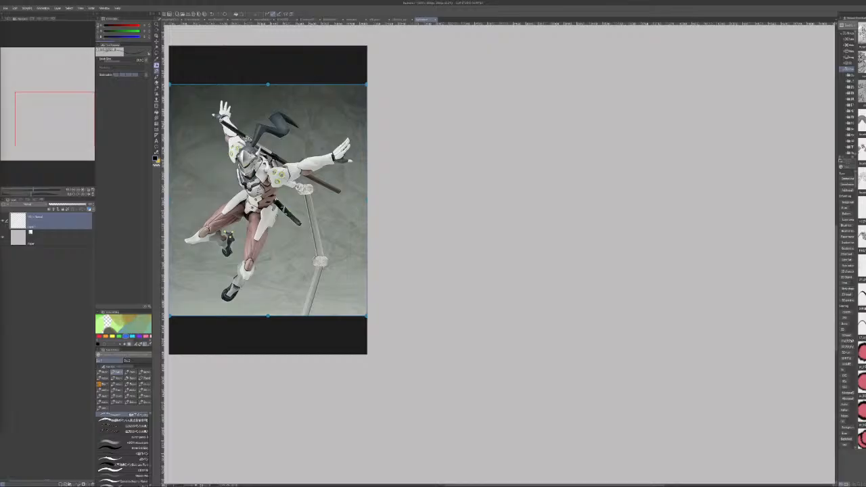
Focus on the two-view pole pose photo and frame the view with the forward-stepping leg as the drawing reference.
{"action": "key", "text": "Return"}
{"action": "double_click", "coordinate": [235, 180]}
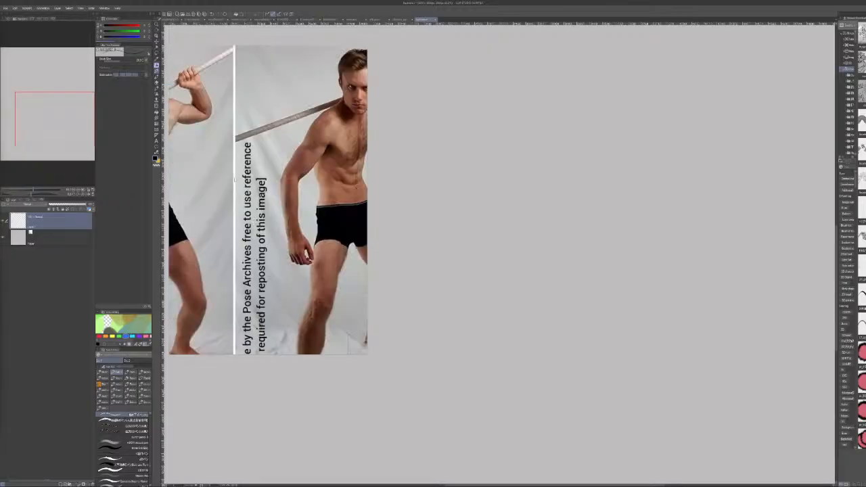
{"action": "scroll", "coordinate": [235, 180], "scroll_direction": "down", "scroll_amount": 5}
{"action": "scroll", "coordinate": [236, 180], "scroll_direction": "up", "scroll_amount": 3}
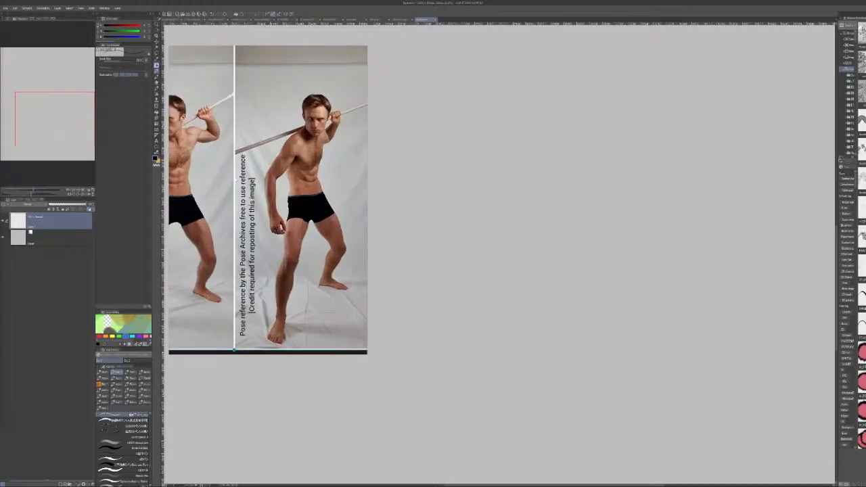
Sketch a long curved line of action on the blank canvas with short crossing strokes for the hips.
{"action": "mouse_move", "coordinate": [606, 104]}
{"action": "left_mouse_down"}
{"action": "mouse_move", "coordinate": [574, 204]}
{"action": "mouse_move", "coordinate": [582, 332]}
{"action": "left_mouse_up"}
{"action": "mouse_move", "coordinate": [572, 341]}
{"action": "left_mouse_down"}
{"action": "mouse_move", "coordinate": [568, 290]}
{"action": "mouse_move", "coordinate": [584, 154]}
{"action": "left_mouse_up"}
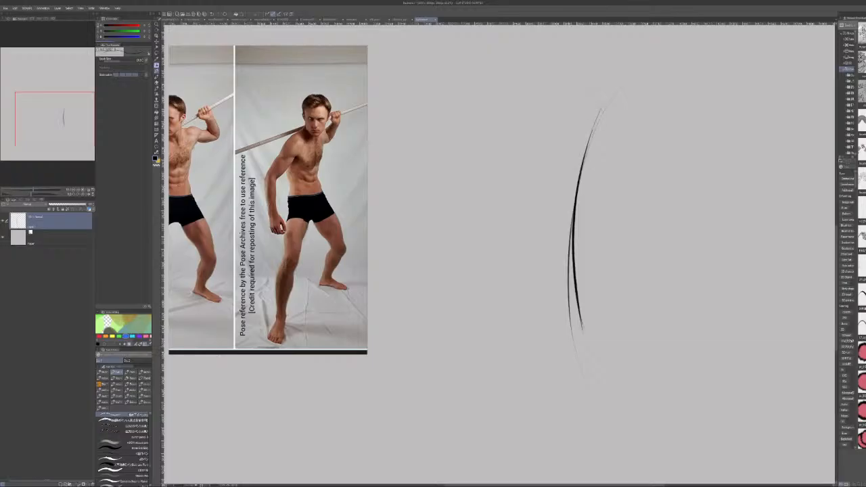
{"action": "left_click_drag", "start_coordinate": [543, 276], "coordinate": [573, 286]}
{"action": "left_click_drag", "start_coordinate": [537, 279], "coordinate": [569, 292]}
{"action": "mouse_move", "coordinate": [530, 269]}
{"action": "left_mouse_down"}
{"action": "mouse_move", "coordinate": [567, 273]}
{"action": "mouse_move", "coordinate": [608, 256]}
{"action": "left_mouse_up"}
Move the two-view pole pose photo between the lunge photo and the purple character sheet on the reference board.
{"action": "left_click", "coordinate": [267, 277]}
{"action": "scroll", "coordinate": [267, 277], "scroll_direction": "down", "scroll_amount": 7}
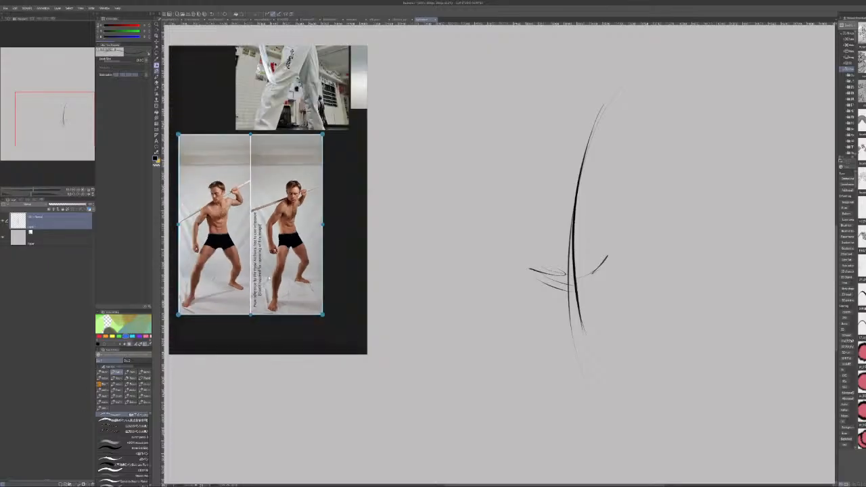
{"action": "scroll", "coordinate": [302, 174], "scroll_direction": "down", "scroll_amount": 6}
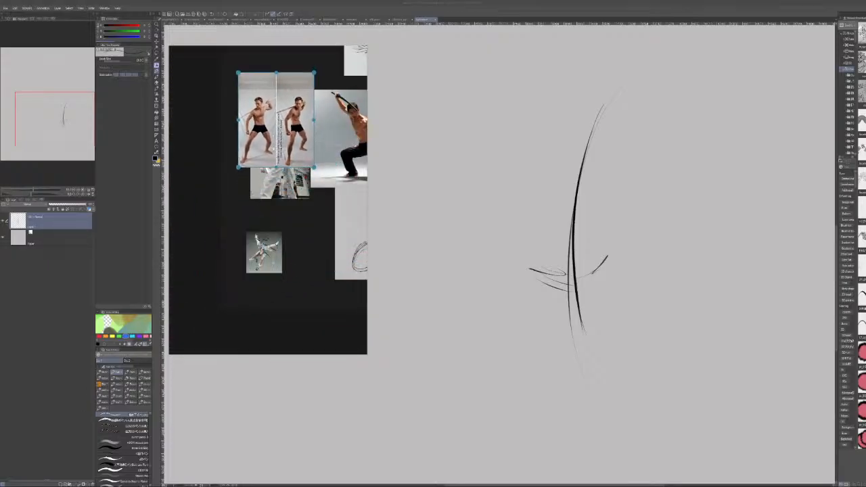
{"action": "left_click_drag", "start_coordinate": [293, 158], "coordinate": [345, 163]}
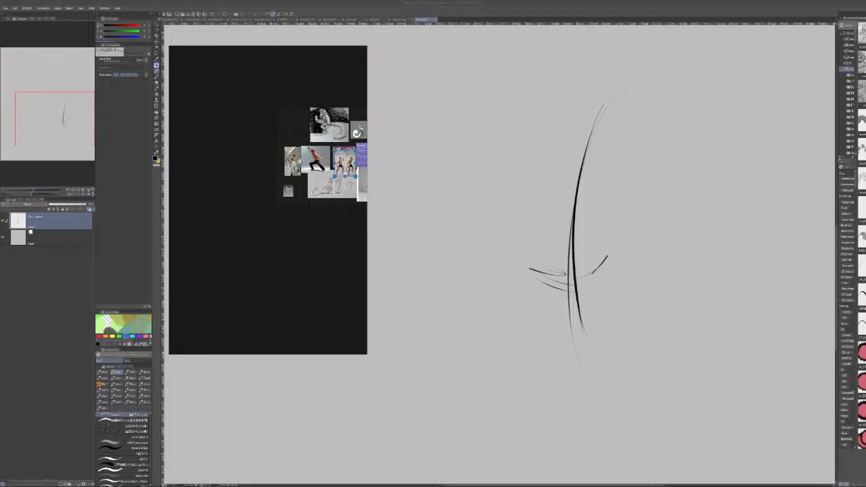
{"action": "left_click_drag", "start_coordinate": [340, 205], "coordinate": [223, 277]}
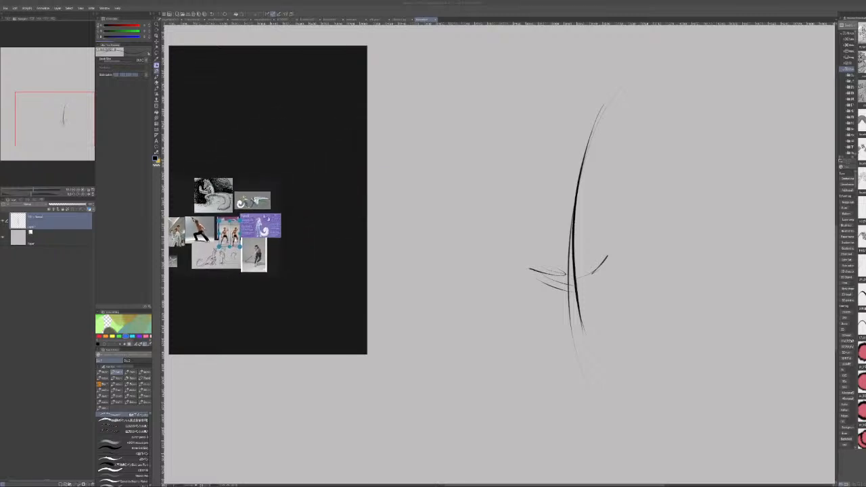
Sketch both side contours of the torso around the line of action, from the shoulders down to the hips.
{"action": "scroll", "coordinate": [236, 237], "scroll_direction": "up", "scroll_amount": 6}
{"action": "scroll", "coordinate": [273, 226], "scroll_direction": "up", "scroll_amount": 2}
{"action": "left_click_drag", "start_coordinate": [212, 236], "coordinate": [295, 195]}
{"action": "scroll", "coordinate": [352, 184], "scroll_direction": "up", "scroll_amount": 1}
{"action": "left_click_drag", "start_coordinate": [352, 184], "coordinate": [285, 205]}
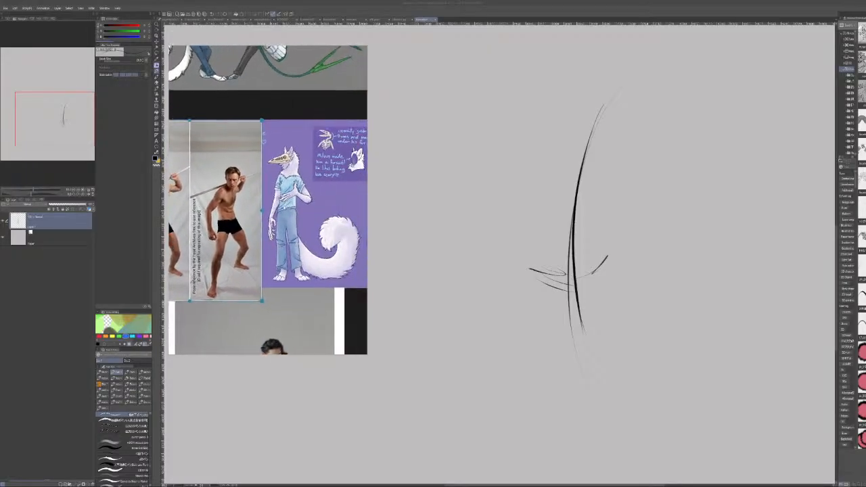
{"action": "scroll", "coordinate": [280, 204], "scroll_direction": "up", "scroll_amount": 2}
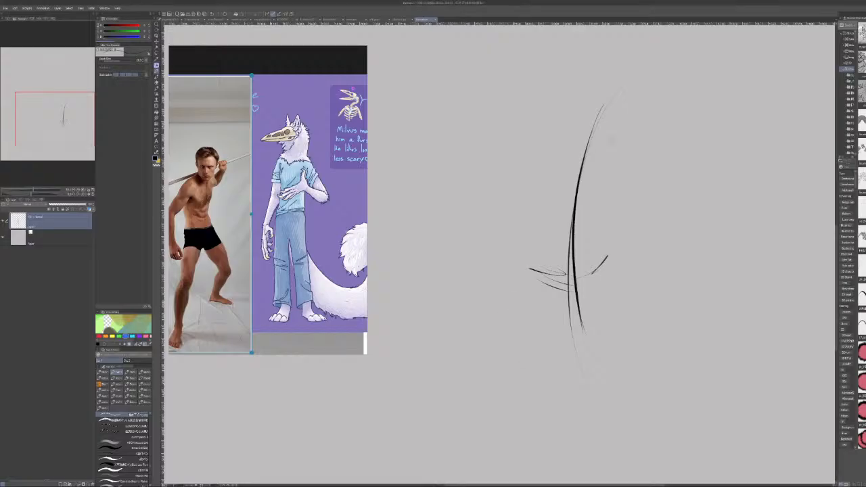
{"action": "left_click_drag", "start_coordinate": [621, 154], "coordinate": [599, 187]}
{"action": "left_click_drag", "start_coordinate": [653, 112], "coordinate": [616, 178]}
{"action": "left_click_drag", "start_coordinate": [643, 127], "coordinate": [606, 183]}
{"action": "mouse_move", "coordinate": [623, 164]}
{"action": "left_mouse_down"}
{"action": "mouse_move", "coordinate": [601, 196]}
{"action": "mouse_move", "coordinate": [601, 255]}
{"action": "mouse_move", "coordinate": [610, 258]}
{"action": "left_mouse_up"}
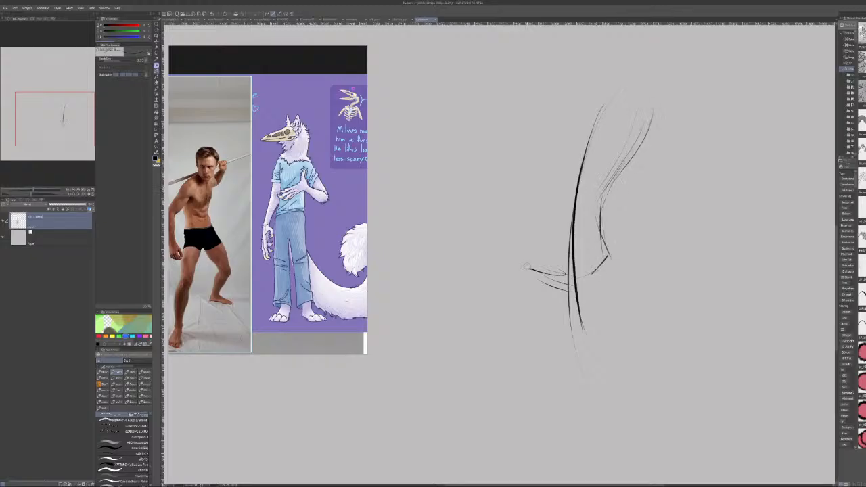
{"action": "mouse_move", "coordinate": [530, 257]}
{"action": "left_mouse_down"}
{"action": "mouse_move", "coordinate": [544, 175]}
{"action": "mouse_move", "coordinate": [538, 134]}
{"action": "mouse_move", "coordinate": [543, 173]}
{"action": "left_mouse_up"}
{"action": "left_click_drag", "start_coordinate": [548, 125], "coordinate": [535, 210]}
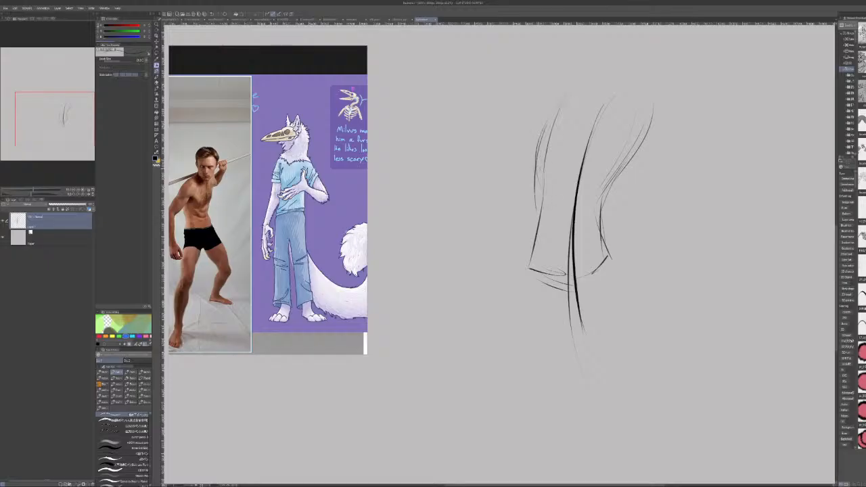
Reinforce the torso's side contours and draw a curved hem line across the lower torso.
{"action": "left_click_drag", "start_coordinate": [539, 148], "coordinate": [538, 214]}
{"action": "left_click_drag", "start_coordinate": [545, 169], "coordinate": [525, 259]}
{"action": "mouse_move", "coordinate": [539, 217]}
{"action": "left_mouse_down"}
{"action": "mouse_move", "coordinate": [530, 239]}
{"action": "mouse_move", "coordinate": [573, 255]}
{"action": "mouse_move", "coordinate": [612, 247]}
{"action": "mouse_move", "coordinate": [601, 249]}
{"action": "left_mouse_up"}
{"action": "left_click_drag", "start_coordinate": [619, 180], "coordinate": [608, 240]}
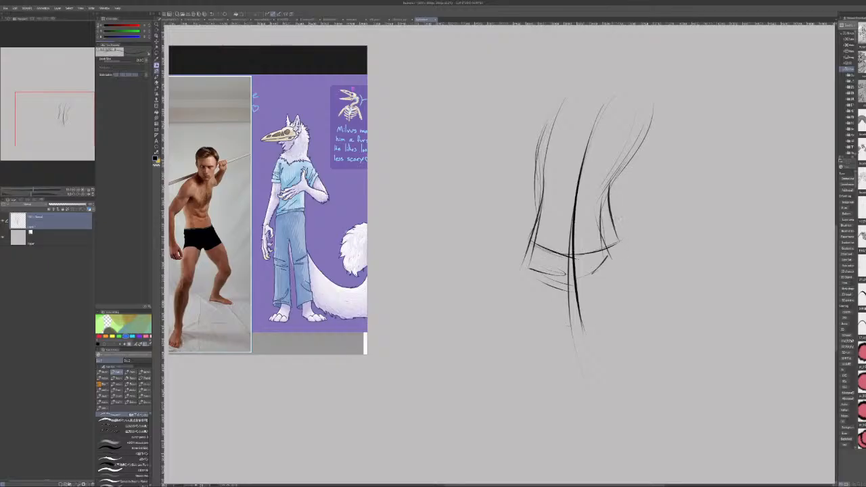
{"action": "mouse_move", "coordinate": [625, 153]}
{"action": "left_mouse_down"}
{"action": "mouse_move", "coordinate": [608, 223]}
{"action": "mouse_move", "coordinate": [615, 172]}
{"action": "left_mouse_up"}
Sketch two pointed ears above the torso and join them with a rounded crown for the head.
{"action": "left_click_drag", "start_coordinate": [575, 224], "coordinate": [542, 344]}
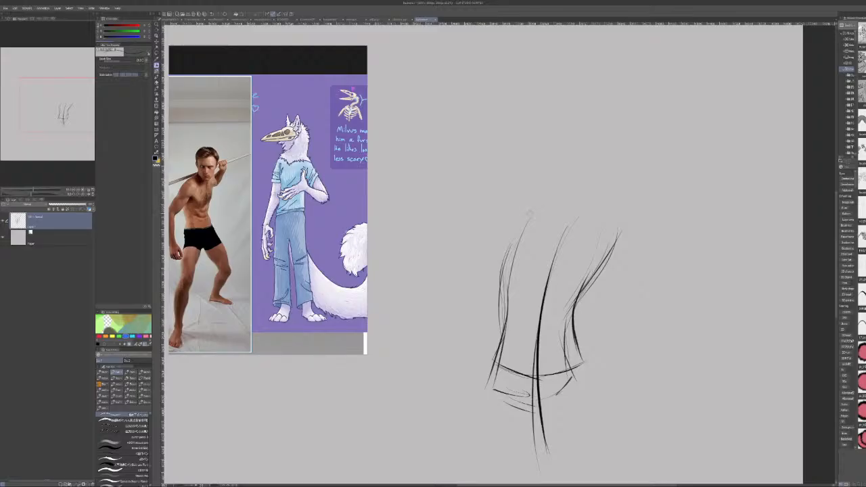
{"action": "left_click_drag", "start_coordinate": [548, 193], "coordinate": [562, 155]}
{"action": "mouse_move", "coordinate": [550, 188]}
{"action": "left_mouse_down"}
{"action": "mouse_move", "coordinate": [622, 106]}
{"action": "mouse_move", "coordinate": [656, 164]}
{"action": "mouse_move", "coordinate": [648, 187]}
{"action": "left_mouse_up"}
{"action": "key", "text": "ctrl+z"}
{"action": "key", "text": "ctrl+z"}
{"action": "mouse_move", "coordinate": [554, 155]}
{"action": "left_mouse_down"}
{"action": "mouse_move", "coordinate": [564, 102]}
{"action": "mouse_move", "coordinate": [580, 137]}
{"action": "mouse_move", "coordinate": [637, 113]}
{"action": "mouse_move", "coordinate": [639, 166]}
{"action": "left_mouse_up"}
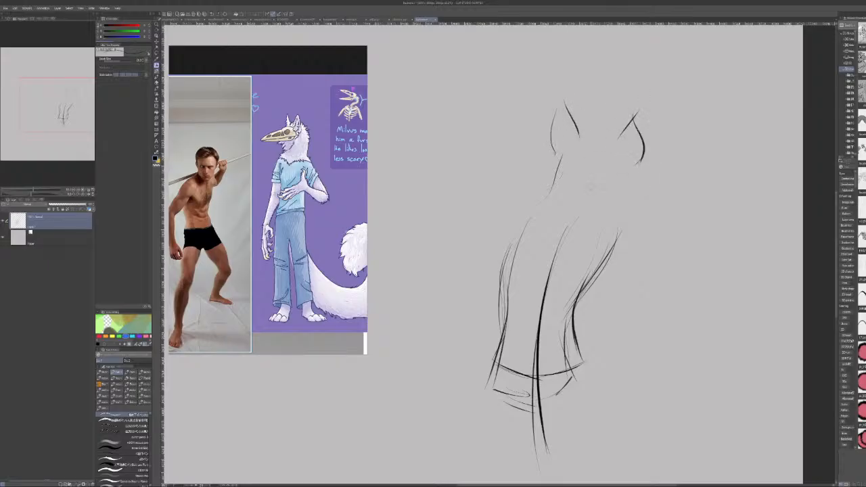
{"action": "left_click_drag", "start_coordinate": [563, 170], "coordinate": [621, 162]}
{"action": "left_click_drag", "start_coordinate": [586, 141], "coordinate": [620, 159]}
{"action": "mouse_move", "coordinate": [567, 160]}
{"action": "left_mouse_down"}
{"action": "mouse_move", "coordinate": [587, 135]}
{"action": "mouse_move", "coordinate": [601, 129]}
{"action": "mouse_move", "coordinate": [640, 165]}
{"action": "left_mouse_up"}
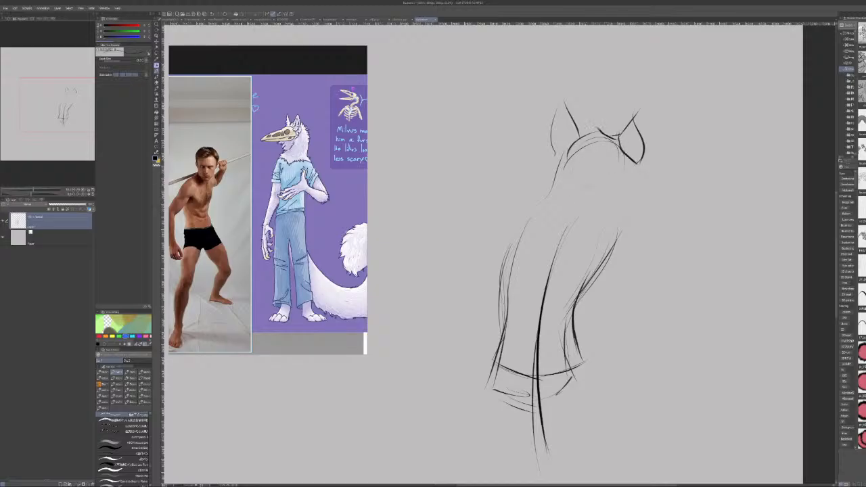
Draw the skull mask's tapering outline beneath the ears with a faint center guideline.
{"action": "key", "text": "ctrl+z"}
{"action": "key", "text": "ctrl+z"}
{"action": "mouse_move", "coordinate": [595, 151]}
{"action": "left_mouse_down"}
{"action": "mouse_move", "coordinate": [590, 237]}
{"action": "mouse_move", "coordinate": [569, 161]}
{"action": "left_mouse_up"}
{"action": "key", "text": "ctrl+z"}
{"action": "mouse_move", "coordinate": [590, 234]}
{"action": "left_mouse_down"}
{"action": "mouse_move", "coordinate": [606, 230]}
{"action": "mouse_move", "coordinate": [625, 169]}
{"action": "mouse_move", "coordinate": [618, 208]}
{"action": "left_mouse_up"}
{"action": "key", "text": "ctrl+z"}
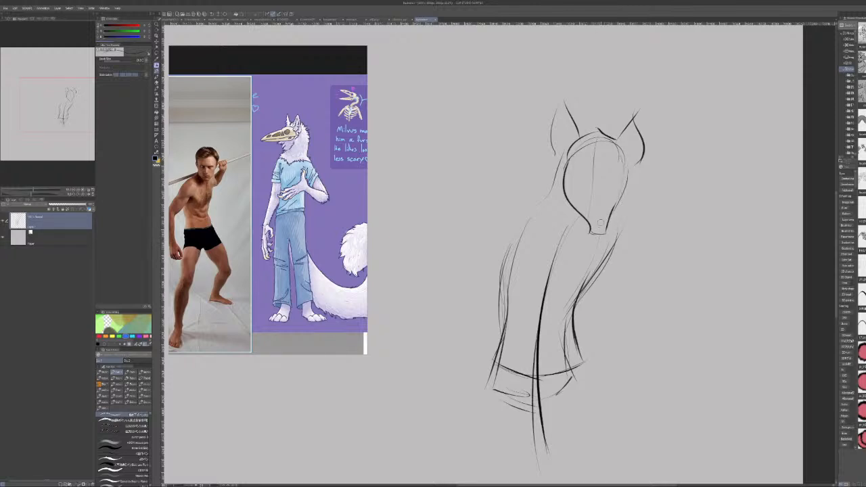
Add the eye sockets and nostril openings to the skull mask and close its beak in a darker point.
{"action": "left_click_drag", "start_coordinate": [627, 174], "coordinate": [614, 215]}
{"action": "left_click_drag", "start_coordinate": [577, 155], "coordinate": [574, 181]}
{"action": "left_click_drag", "start_coordinate": [579, 158], "coordinate": [582, 178]}
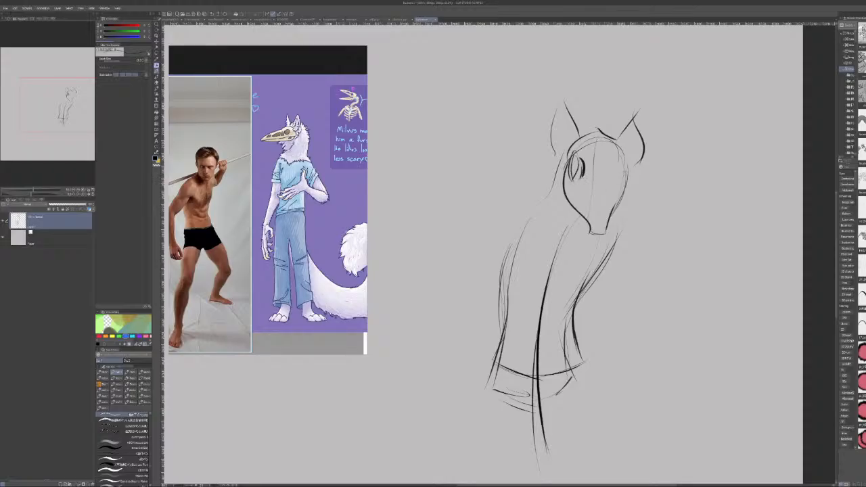
{"action": "mouse_move", "coordinate": [590, 168]}
{"action": "left_mouse_down"}
{"action": "mouse_move", "coordinate": [593, 213]}
{"action": "mouse_move", "coordinate": [615, 215]}
{"action": "mouse_move", "coordinate": [616, 197]}
{"action": "left_mouse_up"}
{"action": "mouse_move", "coordinate": [620, 168]}
{"action": "left_mouse_down"}
{"action": "mouse_move", "coordinate": [607, 188]}
{"action": "mouse_move", "coordinate": [627, 183]}
{"action": "left_mouse_up"}
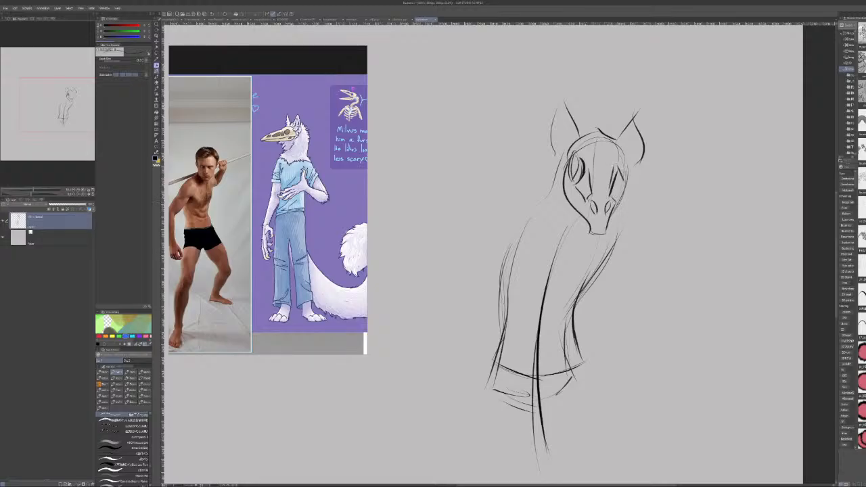
{"action": "mouse_move", "coordinate": [572, 203]}
{"action": "left_mouse_down"}
{"action": "mouse_move", "coordinate": [595, 242]}
{"action": "mouse_move", "coordinate": [617, 208]}
{"action": "mouse_move", "coordinate": [627, 153]}
{"action": "mouse_move", "coordinate": [608, 140]}
{"action": "left_mouse_up"}
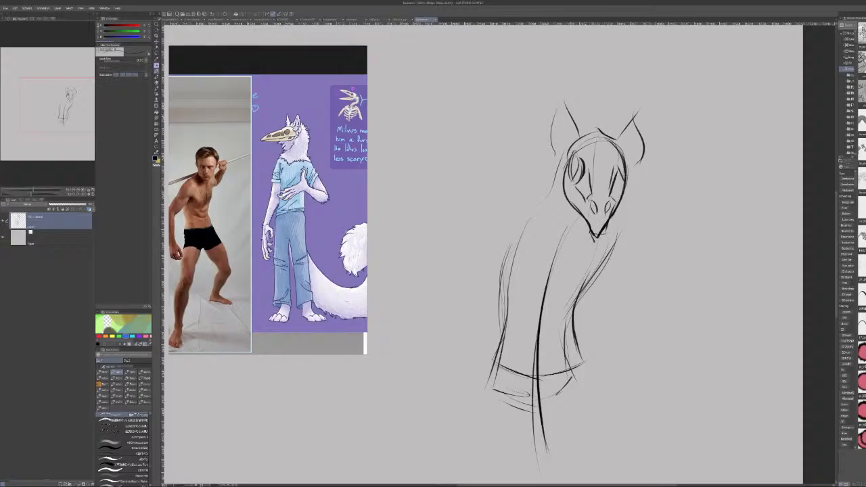
Strengthen the skull mask's outer cheek edge and add short curved fur tufts beneath it.
{"action": "left_click_drag", "start_coordinate": [568, 181], "coordinate": [574, 187]}
{"action": "mouse_move", "coordinate": [583, 213]}
{"action": "left_mouse_down"}
{"action": "mouse_move", "coordinate": [563, 177]}
{"action": "mouse_move", "coordinate": [568, 160]}
{"action": "mouse_move", "coordinate": [574, 201]}
{"action": "mouse_move", "coordinate": [567, 161]}
{"action": "left_mouse_up"}
{"action": "mouse_move", "coordinate": [564, 201]}
{"action": "left_mouse_down"}
{"action": "mouse_move", "coordinate": [559, 162]}
{"action": "mouse_move", "coordinate": [555, 191]}
{"action": "mouse_move", "coordinate": [574, 211]}
{"action": "left_mouse_up"}
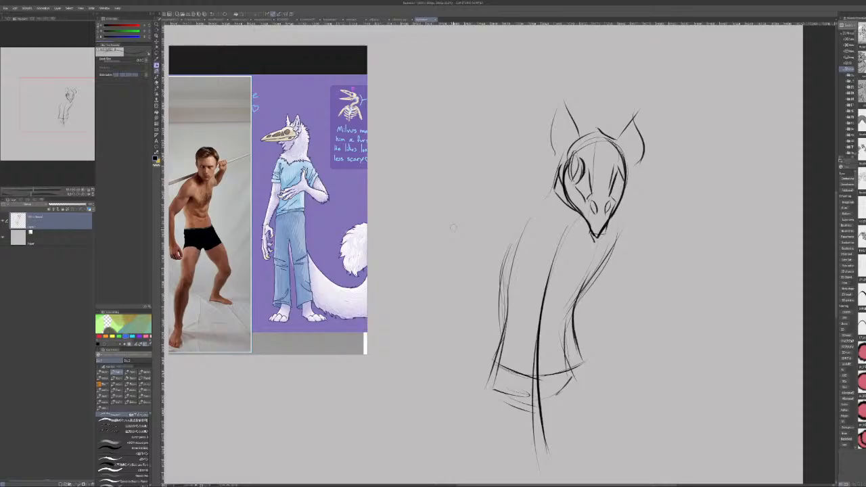
{"action": "mouse_move", "coordinate": [558, 159]}
{"action": "left_mouse_down"}
{"action": "mouse_move", "coordinate": [557, 213]}
{"action": "mouse_move", "coordinate": [559, 179]}
{"action": "mouse_move", "coordinate": [570, 207]}
{"action": "left_mouse_up"}
{"action": "mouse_move", "coordinate": [577, 218]}
{"action": "left_mouse_down"}
{"action": "mouse_move", "coordinate": [581, 232]}
{"action": "mouse_move", "coordinate": [566, 226]}
{"action": "mouse_move", "coordinate": [561, 248]}
{"action": "mouse_move", "coordinate": [552, 234]}
{"action": "left_mouse_up"}
{"action": "left_click_drag", "start_coordinate": [557, 213], "coordinate": [541, 226]}
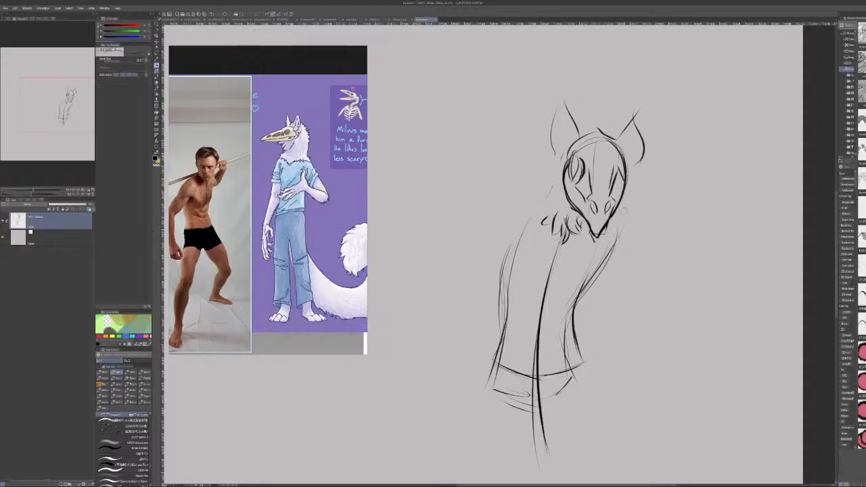
Sketch fur tufts along the cheek, across the crown and inside the ears.
{"action": "mouse_move", "coordinate": [552, 169]}
{"action": "left_mouse_down"}
{"action": "mouse_move", "coordinate": [545, 177]}
{"action": "mouse_move", "coordinate": [542, 168]}
{"action": "left_mouse_up"}
{"action": "left_click_drag", "start_coordinate": [549, 152], "coordinate": [543, 157]}
{"action": "mouse_move", "coordinate": [584, 121]}
{"action": "left_mouse_down"}
{"action": "mouse_move", "coordinate": [579, 134]}
{"action": "mouse_move", "coordinate": [606, 129]}
{"action": "left_mouse_up"}
{"action": "mouse_move", "coordinate": [609, 103]}
{"action": "left_mouse_down"}
{"action": "mouse_move", "coordinate": [598, 112]}
{"action": "mouse_move", "coordinate": [612, 123]}
{"action": "mouse_move", "coordinate": [603, 125]}
{"action": "mouse_move", "coordinate": [610, 107]}
{"action": "mouse_move", "coordinate": [605, 124]}
{"action": "mouse_move", "coordinate": [618, 129]}
{"action": "mouse_move", "coordinate": [647, 93]}
{"action": "mouse_move", "coordinate": [644, 158]}
{"action": "mouse_move", "coordinate": [618, 145]}
{"action": "mouse_move", "coordinate": [635, 161]}
{"action": "left_mouse_up"}
{"action": "key", "text": "ctrl+z"}
{"action": "key", "text": "ctrl+z"}
{"action": "key", "text": "ctrl+z"}
{"action": "key", "text": "ctrl+z"}
Redraw both ears taller with softly rounded tips and fur at their base.
{"action": "mouse_move", "coordinate": [570, 137]}
{"action": "left_mouse_down"}
{"action": "mouse_move", "coordinate": [566, 131]}
{"action": "mouse_move", "coordinate": [571, 138]}
{"action": "mouse_move", "coordinate": [580, 130]}
{"action": "left_mouse_up"}
{"action": "mouse_move", "coordinate": [566, 90]}
{"action": "left_mouse_down"}
{"action": "mouse_move", "coordinate": [579, 129]}
{"action": "mouse_move", "coordinate": [553, 118]}
{"action": "left_mouse_up"}
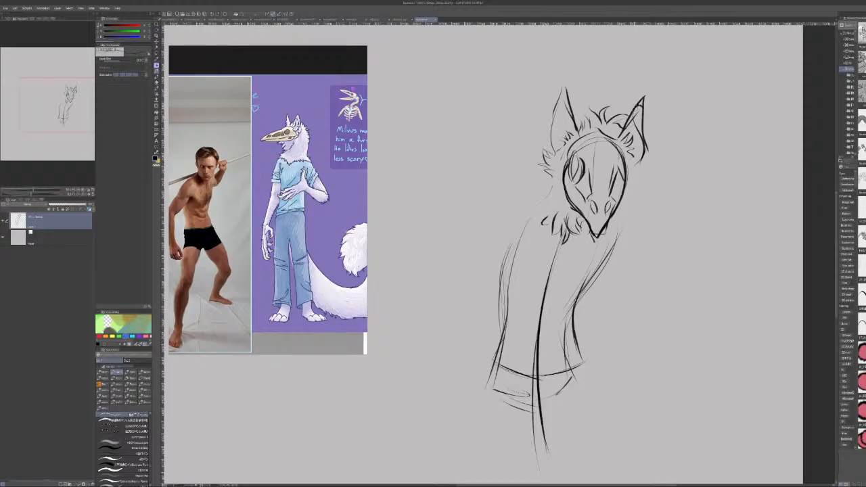
{"action": "left_click_drag", "start_coordinate": [643, 103], "coordinate": [643, 97]}
{"action": "left_click_drag", "start_coordinate": [568, 97], "coordinate": [565, 89]}
{"action": "mouse_move", "coordinate": [555, 125]}
{"action": "left_mouse_down"}
{"action": "mouse_move", "coordinate": [552, 113]}
{"action": "mouse_move", "coordinate": [565, 95]}
{"action": "left_mouse_up"}
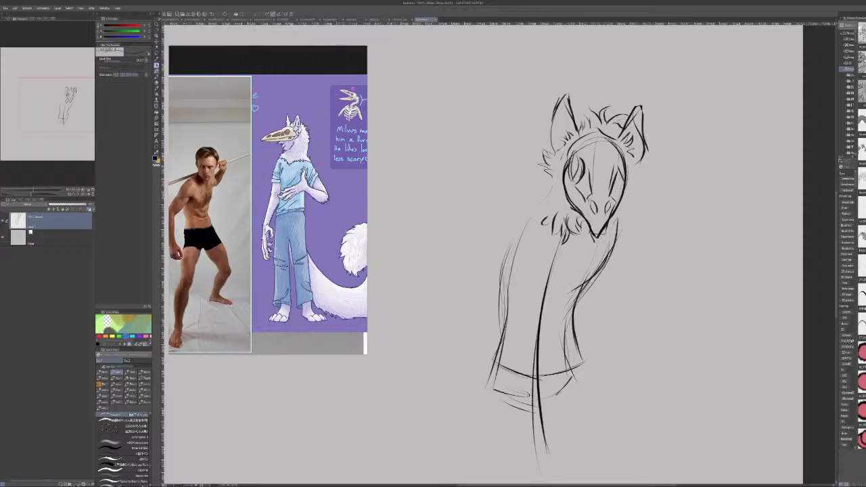
Darken the torso contour below the beak and sketch a small arc beside the head for the raised hand.
{"action": "left_click_drag", "start_coordinate": [617, 241], "coordinate": [596, 281]}
{"action": "mouse_move", "coordinate": [645, 193]}
{"action": "left_mouse_down"}
{"action": "mouse_move", "coordinate": [666, 184]}
{"action": "mouse_move", "coordinate": [657, 184]}
{"action": "mouse_move", "coordinate": [662, 205]}
{"action": "left_mouse_up"}
{"action": "mouse_move", "coordinate": [546, 202]}
{"action": "left_mouse_down"}
{"action": "mouse_move", "coordinate": [441, 242]}
{"action": "mouse_move", "coordinate": [391, 273]}
{"action": "mouse_move", "coordinate": [465, 217]}
{"action": "mouse_move", "coordinate": [520, 196]}
{"action": "left_mouse_up"}
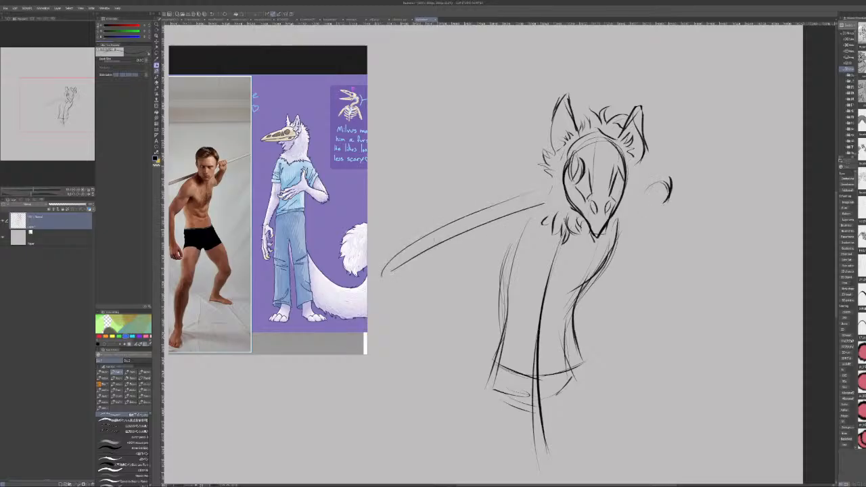
{"action": "key", "text": "ctrl+z"}
Sketch the sword as a long, shallow curve extending from behind the neck, and add shaggy neck fur where it meets the head.
{"action": "left_click_drag", "start_coordinate": [365, 218], "coordinate": [234, 257]}
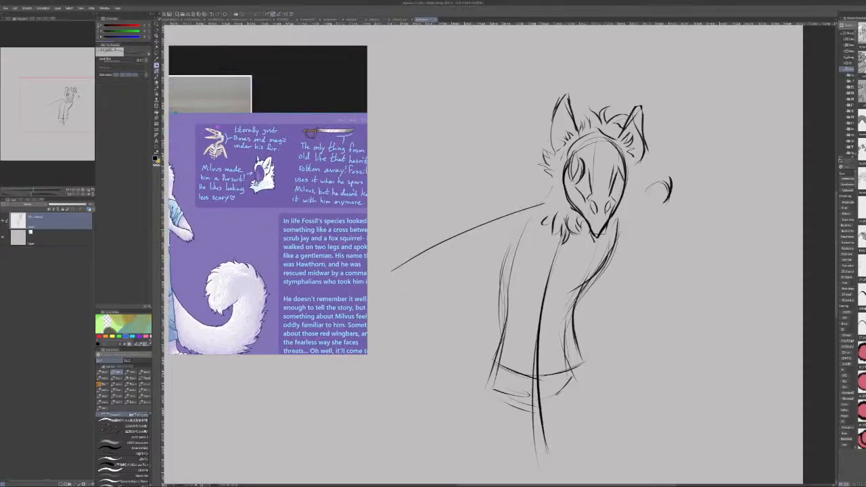
{"action": "left_click_drag", "start_coordinate": [541, 207], "coordinate": [460, 245]}
{"action": "key", "text": "ctrl+z"}
{"action": "left_click_drag", "start_coordinate": [459, 226], "coordinate": [411, 229]}
{"action": "left_click_drag", "start_coordinate": [540, 193], "coordinate": [368, 234]}
{"action": "key", "text": "ctrl+z"}
{"action": "left_click_drag", "start_coordinate": [543, 192], "coordinate": [340, 234]}
{"action": "key", "text": "ctrl+z"}
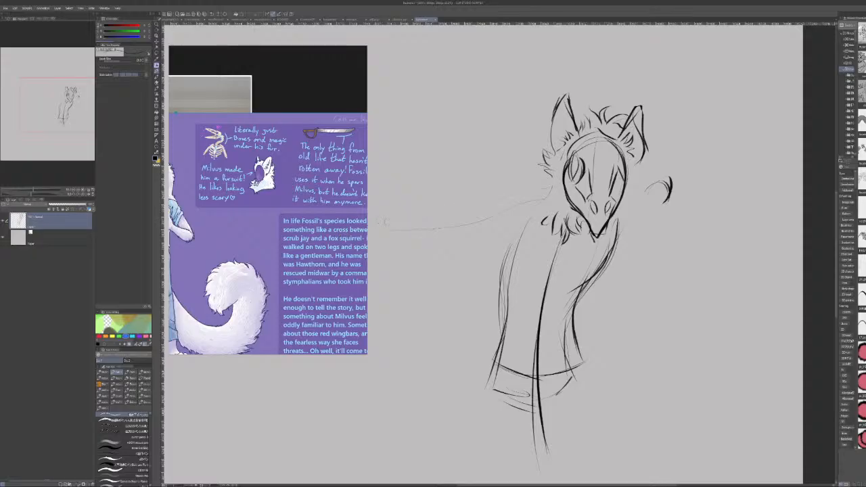
{"action": "mouse_move", "coordinate": [540, 191]}
{"action": "left_mouse_down"}
{"action": "mouse_move", "coordinate": [391, 222]}
{"action": "mouse_move", "coordinate": [460, 212]}
{"action": "left_mouse_up"}
{"action": "left_click_drag", "start_coordinate": [551, 187], "coordinate": [379, 224]}
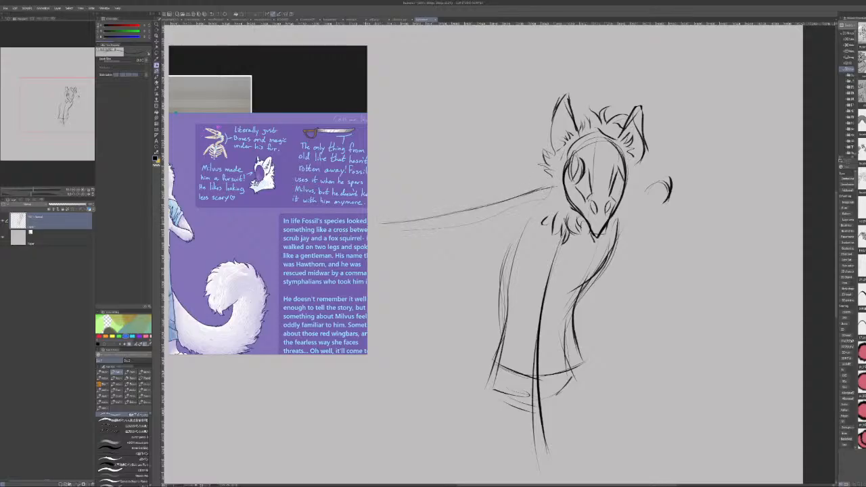
{"action": "left_click_drag", "start_coordinate": [433, 218], "coordinate": [369, 223]}
{"action": "left_click_drag", "start_coordinate": [552, 175], "coordinate": [544, 201]}
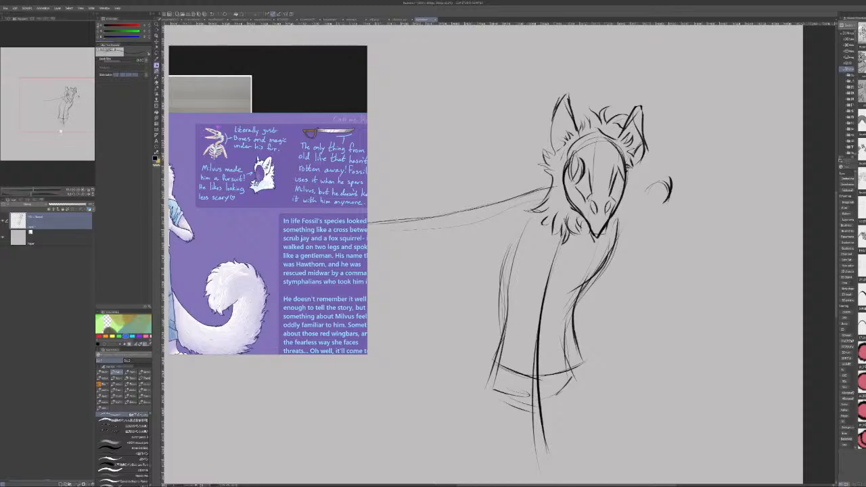
Sketch the outer hip curve and the long inner line of the forward leg below the waist.
{"action": "mouse_move", "coordinate": [60, 131]}
{"action": "left_mouse_down"}
{"action": "mouse_move", "coordinate": [48, 115]}
{"action": "mouse_move", "coordinate": [36, 120]}
{"action": "mouse_move", "coordinate": [41, 115]}
{"action": "mouse_move", "coordinate": [49, 127]}
{"action": "left_mouse_up"}
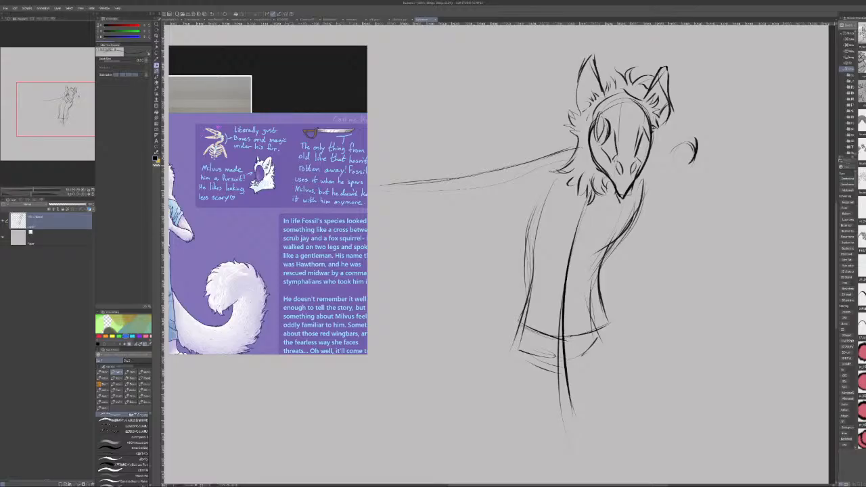
{"action": "mouse_move", "coordinate": [538, 338]}
{"action": "left_mouse_down"}
{"action": "mouse_move", "coordinate": [578, 365]}
{"action": "mouse_move", "coordinate": [578, 422]}
{"action": "mouse_move", "coordinate": [580, 416]}
{"action": "mouse_move", "coordinate": [594, 475]}
{"action": "left_mouse_up"}
{"action": "left_click_drag", "start_coordinate": [582, 433], "coordinate": [564, 348]}
{"action": "mouse_move", "coordinate": [554, 473]}
{"action": "left_mouse_down"}
{"action": "mouse_move", "coordinate": [523, 406]}
{"action": "mouse_move", "coordinate": [536, 311]}
{"action": "left_mouse_up"}
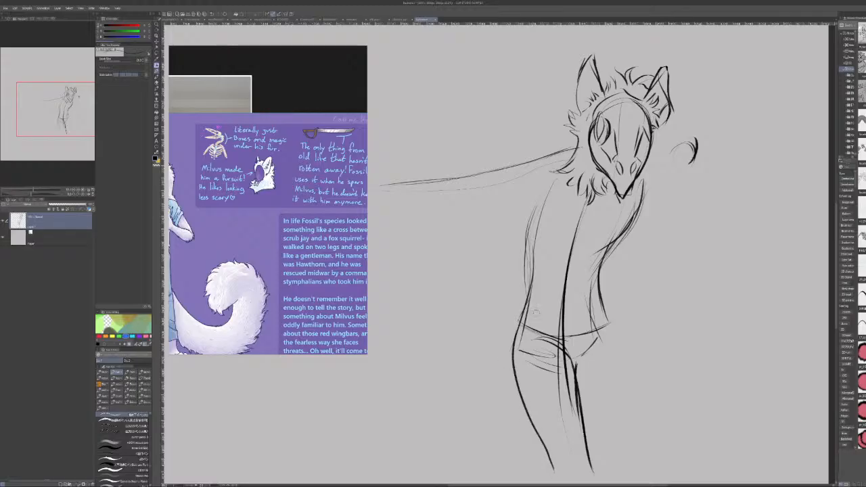
{"action": "key", "text": "ctrl+z"}
{"action": "key", "text": "ctrl+z"}
{"action": "mouse_move", "coordinate": [549, 469]}
{"action": "left_mouse_down"}
{"action": "mouse_move", "coordinate": [519, 367]}
{"action": "mouse_move", "coordinate": [535, 400]}
{"action": "mouse_move", "coordinate": [513, 362]}
{"action": "mouse_move", "coordinate": [524, 364]}
{"action": "mouse_move", "coordinate": [529, 388]}
{"action": "left_mouse_up"}
{"action": "key", "text": "ctrl+z"}
{"action": "key", "text": "ctrl+z"}
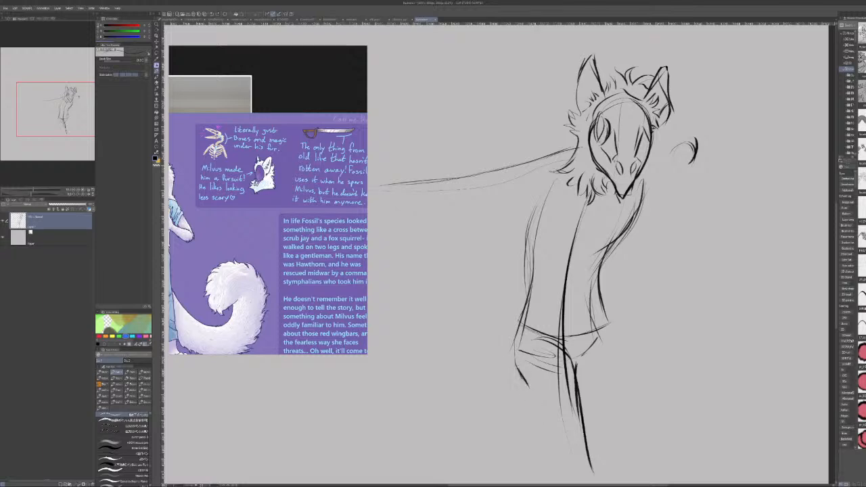
{"action": "mouse_move", "coordinate": [519, 331]}
{"action": "left_mouse_down"}
{"action": "mouse_move", "coordinate": [519, 374]}
{"action": "mouse_move", "coordinate": [525, 298]}
{"action": "left_mouse_up"}
Bring the two-view pole pose photo in front of the character sheet and enlarge the view with the forward-stepping leg.
{"action": "left_click_drag", "start_coordinate": [42, 100], "coordinate": [29, 99]}
{"action": "left_click_drag", "start_coordinate": [183, 204], "coordinate": [286, 219]}
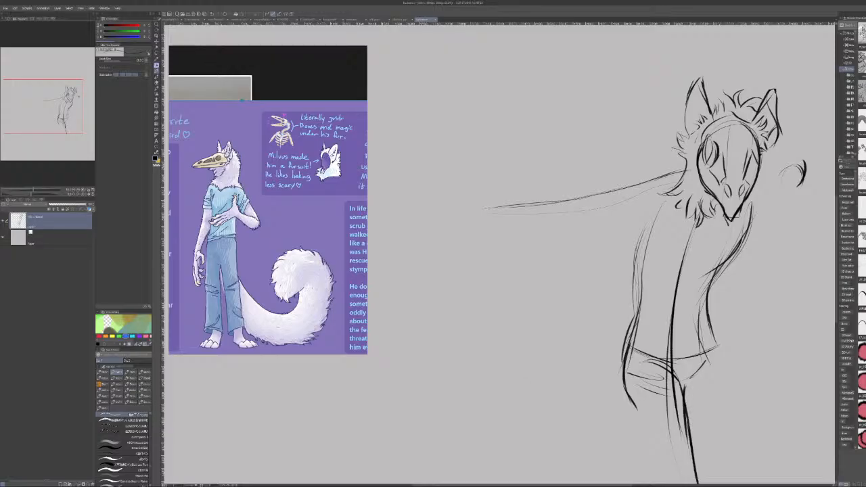
{"action": "left_click_drag", "start_coordinate": [134, 305], "coordinate": [240, 307]}
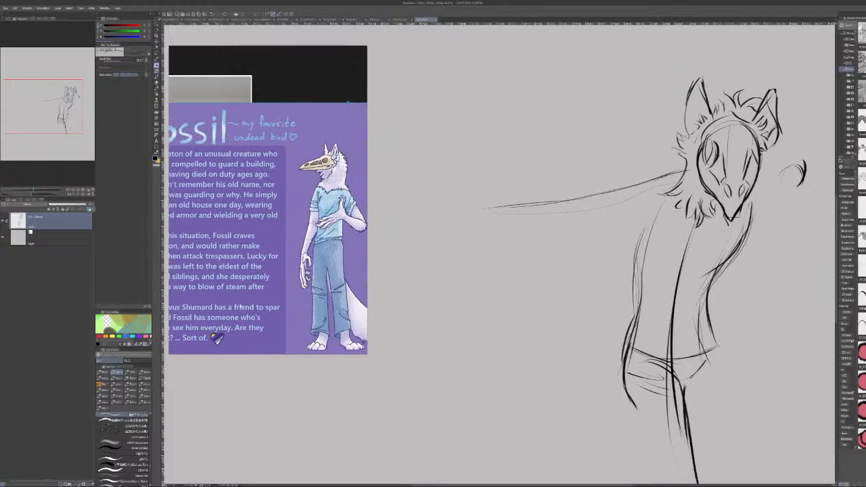
{"action": "scroll", "coordinate": [268, 285], "scroll_direction": "down", "scroll_amount": 6}
{"action": "left_click", "coordinate": [206, 267]}
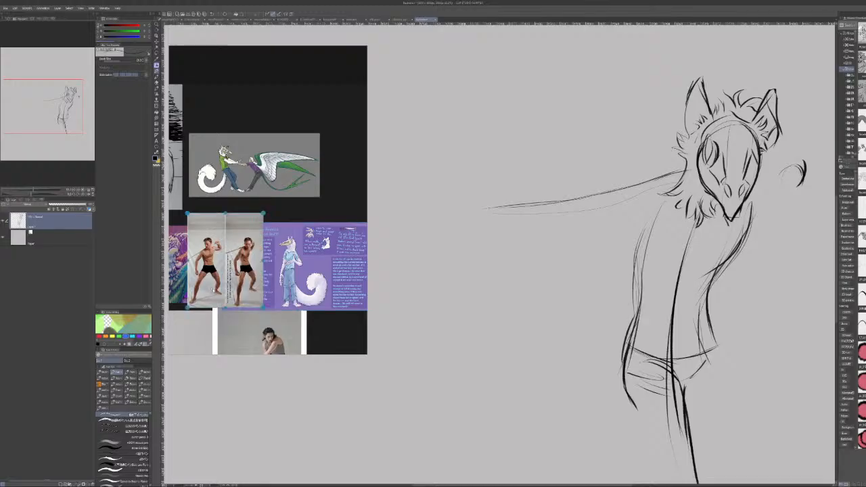
{"action": "scroll", "coordinate": [243, 291], "scroll_direction": "up", "scroll_amount": 5}
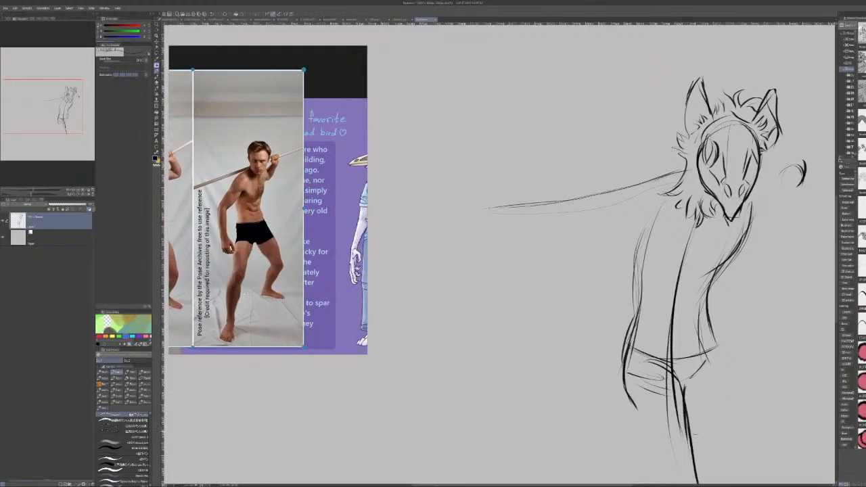
Sketch the contours of the character's outstretched leg, running diagonally down from the hips.
{"action": "mouse_move", "coordinate": [685, 395]}
{"action": "left_mouse_down"}
{"action": "mouse_move", "coordinate": [695, 417]}
{"action": "mouse_move", "coordinate": [754, 452]}
{"action": "left_mouse_up"}
{"action": "left_click_drag", "start_coordinate": [717, 354], "coordinate": [762, 422]}
{"action": "left_click_drag", "start_coordinate": [728, 372], "coordinate": [794, 470]}
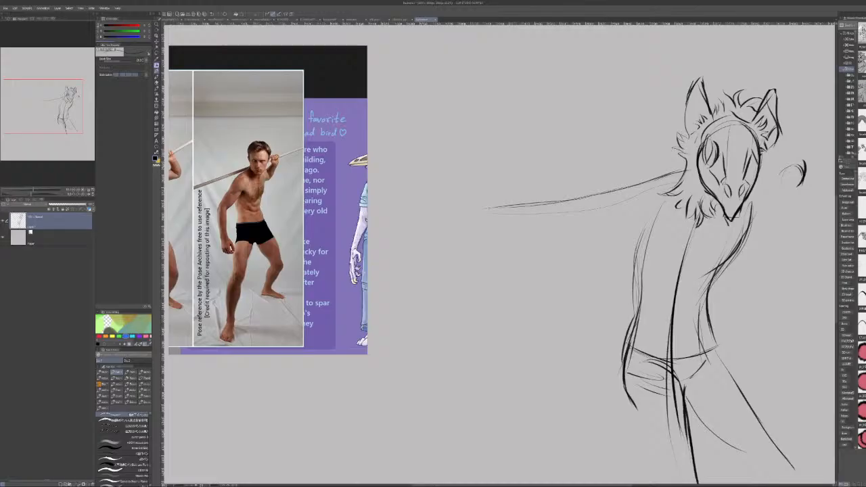
Bring the sword drawing on the character sheet into view and rough in a curved sword guard above the raised hand.
{"action": "left_click_drag", "start_coordinate": [41, 117], "coordinate": [60, 123]}
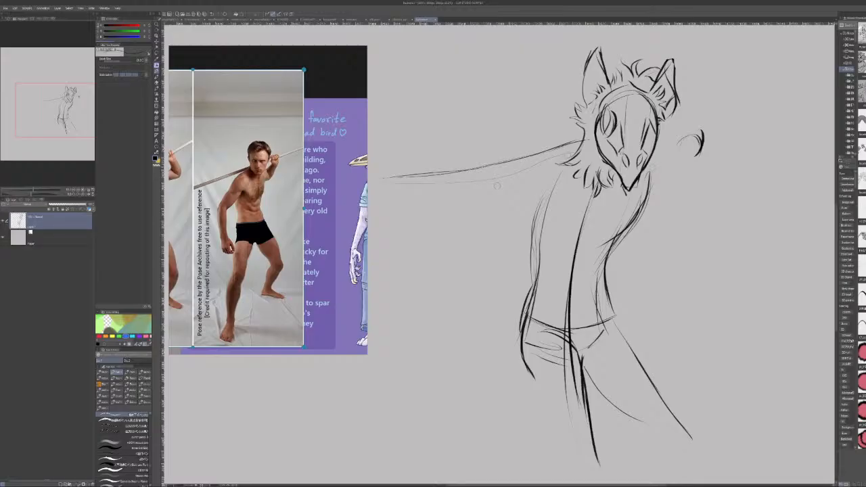
{"action": "mouse_move", "coordinate": [663, 139]}
{"action": "left_mouse_down"}
{"action": "mouse_move", "coordinate": [701, 115]}
{"action": "mouse_move", "coordinate": [722, 139]}
{"action": "mouse_move", "coordinate": [721, 116]}
{"action": "left_mouse_up"}
{"action": "left_click_drag", "start_coordinate": [353, 224], "coordinate": [222, 273]}
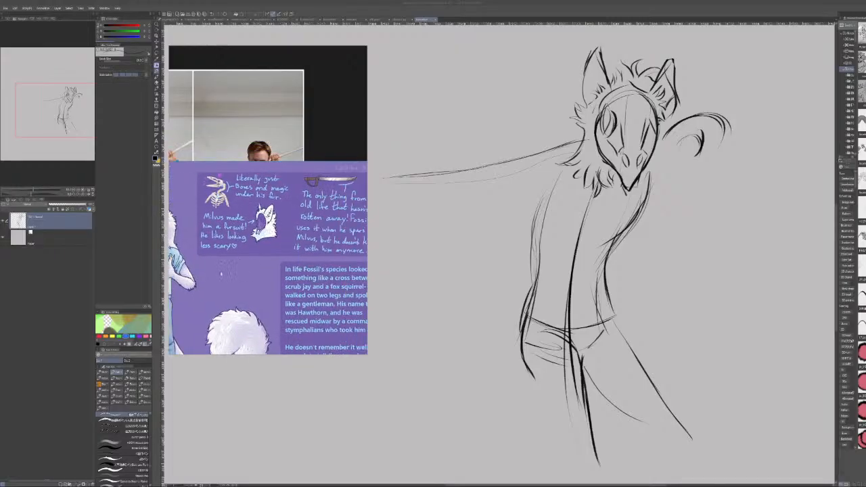
{"action": "left_click_drag", "start_coordinate": [290, 262], "coordinate": [258, 274]}
{"action": "left_click", "coordinate": [488, 191]}
{"action": "mouse_move", "coordinate": [662, 136]}
{"action": "left_mouse_down"}
{"action": "mouse_move", "coordinate": [725, 116]}
{"action": "mouse_move", "coordinate": [733, 126]}
{"action": "left_mouse_up"}
{"action": "key", "text": "ctrl+z"}
{"action": "key", "text": "ctrl+z"}
{"action": "key", "text": "ctrl+z"}
{"action": "key", "text": "ctrl+z"}
{"action": "key", "text": "ctrl+z"}
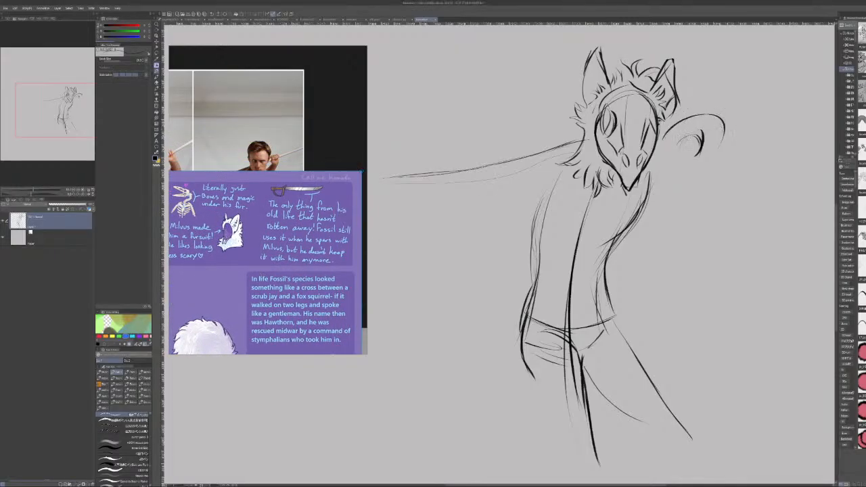
Redraw the sword guard as a wider arc and add knuckle strokes beneath it.
{"action": "mouse_move", "coordinate": [676, 143]}
{"action": "left_mouse_down"}
{"action": "mouse_move", "coordinate": [680, 117]}
{"action": "mouse_move", "coordinate": [750, 138]}
{"action": "left_mouse_up"}
{"action": "mouse_move", "coordinate": [685, 124]}
{"action": "left_mouse_down"}
{"action": "mouse_move", "coordinate": [719, 137]}
{"action": "mouse_move", "coordinate": [718, 124]}
{"action": "mouse_move", "coordinate": [732, 160]}
{"action": "left_mouse_up"}
{"action": "left_click_drag", "start_coordinate": [727, 159], "coordinate": [705, 166]}
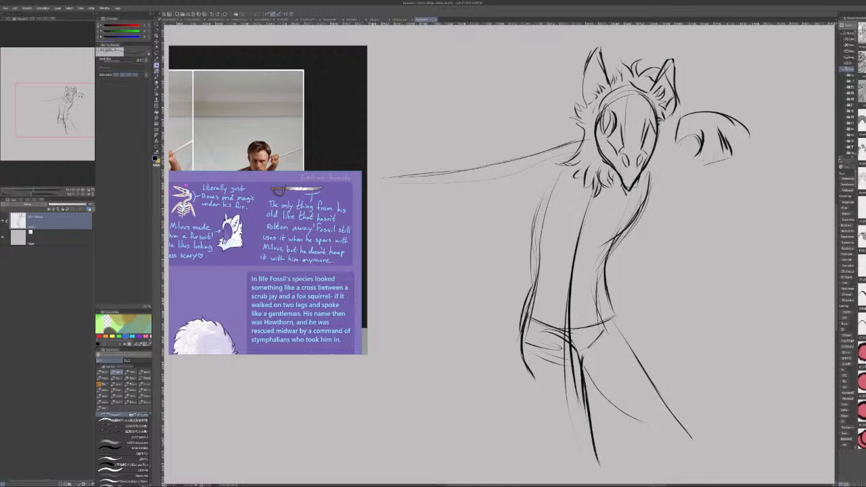
Sketch the wrist below the sword guard and the outer line of the raised forearm.
{"action": "mouse_move", "coordinate": [714, 150]}
{"action": "left_mouse_down"}
{"action": "mouse_move", "coordinate": [722, 157]}
{"action": "mouse_move", "coordinate": [710, 184]}
{"action": "mouse_move", "coordinate": [695, 172]}
{"action": "left_mouse_up"}
{"action": "key", "text": "ctrl+z"}
{"action": "mouse_move", "coordinate": [694, 141]}
{"action": "left_mouse_down"}
{"action": "mouse_move", "coordinate": [718, 152]}
{"action": "mouse_move", "coordinate": [708, 163]}
{"action": "mouse_move", "coordinate": [677, 156]}
{"action": "mouse_move", "coordinate": [690, 166]}
{"action": "mouse_move", "coordinate": [680, 145]}
{"action": "mouse_move", "coordinate": [697, 178]}
{"action": "mouse_move", "coordinate": [693, 166]}
{"action": "mouse_move", "coordinate": [717, 159]}
{"action": "mouse_move", "coordinate": [695, 177]}
{"action": "mouse_move", "coordinate": [704, 186]}
{"action": "mouse_move", "coordinate": [692, 174]}
{"action": "mouse_move", "coordinate": [715, 184]}
{"action": "mouse_move", "coordinate": [673, 231]}
{"action": "left_mouse_up"}
{"action": "key", "text": "ctrl+z"}
{"action": "left_click_drag", "start_coordinate": [694, 202], "coordinate": [667, 237]}
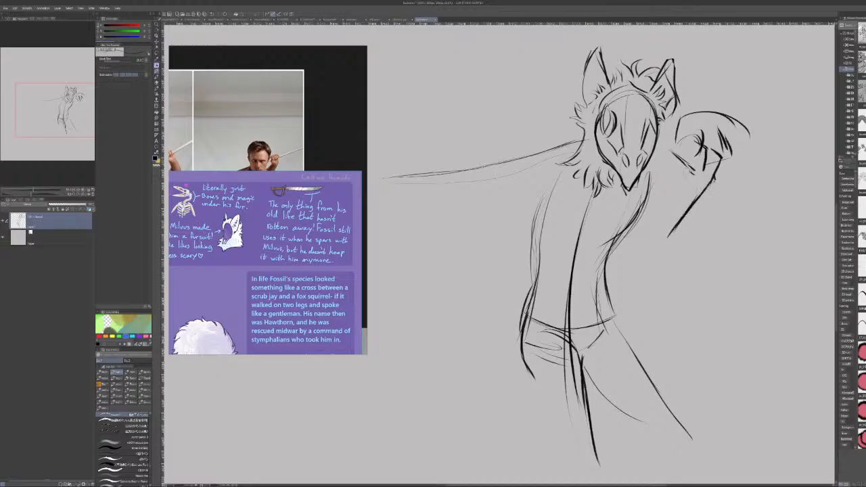
Complete the raised arm with furry elbow tufts and an inner contour, and thicken the sword guard's rim.
{"action": "scroll", "coordinate": [274, 304], "scroll_direction": "down", "scroll_amount": 1}
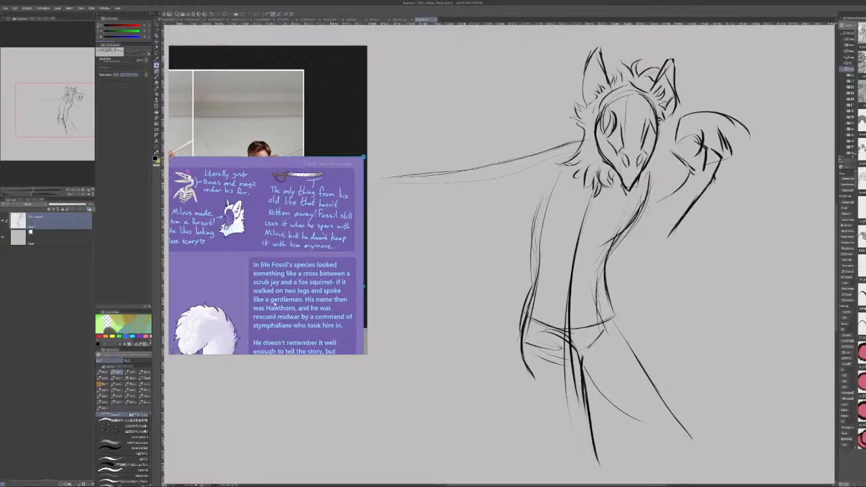
{"action": "left_click_drag", "start_coordinate": [274, 305], "coordinate": [329, 201]}
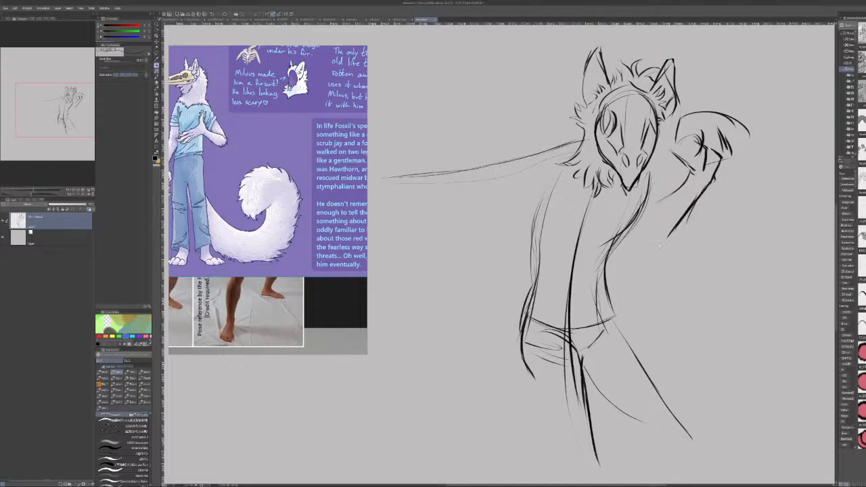
{"action": "mouse_move", "coordinate": [652, 250]}
{"action": "left_mouse_down"}
{"action": "mouse_move", "coordinate": [622, 271]}
{"action": "mouse_move", "coordinate": [629, 253]}
{"action": "mouse_move", "coordinate": [608, 265]}
{"action": "left_mouse_up"}
{"action": "left_click_drag", "start_coordinate": [661, 202], "coordinate": [628, 226]}
{"action": "mouse_move", "coordinate": [678, 133]}
{"action": "left_mouse_down"}
{"action": "mouse_move", "coordinate": [733, 118]}
{"action": "mouse_move", "coordinate": [743, 153]}
{"action": "left_mouse_up"}
{"action": "mouse_move", "coordinate": [701, 125]}
{"action": "left_mouse_down"}
{"action": "mouse_move", "coordinate": [722, 120]}
{"action": "mouse_move", "coordinate": [748, 157]}
{"action": "left_mouse_up"}
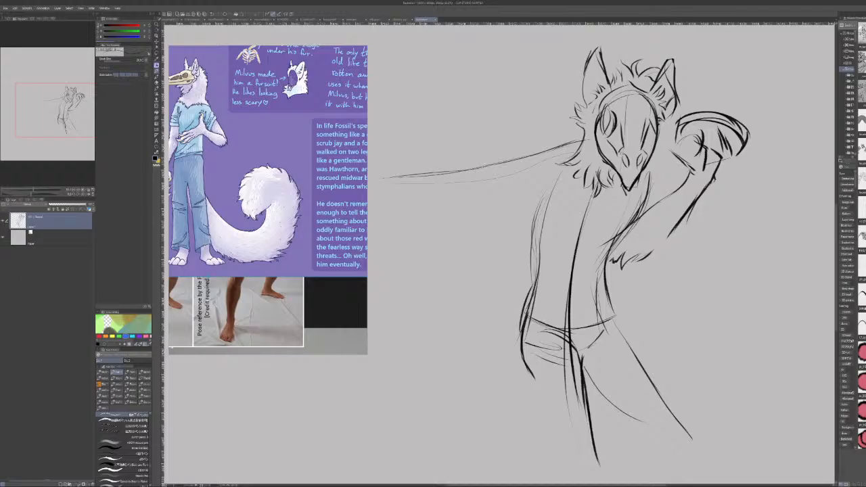
Bring the pose reference photos to the front and erase most of the old straight blade.
{"action": "double_click", "coordinate": [263, 322]}
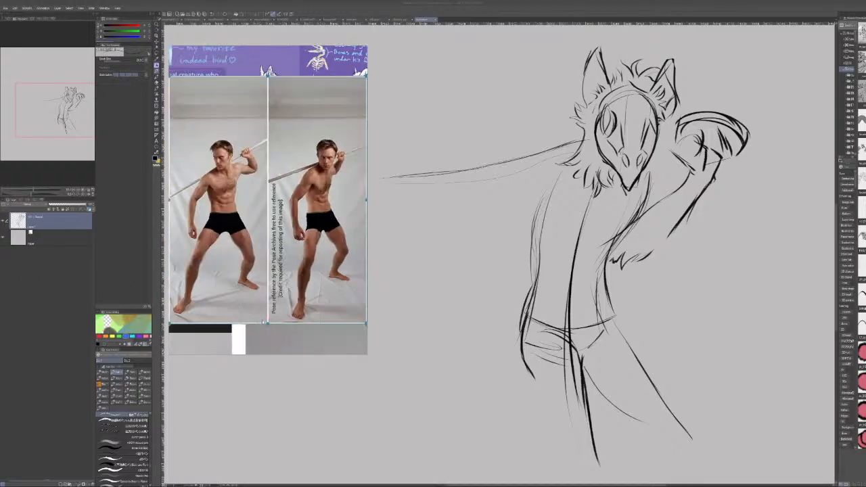
{"action": "scroll", "coordinate": [306, 180], "scroll_direction": "up", "scroll_amount": 1}
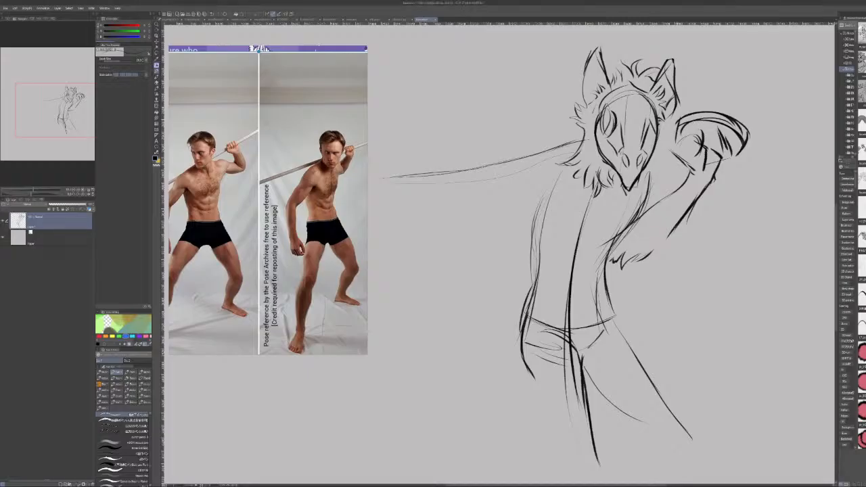
{"action": "key", "text": "ctrl+z"}
{"action": "key", "text": "ctrl+z"}
{"action": "left_click_drag", "start_coordinate": [514, 161], "coordinate": [390, 178]}
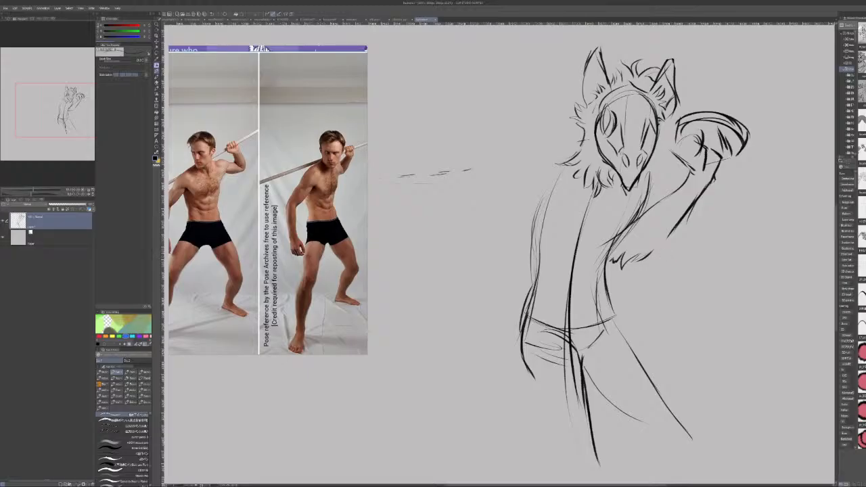
Draw a curved sword blade sweeping out from behind the neck, and extend the hilt to the raised hand.
{"action": "left_click_drag", "start_coordinate": [402, 139], "coordinate": [563, 130]}
{"action": "key", "text": "ctrl+z"}
{"action": "mouse_move", "coordinate": [574, 135]}
{"action": "left_mouse_down"}
{"action": "mouse_move", "coordinate": [411, 147]}
{"action": "mouse_move", "coordinate": [383, 160]}
{"action": "left_mouse_up"}
{"action": "mouse_move", "coordinate": [686, 131]}
{"action": "left_mouse_down"}
{"action": "mouse_move", "coordinate": [677, 139]}
{"action": "mouse_move", "coordinate": [658, 131]}
{"action": "left_mouse_up"}
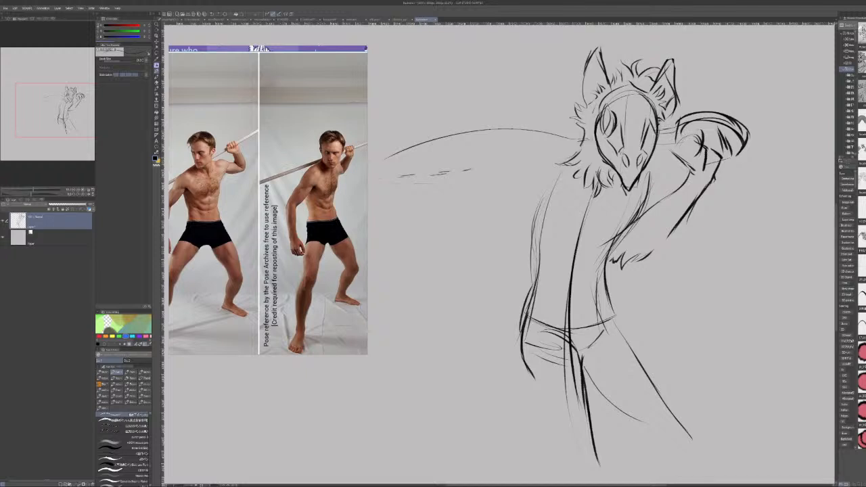
{"action": "mouse_move", "coordinate": [574, 126]}
{"action": "left_mouse_down"}
{"action": "mouse_move", "coordinate": [491, 123]}
{"action": "mouse_move", "coordinate": [372, 157]}
{"action": "left_mouse_up"}
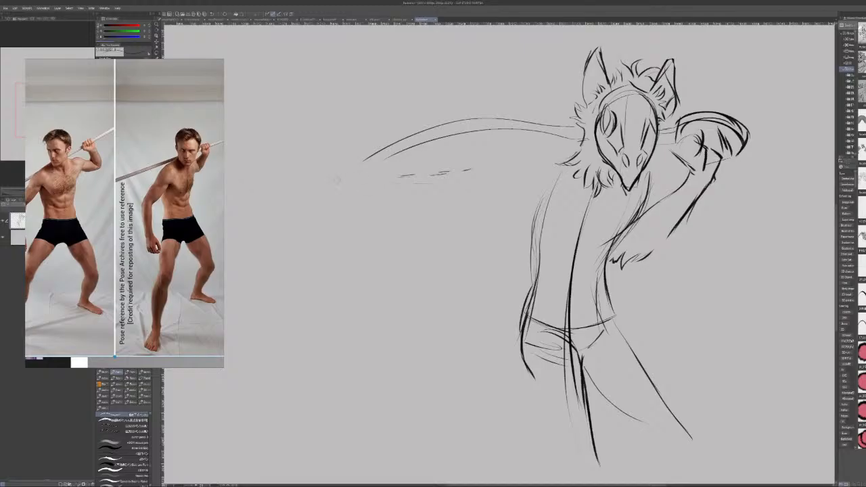
Extend the curved blade to a pointed tip, refine its lower edge, and add a second hilt line beside the head.
{"action": "left_click_drag", "start_coordinate": [318, 195], "coordinate": [387, 149]}
{"action": "left_click_drag", "start_coordinate": [291, 239], "coordinate": [420, 144]}
{"action": "key", "text": "ctrl+z"}
{"action": "mouse_move", "coordinate": [315, 199]}
{"action": "left_mouse_down"}
{"action": "mouse_move", "coordinate": [432, 141]}
{"action": "mouse_move", "coordinate": [512, 129]}
{"action": "left_mouse_up"}
{"action": "key", "text": "ctrl+z"}
{"action": "left_click_drag", "start_coordinate": [324, 194], "coordinate": [498, 133]}
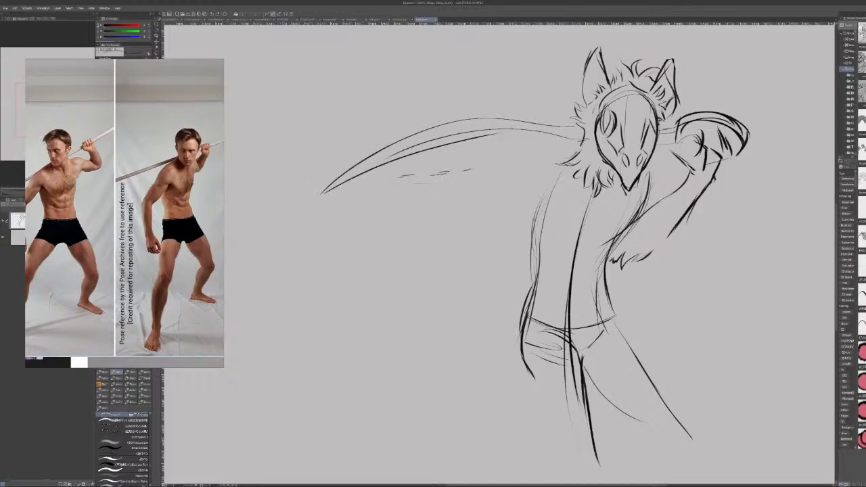
{"action": "key", "text": "ctrl+z"}
{"action": "left_click_drag", "start_coordinate": [320, 196], "coordinate": [519, 133]}
{"action": "left_click_drag", "start_coordinate": [450, 142], "coordinate": [568, 139]}
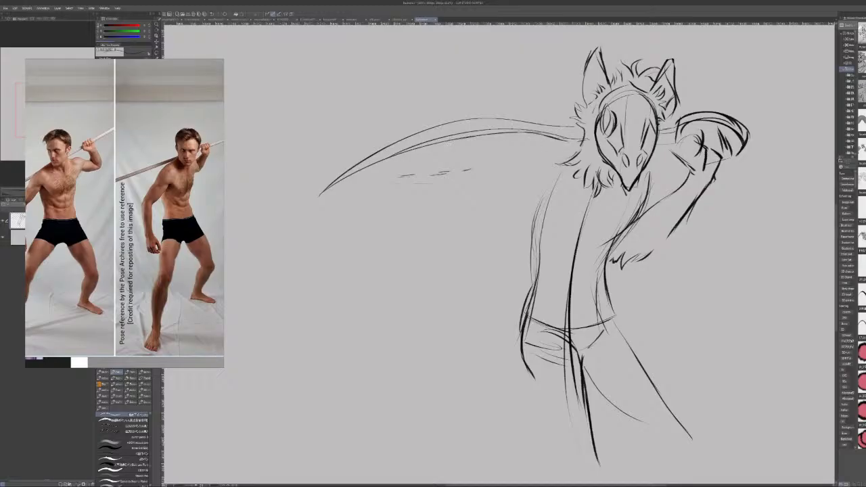
{"action": "left_click_drag", "start_coordinate": [658, 141], "coordinate": [677, 136]}
Sketch a light, rounded shoulder and upper-arm contour on the side beneath the blade.
{"action": "mouse_move", "coordinate": [551, 172]}
{"action": "left_mouse_down"}
{"action": "mouse_move", "coordinate": [526, 207]}
{"action": "mouse_move", "coordinate": [559, 163]}
{"action": "mouse_move", "coordinate": [530, 184]}
{"action": "left_mouse_up"}
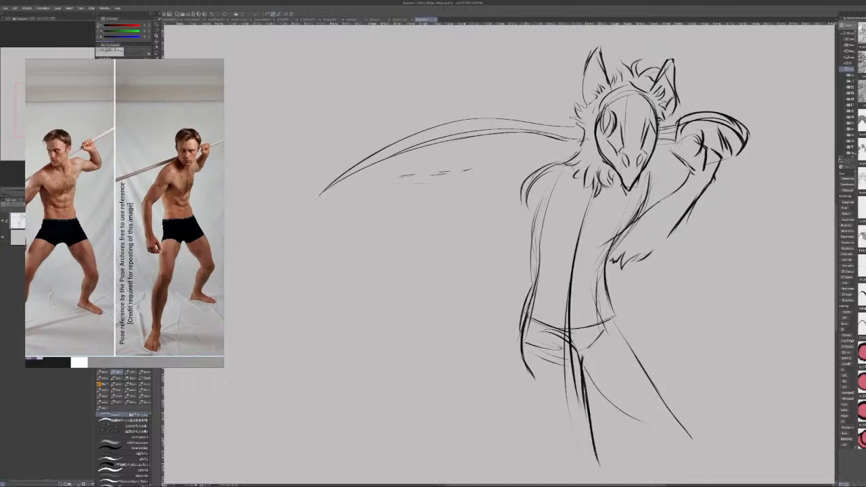
{"action": "key", "text": "ctrl+z"}
{"action": "key", "text": "ctrl+z"}
{"action": "key", "text": "ctrl+z"}
{"action": "key", "text": "ctrl+z"}
{"action": "key", "text": "ctrl+z"}
{"action": "left_click_drag", "start_coordinate": [533, 174], "coordinate": [520, 195]}
{"action": "mouse_move", "coordinate": [538, 167]}
{"action": "left_mouse_down"}
{"action": "mouse_move", "coordinate": [519, 195]}
{"action": "mouse_move", "coordinate": [543, 166]}
{"action": "left_mouse_up"}
{"action": "key", "text": "ctrl+z"}
{"action": "key", "text": "ctrl+z"}
{"action": "key", "text": "ctrl+z"}
{"action": "key", "text": "ctrl+z"}
{"action": "mouse_move", "coordinate": [540, 168]}
{"action": "left_mouse_down"}
{"action": "mouse_move", "coordinate": [522, 197]}
{"action": "mouse_move", "coordinate": [564, 214]}
{"action": "mouse_move", "coordinate": [532, 244]}
{"action": "left_mouse_up"}
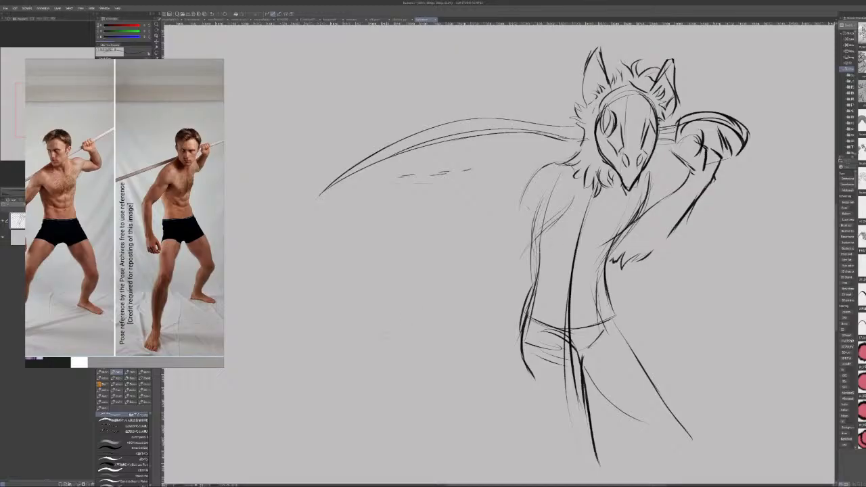
Uncover the character sheet behind the pose photos and draw a short shirt sleeve with a cuff over the shoulder.
{"action": "scroll", "coordinate": [73, 324], "scroll_direction": "down", "scroll_amount": 3}
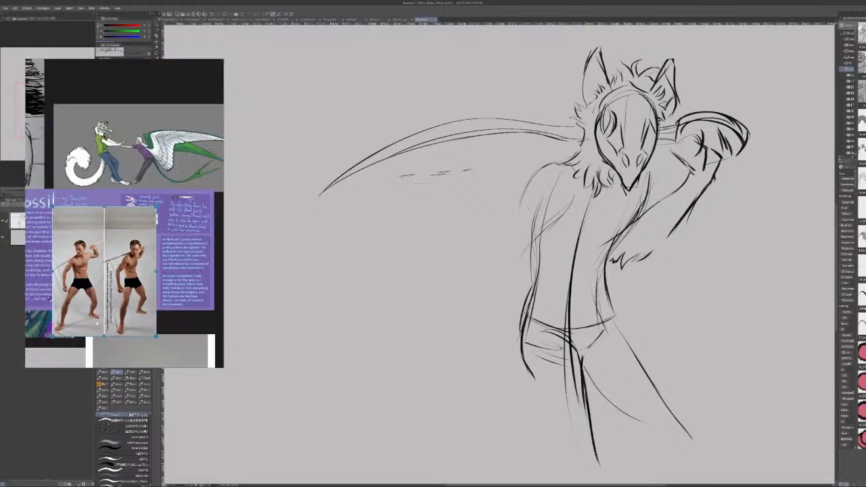
{"action": "left_click_drag", "start_coordinate": [104, 272], "coordinate": [171, 162]}
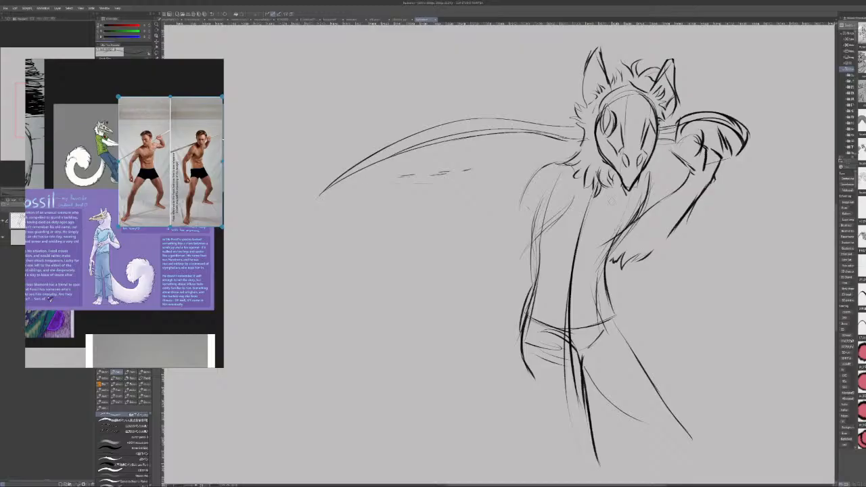
{"action": "scroll", "coordinate": [572, 197], "scroll_direction": "up", "scroll_amount": 7}
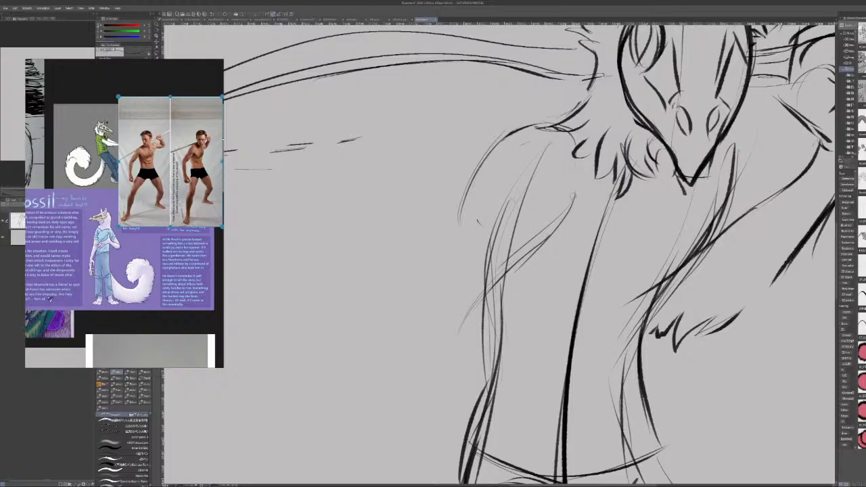
{"action": "left_click_drag", "start_coordinate": [439, 249], "coordinate": [462, 245]}
{"action": "mouse_move", "coordinate": [423, 266]}
{"action": "left_mouse_down"}
{"action": "mouse_move", "coordinate": [488, 259]}
{"action": "mouse_move", "coordinate": [499, 272]}
{"action": "left_mouse_up"}
{"action": "left_click_drag", "start_coordinate": [447, 252], "coordinate": [506, 284]}
{"action": "left_click_drag", "start_coordinate": [421, 257], "coordinate": [502, 264]}
{"action": "mouse_move", "coordinate": [423, 255]}
{"action": "left_mouse_down"}
{"action": "mouse_move", "coordinate": [419, 266]}
{"action": "mouse_move", "coordinate": [432, 240]}
{"action": "mouse_move", "coordinate": [467, 210]}
{"action": "mouse_move", "coordinate": [466, 189]}
{"action": "mouse_move", "coordinate": [494, 144]}
{"action": "left_mouse_up"}
{"action": "mouse_move", "coordinate": [466, 194]}
{"action": "left_mouse_down"}
{"action": "mouse_move", "coordinate": [500, 137]}
{"action": "mouse_move", "coordinate": [550, 134]}
{"action": "left_mouse_up"}
{"action": "mouse_move", "coordinate": [495, 138]}
{"action": "left_mouse_down"}
{"action": "mouse_move", "coordinate": [562, 131]}
{"action": "mouse_move", "coordinate": [527, 125]}
{"action": "mouse_move", "coordinate": [563, 122]}
{"action": "left_mouse_up"}
{"action": "mouse_move", "coordinate": [494, 134]}
{"action": "left_mouse_down"}
{"action": "mouse_move", "coordinate": [563, 124]}
{"action": "mouse_move", "coordinate": [472, 190]}
{"action": "left_mouse_up"}
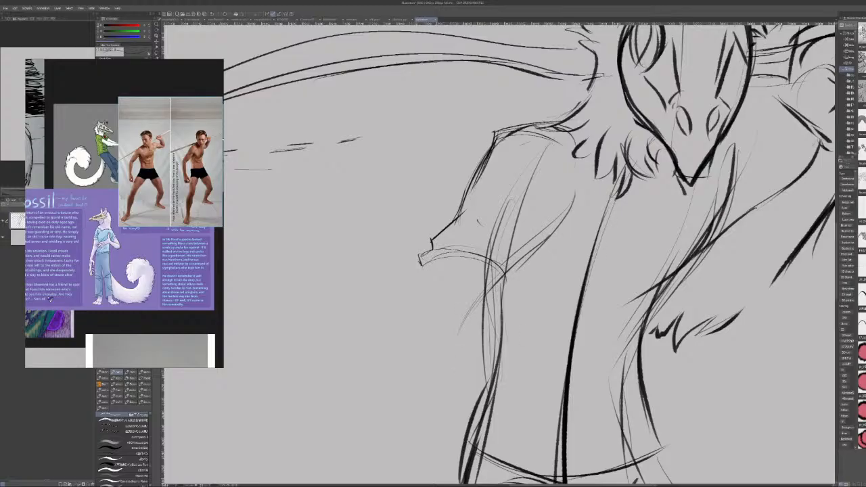
Extend the neck ruff onto the chest with a pointed cluster of fur tufts.
{"action": "mouse_move", "coordinate": [601, 188]}
{"action": "left_mouse_down"}
{"action": "mouse_move", "coordinate": [624, 223]}
{"action": "mouse_move", "coordinate": [670, 188]}
{"action": "left_mouse_up"}
{"action": "key", "text": "ctrl+z"}
{"action": "key", "text": "ctrl+z"}
{"action": "left_click_drag", "start_coordinate": [607, 179], "coordinate": [626, 234]}
{"action": "key", "text": "ctrl+z"}
{"action": "key", "text": "ctrl+z"}
{"action": "mouse_move", "coordinate": [604, 179]}
{"action": "left_mouse_down"}
{"action": "mouse_move", "coordinate": [636, 224]}
{"action": "mouse_move", "coordinate": [659, 194]}
{"action": "left_mouse_up"}
{"action": "mouse_move", "coordinate": [648, 216]}
{"action": "left_mouse_down"}
{"action": "mouse_move", "coordinate": [643, 224]}
{"action": "mouse_move", "coordinate": [640, 201]}
{"action": "mouse_move", "coordinate": [634, 230]}
{"action": "mouse_move", "coordinate": [622, 194]}
{"action": "mouse_move", "coordinate": [627, 229]}
{"action": "mouse_move", "coordinate": [616, 223]}
{"action": "mouse_move", "coordinate": [622, 197]}
{"action": "mouse_move", "coordinate": [612, 218]}
{"action": "left_mouse_up"}
{"action": "mouse_move", "coordinate": [612, 218]}
{"action": "left_mouse_down"}
{"action": "mouse_move", "coordinate": [607, 195]}
{"action": "mouse_move", "coordinate": [588, 215]}
{"action": "left_mouse_up"}
{"action": "mouse_move", "coordinate": [589, 215]}
{"action": "left_mouse_down"}
{"action": "mouse_move", "coordinate": [603, 184]}
{"action": "mouse_move", "coordinate": [594, 209]}
{"action": "left_mouse_up"}
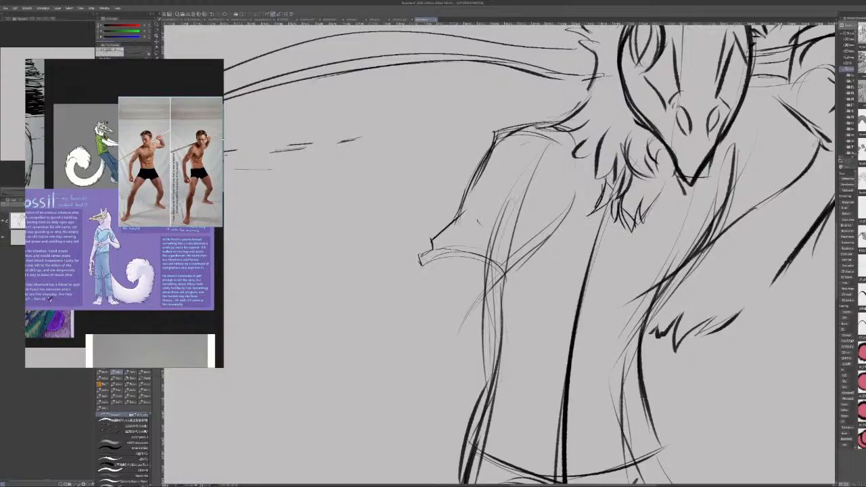
Add fur tufts along the shoulder side of the neck ruff, from the chest point up to the collar.
{"action": "mouse_move", "coordinate": [604, 177]}
{"action": "left_mouse_down"}
{"action": "mouse_move", "coordinate": [588, 190]}
{"action": "mouse_move", "coordinate": [572, 177]}
{"action": "left_mouse_up"}
{"action": "mouse_move", "coordinate": [586, 158]}
{"action": "left_mouse_down"}
{"action": "mouse_move", "coordinate": [565, 177]}
{"action": "mouse_move", "coordinate": [583, 163]}
{"action": "mouse_move", "coordinate": [573, 157]}
{"action": "left_mouse_up"}
{"action": "mouse_move", "coordinate": [573, 154]}
{"action": "left_mouse_down"}
{"action": "mouse_move", "coordinate": [561, 159]}
{"action": "mouse_move", "coordinate": [565, 150]}
{"action": "left_mouse_up"}
{"action": "left_click_drag", "start_coordinate": [567, 146], "coordinate": [556, 153]}
{"action": "left_click_drag", "start_coordinate": [588, 122], "coordinate": [561, 145]}
{"action": "left_click_drag", "start_coordinate": [545, 101], "coordinate": [557, 122]}
{"action": "mouse_move", "coordinate": [564, 109]}
{"action": "left_mouse_down"}
{"action": "mouse_move", "coordinate": [545, 122]}
{"action": "mouse_move", "coordinate": [571, 107]}
{"action": "left_mouse_up"}
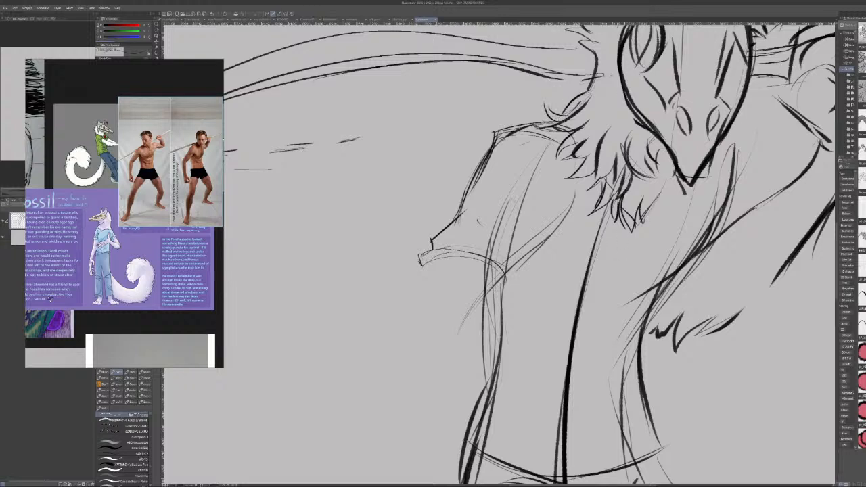
Clear the overlapping strokes in the middle of the neck ruff and tidy its lower tufts.
{"action": "mouse_move", "coordinate": [628, 180]}
{"action": "left_mouse_down"}
{"action": "mouse_move", "coordinate": [617, 201]}
{"action": "mouse_move", "coordinate": [614, 159]}
{"action": "mouse_move", "coordinate": [640, 195]}
{"action": "mouse_move", "coordinate": [626, 134]}
{"action": "mouse_move", "coordinate": [660, 163]}
{"action": "mouse_move", "coordinate": [632, 193]}
{"action": "mouse_move", "coordinate": [640, 183]}
{"action": "mouse_move", "coordinate": [640, 193]}
{"action": "left_mouse_up"}
{"action": "left_click_drag", "start_coordinate": [632, 164], "coordinate": [645, 184]}
{"action": "key", "text": "ctrl+z"}
{"action": "mouse_move", "coordinate": [654, 174]}
{"action": "left_mouse_down"}
{"action": "mouse_move", "coordinate": [639, 187]}
{"action": "mouse_move", "coordinate": [656, 183]}
{"action": "mouse_move", "coordinate": [624, 187]}
{"action": "mouse_move", "coordinate": [641, 192]}
{"action": "mouse_move", "coordinate": [634, 227]}
{"action": "mouse_move", "coordinate": [626, 225]}
{"action": "left_mouse_up"}
{"action": "key", "text": "ctrl+z"}
{"action": "left_click_drag", "start_coordinate": [623, 223], "coordinate": [637, 231]}
{"action": "mouse_move", "coordinate": [631, 177]}
{"action": "left_mouse_down"}
{"action": "mouse_move", "coordinate": [642, 193]}
{"action": "mouse_move", "coordinate": [640, 174]}
{"action": "mouse_move", "coordinate": [647, 181]}
{"action": "mouse_move", "coordinate": [657, 159]}
{"action": "left_mouse_up"}
{"action": "left_click_drag", "start_coordinate": [663, 139], "coordinate": [661, 163]}
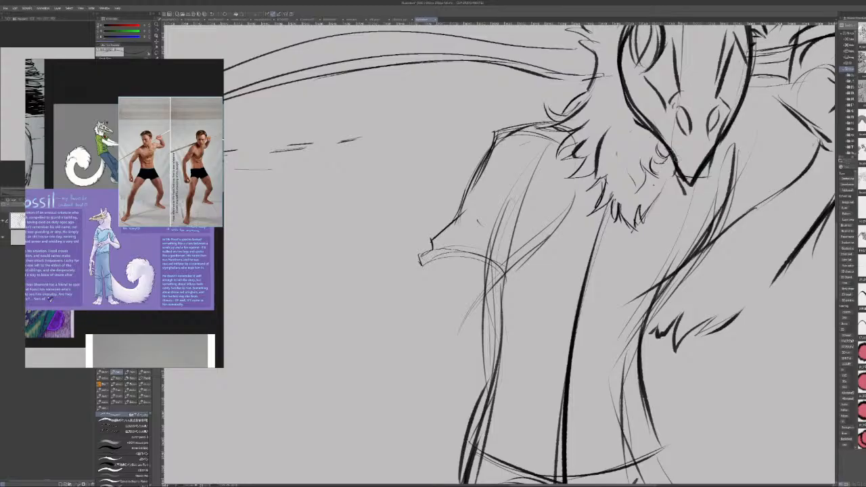
Redo the small fur tufts beside the beak and erase the stray strokes inside the ruff.
{"action": "key", "text": "ctrl+z"}
{"action": "key", "text": "ctrl+z"}
{"action": "key", "text": "ctrl+z"}
{"action": "key", "text": "ctrl+z"}
{"action": "mouse_move", "coordinate": [649, 154]}
{"action": "left_mouse_down"}
{"action": "mouse_move", "coordinate": [660, 161]}
{"action": "mouse_move", "coordinate": [656, 146]}
{"action": "left_mouse_up"}
{"action": "mouse_move", "coordinate": [610, 128]}
{"action": "left_mouse_down"}
{"action": "mouse_move", "coordinate": [596, 164]}
{"action": "mouse_move", "coordinate": [574, 157]}
{"action": "mouse_move", "coordinate": [584, 150]}
{"action": "mouse_move", "coordinate": [566, 158]}
{"action": "mouse_move", "coordinate": [591, 159]}
{"action": "left_mouse_up"}
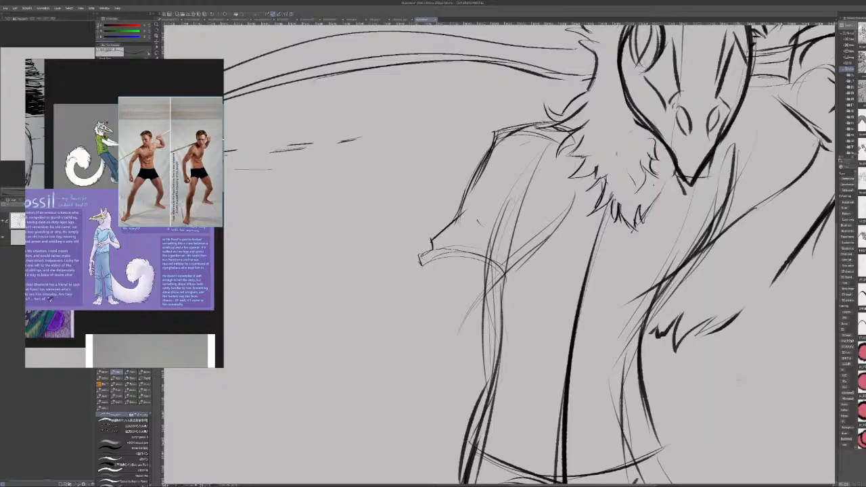
Detail the hilt beside the head and sketch the fingers and hand edge gripping it inside the guard.
{"action": "scroll", "coordinate": [568, 281], "scroll_direction": "down", "scroll_amount": 3}
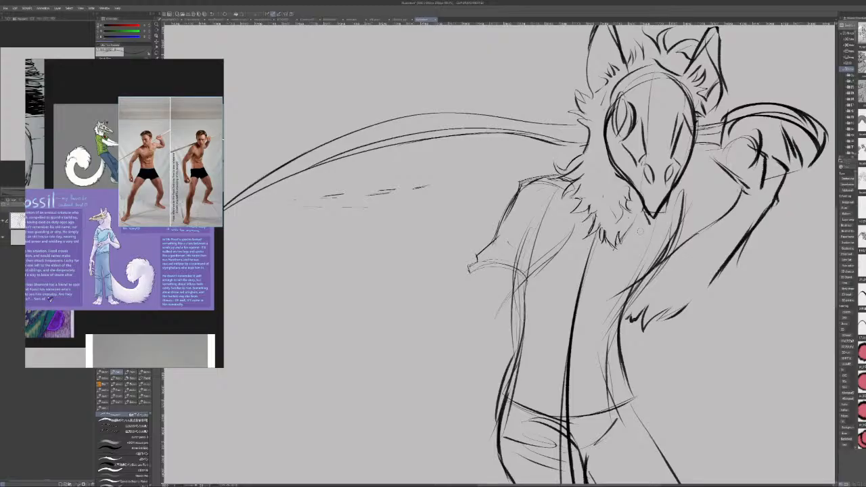
{"action": "left_click_drag", "start_coordinate": [696, 141], "coordinate": [718, 143]}
{"action": "mouse_move", "coordinate": [696, 140]}
{"action": "left_mouse_down"}
{"action": "mouse_move", "coordinate": [717, 144]}
{"action": "mouse_move", "coordinate": [706, 145]}
{"action": "left_mouse_up"}
{"action": "mouse_move", "coordinate": [765, 116]}
{"action": "left_mouse_down"}
{"action": "mouse_move", "coordinate": [759, 149]}
{"action": "mouse_move", "coordinate": [773, 150]}
{"action": "mouse_move", "coordinate": [761, 149]}
{"action": "left_mouse_up"}
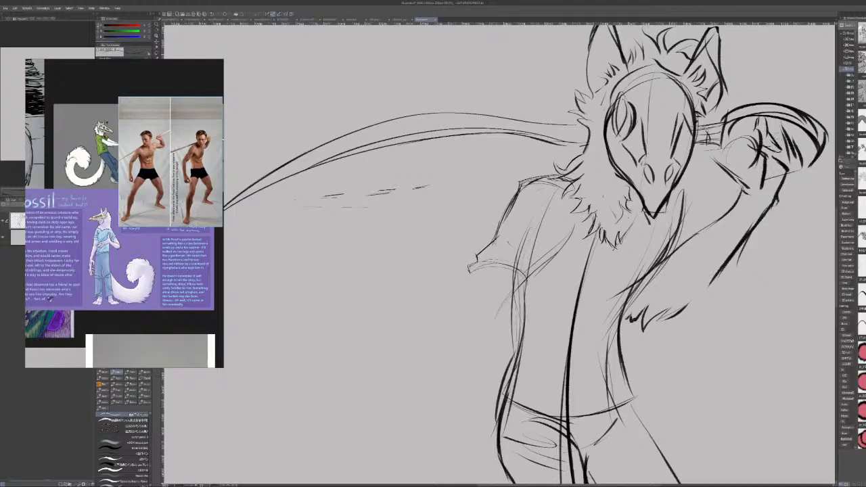
{"action": "mouse_move", "coordinate": [778, 119]}
{"action": "left_mouse_down"}
{"action": "mouse_move", "coordinate": [773, 140]}
{"action": "mouse_move", "coordinate": [786, 140]}
{"action": "mouse_move", "coordinate": [777, 149]}
{"action": "left_mouse_up"}
{"action": "left_click_drag", "start_coordinate": [776, 152], "coordinate": [768, 161]}
{"action": "mouse_move", "coordinate": [801, 130]}
{"action": "left_mouse_down"}
{"action": "mouse_move", "coordinate": [792, 136]}
{"action": "mouse_move", "coordinate": [802, 144]}
{"action": "left_mouse_up"}
{"action": "mouse_move", "coordinate": [811, 138]}
{"action": "left_mouse_down"}
{"action": "mouse_move", "coordinate": [767, 172]}
{"action": "mouse_move", "coordinate": [779, 165]}
{"action": "left_mouse_up"}
{"action": "key", "text": "ctrl+z"}
{"action": "key", "text": "ctrl+z"}
{"action": "left_click_drag", "start_coordinate": [791, 154], "coordinate": [783, 162]}
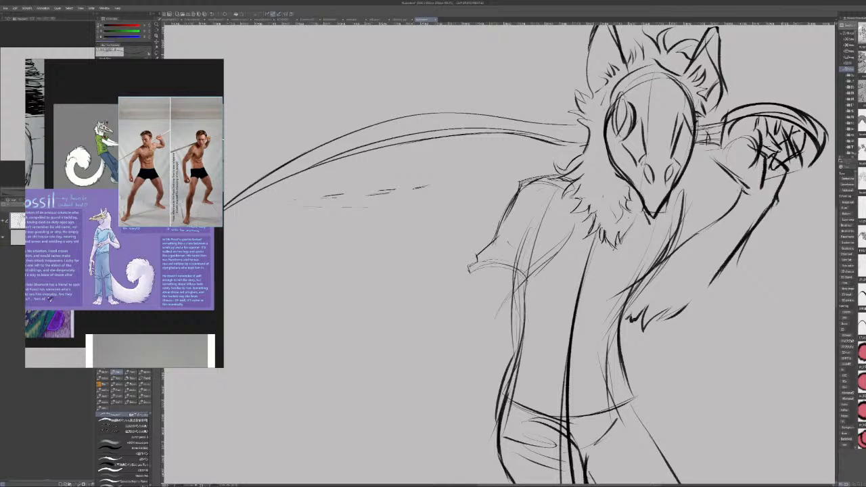
{"action": "mouse_move", "coordinate": [734, 121]}
{"action": "left_mouse_down"}
{"action": "mouse_move", "coordinate": [713, 168]}
{"action": "mouse_move", "coordinate": [713, 160]}
{"action": "left_mouse_up"}
Sketch the other arm's forearm reaching outward from the sleeve, with a rough bent hand and fingers.
{"action": "left_click_drag", "start_coordinate": [502, 273], "coordinate": [398, 298]}
{"action": "left_click_drag", "start_coordinate": [348, 285], "coordinate": [374, 317]}
{"action": "mouse_move", "coordinate": [405, 274]}
{"action": "left_mouse_down"}
{"action": "mouse_move", "coordinate": [409, 302]}
{"action": "mouse_move", "coordinate": [449, 323]}
{"action": "mouse_move", "coordinate": [448, 314]}
{"action": "left_mouse_up"}
{"action": "mouse_move", "coordinate": [381, 261]}
{"action": "left_mouse_down"}
{"action": "mouse_move", "coordinate": [371, 277]}
{"action": "mouse_move", "coordinate": [388, 278]}
{"action": "mouse_move", "coordinate": [334, 312]}
{"action": "left_mouse_up"}
{"action": "left_click_drag", "start_coordinate": [343, 291], "coordinate": [361, 311]}
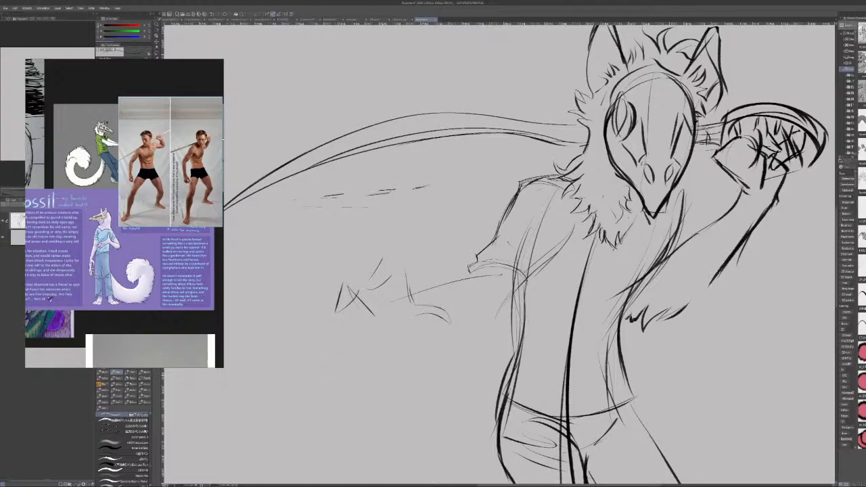
{"action": "mouse_move", "coordinate": [356, 285]}
{"action": "left_mouse_down"}
{"action": "mouse_move", "coordinate": [351, 314]}
{"action": "mouse_move", "coordinate": [372, 291]}
{"action": "mouse_move", "coordinate": [369, 268]}
{"action": "mouse_move", "coordinate": [384, 261]}
{"action": "mouse_move", "coordinate": [420, 308]}
{"action": "mouse_move", "coordinate": [453, 315]}
{"action": "left_mouse_up"}
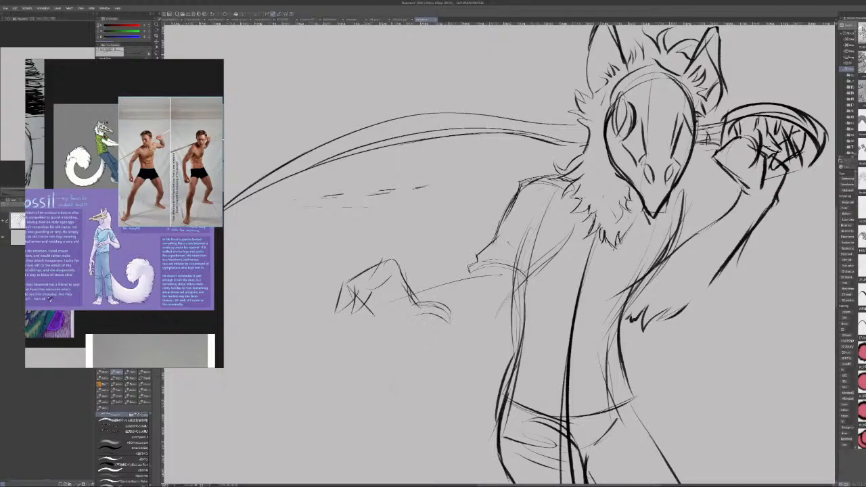
Shift the reference board and try out a shorter, more steeply curved tip over the sword blade.
{"action": "left_click_drag", "start_coordinate": [178, 304], "coordinate": [142, 359]}
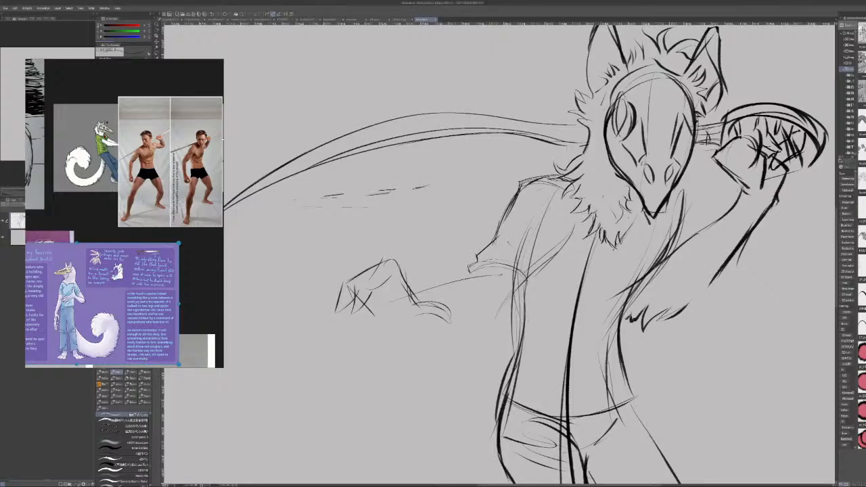
{"action": "mouse_move", "coordinate": [589, 143]}
{"action": "left_mouse_down"}
{"action": "mouse_move", "coordinate": [405, 142]}
{"action": "mouse_move", "coordinate": [341, 168]}
{"action": "left_mouse_up"}
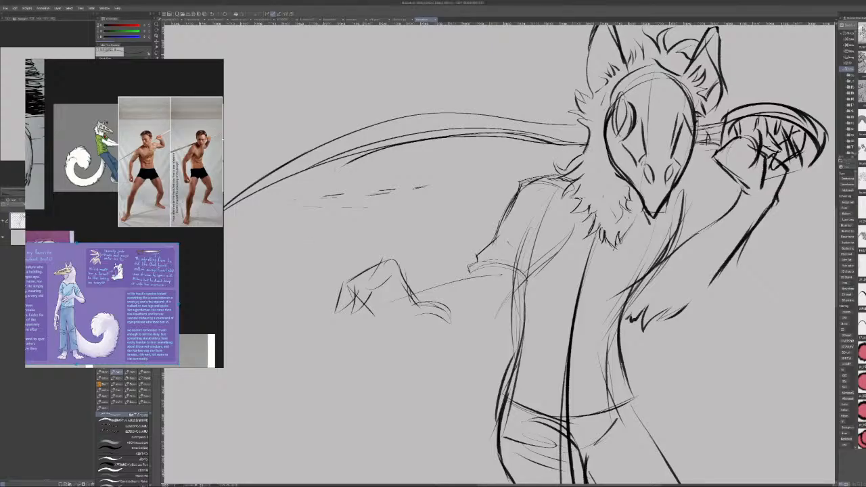
{"action": "mouse_move", "coordinate": [383, 146]}
{"action": "left_mouse_down"}
{"action": "mouse_move", "coordinate": [328, 172]}
{"action": "mouse_move", "coordinate": [483, 112]}
{"action": "left_mouse_up"}
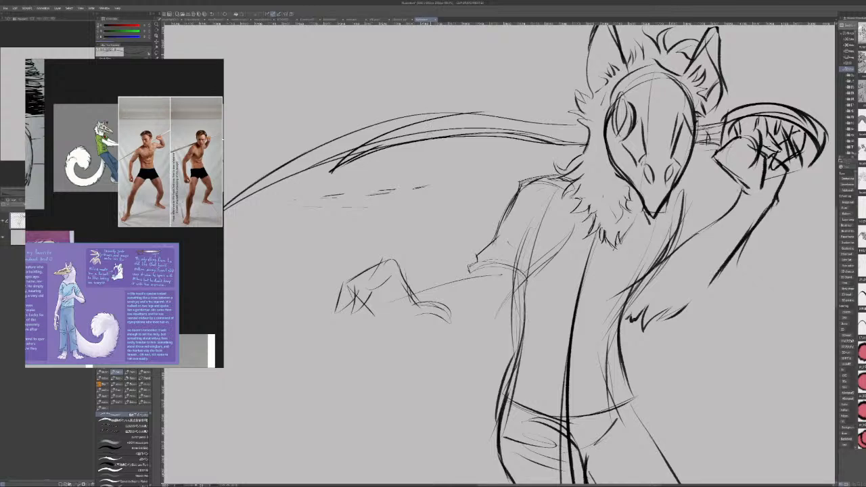
{"action": "key", "text": "ctrl+z"}
{"action": "left_click_drag", "start_coordinate": [319, 177], "coordinate": [390, 146]}
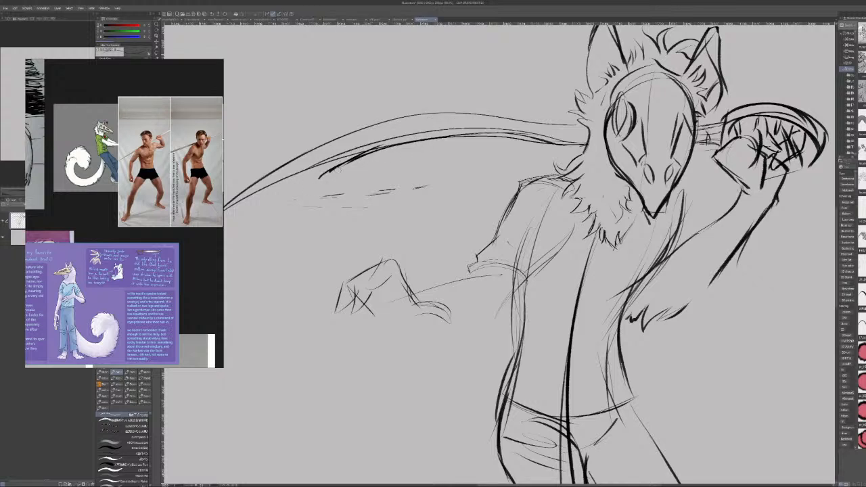
Erase the long blade tip, the doubled blade edges and the stray dashes beneath the sword.
{"action": "mouse_move", "coordinate": [329, 159]}
{"action": "left_mouse_down"}
{"action": "mouse_move", "coordinate": [396, 119]}
{"action": "mouse_move", "coordinate": [347, 152]}
{"action": "mouse_move", "coordinate": [233, 200]}
{"action": "left_mouse_up"}
{"action": "left_click_drag", "start_coordinate": [289, 177], "coordinate": [225, 207]}
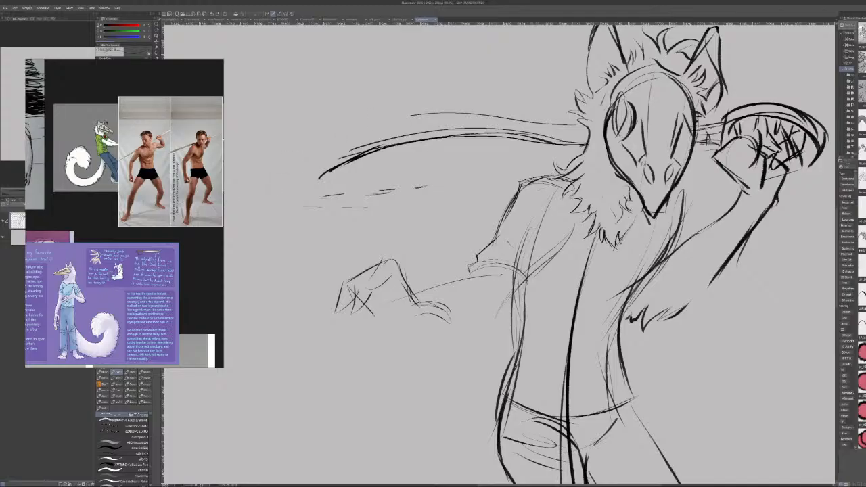
{"action": "mouse_move", "coordinate": [326, 171]}
{"action": "left_mouse_down"}
{"action": "mouse_move", "coordinate": [413, 135]}
{"action": "mouse_move", "coordinate": [494, 129]}
{"action": "mouse_move", "coordinate": [504, 138]}
{"action": "mouse_move", "coordinate": [563, 143]}
{"action": "left_mouse_up"}
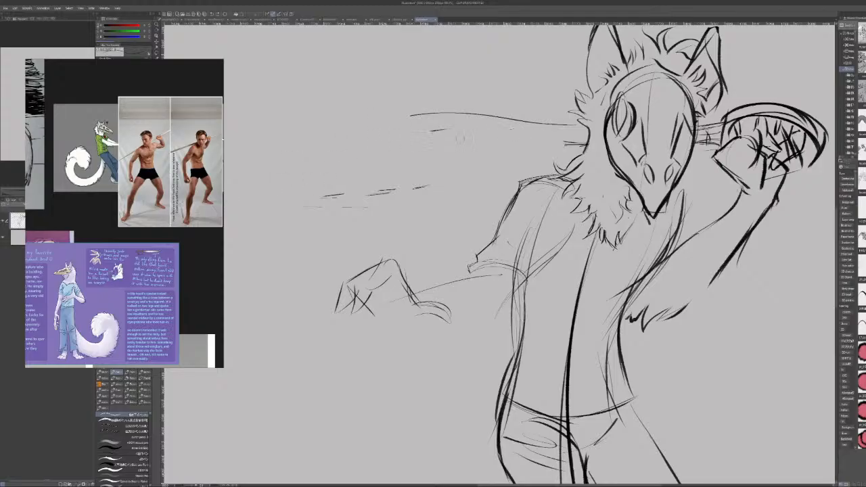
{"action": "left_click_drag", "start_coordinate": [464, 140], "coordinate": [432, 132]}
{"action": "mouse_move", "coordinate": [427, 186]}
{"action": "left_mouse_down"}
{"action": "mouse_move", "coordinate": [374, 186]}
{"action": "mouse_move", "coordinate": [304, 205]}
{"action": "left_mouse_up"}
Redraw the sword as a shorter curved blade, with smooth lower and upper edges meeting in a sharp tip.
{"action": "mouse_move", "coordinate": [581, 143]}
{"action": "left_mouse_down"}
{"action": "mouse_move", "coordinate": [532, 139]}
{"action": "mouse_move", "coordinate": [380, 154]}
{"action": "mouse_move", "coordinate": [399, 146]}
{"action": "left_mouse_up"}
{"action": "key", "text": "ctrl+z"}
{"action": "left_click_drag", "start_coordinate": [341, 173], "coordinate": [405, 131]}
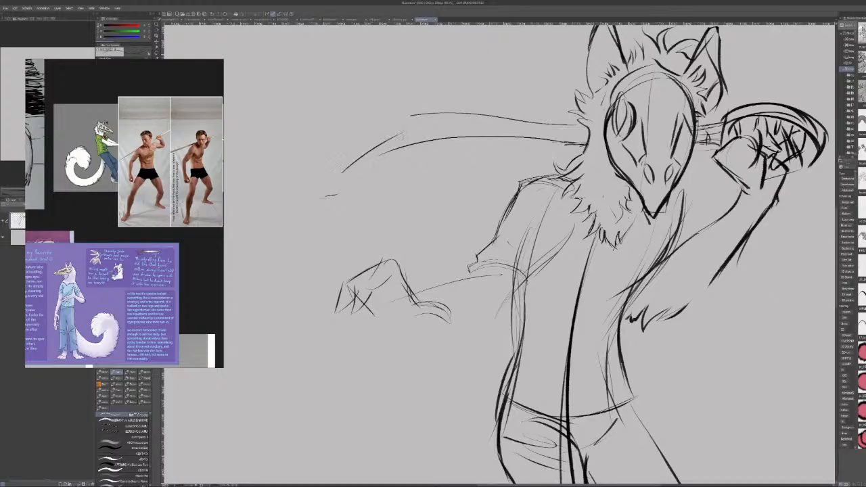
{"action": "key", "text": "ctrl+z"}
{"action": "left_click_drag", "start_coordinate": [333, 173], "coordinate": [410, 124]}
{"action": "mouse_move", "coordinate": [362, 149]}
{"action": "left_mouse_down"}
{"action": "mouse_move", "coordinate": [411, 125]}
{"action": "mouse_move", "coordinate": [519, 115]}
{"action": "left_mouse_up"}
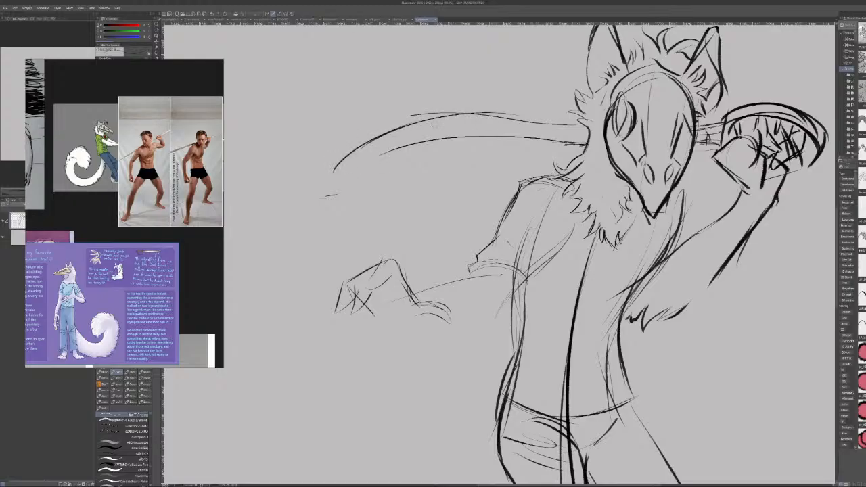
{"action": "mouse_move", "coordinate": [392, 133]}
{"action": "left_mouse_down"}
{"action": "mouse_move", "coordinate": [434, 119]}
{"action": "mouse_move", "coordinate": [544, 124]}
{"action": "left_mouse_up"}
{"action": "left_click_drag", "start_coordinate": [451, 117], "coordinate": [563, 125]}
{"action": "left_click_drag", "start_coordinate": [326, 178], "coordinate": [430, 140]}
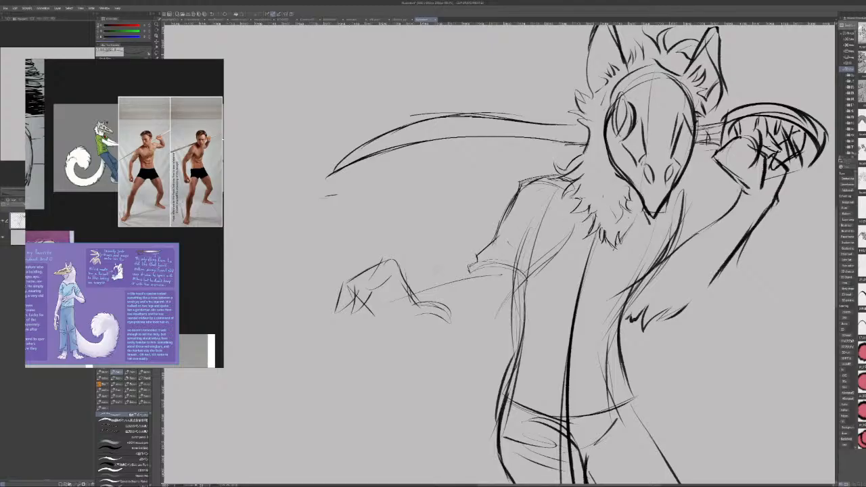
Check the sword on the character sheet, erase the guard's heavy doubled strokes and redraw its inner edge.
{"action": "scroll", "coordinate": [145, 254], "scroll_direction": "up", "scroll_amount": 10}
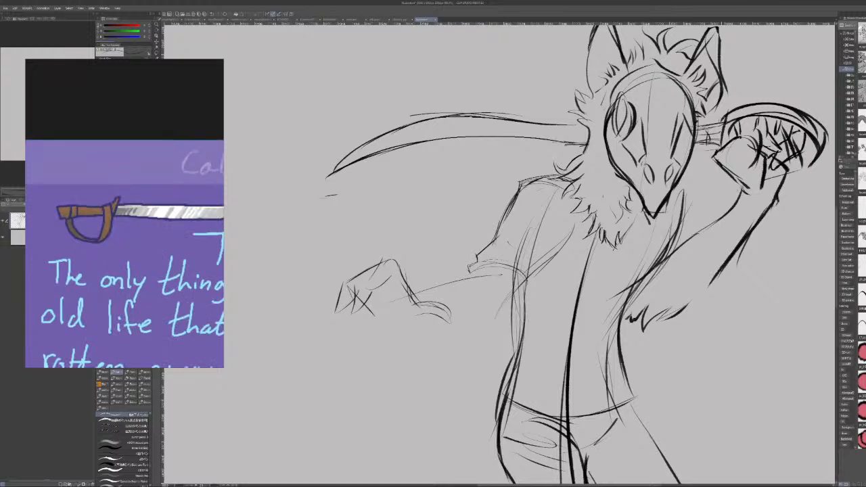
{"action": "mouse_move", "coordinate": [727, 117]}
{"action": "left_mouse_down"}
{"action": "mouse_move", "coordinate": [722, 139]}
{"action": "mouse_move", "coordinate": [730, 126]}
{"action": "mouse_move", "coordinate": [782, 114]}
{"action": "mouse_move", "coordinate": [817, 136]}
{"action": "mouse_move", "coordinate": [822, 153]}
{"action": "left_mouse_up"}
{"action": "mouse_move", "coordinate": [803, 158]}
{"action": "left_mouse_down"}
{"action": "mouse_move", "coordinate": [819, 143]}
{"action": "mouse_move", "coordinate": [809, 167]}
{"action": "left_mouse_up"}
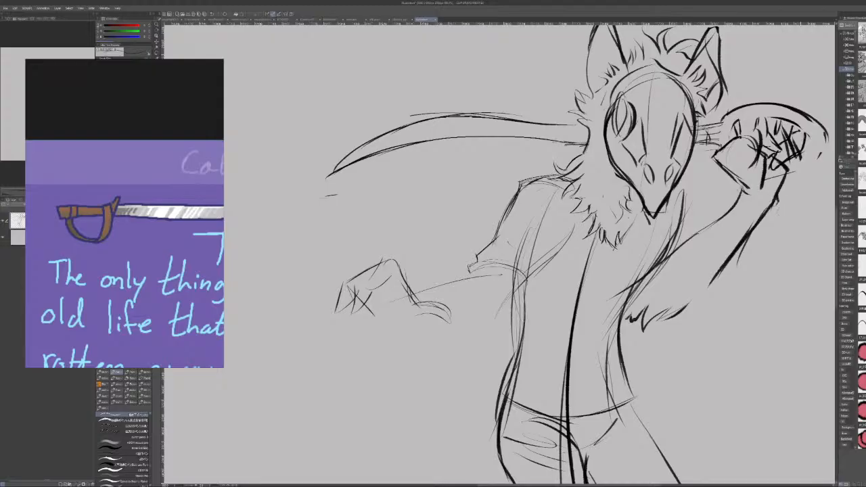
{"action": "left_click_drag", "start_coordinate": [778, 116], "coordinate": [736, 129]}
Examine the character sheet's notes, skeleton, fursuit head and sword details alongside the pose references.
{"action": "scroll", "coordinate": [81, 258], "scroll_direction": "down", "scroll_amount": 10}
{"action": "left_click_drag", "start_coordinate": [51, 289], "coordinate": [117, 294]}
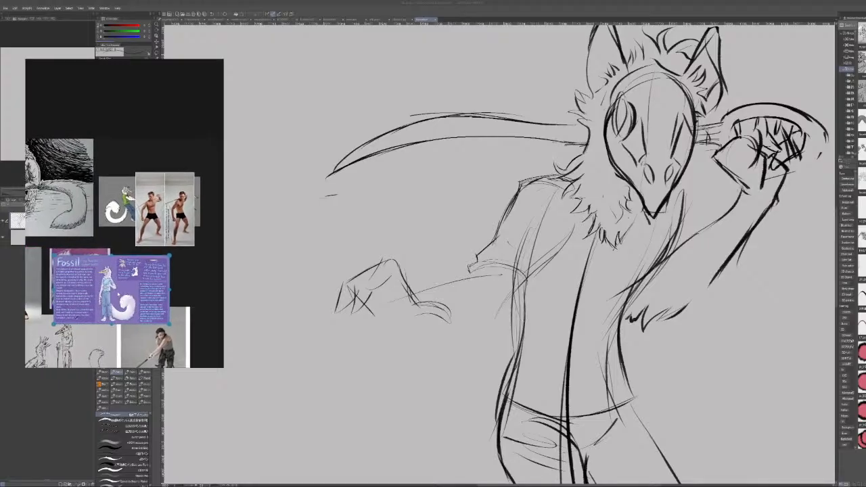
{"action": "scroll", "coordinate": [117, 294], "scroll_direction": "down", "scroll_amount": 4}
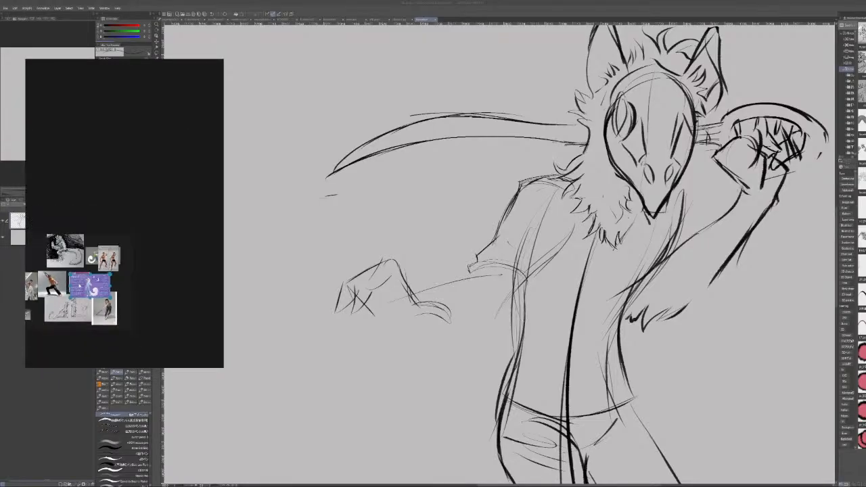
{"action": "scroll", "coordinate": [64, 284], "scroll_direction": "up", "scroll_amount": 8}
{"action": "mouse_move", "coordinate": [64, 284]}
{"action": "left_mouse_down"}
{"action": "mouse_move", "coordinate": [108, 277]}
{"action": "mouse_move", "coordinate": [98, 284]}
{"action": "left_mouse_up"}
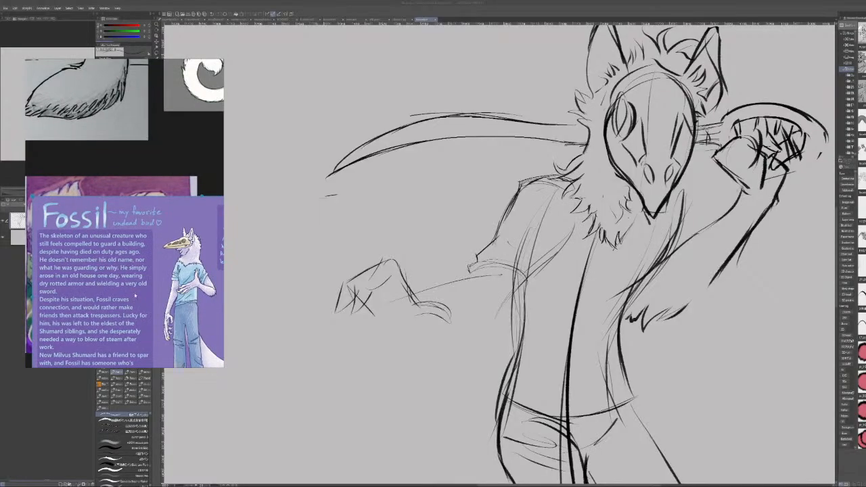
{"action": "left_click_drag", "start_coordinate": [135, 296], "coordinate": [18, 274]}
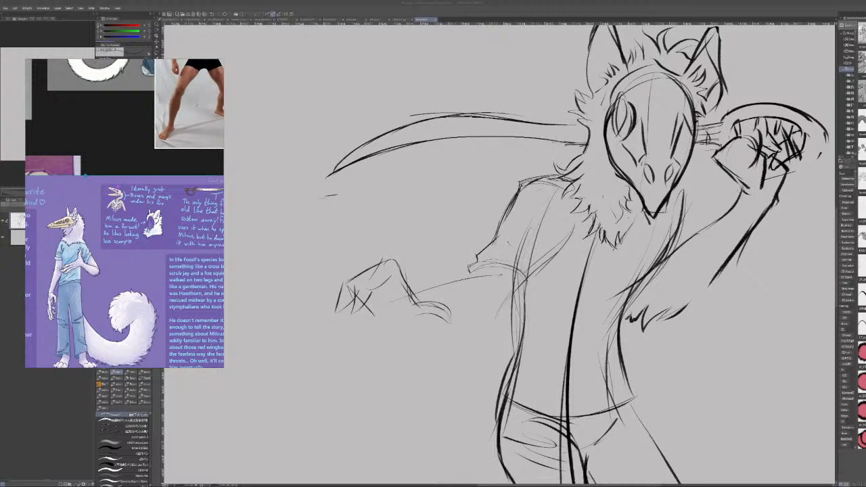
{"action": "scroll", "coordinate": [122, 196], "scroll_direction": "up", "scroll_amount": 3}
{"action": "scroll", "coordinate": [122, 196], "scroll_direction": "up", "scroll_amount": 3}
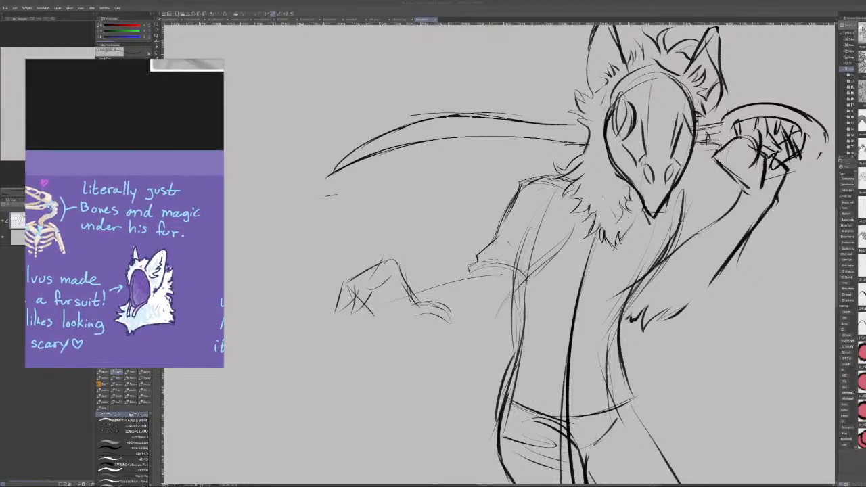
{"action": "mouse_move", "coordinate": [122, 284]}
{"action": "left_mouse_down"}
{"action": "mouse_move", "coordinate": [150, 289]}
{"action": "mouse_move", "coordinate": [153, 304]}
{"action": "mouse_move", "coordinate": [85, 214]}
{"action": "left_mouse_up"}
{"action": "scroll", "coordinate": [124, 214], "scroll_direction": "down", "scroll_amount": 2}
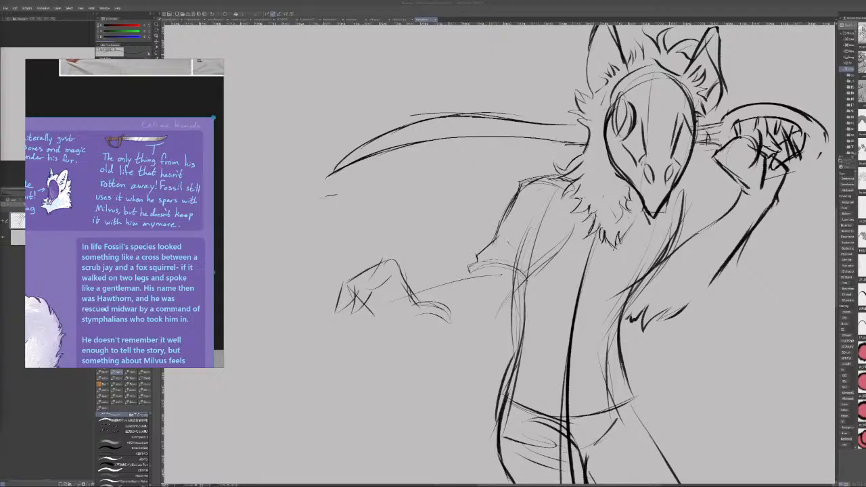
{"action": "scroll", "coordinate": [97, 308], "scroll_direction": "down", "scroll_amount": 5}
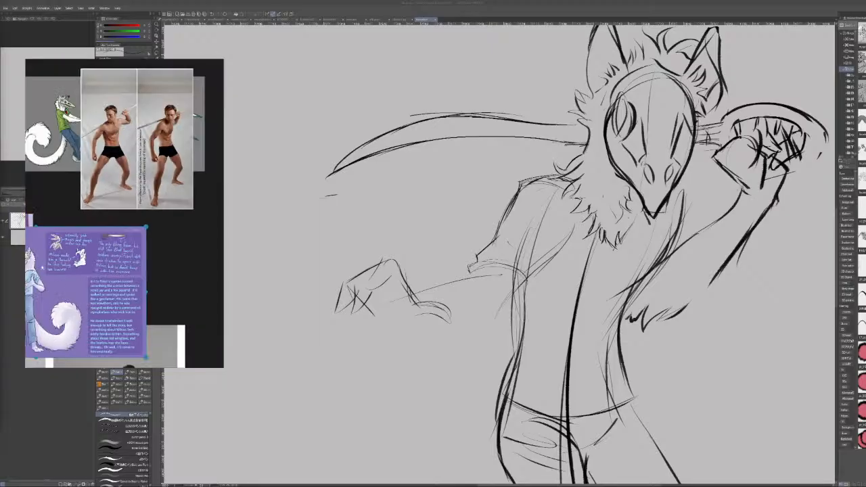
{"action": "scroll", "coordinate": [124, 214], "scroll_direction": "up", "scroll_amount": 3}
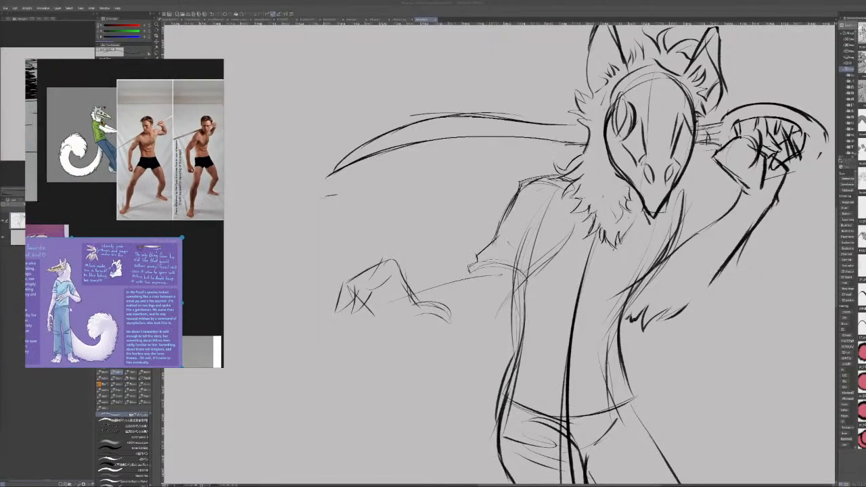
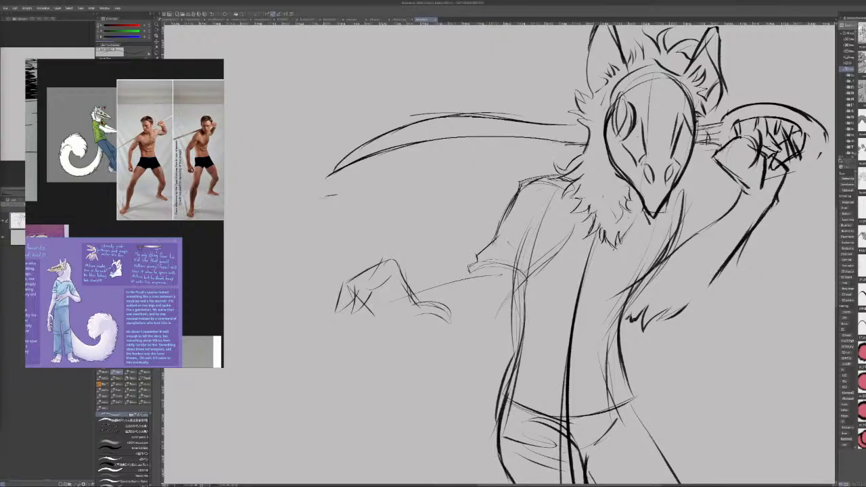
Darken the skull's eye sockets and strengthen the line along the far side of the beak.
{"action": "mouse_move", "coordinate": [632, 137]}
{"action": "left_mouse_down"}
{"action": "mouse_move", "coordinate": [631, 104]}
{"action": "mouse_move", "coordinate": [634, 116]}
{"action": "mouse_move", "coordinate": [617, 126]}
{"action": "left_mouse_up"}
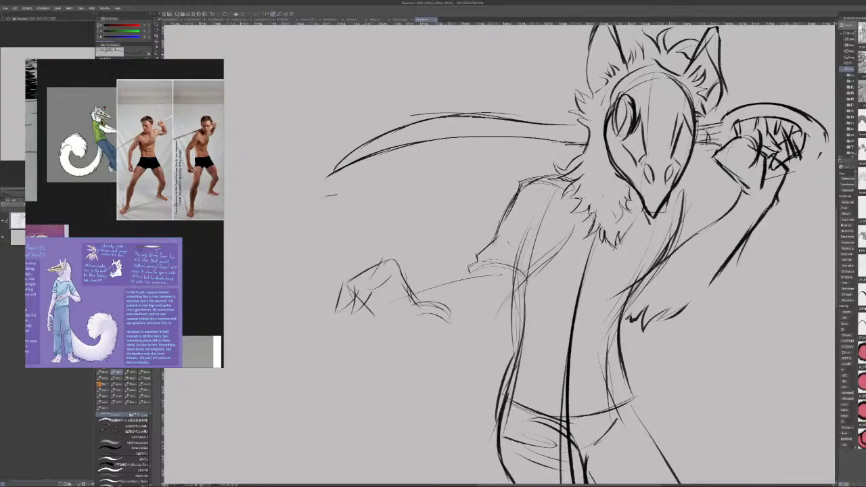
{"action": "left_click_drag", "start_coordinate": [615, 96], "coordinate": [620, 137]}
{"action": "mouse_move", "coordinate": [675, 141]}
{"action": "left_mouse_down"}
{"action": "mouse_move", "coordinate": [687, 109]}
{"action": "mouse_move", "coordinate": [695, 121]}
{"action": "mouse_move", "coordinate": [667, 203]}
{"action": "left_mouse_up"}
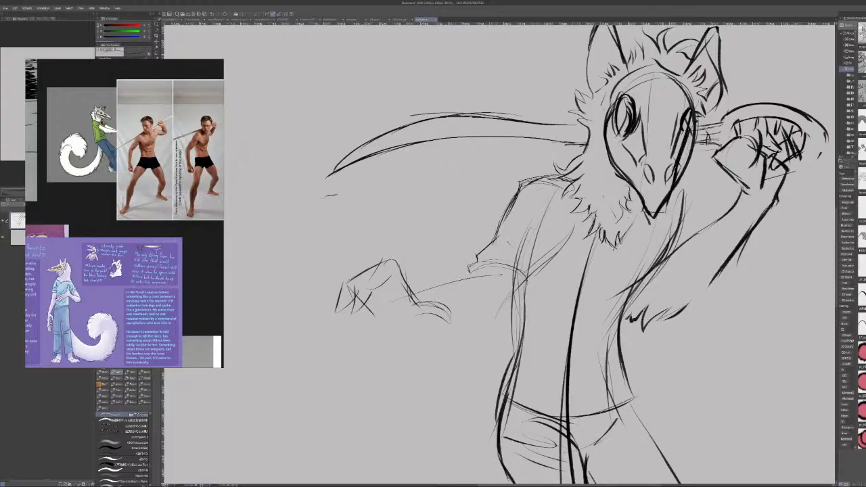
Clean up the handle lines beside the head and redraw the guard and the blade's upper edge with bolder strokes.
{"action": "mouse_move", "coordinate": [690, 134]}
{"action": "left_mouse_down"}
{"action": "mouse_move", "coordinate": [675, 189]}
{"action": "mouse_move", "coordinate": [702, 124]}
{"action": "mouse_move", "coordinate": [705, 144]}
{"action": "mouse_move", "coordinate": [722, 124]}
{"action": "mouse_move", "coordinate": [703, 134]}
{"action": "mouse_move", "coordinate": [704, 146]}
{"action": "left_mouse_up"}
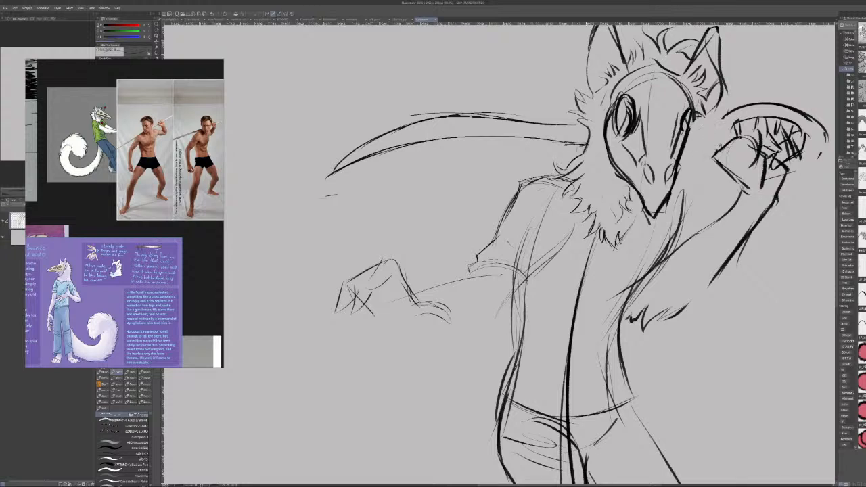
{"action": "mouse_move", "coordinate": [685, 145]}
{"action": "left_mouse_down"}
{"action": "mouse_move", "coordinate": [722, 148]}
{"action": "mouse_move", "coordinate": [716, 126]}
{"action": "mouse_move", "coordinate": [725, 117]}
{"action": "mouse_move", "coordinate": [778, 100]}
{"action": "left_mouse_up"}
{"action": "mouse_move", "coordinate": [722, 128]}
{"action": "left_mouse_down"}
{"action": "mouse_move", "coordinate": [782, 101]}
{"action": "mouse_move", "coordinate": [761, 100]}
{"action": "left_mouse_up"}
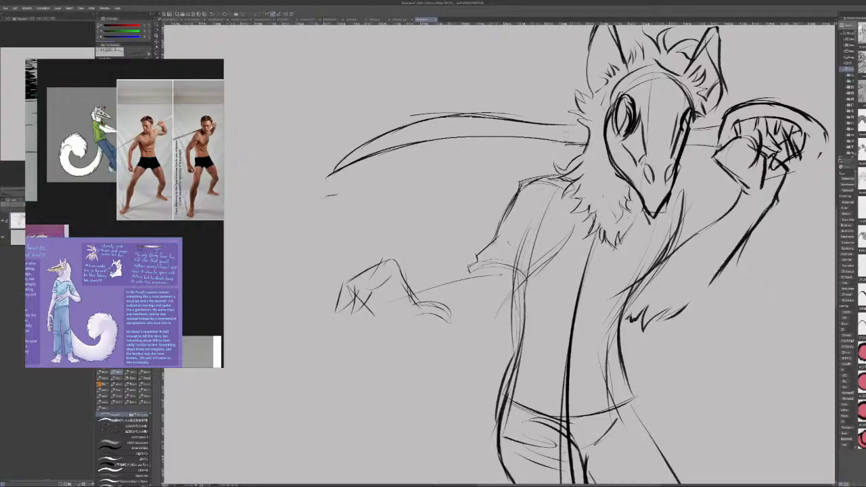
{"action": "mouse_move", "coordinate": [553, 125]}
{"action": "left_mouse_down"}
{"action": "mouse_move", "coordinate": [568, 124]}
{"action": "mouse_move", "coordinate": [584, 125]}
{"action": "mouse_move", "coordinate": [419, 116]}
{"action": "mouse_move", "coordinate": [320, 177]}
{"action": "left_mouse_up"}
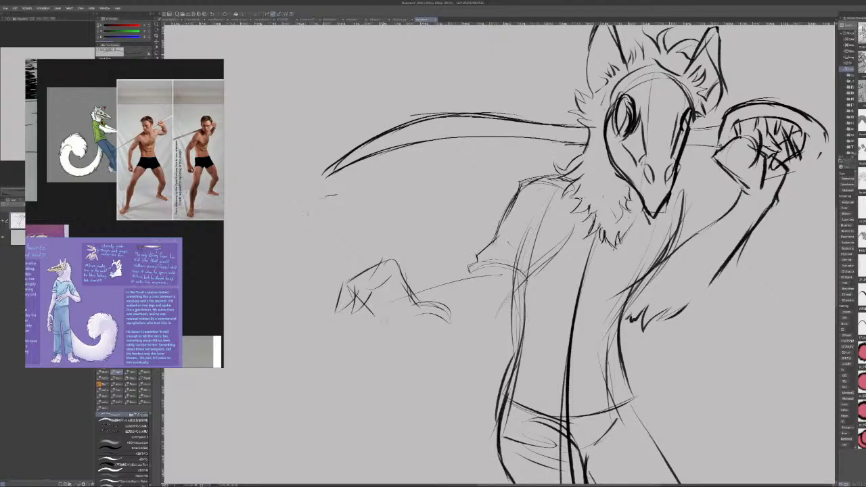
Sketch the outstretched forearm's underside and upper edge, adding a small fur tuft at the elbow.
{"action": "mouse_move", "coordinate": [384, 316]}
{"action": "left_mouse_down"}
{"action": "mouse_move", "coordinate": [410, 315]}
{"action": "mouse_move", "coordinate": [383, 313]}
{"action": "left_mouse_up"}
{"action": "left_click_drag", "start_coordinate": [449, 305], "coordinate": [510, 299]}
{"action": "mouse_move", "coordinate": [434, 310]}
{"action": "left_mouse_down"}
{"action": "mouse_move", "coordinate": [519, 305]}
{"action": "mouse_move", "coordinate": [545, 292]}
{"action": "mouse_move", "coordinate": [519, 300]}
{"action": "mouse_move", "coordinate": [544, 288]}
{"action": "mouse_move", "coordinate": [540, 274]}
{"action": "left_mouse_up"}
{"action": "key", "text": "ctrl+z"}
{"action": "left_click_drag", "start_coordinate": [523, 283], "coordinate": [541, 273]}
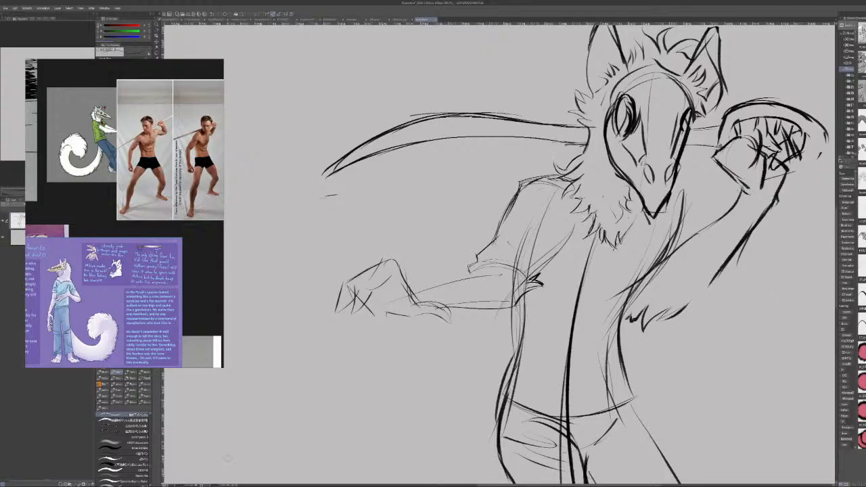
{"action": "mouse_move", "coordinate": [411, 293]}
{"action": "left_mouse_down"}
{"action": "mouse_move", "coordinate": [463, 272]}
{"action": "mouse_move", "coordinate": [516, 280]}
{"action": "left_mouse_up"}
{"action": "key", "text": "ctrl+z"}
{"action": "left_click_drag", "start_coordinate": [465, 272], "coordinate": [517, 279]}
{"action": "mouse_move", "coordinate": [486, 247]}
{"action": "left_mouse_down"}
{"action": "mouse_move", "coordinate": [511, 206]}
{"action": "mouse_move", "coordinate": [487, 230]}
{"action": "left_mouse_up"}
{"action": "mouse_move", "coordinate": [487, 231]}
{"action": "left_mouse_down"}
{"action": "mouse_move", "coordinate": [547, 236]}
{"action": "mouse_move", "coordinate": [554, 246]}
{"action": "left_mouse_up"}
{"action": "mouse_move", "coordinate": [545, 245]}
{"action": "left_mouse_down"}
{"action": "mouse_move", "coordinate": [559, 259]}
{"action": "mouse_move", "coordinate": [566, 235]}
{"action": "left_mouse_up"}
{"action": "left_click_drag", "start_coordinate": [562, 241], "coordinate": [577, 234]}
{"action": "key", "text": "ctrl+z"}
{"action": "key", "text": "ctrl+z"}
{"action": "key", "text": "ctrl+z"}
{"action": "key", "text": "ctrl+z"}
{"action": "key", "text": "ctrl+z"}
{"action": "key", "text": "ctrl+z"}
{"action": "key", "text": "ctrl+z"}
{"action": "key", "text": "ctrl+z"}
Redraw the outstretched arm's sleeve hem as a curved band with jagged folds along its outer edge.
{"action": "left_click_drag", "start_coordinate": [481, 252], "coordinate": [547, 247]}
{"action": "key", "text": "ctrl+z"}
{"action": "left_click_drag", "start_coordinate": [492, 242], "coordinate": [560, 250]}
{"action": "mouse_move", "coordinate": [494, 247]}
{"action": "left_mouse_down"}
{"action": "mouse_move", "coordinate": [482, 241]}
{"action": "mouse_move", "coordinate": [505, 232]}
{"action": "left_mouse_up"}
{"action": "mouse_move", "coordinate": [497, 237]}
{"action": "left_mouse_down"}
{"action": "mouse_move", "coordinate": [490, 232]}
{"action": "mouse_move", "coordinate": [519, 229]}
{"action": "mouse_move", "coordinate": [506, 215]}
{"action": "mouse_move", "coordinate": [511, 243]}
{"action": "left_mouse_up"}
{"action": "left_click_drag", "start_coordinate": [509, 255], "coordinate": [549, 245]}
{"action": "mouse_move", "coordinate": [503, 220]}
{"action": "left_mouse_down"}
{"action": "mouse_move", "coordinate": [520, 182]}
{"action": "mouse_move", "coordinate": [563, 176]}
{"action": "mouse_move", "coordinate": [535, 174]}
{"action": "left_mouse_up"}
{"action": "key", "text": "ctrl+z"}
{"action": "key", "text": "ctrl+z"}
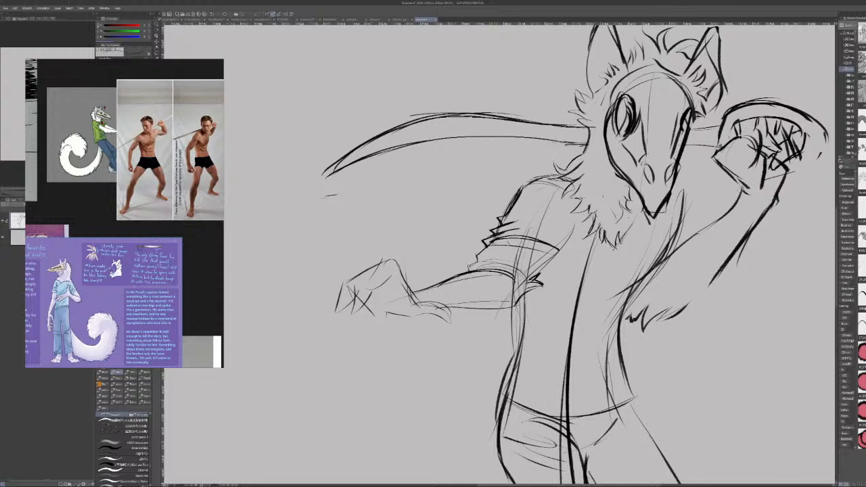
Add fur strokes at the base of the ear and thicken the skull's near outline down to the beak tip.
{"action": "mouse_move", "coordinate": [616, 70]}
{"action": "left_mouse_down"}
{"action": "mouse_move", "coordinate": [611, 54]}
{"action": "mouse_move", "coordinate": [600, 56]}
{"action": "mouse_move", "coordinate": [603, 92]}
{"action": "left_mouse_up"}
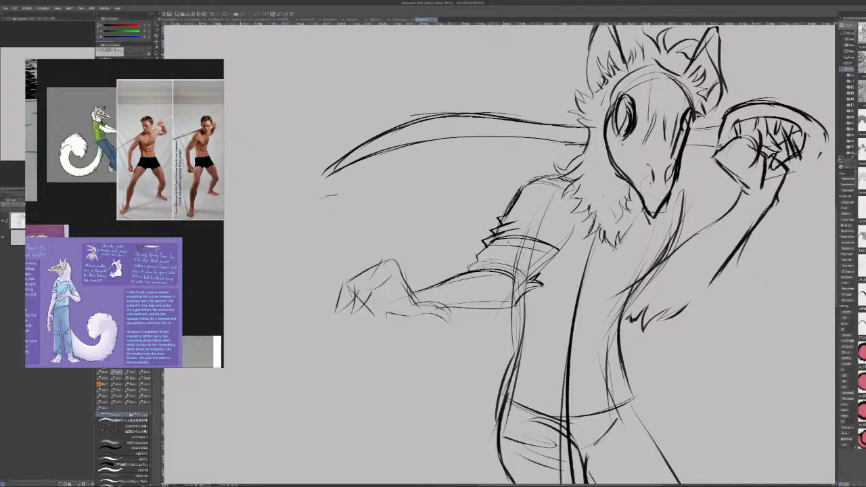
{"action": "left_click_drag", "start_coordinate": [606, 125], "coordinate": [648, 214]}
{"action": "mouse_move", "coordinate": [643, 199]}
{"action": "left_mouse_down"}
{"action": "mouse_move", "coordinate": [609, 122]}
{"action": "mouse_move", "coordinate": [637, 199]}
{"action": "left_mouse_up"}
{"action": "key", "text": "ctrl+z"}
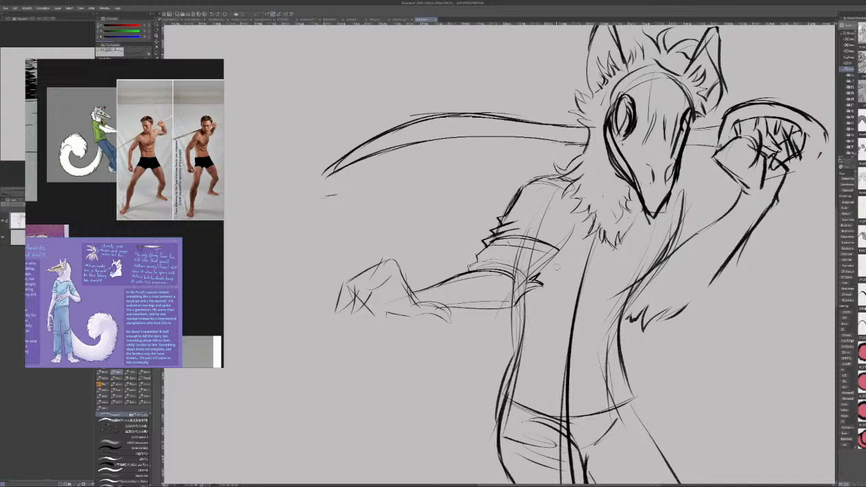
Fill the skull's two eye sockets with dark scribbled shading.
{"action": "left_click_drag", "start_coordinate": [624, 142], "coordinate": [643, 125]}
{"action": "key", "text": "ctrl+z"}
{"action": "mouse_move", "coordinate": [622, 131]}
{"action": "left_mouse_down"}
{"action": "mouse_move", "coordinate": [625, 105]}
{"action": "mouse_move", "coordinate": [621, 136]}
{"action": "left_mouse_up"}
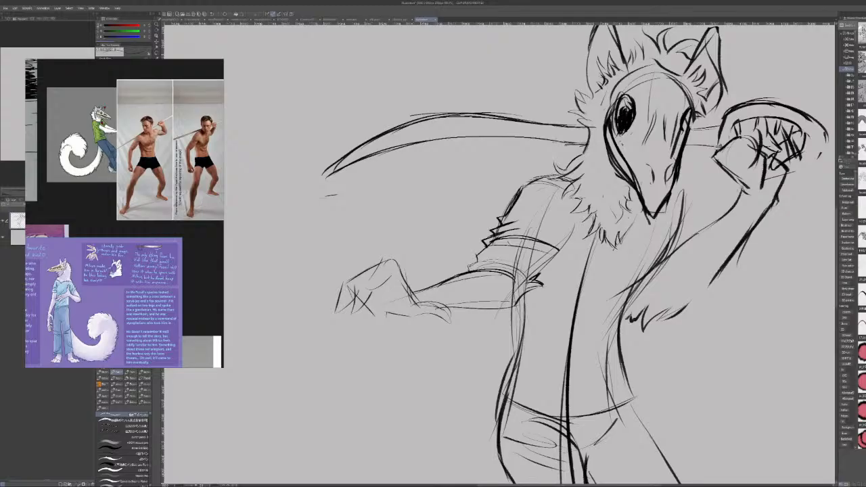
{"action": "mouse_move", "coordinate": [685, 122]}
{"action": "left_mouse_down"}
{"action": "mouse_move", "coordinate": [679, 144]}
{"action": "mouse_move", "coordinate": [683, 125]}
{"action": "mouse_move", "coordinate": [680, 135]}
{"action": "left_mouse_up"}
Redraw the near nostril and the angular hollow above it on the skull's snout.
{"action": "mouse_move", "coordinate": [644, 167]}
{"action": "left_mouse_down"}
{"action": "mouse_move", "coordinate": [652, 172]}
{"action": "mouse_move", "coordinate": [647, 190]}
{"action": "left_mouse_up"}
{"action": "mouse_move", "coordinate": [642, 152]}
{"action": "left_mouse_down"}
{"action": "mouse_move", "coordinate": [636, 166]}
{"action": "mouse_move", "coordinate": [639, 157]}
{"action": "left_mouse_up"}
{"action": "left_click_drag", "start_coordinate": [639, 129], "coordinate": [626, 161]}
{"action": "key", "text": "ctrl+z"}
{"action": "left_click_drag", "start_coordinate": [635, 160], "coordinate": [632, 168]}
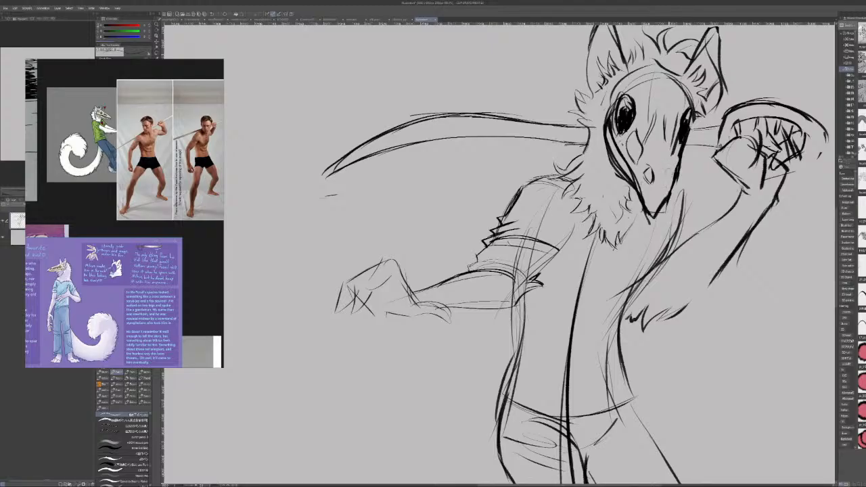
Draw the far nostril, reshape the far eye socket and thicken the skull's brow outline above it.
{"action": "left_click_drag", "start_coordinate": [670, 174], "coordinate": [667, 182]}
{"action": "mouse_move", "coordinate": [677, 147]}
{"action": "left_mouse_down"}
{"action": "mouse_move", "coordinate": [673, 162]}
{"action": "mouse_move", "coordinate": [682, 137]}
{"action": "left_mouse_up"}
{"action": "mouse_move", "coordinate": [685, 106]}
{"action": "left_mouse_down"}
{"action": "mouse_move", "coordinate": [679, 132]}
{"action": "mouse_move", "coordinate": [691, 130]}
{"action": "mouse_move", "coordinate": [681, 146]}
{"action": "left_mouse_up"}
{"action": "left_click_drag", "start_coordinate": [684, 140], "coordinate": [678, 158]}
{"action": "left_click_drag", "start_coordinate": [691, 123], "coordinate": [680, 162]}
{"action": "key", "text": "ctrl+z"}
{"action": "mouse_move", "coordinate": [697, 106]}
{"action": "left_mouse_down"}
{"action": "mouse_move", "coordinate": [688, 128]}
{"action": "mouse_move", "coordinate": [692, 111]}
{"action": "mouse_move", "coordinate": [666, 67]}
{"action": "left_mouse_up"}
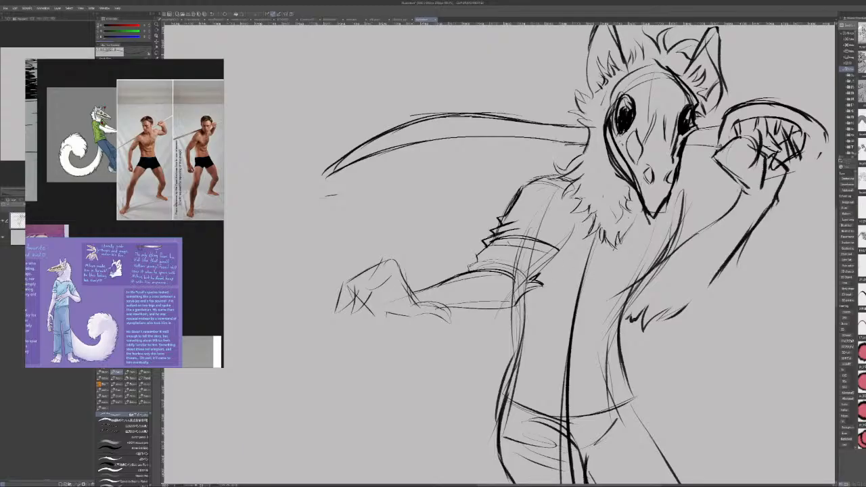
Sketch long pointed clawed fingers and the knuckle lines on the outstretched hand.
{"action": "left_click_drag", "start_coordinate": [379, 303], "coordinate": [398, 317]}
{"action": "mouse_move", "coordinate": [341, 287]}
{"action": "left_mouse_down"}
{"action": "mouse_move", "coordinate": [328, 332]}
{"action": "mouse_move", "coordinate": [330, 323]}
{"action": "left_mouse_up"}
{"action": "mouse_move", "coordinate": [357, 290]}
{"action": "left_mouse_down"}
{"action": "mouse_move", "coordinate": [343, 318]}
{"action": "mouse_move", "coordinate": [347, 337]}
{"action": "mouse_move", "coordinate": [352, 328]}
{"action": "left_mouse_up"}
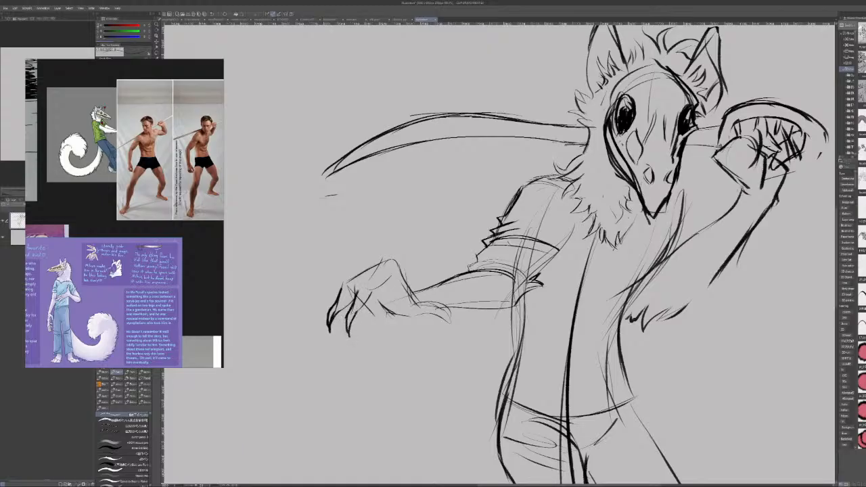
{"action": "left_click_drag", "start_coordinate": [376, 269], "coordinate": [364, 330]}
{"action": "mouse_move", "coordinate": [375, 295]}
{"action": "left_mouse_down"}
{"action": "mouse_move", "coordinate": [366, 330]}
{"action": "mouse_move", "coordinate": [368, 321]}
{"action": "left_mouse_up"}
{"action": "mouse_move", "coordinate": [393, 277]}
{"action": "left_mouse_down"}
{"action": "mouse_move", "coordinate": [377, 295]}
{"action": "mouse_move", "coordinate": [372, 282]}
{"action": "mouse_move", "coordinate": [363, 304]}
{"action": "mouse_move", "coordinate": [396, 257]}
{"action": "mouse_move", "coordinate": [413, 292]}
{"action": "mouse_move", "coordinate": [370, 280]}
{"action": "left_mouse_up"}
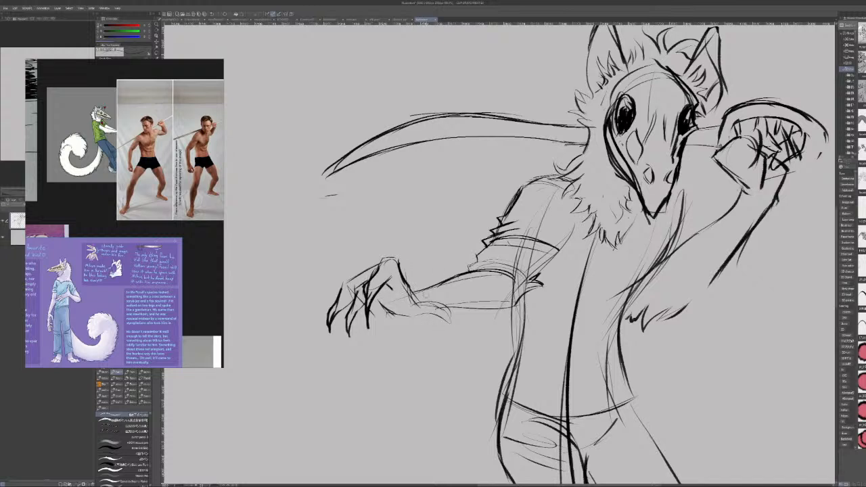
Lengthen one claw on the outstretched hand and define the thumb and the wrist's underside.
{"action": "key", "text": "ctrl+z"}
{"action": "key", "text": "ctrl+z"}
{"action": "mouse_move", "coordinate": [353, 299]}
{"action": "left_mouse_down"}
{"action": "mouse_move", "coordinate": [364, 287]}
{"action": "mouse_move", "coordinate": [348, 309]}
{"action": "mouse_move", "coordinate": [348, 342]}
{"action": "left_mouse_up"}
{"action": "mouse_move", "coordinate": [414, 316]}
{"action": "left_mouse_down"}
{"action": "mouse_move", "coordinate": [468, 304]}
{"action": "mouse_move", "coordinate": [440, 313]}
{"action": "mouse_move", "coordinate": [413, 308]}
{"action": "mouse_move", "coordinate": [436, 307]}
{"action": "mouse_move", "coordinate": [428, 291]}
{"action": "mouse_move", "coordinate": [394, 315]}
{"action": "left_mouse_up"}
{"action": "mouse_move", "coordinate": [389, 308]}
{"action": "left_mouse_down"}
{"action": "mouse_move", "coordinate": [394, 314]}
{"action": "mouse_move", "coordinate": [385, 319]}
{"action": "left_mouse_up"}
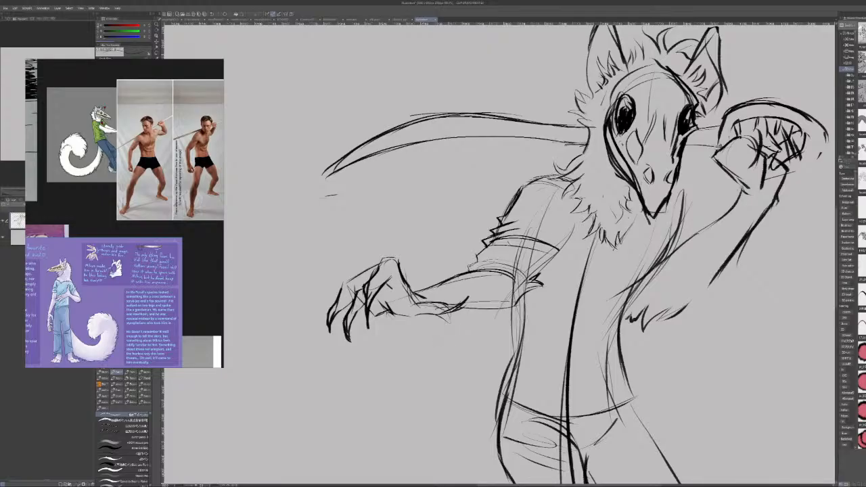
Draw pointed lower claws beneath the palm of the outstretched hand.
{"action": "left_click_drag", "start_coordinate": [348, 319], "coordinate": [358, 324]}
{"action": "mouse_move", "coordinate": [353, 318]}
{"action": "left_mouse_down"}
{"action": "mouse_move", "coordinate": [391, 349]}
{"action": "mouse_move", "coordinate": [366, 319]}
{"action": "mouse_move", "coordinate": [371, 324]}
{"action": "left_mouse_up"}
{"action": "left_click_drag", "start_coordinate": [373, 314], "coordinate": [369, 323]}
Redraw the jagged fur tufts along the neck ruff beneath the skull's snout with darker strokes.
{"action": "left_click_drag", "start_coordinate": [584, 198], "coordinate": [571, 215]}
{"action": "mouse_move", "coordinate": [570, 215]}
{"action": "left_mouse_down"}
{"action": "mouse_move", "coordinate": [598, 202]}
{"action": "mouse_move", "coordinate": [584, 238]}
{"action": "left_mouse_up"}
{"action": "mouse_move", "coordinate": [600, 230]}
{"action": "left_mouse_down"}
{"action": "mouse_move", "coordinate": [583, 237]}
{"action": "mouse_move", "coordinate": [597, 237]}
{"action": "mouse_move", "coordinate": [589, 241]}
{"action": "mouse_move", "coordinate": [613, 253]}
{"action": "left_mouse_up"}
{"action": "mouse_move", "coordinate": [638, 221]}
{"action": "left_mouse_down"}
{"action": "mouse_move", "coordinate": [625, 242]}
{"action": "mouse_move", "coordinate": [632, 230]}
{"action": "left_mouse_up"}
{"action": "left_click_drag", "start_coordinate": [641, 230], "coordinate": [639, 235]}
{"action": "mouse_move", "coordinate": [641, 217]}
{"action": "left_mouse_down"}
{"action": "mouse_move", "coordinate": [636, 231]}
{"action": "mouse_move", "coordinate": [640, 215]}
{"action": "left_mouse_up"}
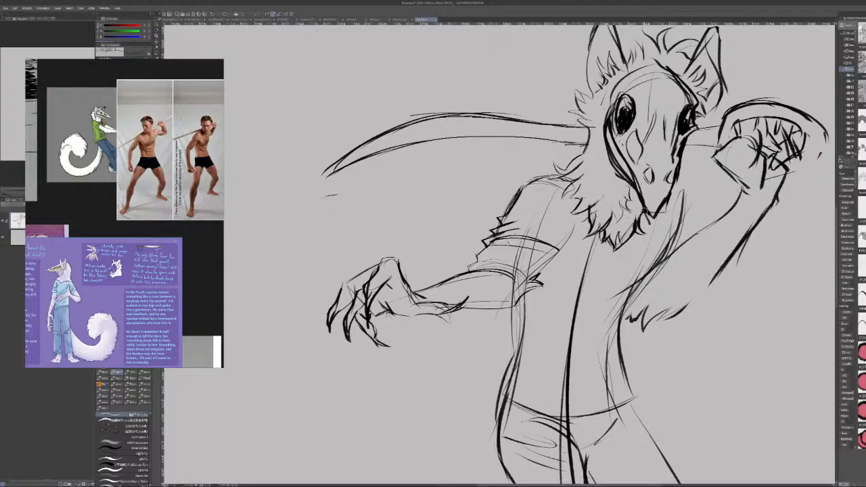
Erase the lower sleeve folds and construction lines around the outstretched upper arm.
{"action": "left_click_drag", "start_coordinate": [554, 194], "coordinate": [542, 224]}
{"action": "left_click_drag", "start_coordinate": [533, 256], "coordinate": [534, 248]}
{"action": "mouse_move", "coordinate": [540, 251]}
{"action": "left_mouse_down"}
{"action": "mouse_move", "coordinate": [494, 243]}
{"action": "mouse_move", "coordinate": [513, 266]}
{"action": "mouse_move", "coordinate": [512, 281]}
{"action": "mouse_move", "coordinate": [535, 288]}
{"action": "mouse_move", "coordinate": [503, 309]}
{"action": "left_mouse_up"}
{"action": "left_click_drag", "start_coordinate": [486, 249], "coordinate": [468, 265]}
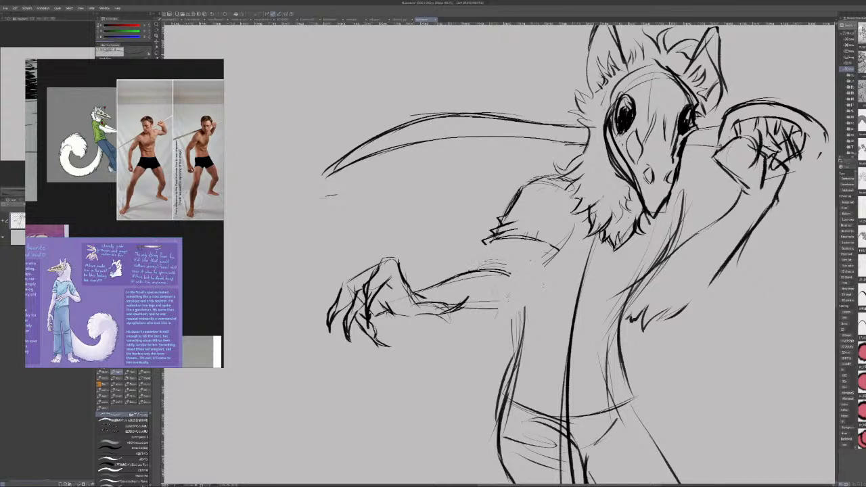
Redraw the outstretched arm below the sleeve hem, adding pointed fur tufts at the elbow.
{"action": "mouse_move", "coordinate": [489, 267]}
{"action": "left_mouse_down"}
{"action": "mouse_move", "coordinate": [503, 254]}
{"action": "mouse_move", "coordinate": [497, 270]}
{"action": "left_mouse_up"}
{"action": "mouse_move", "coordinate": [554, 251]}
{"action": "left_mouse_down"}
{"action": "mouse_move", "coordinate": [520, 302]}
{"action": "mouse_move", "coordinate": [548, 298]}
{"action": "mouse_move", "coordinate": [517, 317]}
{"action": "left_mouse_up"}
{"action": "key", "text": "ctrl+z"}
{"action": "key", "text": "ctrl+z"}
{"action": "key", "text": "ctrl+z"}
{"action": "key", "text": "ctrl+z"}
{"action": "mouse_move", "coordinate": [520, 306]}
{"action": "left_mouse_down"}
{"action": "mouse_move", "coordinate": [519, 314]}
{"action": "mouse_move", "coordinate": [529, 315]}
{"action": "mouse_move", "coordinate": [467, 304]}
{"action": "mouse_move", "coordinate": [521, 305]}
{"action": "left_mouse_up"}
{"action": "key", "text": "ctrl+z"}
{"action": "key", "text": "ctrl+z"}
{"action": "key", "text": "ctrl+z"}
{"action": "mouse_move", "coordinate": [521, 305]}
{"action": "left_mouse_down"}
{"action": "mouse_move", "coordinate": [533, 301]}
{"action": "mouse_move", "coordinate": [498, 308]}
{"action": "left_mouse_up"}
{"action": "mouse_move", "coordinate": [526, 305]}
{"action": "left_mouse_down"}
{"action": "mouse_move", "coordinate": [547, 299]}
{"action": "mouse_move", "coordinate": [534, 286]}
{"action": "left_mouse_up"}
{"action": "mouse_move", "coordinate": [525, 306]}
{"action": "left_mouse_down"}
{"action": "mouse_move", "coordinate": [553, 303]}
{"action": "mouse_move", "coordinate": [536, 293]}
{"action": "mouse_move", "coordinate": [552, 283]}
{"action": "mouse_move", "coordinate": [539, 273]}
{"action": "left_mouse_up"}
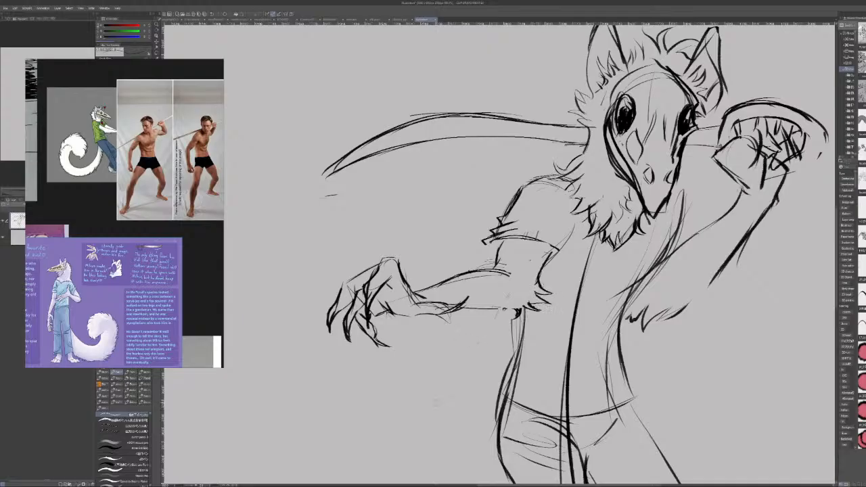
{"action": "left_click_drag", "start_coordinate": [435, 291], "coordinate": [496, 276]}
Strengthen the raised forearm's outer contour down to the elbow and erase the loose fur tufts below it.
{"action": "left_click_drag", "start_coordinate": [766, 201], "coordinate": [705, 305]}
{"action": "mouse_move", "coordinate": [727, 269]}
{"action": "left_mouse_down"}
{"action": "mouse_move", "coordinate": [708, 315]}
{"action": "mouse_move", "coordinate": [640, 329]}
{"action": "mouse_move", "coordinate": [626, 319]}
{"action": "left_mouse_up"}
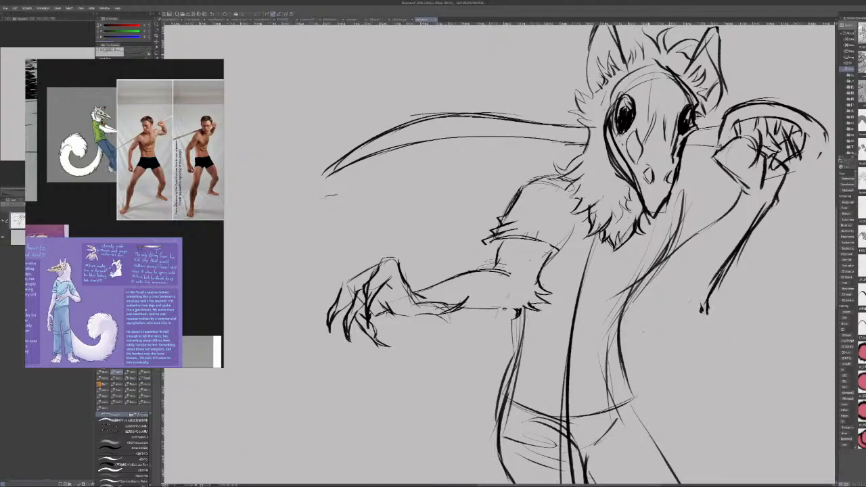
{"action": "left_click_drag", "start_coordinate": [708, 295], "coordinate": [704, 301]}
{"action": "left_click_drag", "start_coordinate": [743, 192], "coordinate": [689, 244]}
Draw the raised sleeve's edge below the snout, redraw the adjoining torso side and erase the old crossing lines.
{"action": "left_click_drag", "start_coordinate": [667, 203], "coordinate": [691, 279]}
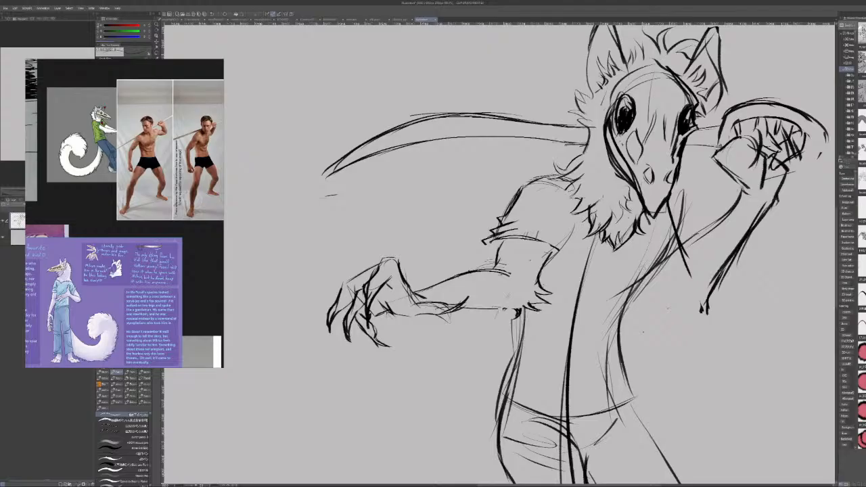
{"action": "left_click_drag", "start_coordinate": [651, 227], "coordinate": [637, 276]}
{"action": "mouse_move", "coordinate": [650, 221]}
{"action": "left_mouse_down"}
{"action": "mouse_move", "coordinate": [653, 243]}
{"action": "mouse_move", "coordinate": [631, 302]}
{"action": "left_mouse_up"}
{"action": "left_click_drag", "start_coordinate": [644, 265], "coordinate": [625, 310]}
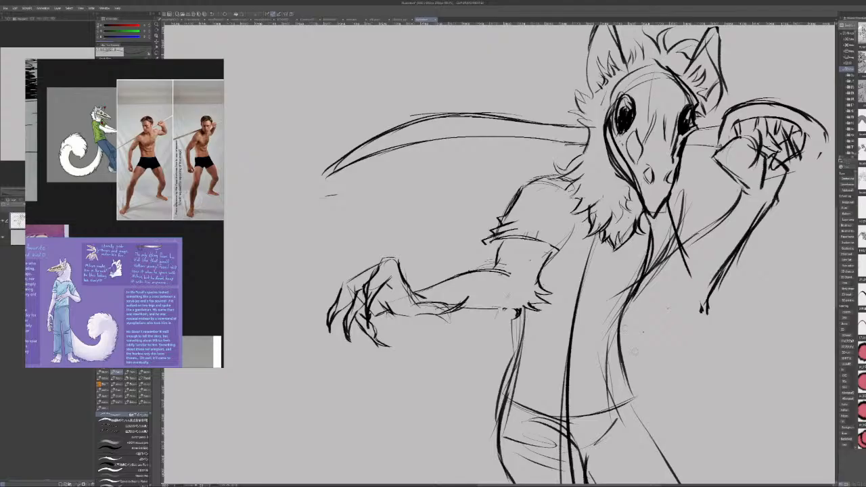
{"action": "mouse_move", "coordinate": [654, 243]}
{"action": "left_mouse_down"}
{"action": "mouse_move", "coordinate": [640, 294]}
{"action": "mouse_move", "coordinate": [672, 228]}
{"action": "left_mouse_up"}
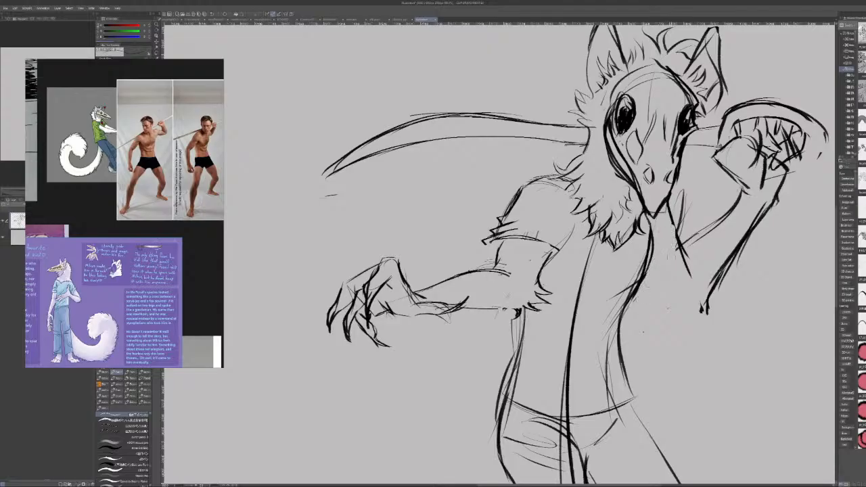
Define the raised arm's sleeve fold and draw the underside of the upper arm from the torso to the elbow.
{"action": "left_click_drag", "start_coordinate": [680, 260], "coordinate": [680, 242]}
{"action": "left_click_drag", "start_coordinate": [642, 264], "coordinate": [693, 288]}
{"action": "mouse_move", "coordinate": [665, 208]}
{"action": "left_mouse_down"}
{"action": "mouse_move", "coordinate": [697, 236]}
{"action": "mouse_move", "coordinate": [684, 231]}
{"action": "mouse_move", "coordinate": [699, 268]}
{"action": "left_mouse_up"}
{"action": "left_click_drag", "start_coordinate": [687, 236], "coordinate": [704, 280]}
{"action": "left_click_drag", "start_coordinate": [647, 277], "coordinate": [717, 296]}
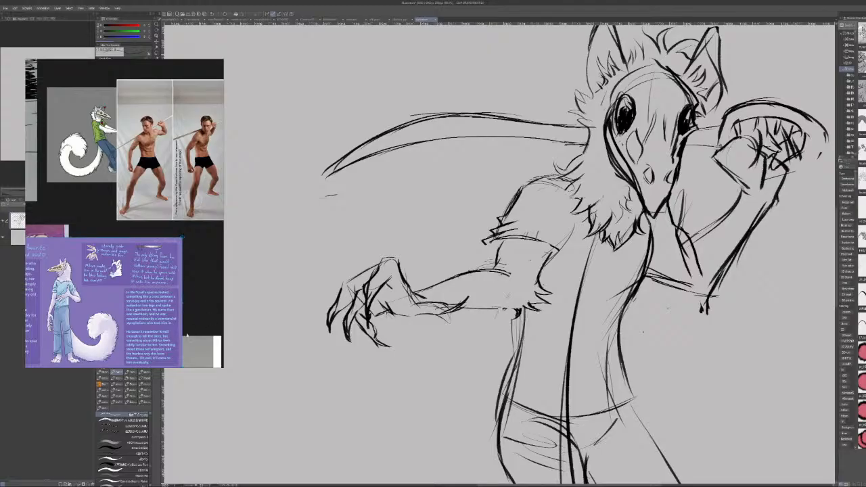
{"action": "mouse_move", "coordinate": [677, 237]}
{"action": "left_mouse_down"}
{"action": "mouse_move", "coordinate": [690, 276]}
{"action": "mouse_move", "coordinate": [686, 243]}
{"action": "left_mouse_up"}
{"action": "left_click_drag", "start_coordinate": [685, 195], "coordinate": [678, 219]}
Bring the reference of the white-tailed and winged figures in front of the pose photos.
{"action": "scroll", "coordinate": [401, 271], "scroll_direction": "down", "scroll_amount": 2}
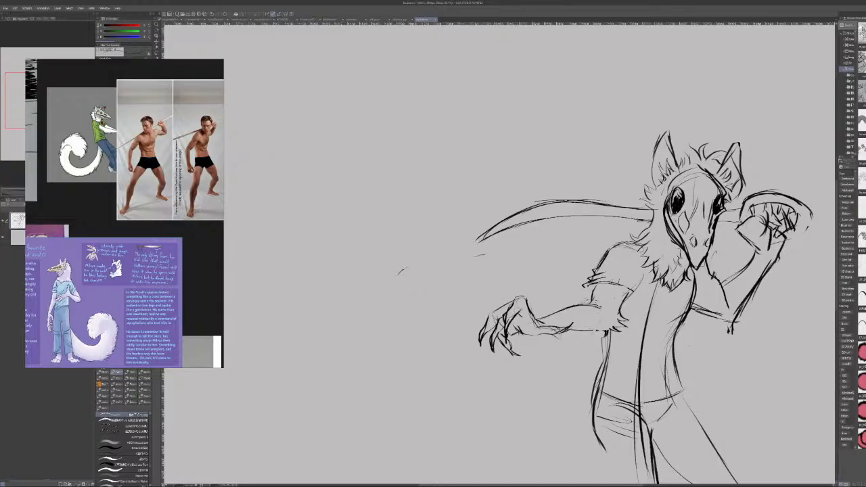
{"action": "left_click_drag", "start_coordinate": [82, 128], "coordinate": [90, 134]}
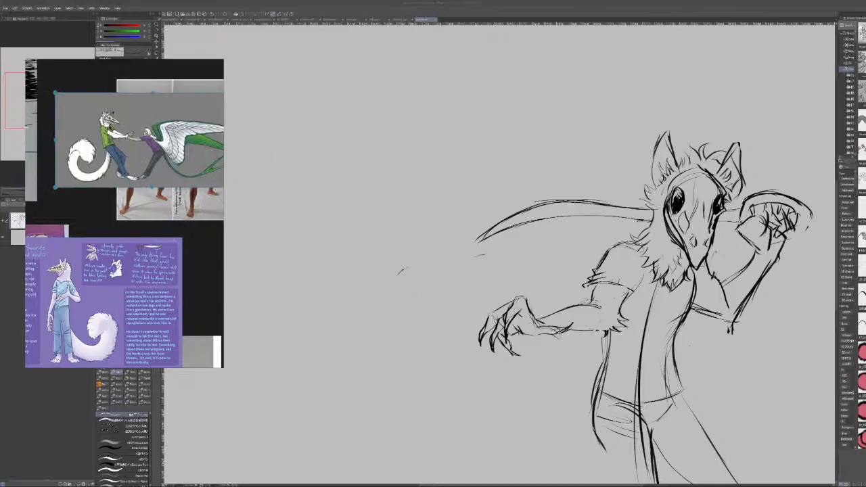
{"action": "left_click", "coordinate": [15, 127]}
{"action": "scroll", "coordinate": [35, 130], "scroll_direction": "down", "scroll_amount": 2}
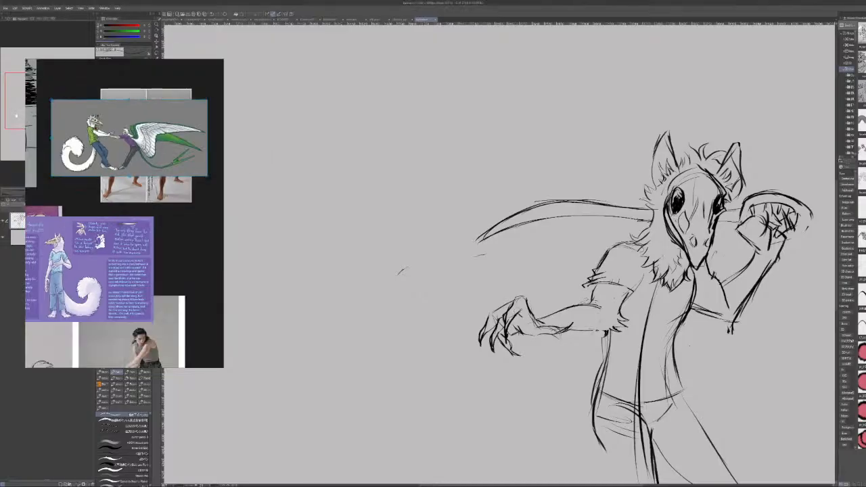
Enlarge the whole character sketch and move it toward the page's upper-left area, leaving room for the legs.
{"action": "left_click_drag", "start_coordinate": [17, 115], "coordinate": [42, 123]}
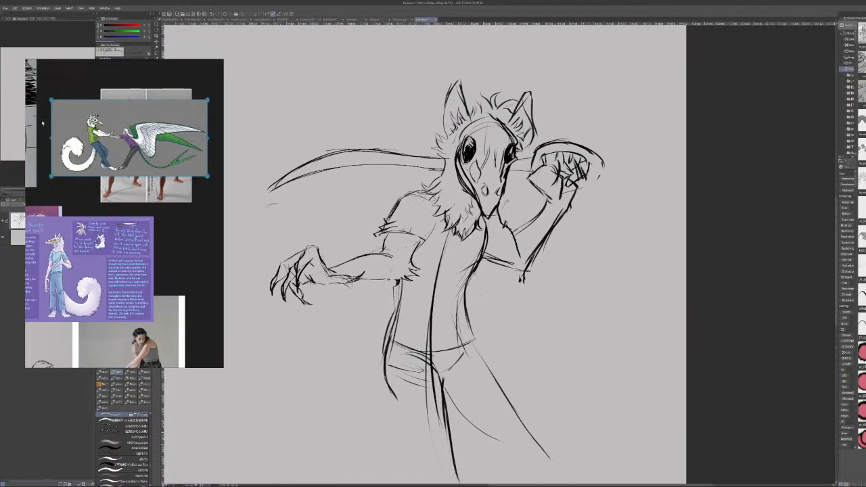
{"action": "left_click", "coordinate": [20, 191]}
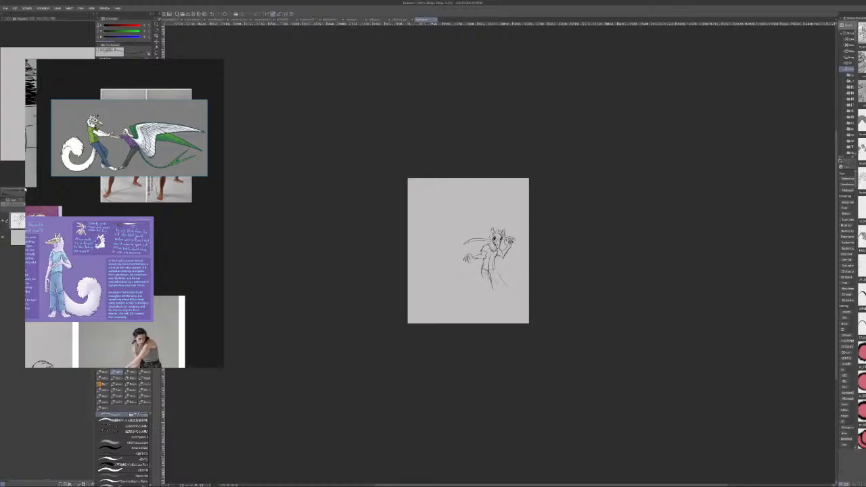
{"action": "left_click_drag", "start_coordinate": [19, 192], "coordinate": [27, 190]}
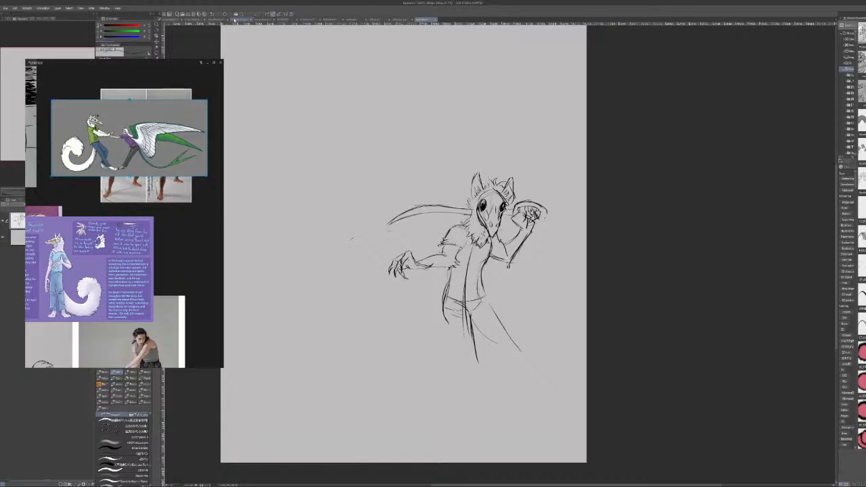
{"action": "key", "text": "ctrl+t"}
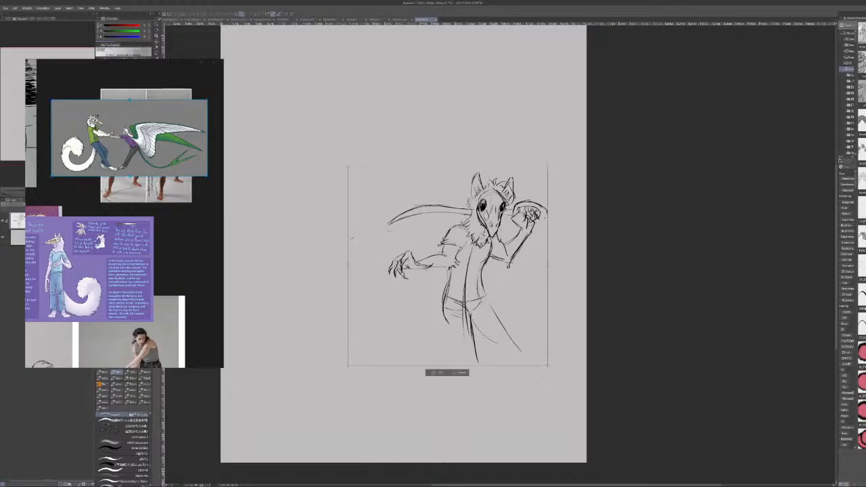
{"action": "left_click_drag", "start_coordinate": [347, 165], "coordinate": [308, 127]}
{"action": "mouse_move", "coordinate": [428, 230]}
{"action": "left_mouse_down"}
{"action": "mouse_move", "coordinate": [383, 176]}
{"action": "mouse_move", "coordinate": [376, 151]}
{"action": "left_mouse_up"}
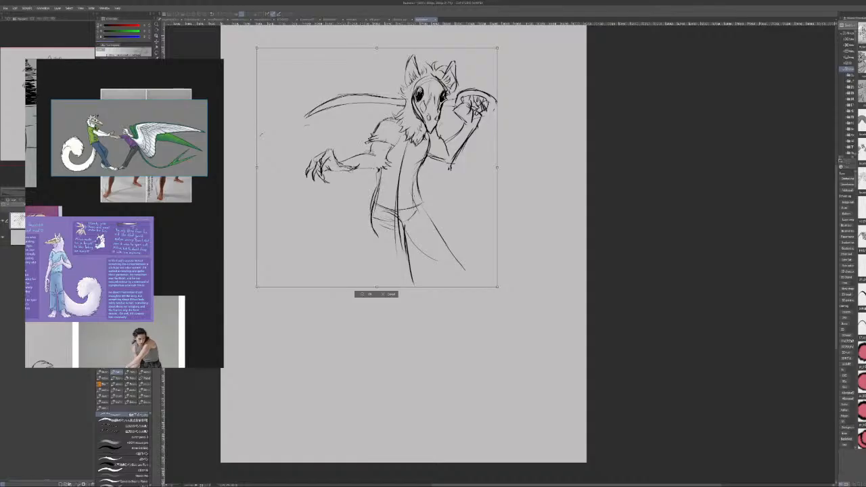
{"action": "key", "text": "Return"}
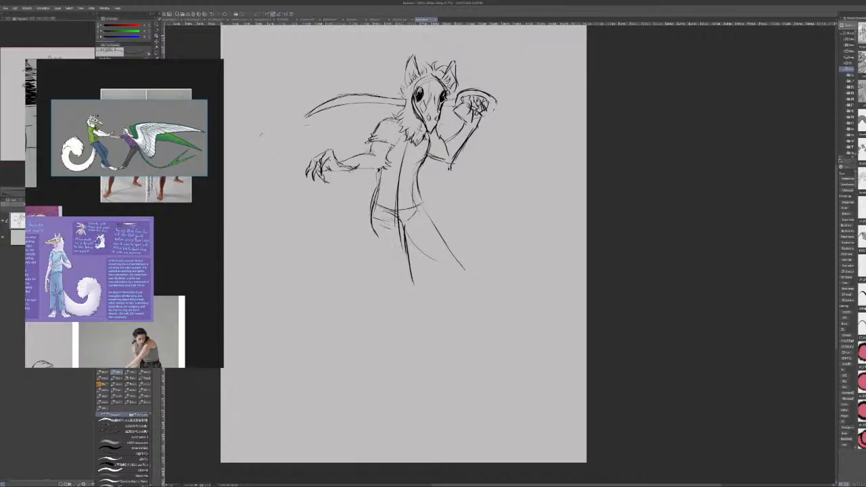
Erase the old thigh lines and sketch the standing leg's thigh and shin from the sword-pose photos.
{"action": "mouse_move", "coordinate": [399, 226]}
{"action": "left_mouse_down"}
{"action": "mouse_move", "coordinate": [412, 280]}
{"action": "mouse_move", "coordinate": [407, 234]}
{"action": "left_mouse_up"}
{"action": "left_click", "coordinate": [161, 189]}
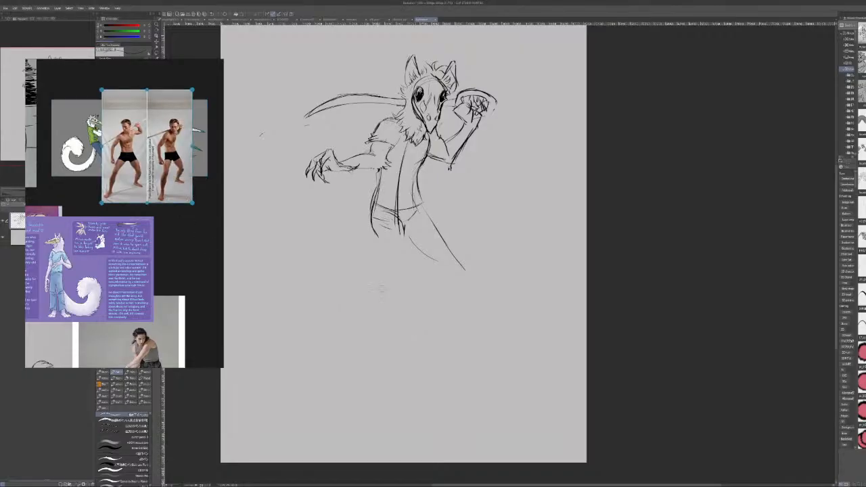
{"action": "left_click_drag", "start_coordinate": [408, 229], "coordinate": [391, 295]}
{"action": "key", "text": "ctrl+z"}
{"action": "key", "text": "ctrl+z"}
{"action": "left_click_drag", "start_coordinate": [398, 241], "coordinate": [386, 305]}
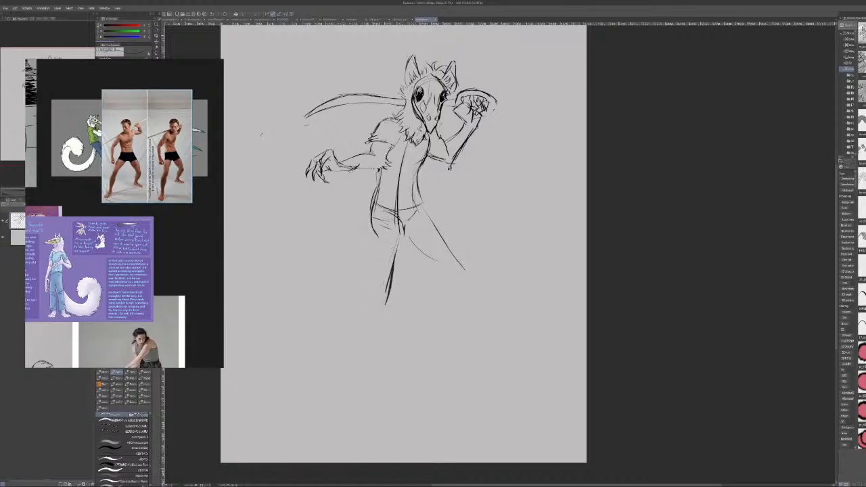
{"action": "mouse_move", "coordinate": [374, 227]}
{"action": "left_mouse_down"}
{"action": "mouse_move", "coordinate": [369, 292]}
{"action": "mouse_move", "coordinate": [361, 293]}
{"action": "mouse_move", "coordinate": [391, 312]}
{"action": "mouse_move", "coordinate": [386, 348]}
{"action": "left_mouse_up"}
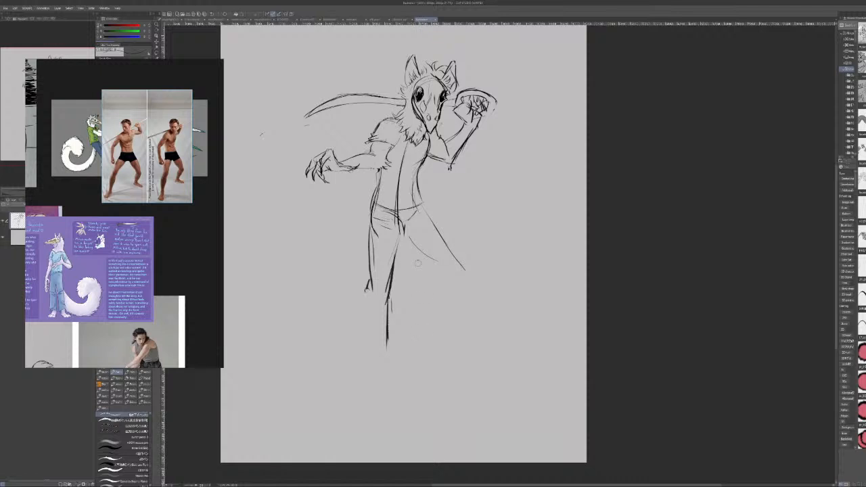
Erase the centre line through the torso and hips, clean up the crotch and darken the waist's side contour.
{"action": "left_click_drag", "start_coordinate": [408, 232], "coordinate": [402, 238]}
{"action": "mouse_move", "coordinate": [410, 230]}
{"action": "left_mouse_down"}
{"action": "mouse_move", "coordinate": [401, 241]}
{"action": "mouse_move", "coordinate": [392, 213]}
{"action": "mouse_move", "coordinate": [399, 213]}
{"action": "mouse_move", "coordinate": [401, 169]}
{"action": "mouse_move", "coordinate": [398, 198]}
{"action": "left_mouse_up"}
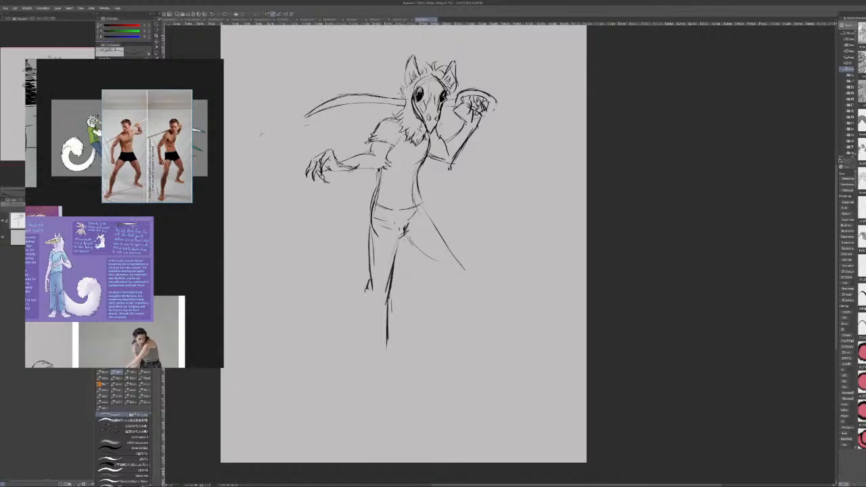
{"action": "mouse_move", "coordinate": [380, 169]}
{"action": "left_mouse_down"}
{"action": "mouse_move", "coordinate": [370, 220]}
{"action": "mouse_move", "coordinate": [398, 217]}
{"action": "mouse_move", "coordinate": [378, 196]}
{"action": "left_mouse_up"}
{"action": "left_click_drag", "start_coordinate": [380, 191], "coordinate": [372, 206]}
{"action": "key", "text": "ctrl+z"}
{"action": "key", "text": "ctrl+z"}
{"action": "key", "text": "ctrl+z"}
{"action": "left_click_drag", "start_coordinate": [402, 235], "coordinate": [392, 267]}
{"action": "key", "text": "ctrl+z"}
{"action": "left_click_drag", "start_coordinate": [379, 182], "coordinate": [375, 236]}
{"action": "key", "text": "ctrl+z"}
{"action": "key", "text": "ctrl+z"}
Sketch the sweeping outline of a large bushy tail curling up behind the character.
{"action": "left_click_drag", "start_coordinate": [270, 272], "coordinate": [301, 350]}
{"action": "key", "text": "ctrl+z"}
{"action": "mouse_move", "coordinate": [345, 273]}
{"action": "left_mouse_down"}
{"action": "mouse_move", "coordinate": [242, 300]}
{"action": "mouse_move", "coordinate": [248, 232]}
{"action": "mouse_move", "coordinate": [251, 270]}
{"action": "left_mouse_up"}
{"action": "left_click_drag", "start_coordinate": [226, 260], "coordinate": [247, 194]}
{"action": "mouse_move", "coordinate": [233, 215]}
{"action": "left_mouse_down"}
{"action": "mouse_move", "coordinate": [249, 194]}
{"action": "mouse_move", "coordinate": [273, 200]}
{"action": "mouse_move", "coordinate": [295, 189]}
{"action": "left_mouse_up"}
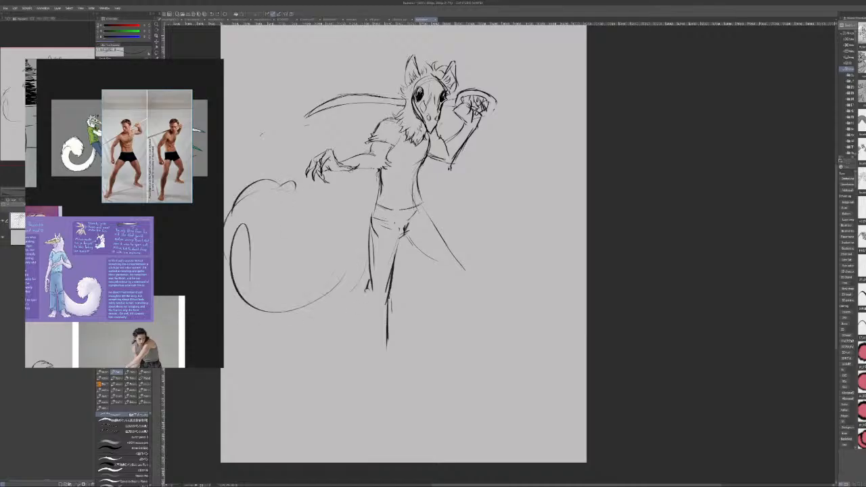
Reinforce the tail's lower contour and draw the lower curve of its inner edge.
{"action": "left_click_drag", "start_coordinate": [351, 285], "coordinate": [319, 316]}
{"action": "mouse_move", "coordinate": [258, 241]}
{"action": "left_mouse_down"}
{"action": "mouse_move", "coordinate": [303, 278]}
{"action": "mouse_move", "coordinate": [342, 263]}
{"action": "left_mouse_up"}
{"action": "left_click_drag", "start_coordinate": [346, 294], "coordinate": [294, 317]}
{"action": "mouse_move", "coordinate": [226, 279]}
{"action": "left_mouse_down"}
{"action": "mouse_move", "coordinate": [307, 318]}
{"action": "mouse_move", "coordinate": [321, 314]}
{"action": "left_mouse_up"}
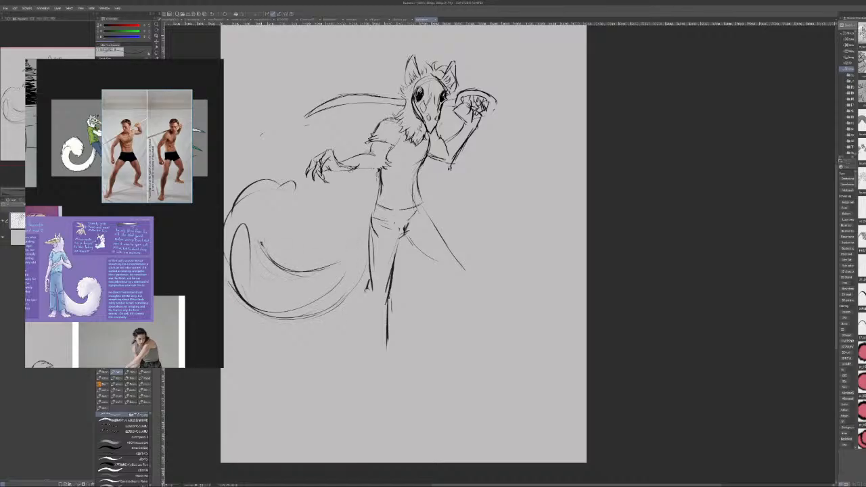
Close the tail's inner curl and add jagged fur tufts at its tip.
{"action": "left_click_drag", "start_coordinate": [261, 248], "coordinate": [281, 225]}
{"action": "mouse_move", "coordinate": [266, 250]}
{"action": "left_mouse_down"}
{"action": "mouse_move", "coordinate": [278, 235]}
{"action": "mouse_move", "coordinate": [305, 234]}
{"action": "mouse_move", "coordinate": [302, 223]}
{"action": "mouse_move", "coordinate": [319, 206]}
{"action": "left_mouse_up"}
{"action": "mouse_move", "coordinate": [299, 218]}
{"action": "left_mouse_down"}
{"action": "mouse_move", "coordinate": [320, 197]}
{"action": "mouse_move", "coordinate": [283, 160]}
{"action": "mouse_move", "coordinate": [277, 183]}
{"action": "mouse_move", "coordinate": [266, 178]}
{"action": "mouse_move", "coordinate": [232, 207]}
{"action": "mouse_move", "coordinate": [230, 267]}
{"action": "left_mouse_up"}
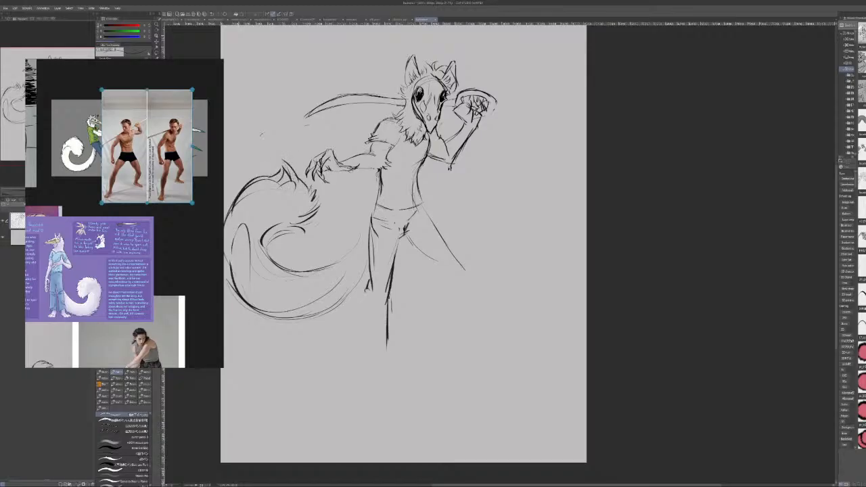
Erase the surplus loop inside the tail and thicken its inner curl toward the hip.
{"action": "left_click_drag", "start_coordinate": [242, 223], "coordinate": [236, 234]}
{"action": "left_click_drag", "start_coordinate": [235, 237], "coordinate": [237, 292]}
{"action": "left_click_drag", "start_coordinate": [243, 298], "coordinate": [254, 305]}
{"action": "key", "text": "ctrl+z"}
{"action": "mouse_move", "coordinate": [260, 241]}
{"action": "left_mouse_down"}
{"action": "mouse_move", "coordinate": [258, 262]}
{"action": "mouse_move", "coordinate": [275, 277]}
{"action": "mouse_move", "coordinate": [268, 264]}
{"action": "mouse_move", "coordinate": [307, 280]}
{"action": "mouse_move", "coordinate": [354, 247]}
{"action": "mouse_move", "coordinate": [361, 225]}
{"action": "left_mouse_up"}
{"action": "key", "text": "ctrl+z"}
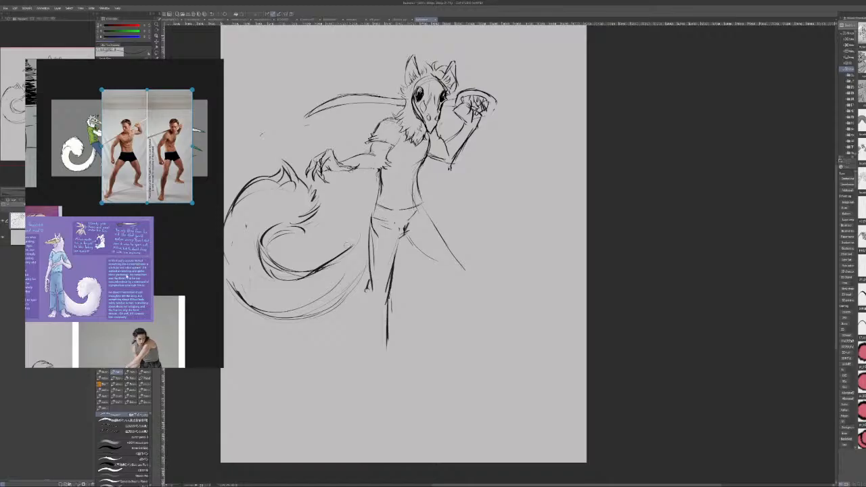
Check the character reference sheet and join the tail's upper contour to the hip with a single clean curve.
{"action": "scroll", "coordinate": [129, 277], "scroll_direction": "up", "scroll_amount": 5}
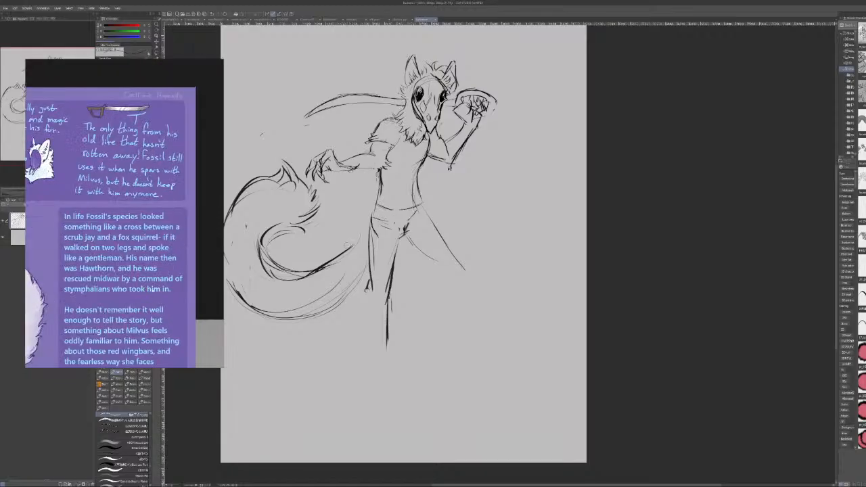
{"action": "scroll", "coordinate": [143, 248], "scroll_direction": "down", "scroll_amount": 1}
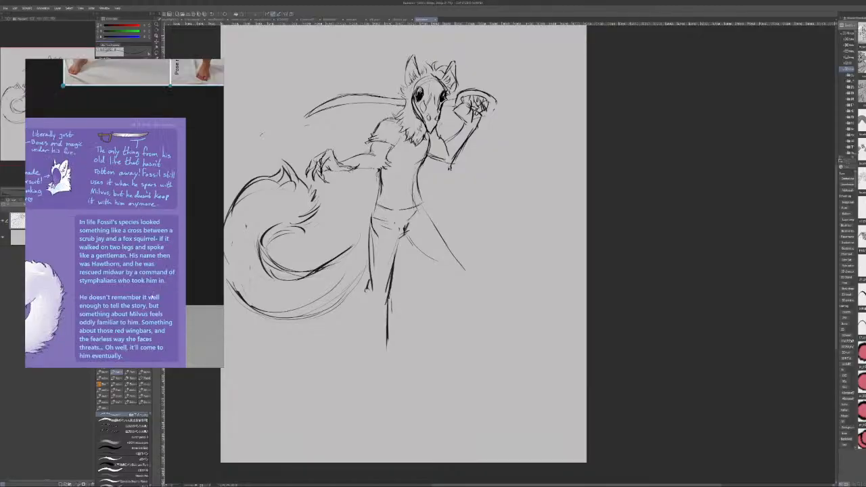
{"action": "scroll", "coordinate": [155, 295], "scroll_direction": "down", "scroll_amount": 3}
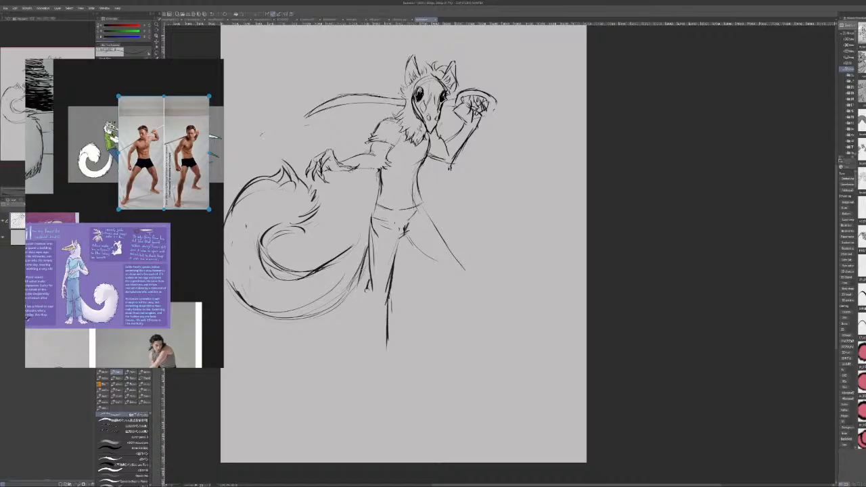
{"action": "left_click_drag", "start_coordinate": [331, 261], "coordinate": [366, 219]}
{"action": "left_click_drag", "start_coordinate": [350, 247], "coordinate": [374, 198]}
{"action": "left_click_drag", "start_coordinate": [345, 237], "coordinate": [374, 199]}
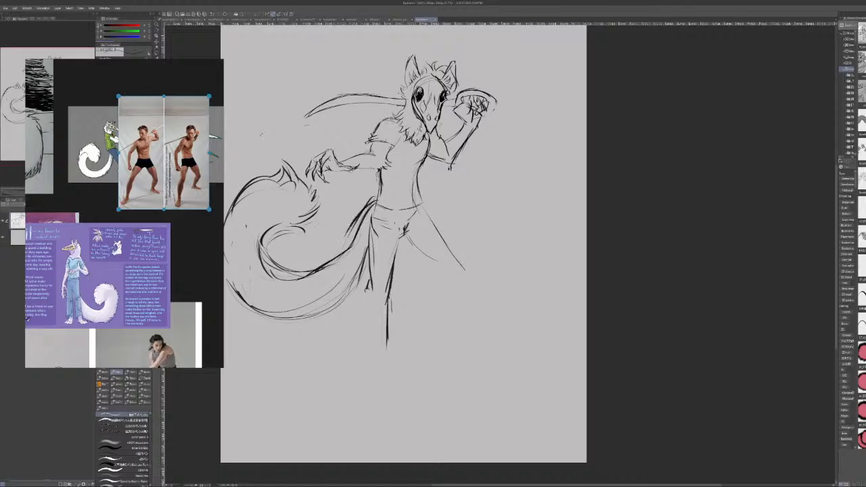
{"action": "key", "text": "ctrl+z"}
{"action": "key", "text": "ctrl+z"}
{"action": "left_click_drag", "start_coordinate": [377, 197], "coordinate": [331, 261]}
{"action": "left_click_drag", "start_coordinate": [352, 228], "coordinate": [323, 266]}
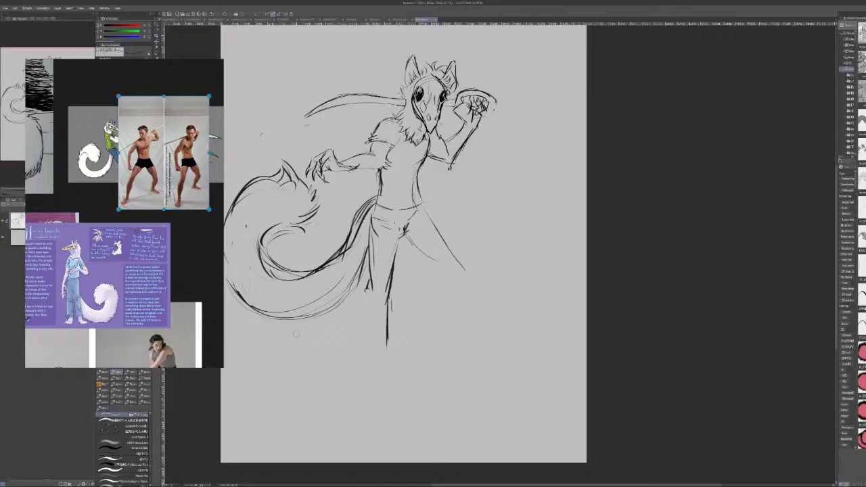
{"action": "mouse_move", "coordinate": [362, 212]}
{"action": "left_mouse_down"}
{"action": "mouse_move", "coordinate": [343, 260]}
{"action": "mouse_move", "coordinate": [314, 273]}
{"action": "left_mouse_up"}
{"action": "left_click_drag", "start_coordinate": [352, 240], "coordinate": [373, 205]}
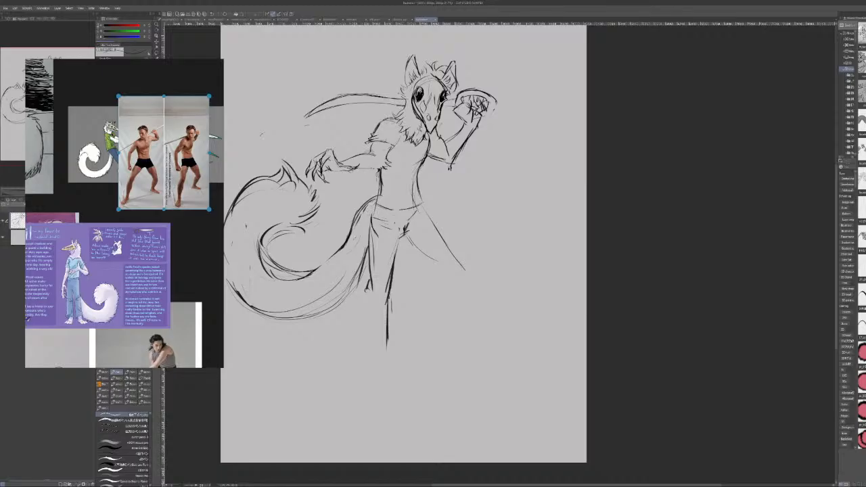
Redraw the tail's inner curl with a cleaner line and fur tufts along its upper edge.
{"action": "mouse_move", "coordinate": [271, 266]}
{"action": "left_mouse_down"}
{"action": "mouse_move", "coordinate": [310, 272]}
{"action": "mouse_move", "coordinate": [279, 267]}
{"action": "mouse_move", "coordinate": [259, 252]}
{"action": "left_mouse_up"}
{"action": "mouse_move", "coordinate": [262, 242]}
{"action": "left_mouse_down"}
{"action": "mouse_move", "coordinate": [282, 229]}
{"action": "mouse_move", "coordinate": [289, 237]}
{"action": "mouse_move", "coordinate": [288, 228]}
{"action": "left_mouse_up"}
{"action": "mouse_move", "coordinate": [281, 228]}
{"action": "left_mouse_down"}
{"action": "mouse_move", "coordinate": [297, 233]}
{"action": "mouse_move", "coordinate": [292, 238]}
{"action": "mouse_move", "coordinate": [285, 229]}
{"action": "mouse_move", "coordinate": [296, 233]}
{"action": "mouse_move", "coordinate": [308, 223]}
{"action": "left_mouse_up"}
{"action": "key", "text": "ctrl+z"}
{"action": "key", "text": "ctrl+z"}
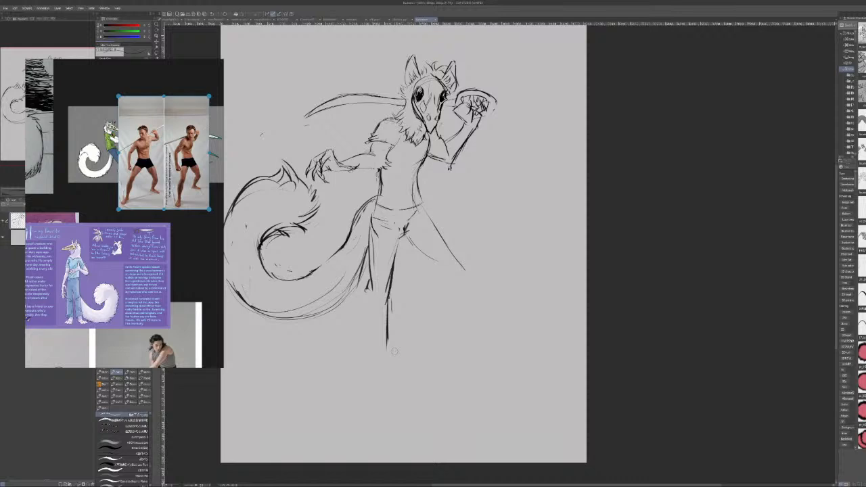
Draw the trouser contours of the standing leg from the knee down to the lower shin.
{"action": "mouse_move", "coordinate": [370, 292]}
{"action": "left_mouse_down"}
{"action": "mouse_move", "coordinate": [359, 315]}
{"action": "mouse_move", "coordinate": [361, 356]}
{"action": "left_mouse_up"}
{"action": "left_click_drag", "start_coordinate": [385, 307], "coordinate": [379, 364]}
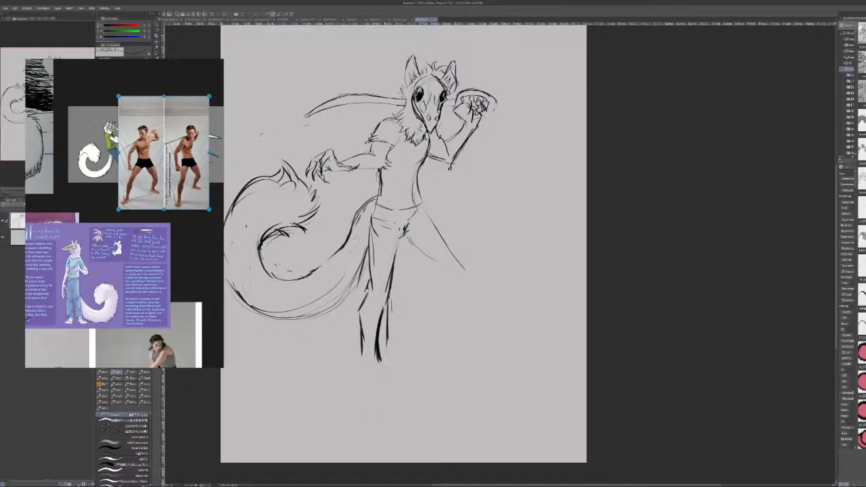
{"action": "key", "text": "ctrl+z"}
{"action": "key", "text": "ctrl+z"}
{"action": "key", "text": "ctrl+z"}
{"action": "mouse_move", "coordinate": [370, 276]}
{"action": "left_mouse_down"}
{"action": "mouse_move", "coordinate": [348, 342]}
{"action": "mouse_move", "coordinate": [378, 354]}
{"action": "left_mouse_up"}
Draw the standing leg's trouser hem and a broad paw with separate toes beneath it.
{"action": "mouse_move", "coordinate": [343, 347]}
{"action": "left_mouse_down"}
{"action": "mouse_move", "coordinate": [377, 359]}
{"action": "mouse_move", "coordinate": [338, 383]}
{"action": "mouse_move", "coordinate": [352, 400]}
{"action": "mouse_move", "coordinate": [365, 398]}
{"action": "left_mouse_up"}
{"action": "left_click_drag", "start_coordinate": [371, 366], "coordinate": [374, 388]}
{"action": "left_click_drag", "start_coordinate": [374, 381], "coordinate": [374, 398]}
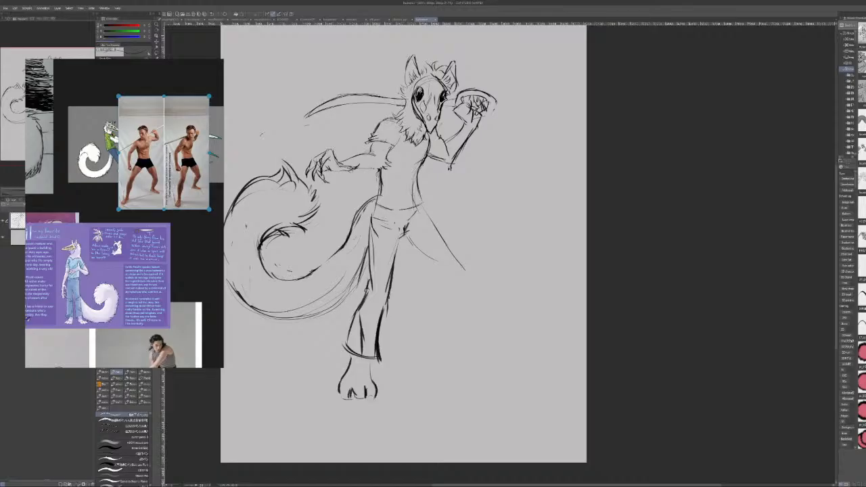
{"action": "mouse_move", "coordinate": [365, 358]}
{"action": "left_mouse_down"}
{"action": "mouse_move", "coordinate": [375, 385]}
{"action": "mouse_move", "coordinate": [372, 378]}
{"action": "left_mouse_up"}
Sketch the bent leg's lower contour running down and inward from the knee.
{"action": "left_click_drag", "start_coordinate": [459, 266], "coordinate": [430, 334]}
{"action": "left_click_drag", "start_coordinate": [441, 298], "coordinate": [435, 314]}
{"action": "left_click_drag", "start_coordinate": [433, 329], "coordinate": [428, 346]}
{"action": "left_click_drag", "start_coordinate": [450, 288], "coordinate": [441, 304]}
{"action": "left_click_drag", "start_coordinate": [455, 271], "coordinate": [427, 343]}
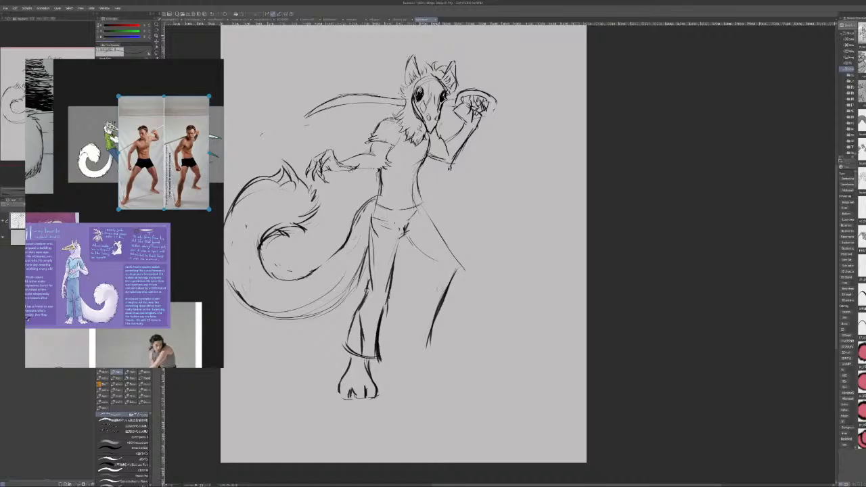
Undo the bent leg's lower contour and redraw the corner of its knee.
{"action": "key", "text": "ctrl+z"}
{"action": "key", "text": "ctrl+z"}
{"action": "key", "text": "ctrl+z"}
{"action": "left_click_drag", "start_coordinate": [449, 262], "coordinate": [451, 279]}
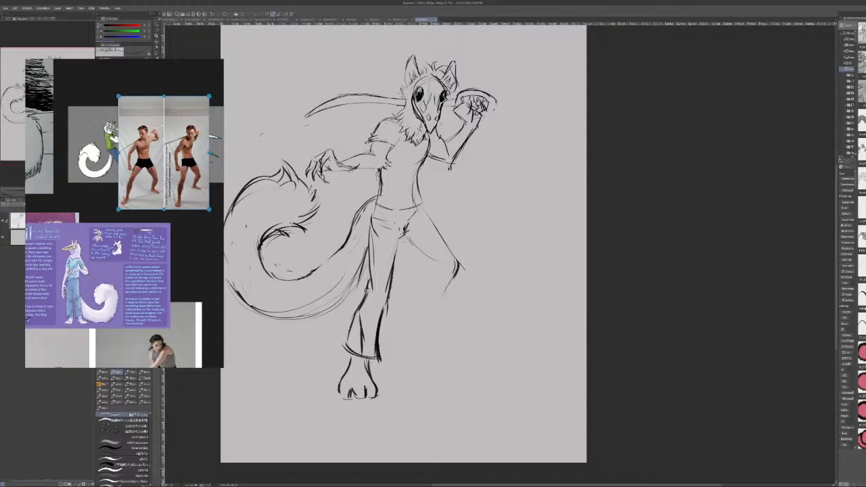
Sketch the underside of the bent leg's thigh from the crotch toward the knee.
{"action": "left_click_drag", "start_coordinate": [404, 239], "coordinate": [419, 268]}
{"action": "key", "text": "ctrl+z"}
{"action": "left_click_drag", "start_coordinate": [405, 240], "coordinate": [423, 271]}
{"action": "key", "text": "ctrl+z"}
{"action": "left_click_drag", "start_coordinate": [404, 240], "coordinate": [420, 266]}
{"action": "key", "text": "ctrl+z"}
Draw the front and back contours of the bent leg's lower trouser leg from the knee down.
{"action": "mouse_move", "coordinate": [433, 266]}
{"action": "left_mouse_down"}
{"action": "mouse_move", "coordinate": [422, 284]}
{"action": "mouse_move", "coordinate": [424, 278]}
{"action": "mouse_move", "coordinate": [410, 329]}
{"action": "left_mouse_up"}
{"action": "mouse_move", "coordinate": [445, 292]}
{"action": "left_mouse_down"}
{"action": "mouse_move", "coordinate": [439, 323]}
{"action": "mouse_move", "coordinate": [449, 285]}
{"action": "left_mouse_up"}
{"action": "key", "text": "ctrl+z"}
{"action": "key", "text": "ctrl+z"}
{"action": "key", "text": "ctrl+z"}
{"action": "key", "text": "ctrl+z"}
{"action": "mouse_move", "coordinate": [410, 318]}
{"action": "left_mouse_down"}
{"action": "mouse_move", "coordinate": [429, 334]}
{"action": "mouse_move", "coordinate": [427, 274]}
{"action": "left_mouse_up"}
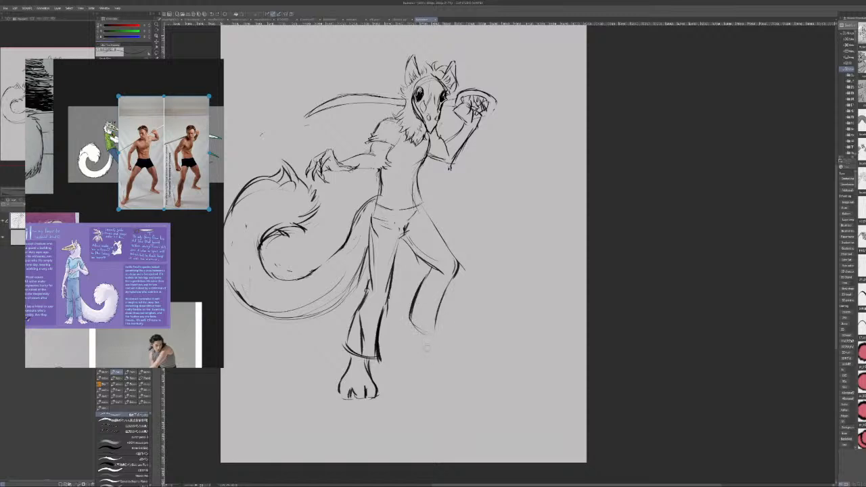
Sketch the bent leg's foot with heel and toes, and darken the outer thigh line from waist to knee.
{"action": "mouse_move", "coordinate": [426, 337]}
{"action": "left_mouse_down"}
{"action": "mouse_move", "coordinate": [450, 353]}
{"action": "mouse_move", "coordinate": [421, 357]}
{"action": "mouse_move", "coordinate": [430, 357]}
{"action": "mouse_move", "coordinate": [399, 337]}
{"action": "left_mouse_up"}
{"action": "left_click_drag", "start_coordinate": [410, 320], "coordinate": [399, 331]}
{"action": "left_click_drag", "start_coordinate": [417, 204], "coordinate": [450, 251]}
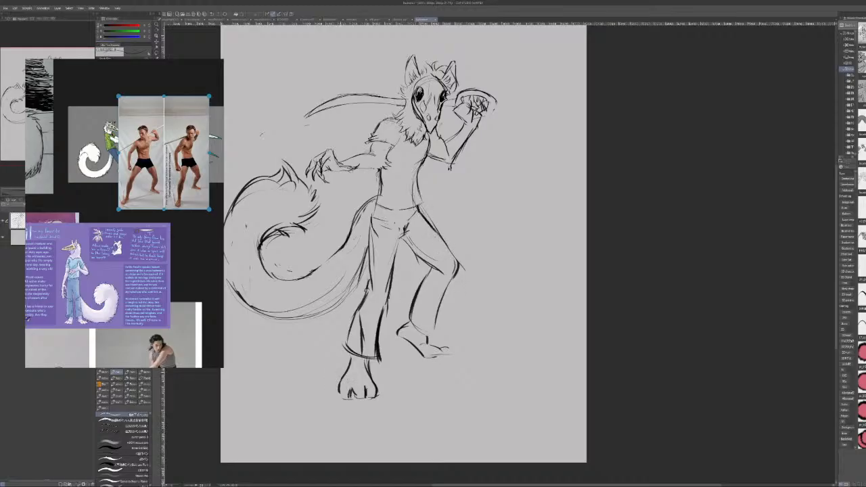
Pick light blue as the drawing colour and move the reference board to the empty area beside the canvas.
{"action": "left_click_drag", "start_coordinate": [80, 211], "coordinate": [228, 179]}
{"action": "left_click", "coordinate": [132, 337]}
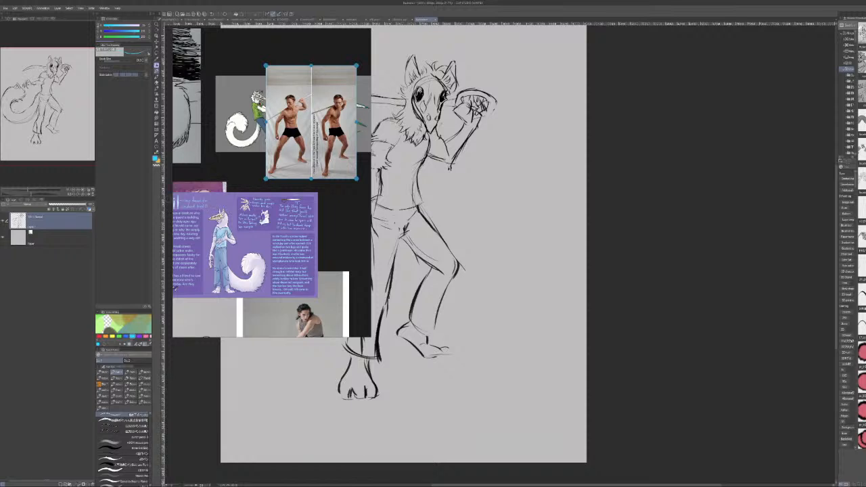
{"action": "mouse_move", "coordinate": [123, 25]}
{"action": "left_mouse_down"}
{"action": "mouse_move", "coordinate": [139, 27]}
{"action": "mouse_move", "coordinate": [117, 29]}
{"action": "left_mouse_up"}
{"action": "left_click_drag", "start_coordinate": [118, 27], "coordinate": [127, 27]}
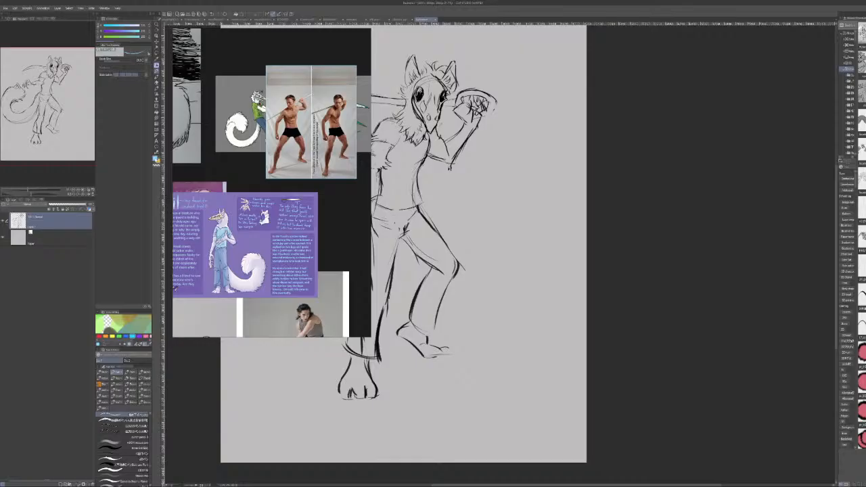
{"action": "mouse_move", "coordinate": [338, 211]}
{"action": "left_mouse_down"}
{"action": "mouse_move", "coordinate": [702, 273]}
{"action": "mouse_move", "coordinate": [796, 234]}
{"action": "left_mouse_up"}
Add a new layer beneath the sketch and lasso-fill the character's shirt with light blue.
{"action": "left_click", "coordinate": [160, 170]}
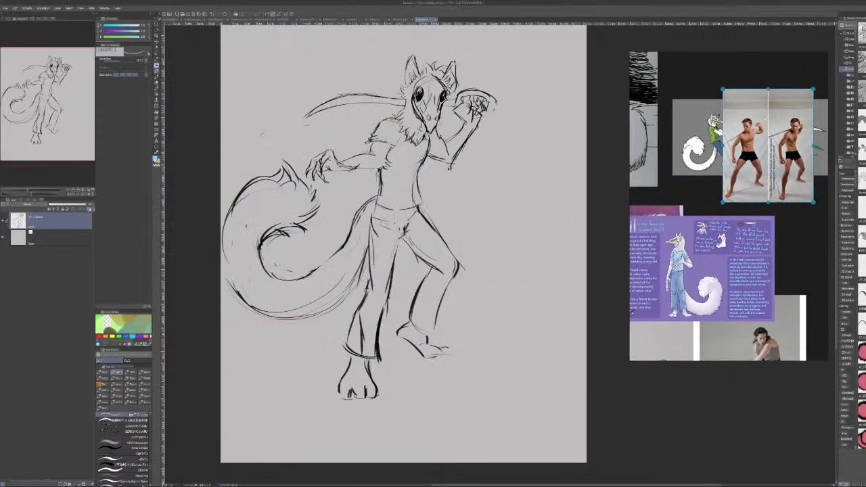
{"action": "double_click", "coordinate": [156, 160]}
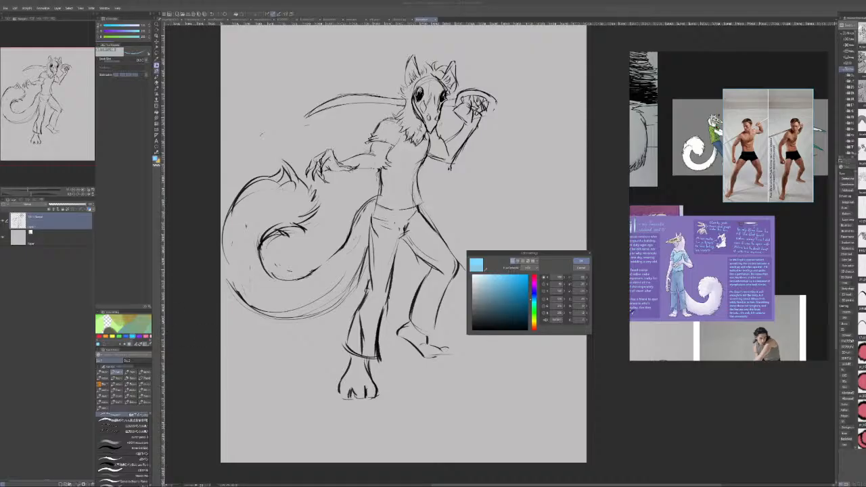
{"action": "left_click", "coordinate": [580, 260]}
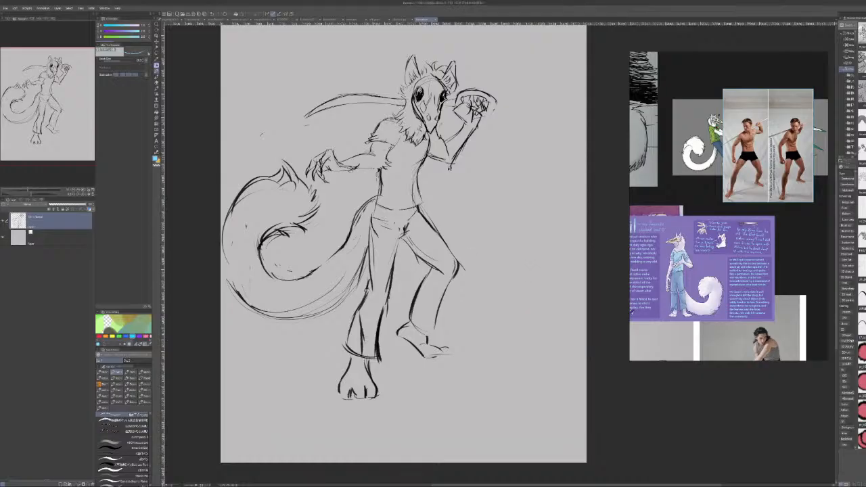
{"action": "left_click", "coordinate": [68, 239]}
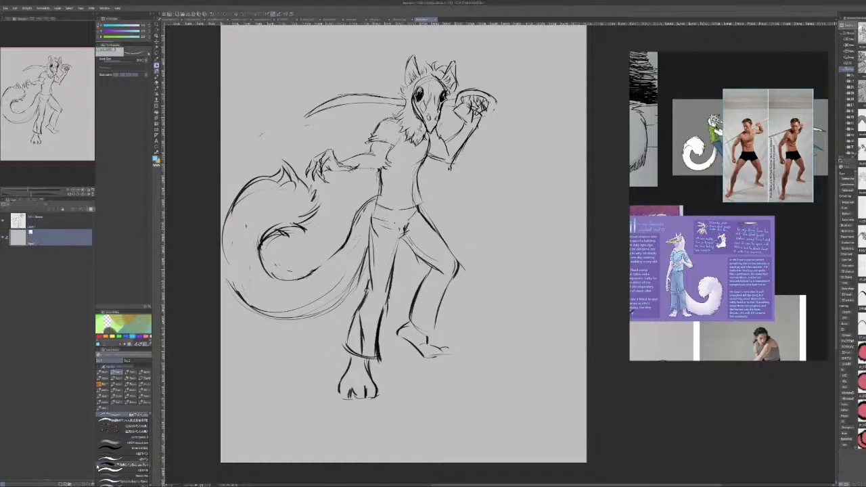
{"action": "left_click", "coordinate": [61, 484]}
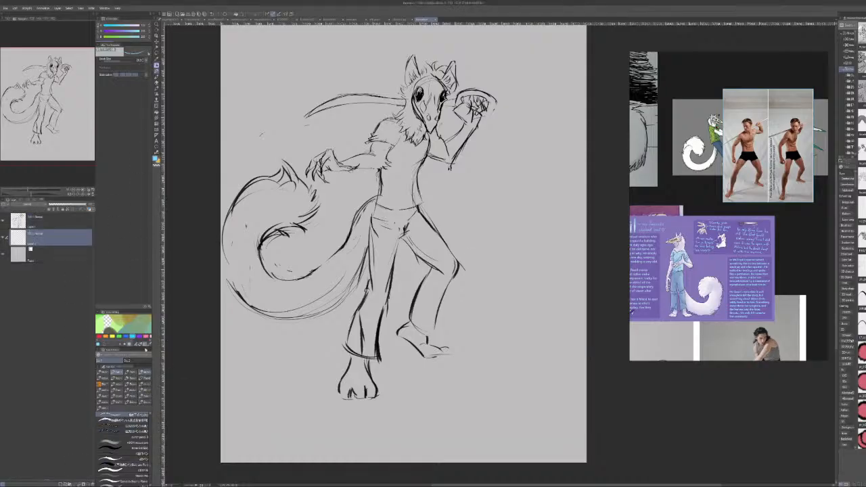
{"action": "left_click", "coordinate": [156, 119]}
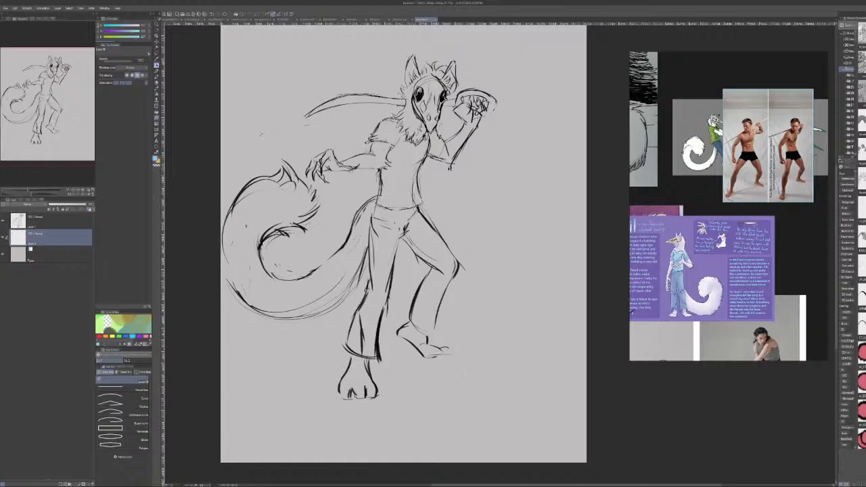
{"action": "left_click_drag", "start_coordinate": [404, 136], "coordinate": [399, 126]}
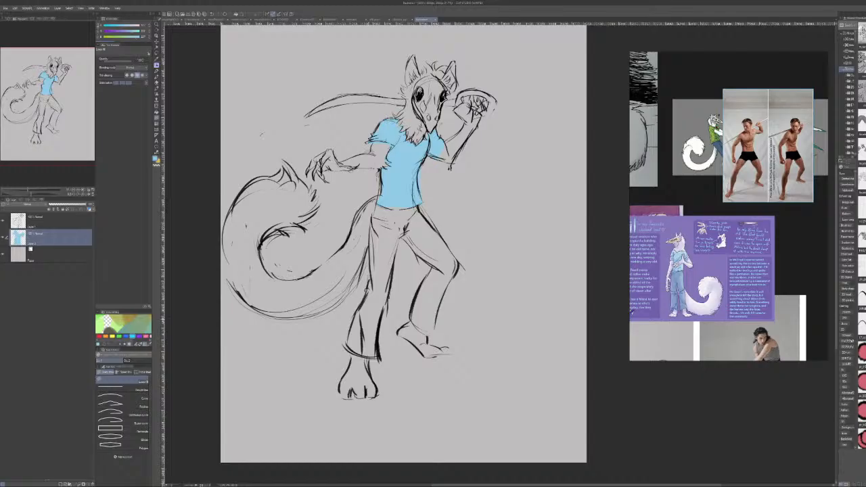
Choose a darker, muted blue and recolour the shirt with it.
{"action": "double_click", "coordinate": [155, 159]}
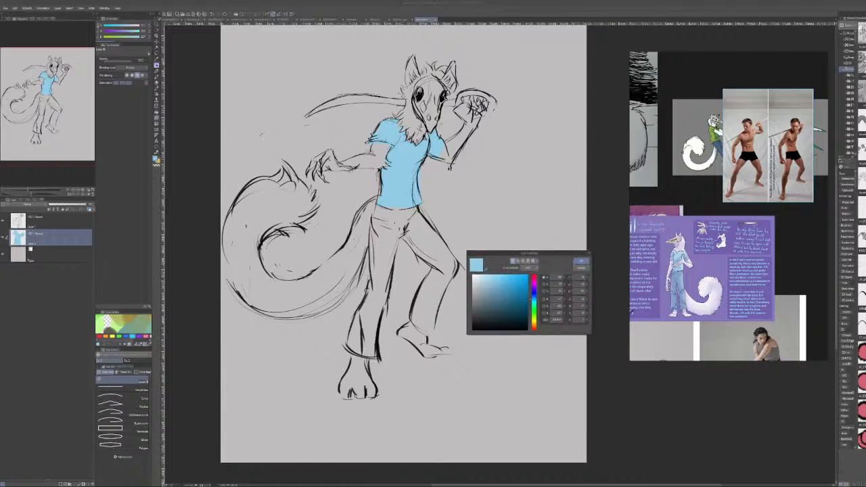
{"action": "left_click", "coordinate": [502, 288]}
{"action": "left_click", "coordinate": [581, 261]}
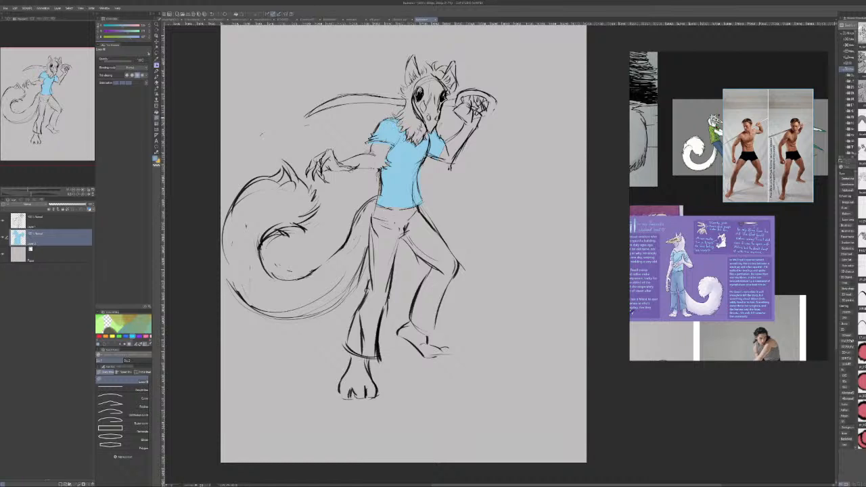
{"action": "key", "text": "alt+Delete"}
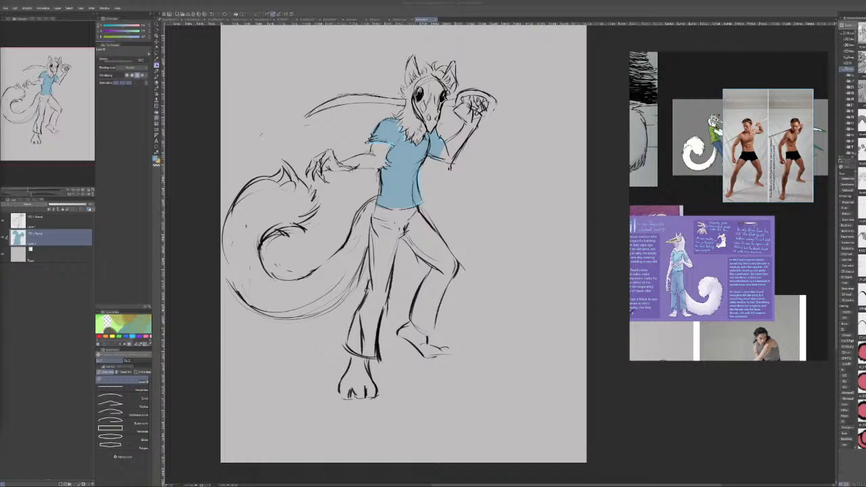
Sample black from the sketch lines as the drawing colour and switch back to the sketching brush.
{"action": "left_click", "coordinate": [265, 241], "text": "alt"}
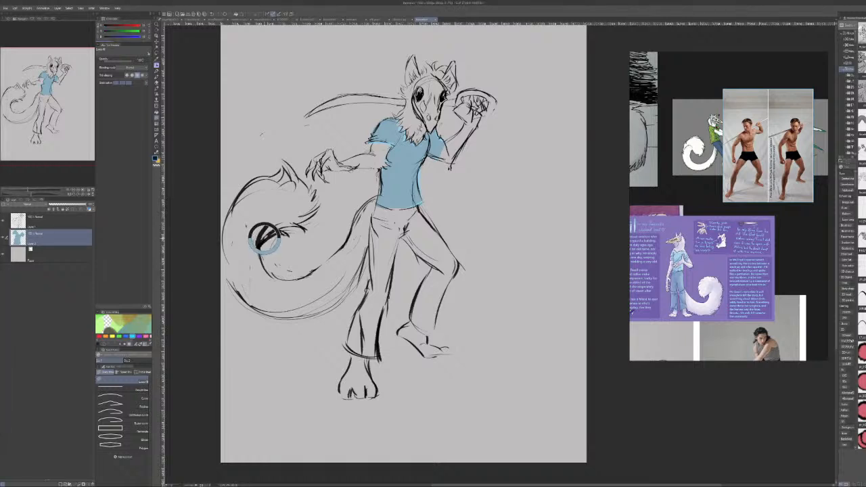
{"action": "left_click_drag", "start_coordinate": [261, 261], "coordinate": [286, 280]}
{"action": "key", "text": "ctrl+z"}
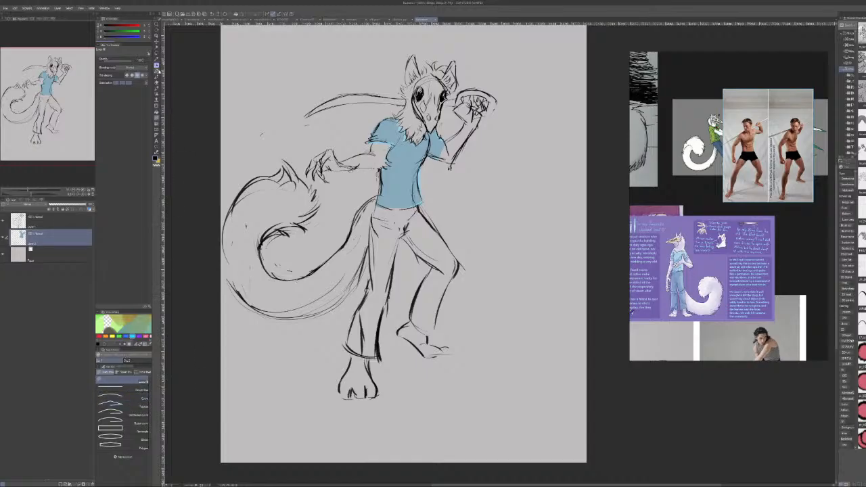
{"action": "left_click", "coordinate": [157, 70]}
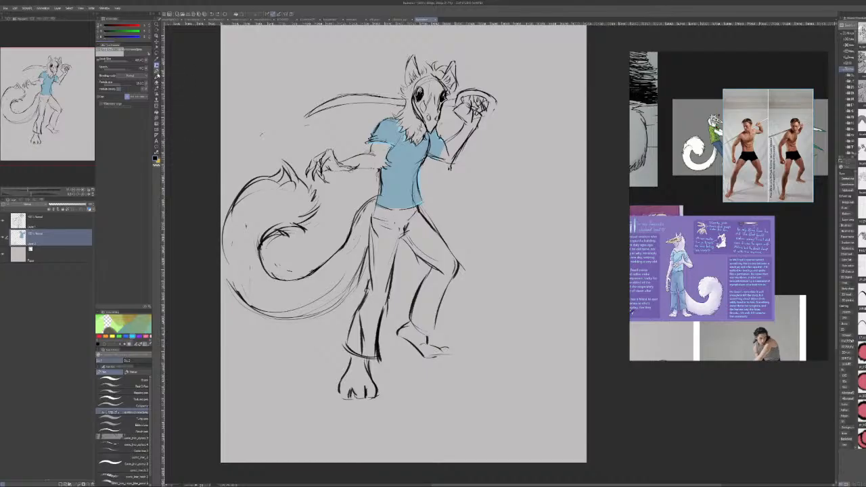
{"action": "left_click", "coordinate": [158, 95]}
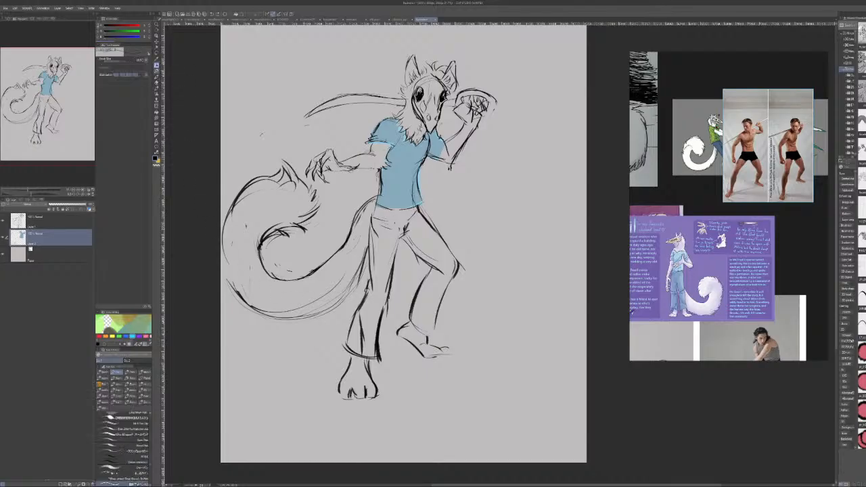
Try to draw the tail's lower contour behind the standing leg with repeated freehand strokes.
{"action": "left_click_drag", "start_coordinate": [349, 300], "coordinate": [305, 322]}
{"action": "key", "text": "ctrl+z"}
{"action": "left_click_drag", "start_coordinate": [359, 279], "coordinate": [327, 315]}
{"action": "key", "text": "ctrl+z"}
{"action": "left_click_drag", "start_coordinate": [365, 261], "coordinate": [341, 294]}
{"action": "key", "text": "ctrl+z"}
{"action": "left_click_drag", "start_coordinate": [365, 261], "coordinate": [343, 300]}
{"action": "key", "text": "ctrl+z"}
{"action": "mouse_move", "coordinate": [362, 264]}
{"action": "left_mouse_down"}
{"action": "mouse_move", "coordinate": [344, 301]}
{"action": "mouse_move", "coordinate": [312, 320]}
{"action": "left_mouse_up"}
{"action": "key", "text": "ctrl+z"}
{"action": "key", "text": "ctrl+z"}
{"action": "key", "text": "ctrl+z"}
On the sketch layer, clean up the doubled tail lines beside the leg, along the outer edge and inside the curl.
{"action": "left_click", "coordinate": [67, 224]}
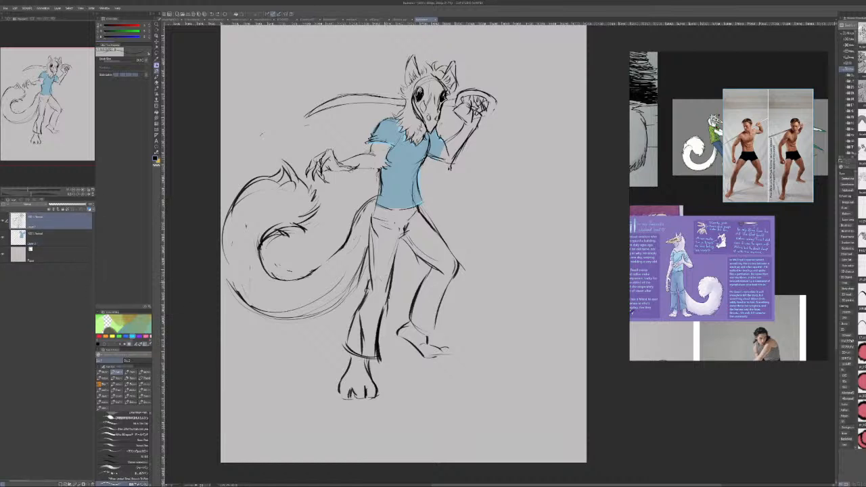
{"action": "left_click_drag", "start_coordinate": [363, 269], "coordinate": [360, 283]}
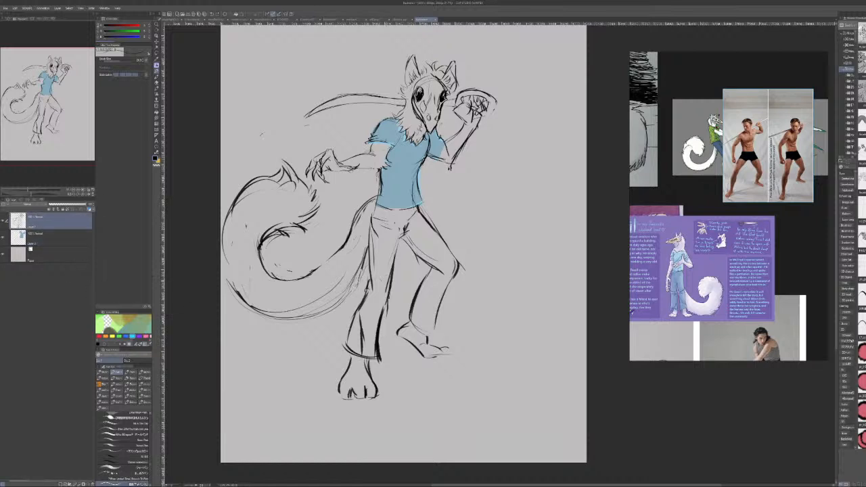
{"action": "left_click", "coordinate": [69, 239]}
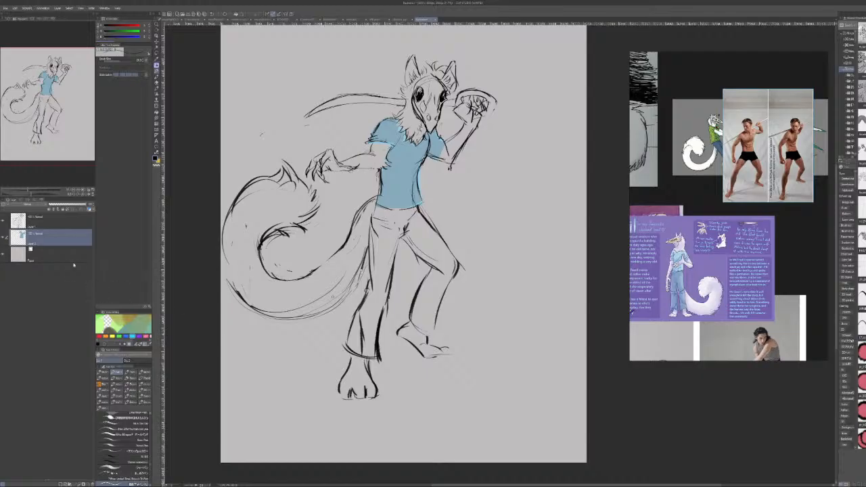
{"action": "left_click", "coordinate": [75, 225]}
{"action": "left_click_drag", "start_coordinate": [361, 273], "coordinate": [357, 289]}
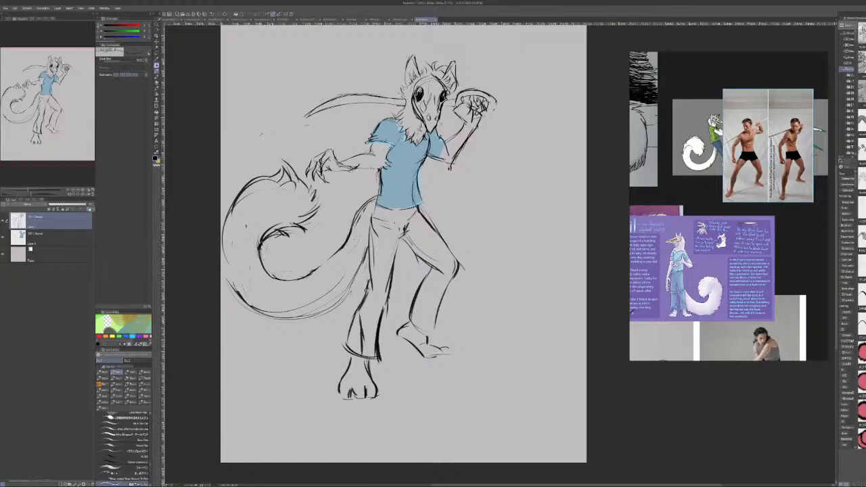
{"action": "mouse_move", "coordinate": [280, 233]}
{"action": "left_mouse_down"}
{"action": "mouse_move", "coordinate": [267, 235]}
{"action": "mouse_move", "coordinate": [258, 253]}
{"action": "mouse_move", "coordinate": [272, 235]}
{"action": "mouse_move", "coordinate": [301, 235]}
{"action": "left_mouse_up"}
{"action": "mouse_move", "coordinate": [270, 179]}
{"action": "left_mouse_down"}
{"action": "mouse_move", "coordinate": [251, 186]}
{"action": "mouse_move", "coordinate": [228, 215]}
{"action": "mouse_move", "coordinate": [241, 193]}
{"action": "left_mouse_up"}
{"action": "left_click_drag", "start_coordinate": [226, 222], "coordinate": [238, 299]}
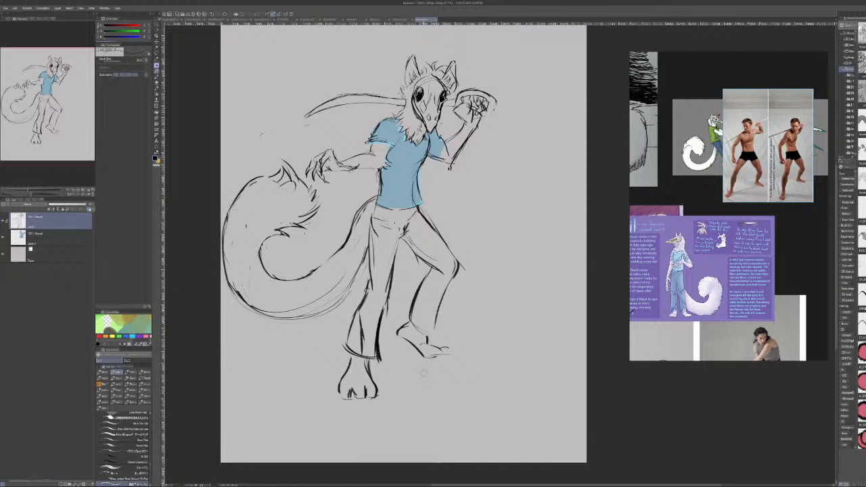
Thin out the bent leg's foot lines and draw short fabric folds at both trouser knees.
{"action": "left_click_drag", "start_coordinate": [429, 347], "coordinate": [448, 349]}
{"action": "mouse_move", "coordinate": [362, 348]}
{"action": "left_mouse_down"}
{"action": "mouse_move", "coordinate": [358, 310]}
{"action": "mouse_move", "coordinate": [363, 351]}
{"action": "left_mouse_up"}
{"action": "left_click_drag", "start_coordinate": [369, 292], "coordinate": [380, 302]}
{"action": "key", "text": "ctrl+z"}
{"action": "left_click_drag", "start_coordinate": [455, 268], "coordinate": [444, 280]}
{"action": "mouse_move", "coordinate": [457, 268]}
{"action": "left_mouse_down"}
{"action": "mouse_move", "coordinate": [440, 289]}
{"action": "mouse_move", "coordinate": [426, 277]}
{"action": "left_mouse_up"}
{"action": "left_click_drag", "start_coordinate": [437, 272], "coordinate": [428, 279]}
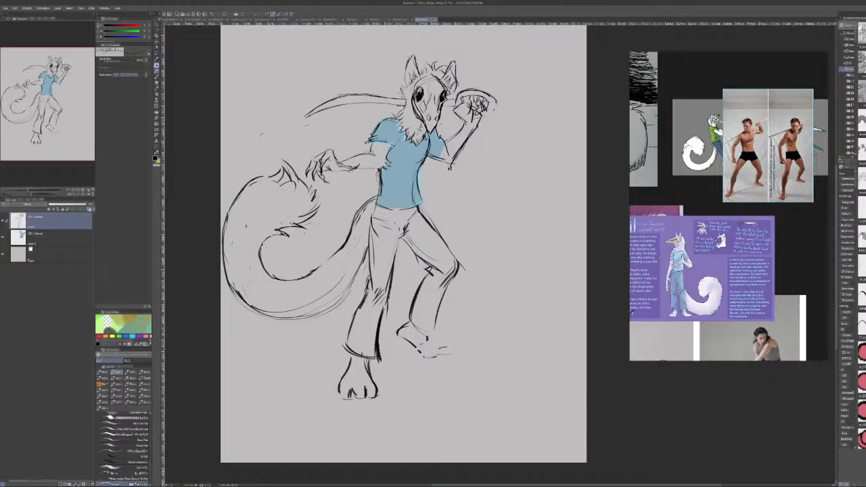
Redraw the tail's upper and lower contours with firmer lines sweeping from the hip into the curl.
{"action": "left_click_drag", "start_coordinate": [373, 245], "coordinate": [369, 262]}
{"action": "mouse_move", "coordinate": [373, 211]}
{"action": "left_mouse_down"}
{"action": "mouse_move", "coordinate": [368, 251]}
{"action": "mouse_move", "coordinate": [372, 206]}
{"action": "mouse_move", "coordinate": [357, 268]}
{"action": "mouse_move", "coordinate": [330, 310]}
{"action": "mouse_move", "coordinate": [337, 300]}
{"action": "mouse_move", "coordinate": [293, 318]}
{"action": "left_mouse_up"}
{"action": "left_click_drag", "start_coordinate": [329, 264], "coordinate": [306, 278]}
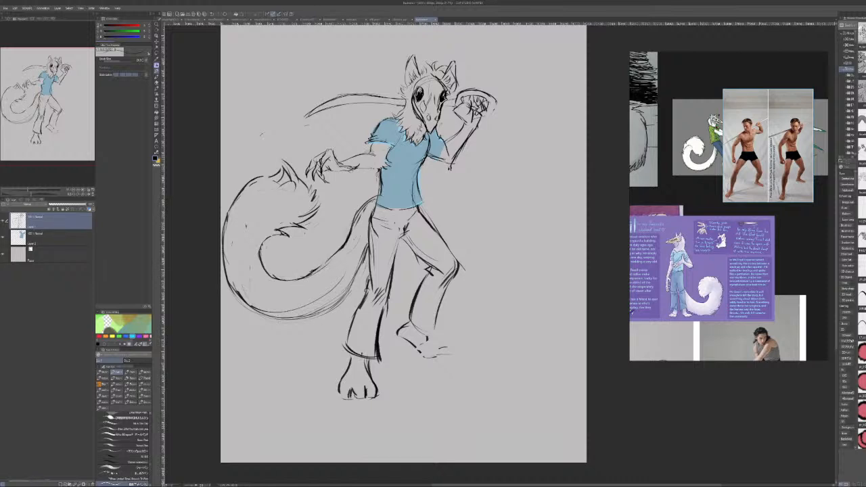
{"action": "left_click_drag", "start_coordinate": [340, 251], "coordinate": [318, 272]}
{"action": "key", "text": "ctrl+z"}
{"action": "left_click_drag", "start_coordinate": [351, 238], "coordinate": [316, 274]}
{"action": "left_click_drag", "start_coordinate": [343, 246], "coordinate": [301, 277]}
Redraw the bent leg's foot with a defined sole, toes and heel, and strengthen the trouser line above the ankle.
{"action": "mouse_move", "coordinate": [435, 356]}
{"action": "left_mouse_down"}
{"action": "mouse_move", "coordinate": [425, 360]}
{"action": "mouse_move", "coordinate": [451, 352]}
{"action": "mouse_move", "coordinate": [416, 354]}
{"action": "mouse_move", "coordinate": [429, 362]}
{"action": "mouse_move", "coordinate": [414, 348]}
{"action": "left_mouse_up"}
{"action": "mouse_move", "coordinate": [402, 336]}
{"action": "left_mouse_down"}
{"action": "mouse_move", "coordinate": [409, 339]}
{"action": "mouse_move", "coordinate": [405, 333]}
{"action": "left_mouse_up"}
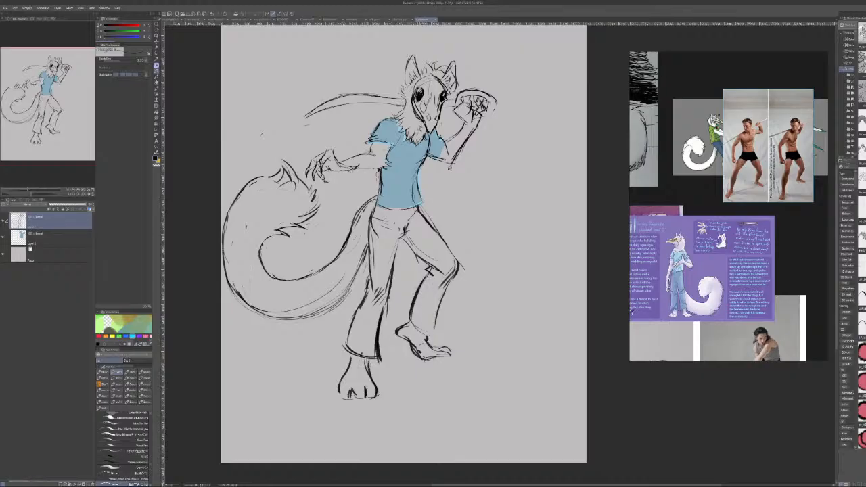
{"action": "left_click_drag", "start_coordinate": [414, 302], "coordinate": [404, 324]}
Rework the standing leg's trouser hem and redraw the inner contour from the knee down to it.
{"action": "left_click_drag", "start_coordinate": [361, 356], "coordinate": [379, 362]}
{"action": "key", "text": "ctrl+z"}
{"action": "key", "text": "ctrl+z"}
{"action": "key", "text": "ctrl+z"}
{"action": "key", "text": "ctrl+z"}
{"action": "key", "text": "ctrl+z"}
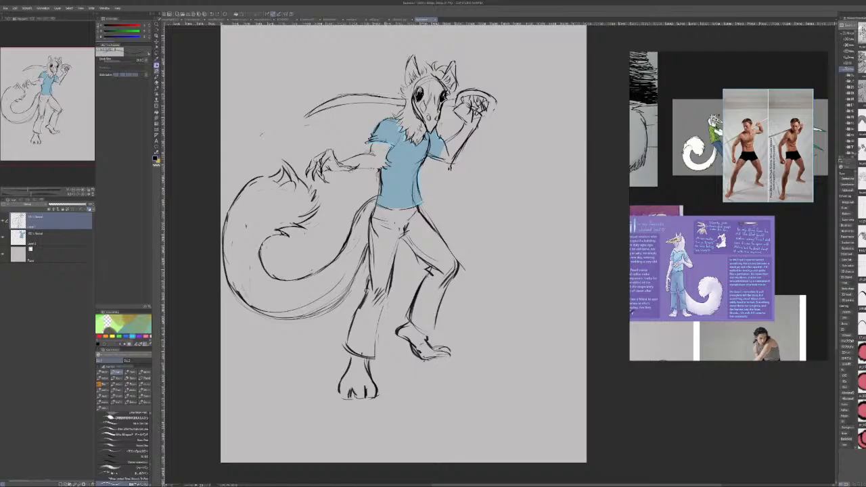
{"action": "left_click_drag", "start_coordinate": [388, 296], "coordinate": [375, 355]}
Try to redraw the outer contour of the standing leg's lower trouser leg.
{"action": "left_click_drag", "start_coordinate": [345, 349], "coordinate": [343, 355]}
{"action": "key", "text": "ctrl+z"}
{"action": "mouse_move", "coordinate": [364, 305]}
{"action": "left_mouse_down"}
{"action": "mouse_move", "coordinate": [343, 352]}
{"action": "mouse_move", "coordinate": [347, 339]}
{"action": "left_mouse_up"}
{"action": "key", "text": "ctrl+z"}
{"action": "key", "text": "ctrl+z"}
{"action": "key", "text": "ctrl+z"}
Shade the nasal and cheek hollows of the skull and add a fur tuft between the ears.
{"action": "left_click", "coordinate": [34, 191]}
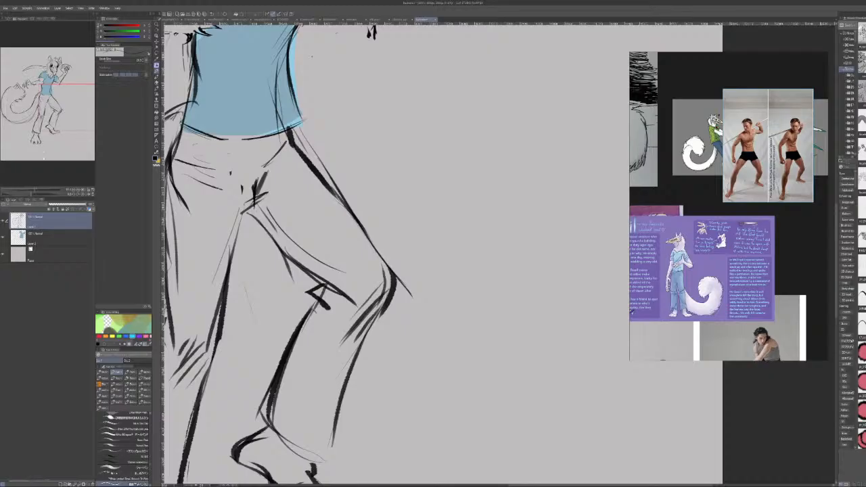
{"action": "left_click_drag", "start_coordinate": [372, 32], "coordinate": [465, 374]}
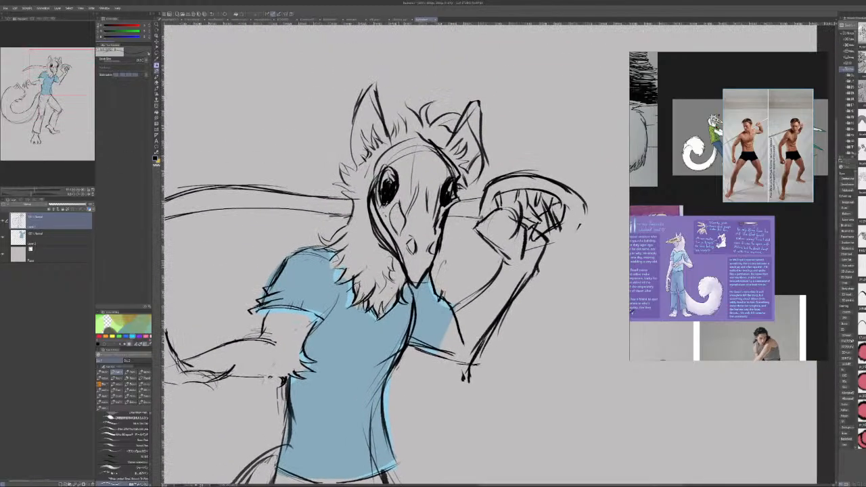
{"action": "mouse_move", "coordinate": [399, 207]}
{"action": "left_mouse_down"}
{"action": "mouse_move", "coordinate": [392, 214]}
{"action": "mouse_move", "coordinate": [400, 227]}
{"action": "mouse_move", "coordinate": [397, 216]}
{"action": "left_mouse_up"}
{"action": "mouse_move", "coordinate": [440, 212]}
{"action": "left_mouse_down"}
{"action": "mouse_move", "coordinate": [435, 233]}
{"action": "mouse_move", "coordinate": [435, 222]}
{"action": "mouse_move", "coordinate": [409, 252]}
{"action": "mouse_move", "coordinate": [427, 255]}
{"action": "left_mouse_up"}
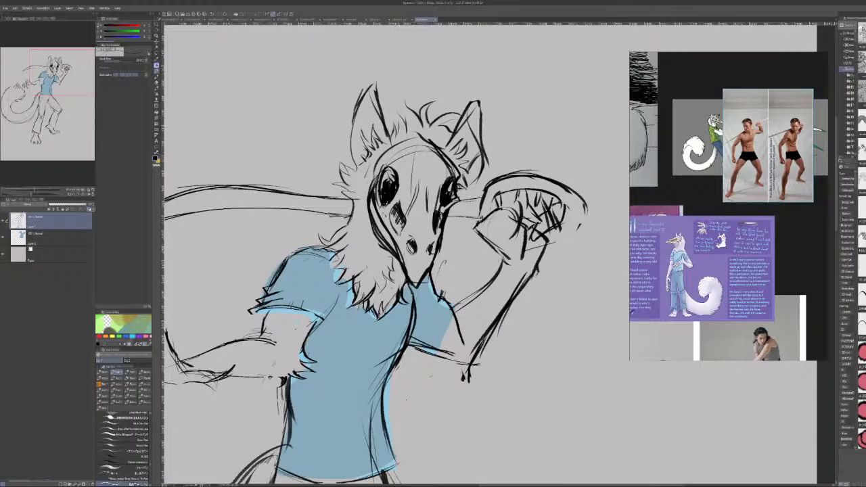
{"action": "mouse_move", "coordinate": [404, 106]}
{"action": "left_mouse_down"}
{"action": "mouse_move", "coordinate": [406, 123]}
{"action": "mouse_move", "coordinate": [410, 118]}
{"action": "left_mouse_up"}
{"action": "mouse_move", "coordinate": [405, 103]}
{"action": "left_mouse_down"}
{"action": "mouse_move", "coordinate": [404, 121]}
{"action": "mouse_move", "coordinate": [393, 126]}
{"action": "left_mouse_up"}
Draw fabric folds and a firmer hem on the raised arm's shirt sleeve.
{"action": "left_click_drag", "start_coordinate": [446, 295], "coordinate": [429, 353]}
{"action": "mouse_move", "coordinate": [438, 320]}
{"action": "left_mouse_down"}
{"action": "mouse_move", "coordinate": [427, 350]}
{"action": "mouse_move", "coordinate": [415, 358]}
{"action": "mouse_move", "coordinate": [414, 350]}
{"action": "left_mouse_up"}
{"action": "mouse_move", "coordinate": [445, 288]}
{"action": "left_mouse_down"}
{"action": "mouse_move", "coordinate": [433, 298]}
{"action": "mouse_move", "coordinate": [445, 309]}
{"action": "mouse_move", "coordinate": [434, 320]}
{"action": "left_mouse_up"}
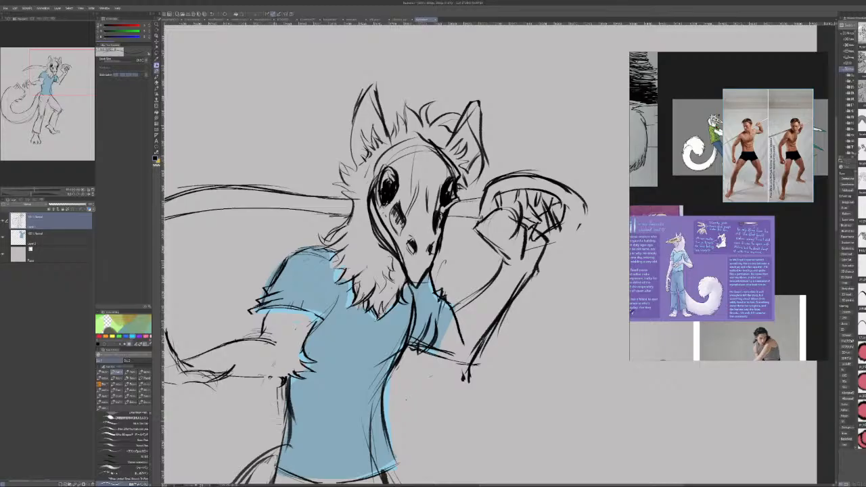
Erase the ragged edge of the lowered arm's sleeve and redraw its hem with curved folds.
{"action": "left_click_drag", "start_coordinate": [282, 292], "coordinate": [249, 314]}
{"action": "mouse_move", "coordinate": [264, 311]}
{"action": "left_mouse_down"}
{"action": "mouse_move", "coordinate": [281, 307]}
{"action": "mouse_move", "coordinate": [257, 299]}
{"action": "mouse_move", "coordinate": [306, 315]}
{"action": "left_mouse_up"}
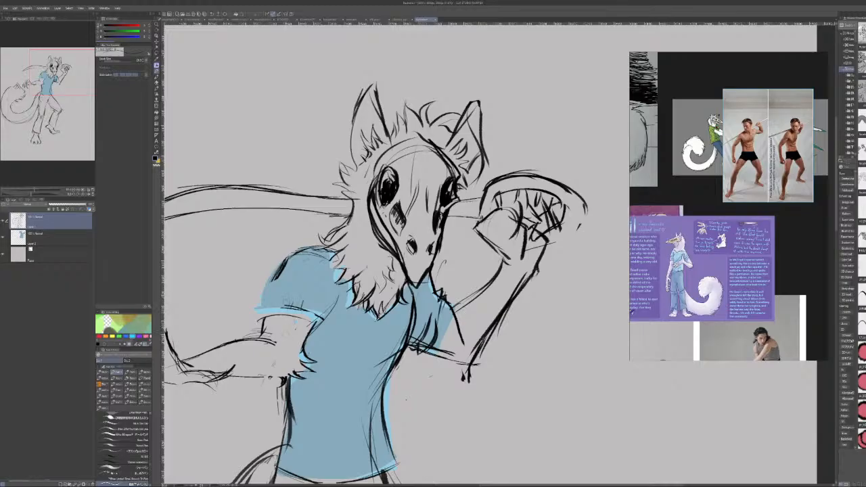
{"action": "mouse_move", "coordinate": [299, 304]}
{"action": "left_mouse_down"}
{"action": "mouse_move", "coordinate": [318, 315]}
{"action": "mouse_move", "coordinate": [312, 322]}
{"action": "left_mouse_up"}
{"action": "mouse_move", "coordinate": [265, 306]}
{"action": "left_mouse_down"}
{"action": "mouse_move", "coordinate": [318, 315]}
{"action": "mouse_move", "coordinate": [299, 334]}
{"action": "mouse_move", "coordinate": [305, 329]}
{"action": "left_mouse_up"}
{"action": "mouse_move", "coordinate": [305, 307]}
{"action": "left_mouse_down"}
{"action": "mouse_move", "coordinate": [260, 324]}
{"action": "mouse_move", "coordinate": [308, 330]}
{"action": "mouse_move", "coordinate": [300, 326]}
{"action": "mouse_move", "coordinate": [306, 313]}
{"action": "mouse_move", "coordinate": [261, 323]}
{"action": "mouse_move", "coordinate": [264, 297]}
{"action": "mouse_move", "coordinate": [308, 251]}
{"action": "mouse_move", "coordinate": [334, 256]}
{"action": "mouse_move", "coordinate": [332, 265]}
{"action": "mouse_move", "coordinate": [286, 265]}
{"action": "mouse_move", "coordinate": [282, 272]}
{"action": "left_mouse_up"}
Undo the latest strokes on the lowered arm's sleeve and redraw its outer edge.
{"action": "key", "text": "ctrl+z"}
{"action": "key", "text": "ctrl+z"}
{"action": "key", "text": "ctrl+z"}
{"action": "key", "text": "ctrl+z"}
{"action": "key", "text": "ctrl+z"}
{"action": "key", "text": "ctrl+z"}
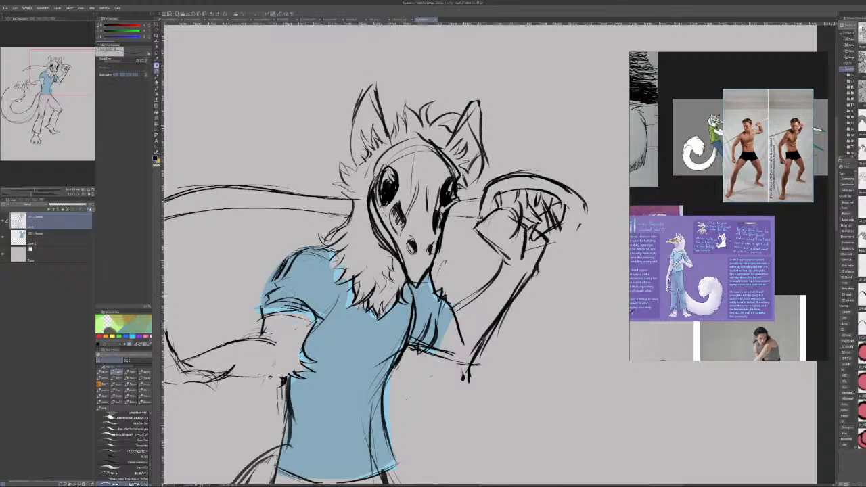
{"action": "key", "text": "ctrl+z"}
{"action": "key", "text": "ctrl+z"}
{"action": "mouse_move", "coordinate": [274, 286]}
{"action": "left_mouse_down"}
{"action": "mouse_move", "coordinate": [261, 337]}
{"action": "mouse_move", "coordinate": [318, 356]}
{"action": "left_mouse_up"}
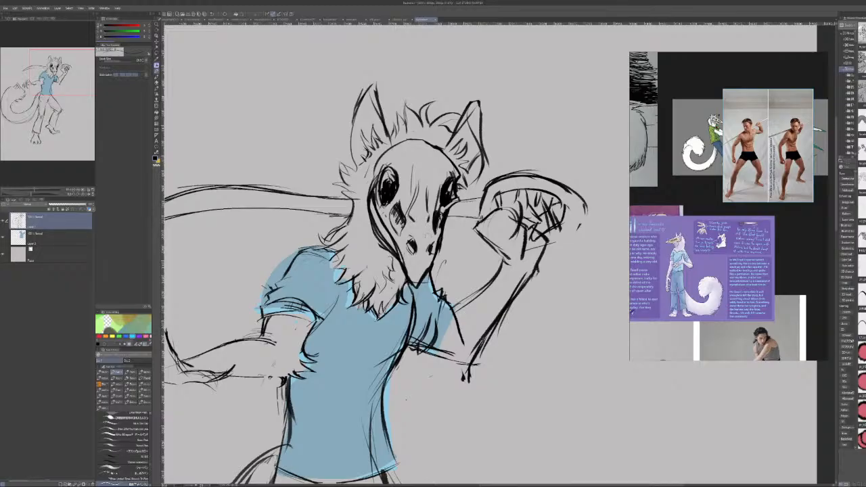
Trim the blue shirt colour that spills past the shoulder and sleeve outline of the lowered arm on the colour layer.
{"action": "left_click_drag", "start_coordinate": [407, 163], "coordinate": [415, 175]}
{"action": "mouse_move", "coordinate": [60, 94]}
{"action": "left_mouse_down"}
{"action": "mouse_move", "coordinate": [52, 107]}
{"action": "mouse_move", "coordinate": [46, 101]}
{"action": "left_mouse_up"}
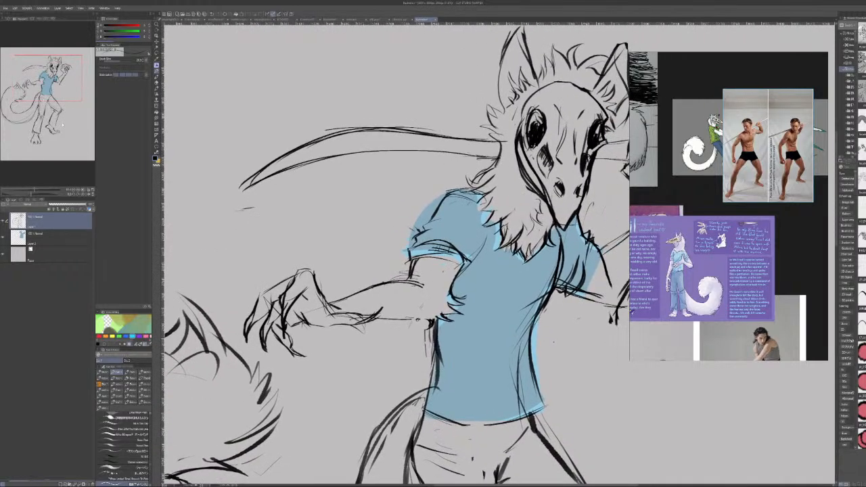
{"action": "left_click", "coordinate": [63, 235]}
{"action": "mouse_move", "coordinate": [410, 241]}
{"action": "left_mouse_down"}
{"action": "mouse_move", "coordinate": [440, 199]}
{"action": "mouse_move", "coordinate": [409, 246]}
{"action": "left_mouse_up"}
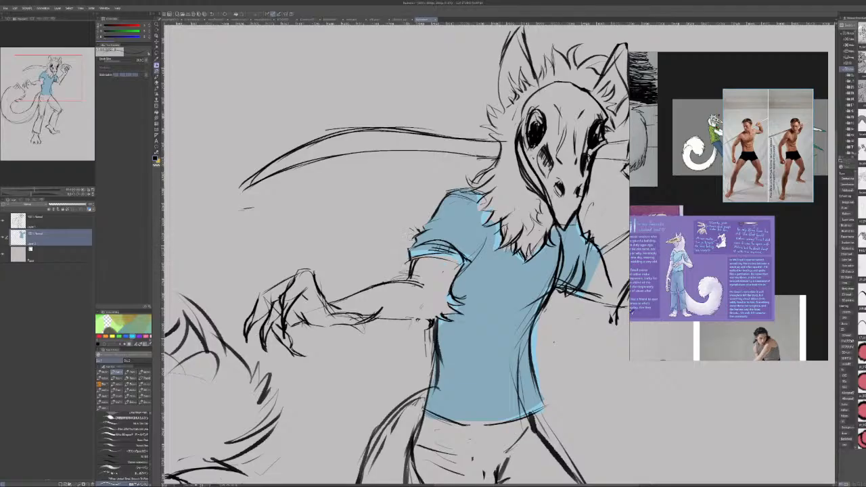
Paint lighter blue highlight strokes on the lowered arm's sleeve, continuing them on a new layer above the base colour.
{"action": "left_click", "coordinate": [499, 239], "text": "alt"}
{"action": "mouse_move", "coordinate": [426, 227]}
{"action": "left_mouse_down"}
{"action": "mouse_move", "coordinate": [476, 236]}
{"action": "mouse_move", "coordinate": [467, 222]}
{"action": "mouse_move", "coordinate": [475, 228]}
{"action": "mouse_move", "coordinate": [477, 207]}
{"action": "mouse_move", "coordinate": [456, 198]}
{"action": "left_mouse_up"}
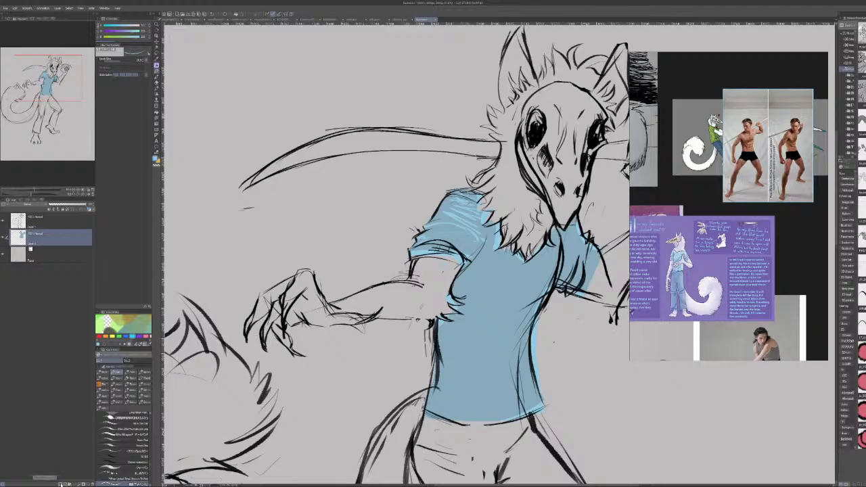
{"action": "key", "text": "ctrl+shift+n"}
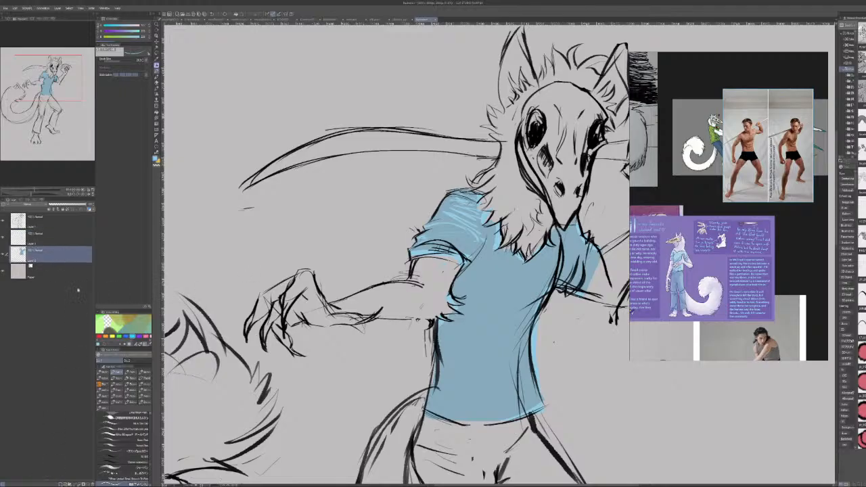
{"action": "left_click", "coordinate": [65, 253]}
{"action": "left_click", "coordinate": [65, 237]}
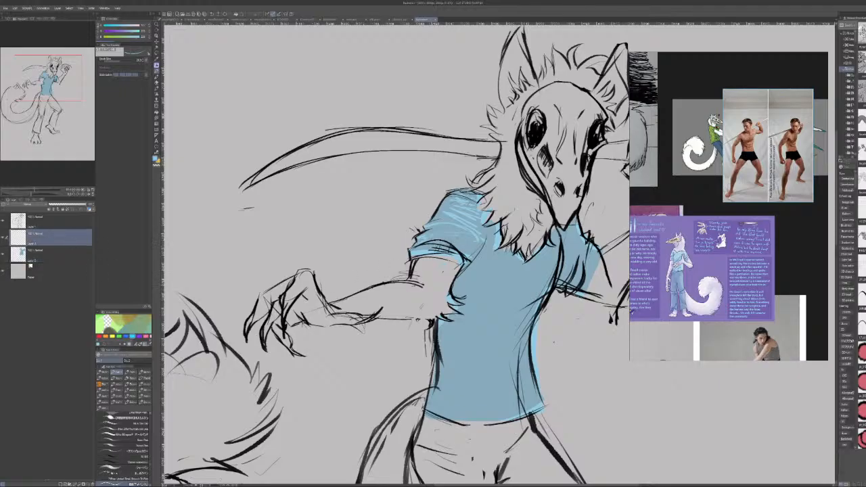
{"action": "mouse_move", "coordinate": [456, 234]}
{"action": "left_mouse_down"}
{"action": "mouse_move", "coordinate": [479, 245]}
{"action": "mouse_move", "coordinate": [472, 229]}
{"action": "mouse_move", "coordinate": [489, 229]}
{"action": "left_mouse_up"}
{"action": "left_click_drag", "start_coordinate": [431, 249], "coordinate": [450, 247]}
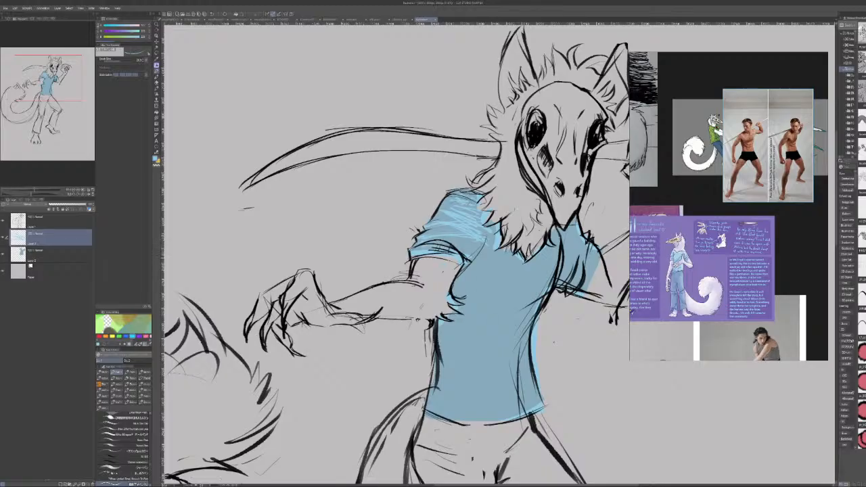
Try several brushes from the brush lists and choose a soft-edged painting brush for the fur and shirt highlights.
{"action": "left_click", "coordinate": [126, 473]}
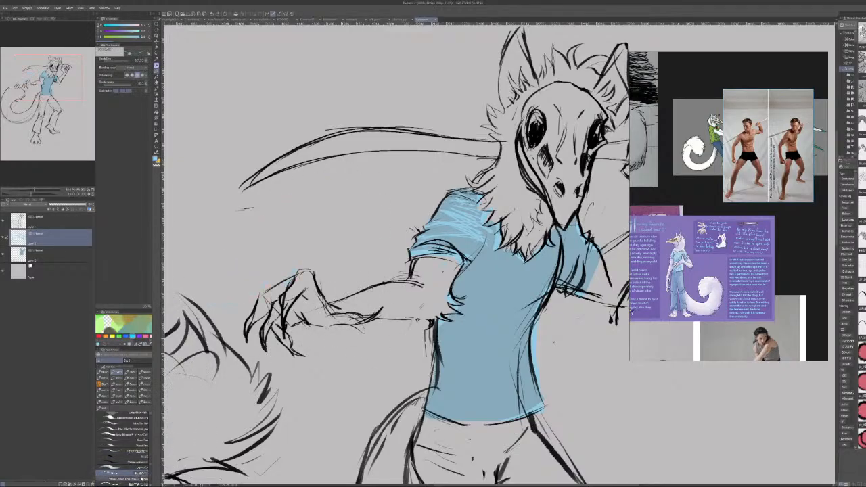
{"action": "left_click", "coordinate": [142, 479]}
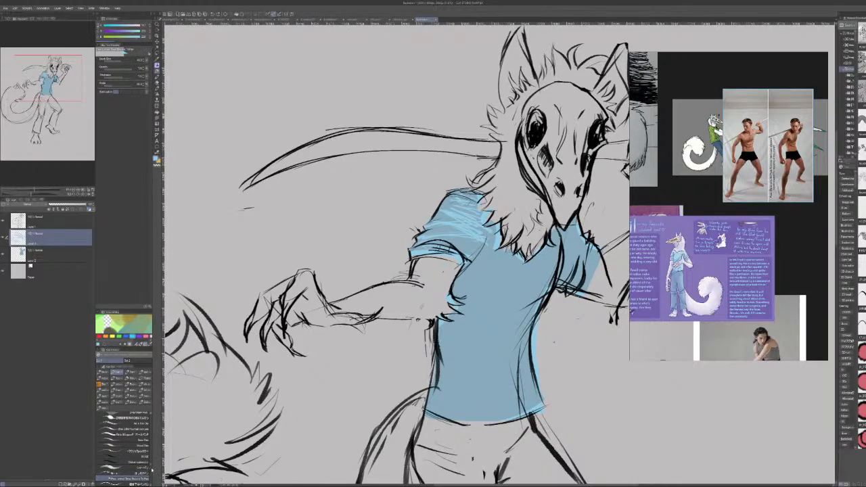
{"action": "scroll", "coordinate": [152, 467], "scroll_direction": "down", "scroll_amount": 5}
{"action": "left_click_drag", "start_coordinate": [152, 473], "coordinate": [151, 439]}
{"action": "left_click", "coordinate": [131, 429]}
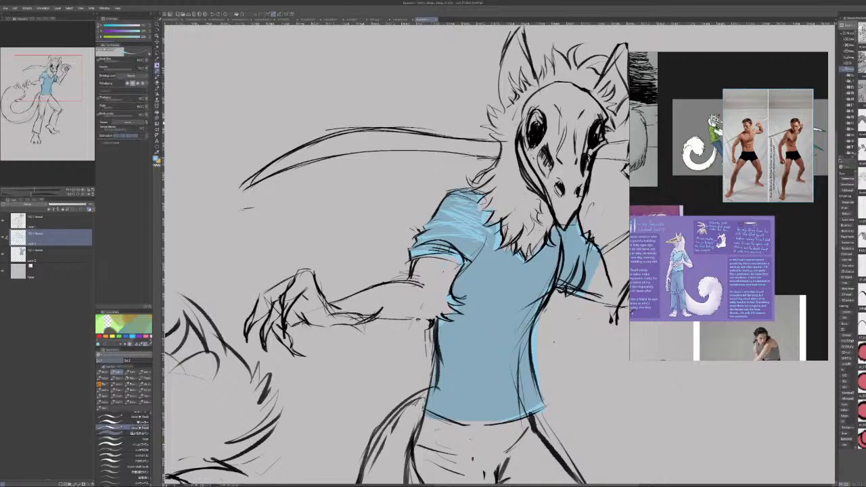
{"action": "left_click", "coordinate": [103, 373]}
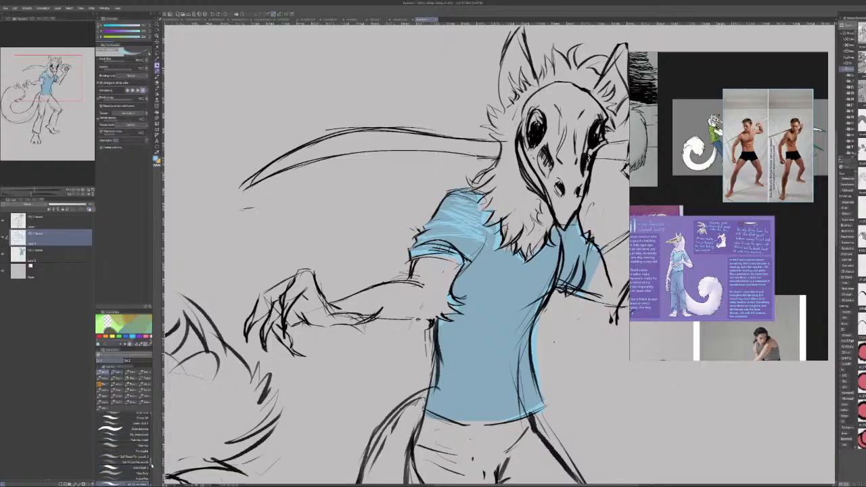
{"action": "scroll", "coordinate": [151, 467], "scroll_direction": "down", "scroll_amount": 2}
{"action": "scroll", "coordinate": [152, 473], "scroll_direction": "down", "scroll_amount": 5}
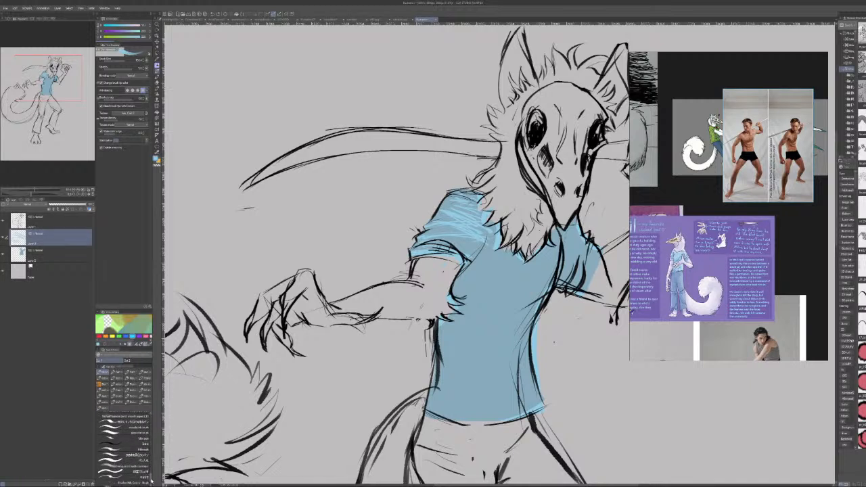
{"action": "scroll", "coordinate": [150, 467], "scroll_direction": "down", "scroll_amount": 6}
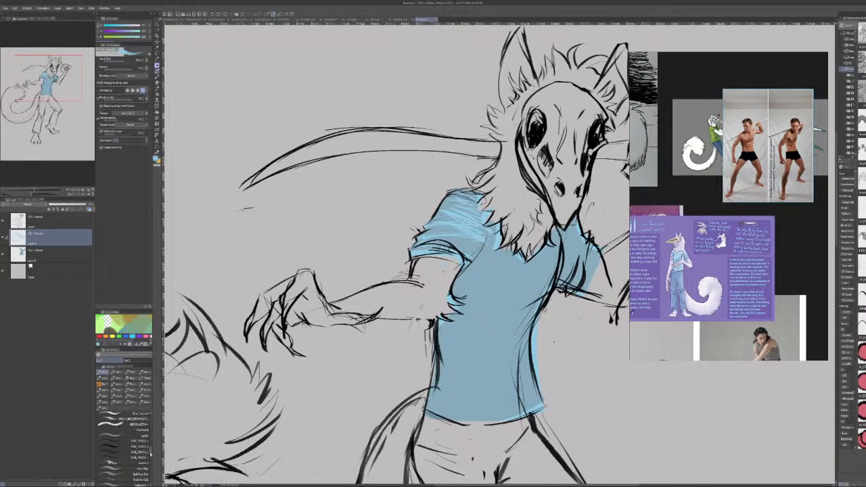
{"action": "scroll", "coordinate": [149, 452], "scroll_direction": "down", "scroll_amount": 8}
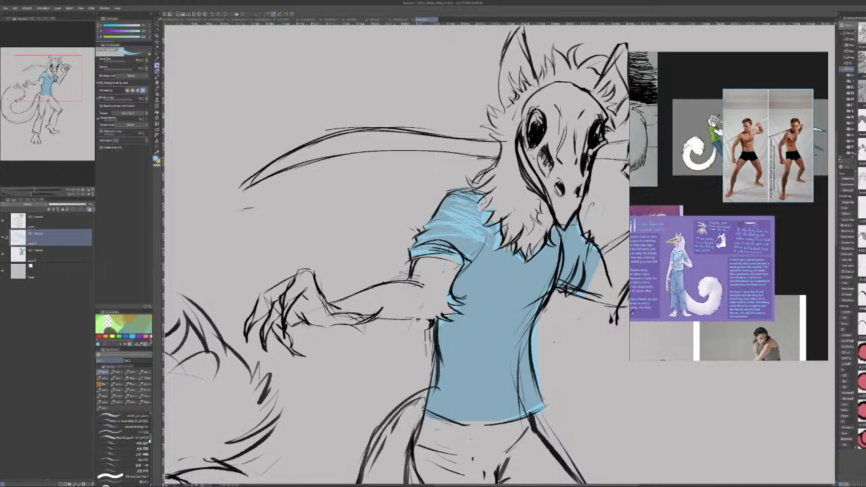
{"action": "scroll", "coordinate": [142, 439], "scroll_direction": "down", "scroll_amount": 5}
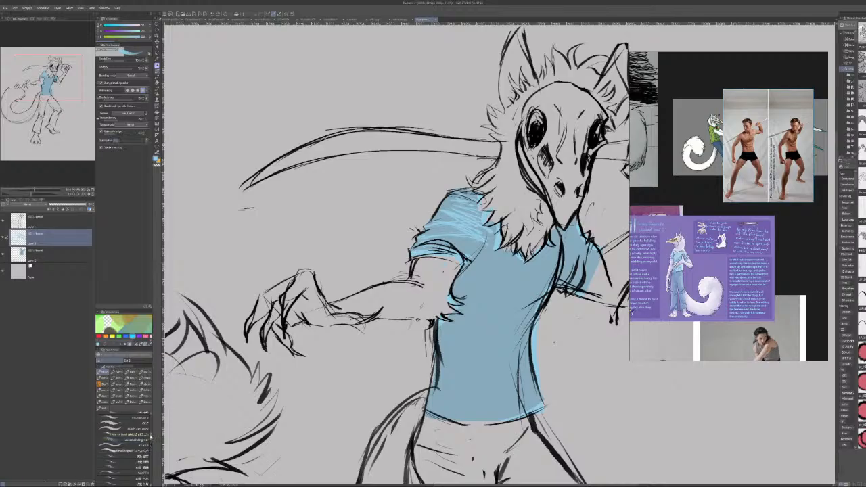
{"action": "left_click", "coordinate": [132, 450]}
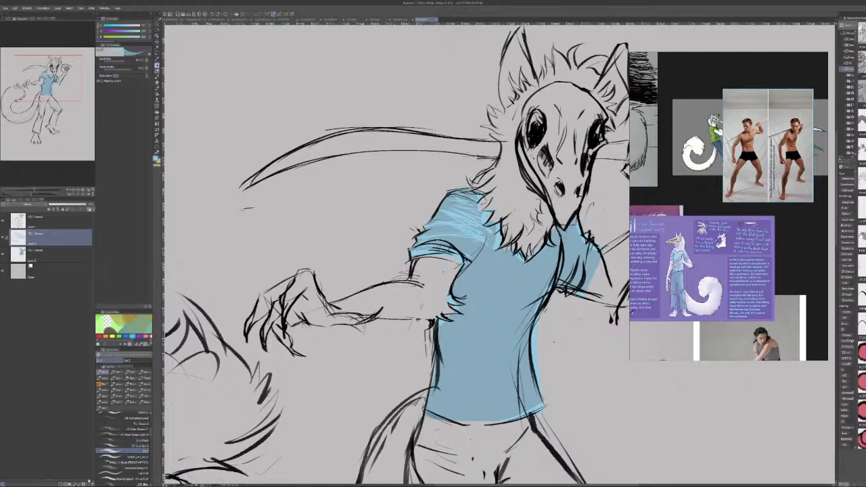
Add a layer, set the colour to a near-white tint and paint light strokes along the lowered forearm.
{"action": "left_click", "coordinate": [62, 484]}
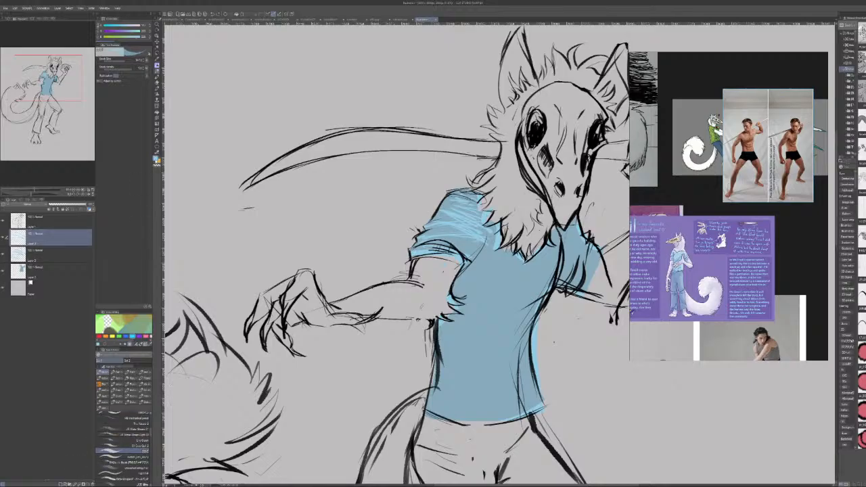
{"action": "double_click", "coordinate": [155, 159]}
{"action": "left_click", "coordinate": [481, 277]}
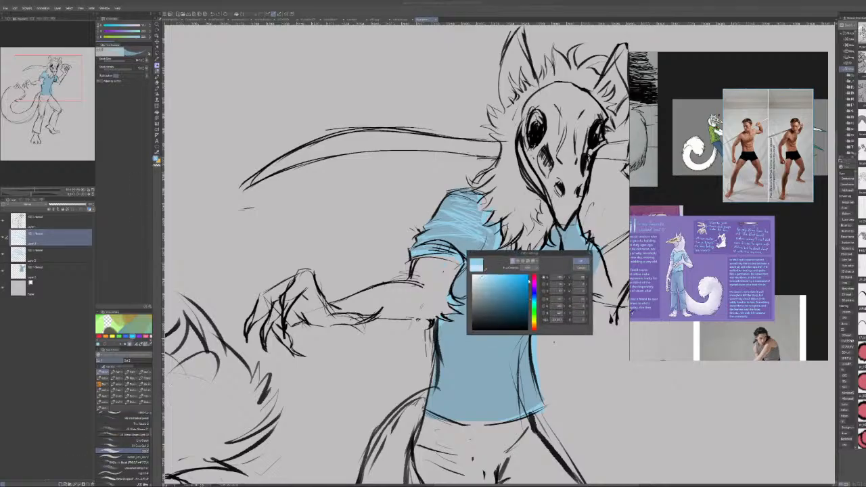
{"action": "left_click", "coordinate": [580, 262]}
{"action": "left_click_drag", "start_coordinate": [337, 306], "coordinate": [387, 293]}
{"action": "left_click_drag", "start_coordinate": [393, 304], "coordinate": [431, 318]}
{"action": "key", "text": "ctrl+z"}
{"action": "key", "text": "ctrl+z"}
{"action": "left_click_drag", "start_coordinate": [386, 301], "coordinate": [453, 315]}
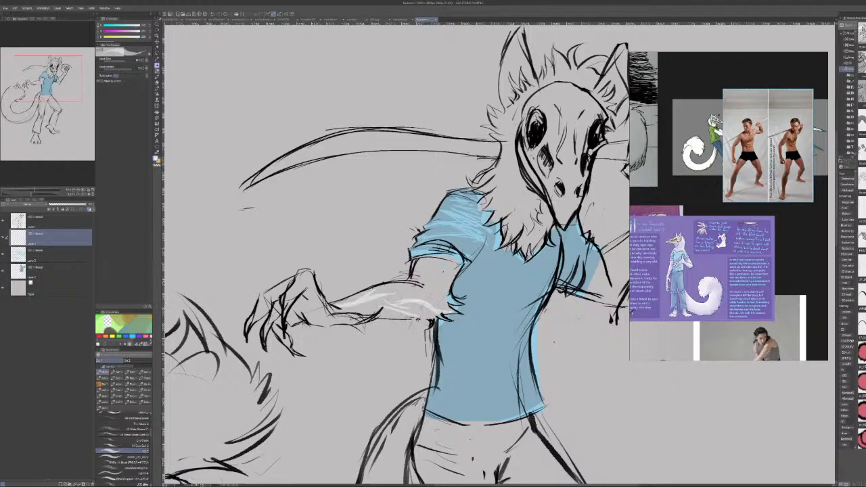
Undo the latest white strokes near the elbow and paint a white highlight on the upper arm below the sleeve.
{"action": "key", "text": "ctrl+z"}
{"action": "key", "text": "ctrl+z"}
{"action": "key", "text": "ctrl+z"}
{"action": "key", "text": "ctrl+z"}
{"action": "key", "text": "ctrl+z"}
{"action": "left_click_drag", "start_coordinate": [419, 262], "coordinate": [412, 278]}
Paint white fur locks down the neck ruff, undo the unwanted strokes and repaint them beside the skull's jaw.
{"action": "left_click_drag", "start_coordinate": [499, 203], "coordinate": [489, 224]}
{"action": "left_click_drag", "start_coordinate": [501, 202], "coordinate": [492, 225]}
{"action": "mouse_move", "coordinate": [506, 158]}
{"action": "left_mouse_down"}
{"action": "mouse_move", "coordinate": [502, 181]}
{"action": "mouse_move", "coordinate": [526, 234]}
{"action": "mouse_move", "coordinate": [514, 245]}
{"action": "left_mouse_up"}
{"action": "left_click_drag", "start_coordinate": [524, 207], "coordinate": [519, 222]}
{"action": "left_click_drag", "start_coordinate": [521, 156], "coordinate": [514, 172]}
{"action": "key", "text": "ctrl+z"}
{"action": "key", "text": "ctrl+z"}
{"action": "key", "text": "ctrl+z"}
{"action": "key", "text": "ctrl+z"}
{"action": "key", "text": "ctrl+z"}
{"action": "key", "text": "ctrl+z"}
{"action": "key", "text": "ctrl+z"}
{"action": "key", "text": "ctrl+z"}
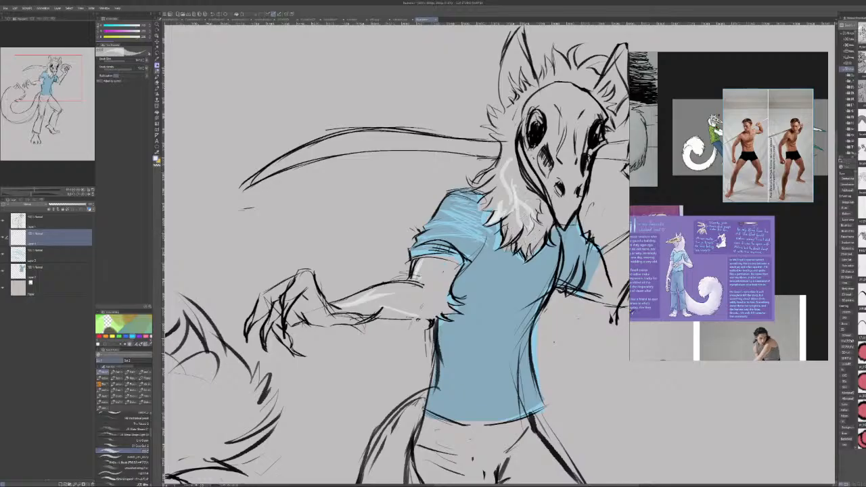
{"action": "left_click_drag", "start_coordinate": [528, 208], "coordinate": [522, 241]}
{"action": "mouse_move", "coordinate": [514, 175]}
{"action": "left_mouse_down"}
{"action": "mouse_move", "coordinate": [526, 215]}
{"action": "mouse_move", "coordinate": [508, 248]}
{"action": "left_mouse_up"}
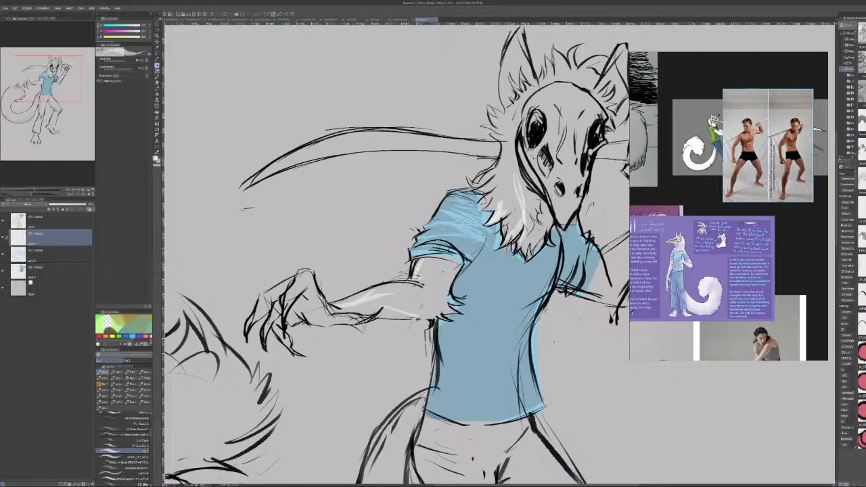
Fill the neck ruff's outer edge with white fur strokes, continuing up along the side of the skull.
{"action": "mouse_move", "coordinate": [497, 197]}
{"action": "left_mouse_down"}
{"action": "mouse_move", "coordinate": [481, 214]}
{"action": "mouse_move", "coordinate": [482, 203]}
{"action": "left_mouse_up"}
{"action": "mouse_move", "coordinate": [507, 167]}
{"action": "left_mouse_down"}
{"action": "mouse_move", "coordinate": [494, 191]}
{"action": "mouse_move", "coordinate": [500, 185]}
{"action": "left_mouse_up"}
{"action": "mouse_move", "coordinate": [506, 150]}
{"action": "left_mouse_down"}
{"action": "mouse_move", "coordinate": [502, 188]}
{"action": "mouse_move", "coordinate": [479, 195]}
{"action": "mouse_move", "coordinate": [466, 181]}
{"action": "mouse_move", "coordinate": [485, 176]}
{"action": "mouse_move", "coordinate": [478, 178]}
{"action": "left_mouse_up"}
{"action": "left_click_drag", "start_coordinate": [520, 131], "coordinate": [509, 169]}
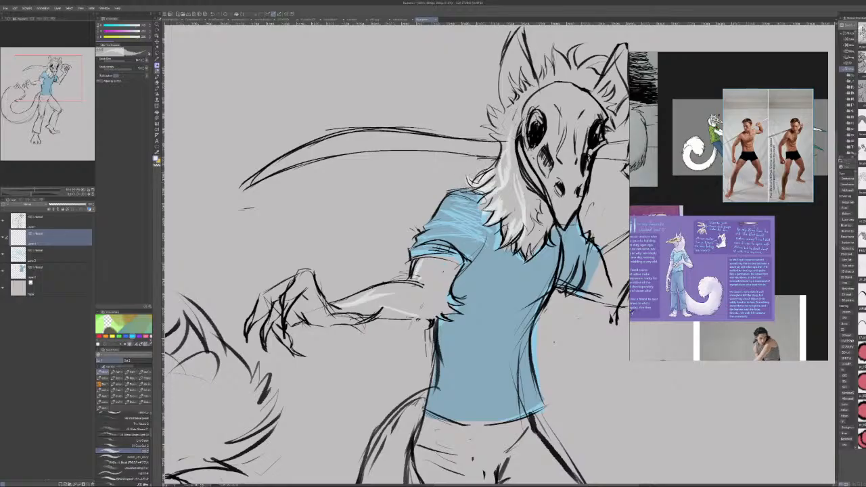
{"action": "mouse_move", "coordinate": [512, 112]}
{"action": "left_mouse_down"}
{"action": "mouse_move", "coordinate": [505, 164]}
{"action": "mouse_move", "coordinate": [524, 199]}
{"action": "mouse_move", "coordinate": [500, 237]}
{"action": "left_mouse_up"}
{"action": "mouse_move", "coordinate": [505, 199]}
{"action": "left_mouse_down"}
{"action": "mouse_move", "coordinate": [501, 211]}
{"action": "mouse_move", "coordinate": [502, 200]}
{"action": "left_mouse_up"}
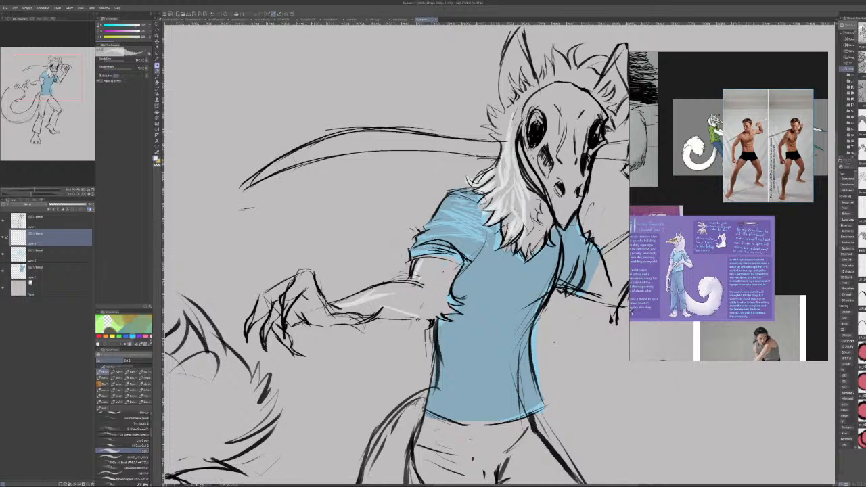
Paint lighter blue over the chest and both sleeves of the shirt on the shirt highlight layer.
{"action": "left_click", "coordinate": [60, 257]}
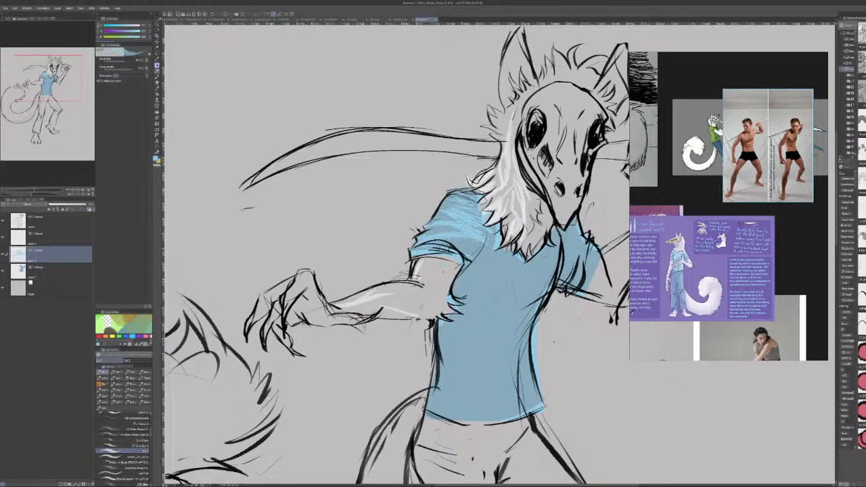
{"action": "mouse_move", "coordinate": [500, 248]}
{"action": "left_mouse_down"}
{"action": "mouse_move", "coordinate": [489, 244]}
{"action": "mouse_move", "coordinate": [487, 268]}
{"action": "mouse_move", "coordinate": [528, 285]}
{"action": "mouse_move", "coordinate": [548, 244]}
{"action": "mouse_move", "coordinate": [494, 312]}
{"action": "left_mouse_up"}
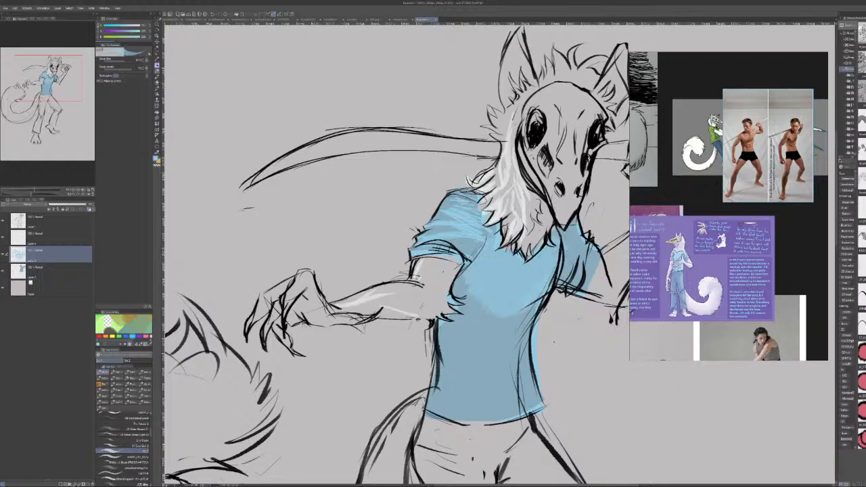
{"action": "mouse_move", "coordinate": [567, 251]}
{"action": "left_mouse_down"}
{"action": "mouse_move", "coordinate": [572, 220]}
{"action": "mouse_move", "coordinate": [590, 255]}
{"action": "mouse_move", "coordinate": [601, 258]}
{"action": "mouse_move", "coordinate": [574, 276]}
{"action": "mouse_move", "coordinate": [574, 263]}
{"action": "mouse_move", "coordinate": [580, 269]}
{"action": "left_mouse_up"}
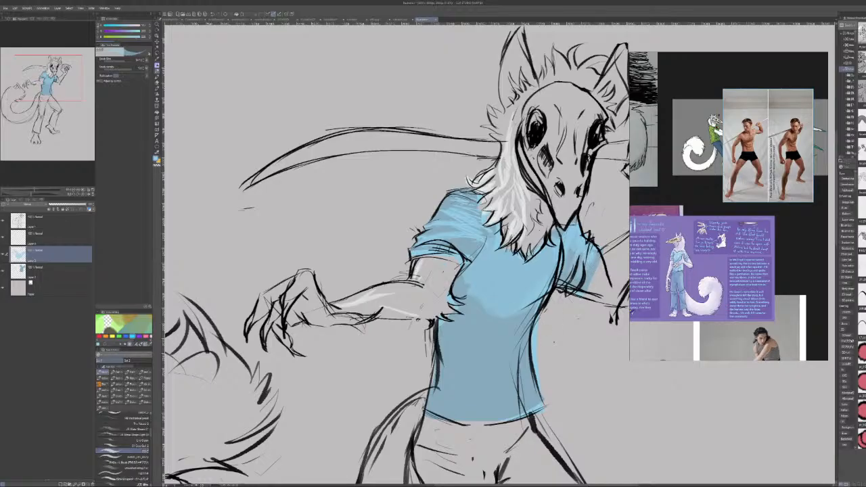
{"action": "mouse_move", "coordinate": [425, 247]}
{"action": "left_mouse_down"}
{"action": "mouse_move", "coordinate": [448, 240]}
{"action": "mouse_move", "coordinate": [452, 228]}
{"action": "mouse_move", "coordinate": [462, 241]}
{"action": "left_mouse_up"}
Paint diagonal light blue fold highlights across the shirt's waist and down to its hem.
{"action": "left_click_drag", "start_coordinate": [536, 312], "coordinate": [465, 349]}
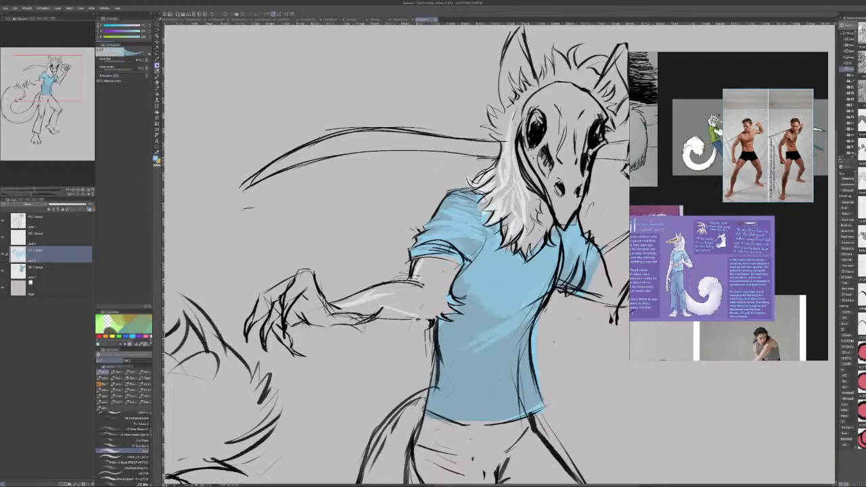
{"action": "left_click_drag", "start_coordinate": [528, 327], "coordinate": [484, 372]}
{"action": "mouse_move", "coordinate": [518, 347]}
{"action": "left_mouse_down"}
{"action": "mouse_move", "coordinate": [459, 394]}
{"action": "mouse_move", "coordinate": [497, 402]}
{"action": "left_mouse_up"}
{"action": "mouse_move", "coordinate": [534, 365]}
{"action": "left_mouse_down"}
{"action": "mouse_move", "coordinate": [513, 401]}
{"action": "mouse_move", "coordinate": [527, 407]}
{"action": "left_mouse_up"}
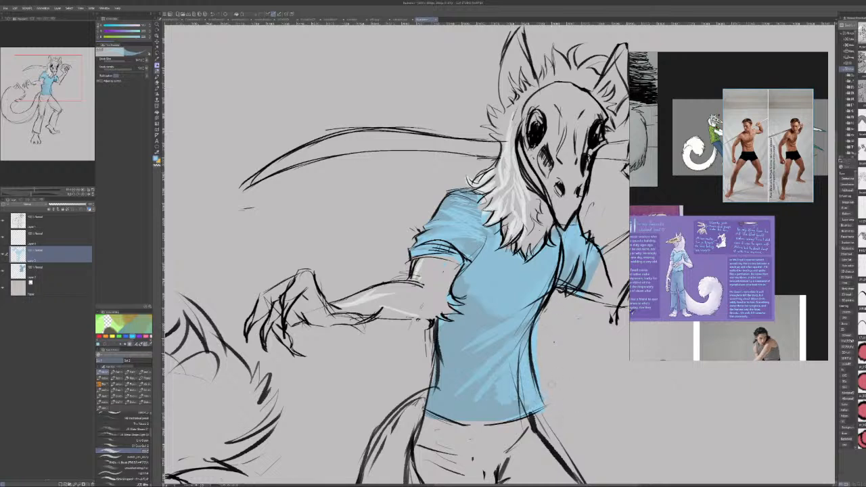
Paint white fur strokes inside both ears and in the tuft between them on the base colour layer.
{"action": "left_click", "coordinate": [89, 275]}
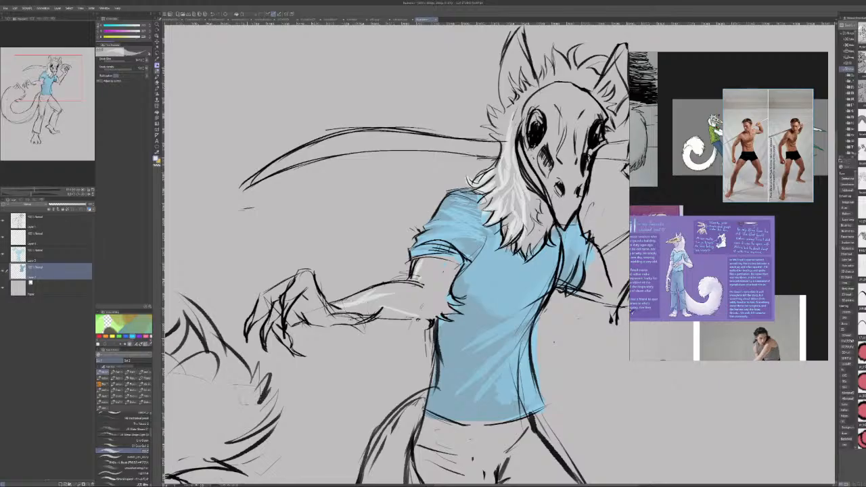
{"action": "left_click_drag", "start_coordinate": [48, 77], "coordinate": [61, 66]}
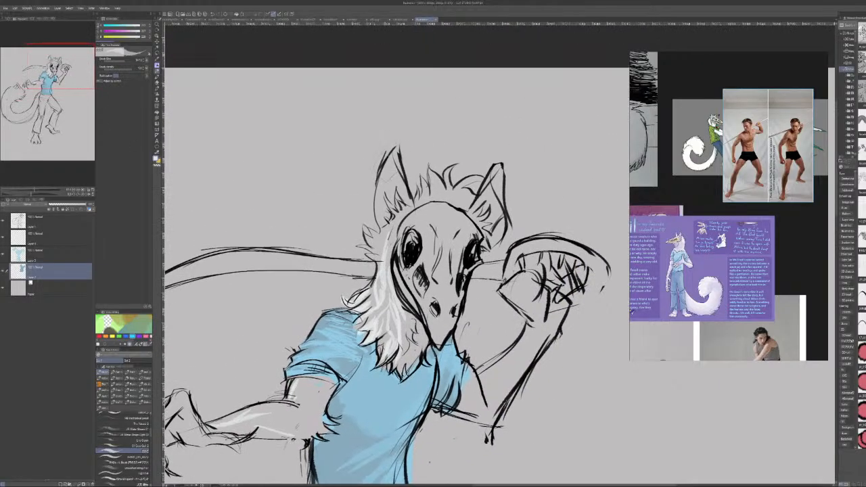
{"action": "mouse_move", "coordinate": [391, 158]}
{"action": "left_mouse_down"}
{"action": "mouse_move", "coordinate": [378, 212]}
{"action": "mouse_move", "coordinate": [388, 219]}
{"action": "left_mouse_up"}
{"action": "key", "text": "ctrl+z"}
{"action": "mouse_move", "coordinate": [386, 186]}
{"action": "left_mouse_down"}
{"action": "mouse_move", "coordinate": [392, 209]}
{"action": "mouse_move", "coordinate": [414, 206]}
{"action": "left_mouse_up"}
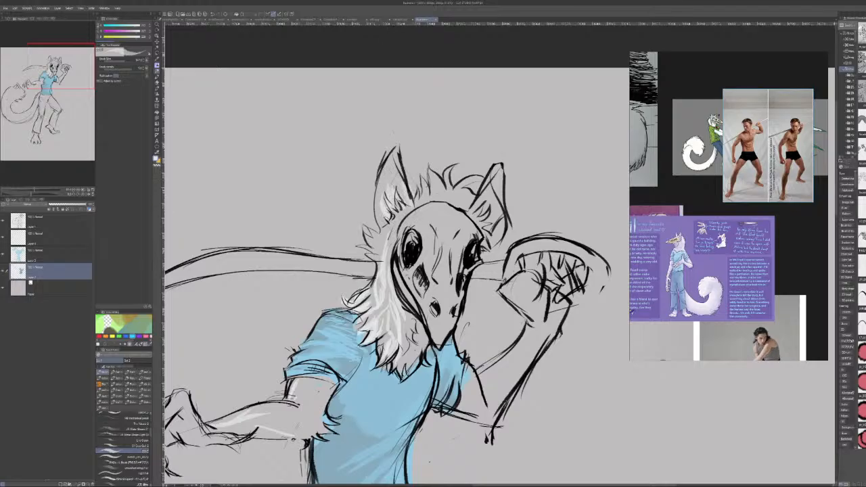
{"action": "left_click_drag", "start_coordinate": [397, 144], "coordinate": [405, 181]}
{"action": "mouse_move", "coordinate": [491, 179]}
{"action": "left_mouse_down"}
{"action": "mouse_move", "coordinate": [469, 211]}
{"action": "mouse_move", "coordinate": [489, 180]}
{"action": "mouse_move", "coordinate": [499, 218]}
{"action": "left_mouse_up"}
{"action": "mouse_move", "coordinate": [425, 168]}
{"action": "left_mouse_down"}
{"action": "mouse_move", "coordinate": [433, 200]}
{"action": "mouse_move", "coordinate": [444, 195]}
{"action": "left_mouse_up"}
{"action": "mouse_move", "coordinate": [440, 166]}
{"action": "left_mouse_down"}
{"action": "mouse_move", "coordinate": [444, 181]}
{"action": "mouse_move", "coordinate": [418, 204]}
{"action": "left_mouse_up"}
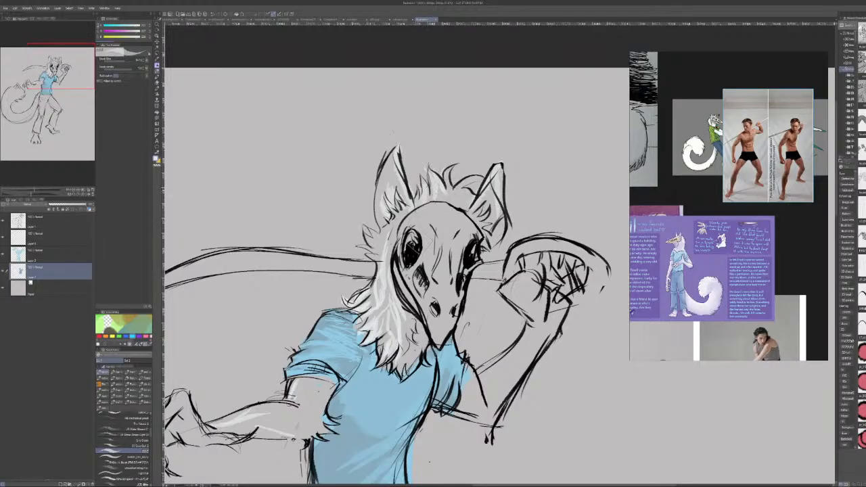
Fill the fur around the cheek and crown of the skull with white strokes and add more to the neck ruff.
{"action": "mouse_move", "coordinate": [370, 231]}
{"action": "left_mouse_down"}
{"action": "mouse_move", "coordinate": [388, 264]}
{"action": "mouse_move", "coordinate": [391, 227]}
{"action": "left_mouse_up"}
{"action": "left_click_drag", "start_coordinate": [399, 221], "coordinate": [384, 248]}
{"action": "left_click_drag", "start_coordinate": [432, 196], "coordinate": [381, 236]}
{"action": "mouse_move", "coordinate": [463, 209]}
{"action": "left_mouse_down"}
{"action": "mouse_move", "coordinate": [468, 220]}
{"action": "mouse_move", "coordinate": [434, 199]}
{"action": "left_mouse_up"}
{"action": "mouse_move", "coordinate": [457, 198]}
{"action": "left_mouse_down"}
{"action": "mouse_move", "coordinate": [436, 204]}
{"action": "mouse_move", "coordinate": [483, 174]}
{"action": "left_mouse_up"}
{"action": "left_click_drag", "start_coordinate": [395, 326], "coordinate": [384, 365]}
Paint short white fur tufts rising from the upper edge of the lowered forearm.
{"action": "mouse_move", "coordinate": [220, 420]}
{"action": "left_mouse_down"}
{"action": "mouse_move", "coordinate": [269, 397]}
{"action": "mouse_move", "coordinate": [262, 399]}
{"action": "left_mouse_up"}
{"action": "key", "text": "ctrl+z"}
{"action": "left_click_drag", "start_coordinate": [261, 406], "coordinate": [269, 391]}
{"action": "left_click_drag", "start_coordinate": [273, 407], "coordinate": [279, 388]}
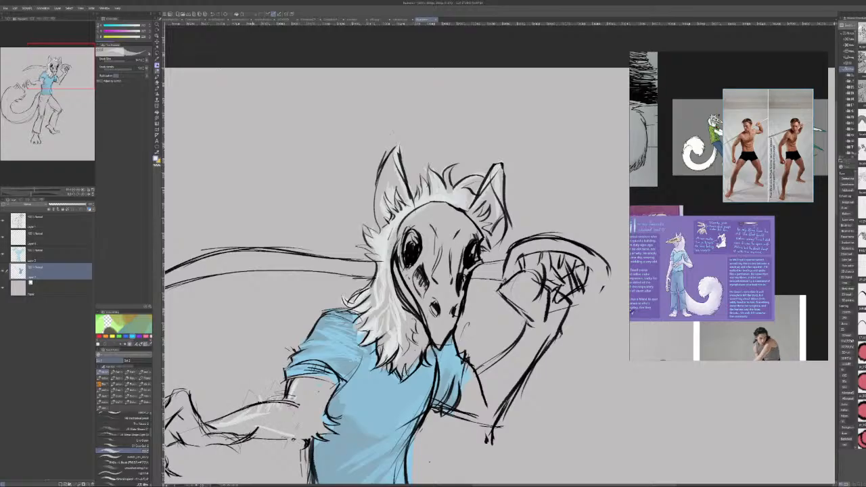
{"action": "mouse_move", "coordinate": [237, 415]}
{"action": "left_mouse_down"}
{"action": "mouse_move", "coordinate": [257, 404]}
{"action": "mouse_move", "coordinate": [249, 392]}
{"action": "mouse_move", "coordinate": [251, 402]}
{"action": "left_mouse_up"}
{"action": "left_click_drag", "start_coordinate": [213, 422], "coordinate": [245, 409]}
Add a layer above the line art, paint white fur over the lowered forearm's outline and undo the unwanted strokes.
{"action": "left_click", "coordinate": [59, 222]}
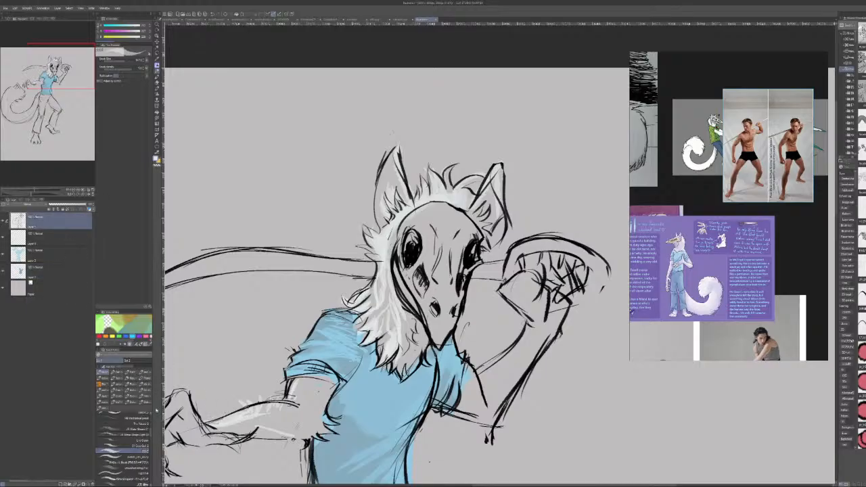
{"action": "left_click", "coordinate": [62, 484]}
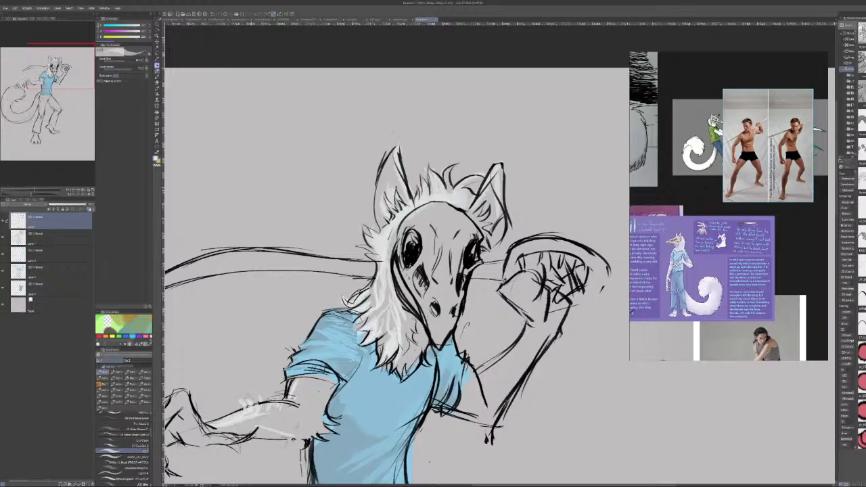
{"action": "mouse_move", "coordinate": [260, 403]}
{"action": "left_mouse_down"}
{"action": "mouse_move", "coordinate": [266, 394]}
{"action": "mouse_move", "coordinate": [290, 410]}
{"action": "mouse_move", "coordinate": [227, 417]}
{"action": "mouse_move", "coordinate": [282, 402]}
{"action": "mouse_move", "coordinate": [230, 414]}
{"action": "left_mouse_up"}
{"action": "key", "text": "ctrl+z"}
{"action": "key", "text": "ctrl+z"}
{"action": "key", "text": "ctrl+z"}
{"action": "key", "text": "ctrl+z"}
{"action": "key", "text": "ctrl+z"}
{"action": "key", "text": "ctrl+z"}
{"action": "key", "text": "ctrl+z"}
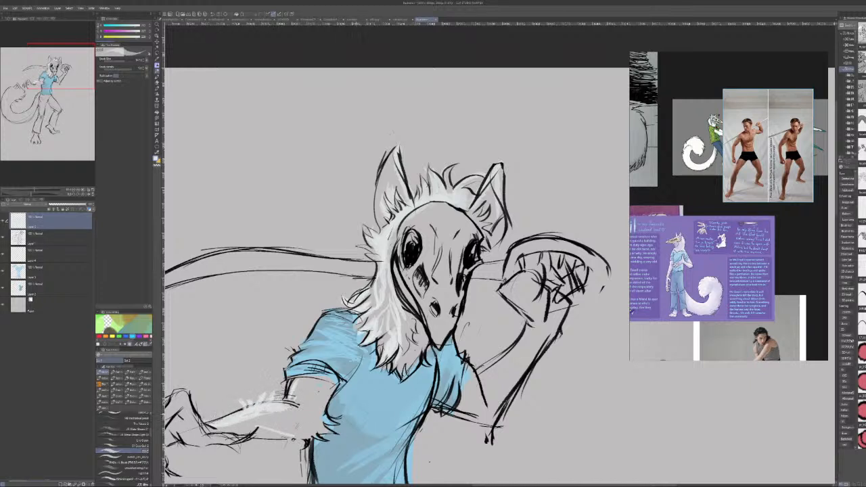
Undo the latest white fur strokes on the lowered forearm and the layer above the line art, and redo them.
{"action": "key", "text": "ctrl+z"}
{"action": "key", "text": "ctrl+z"}
{"action": "key", "text": "ctrl+z"}
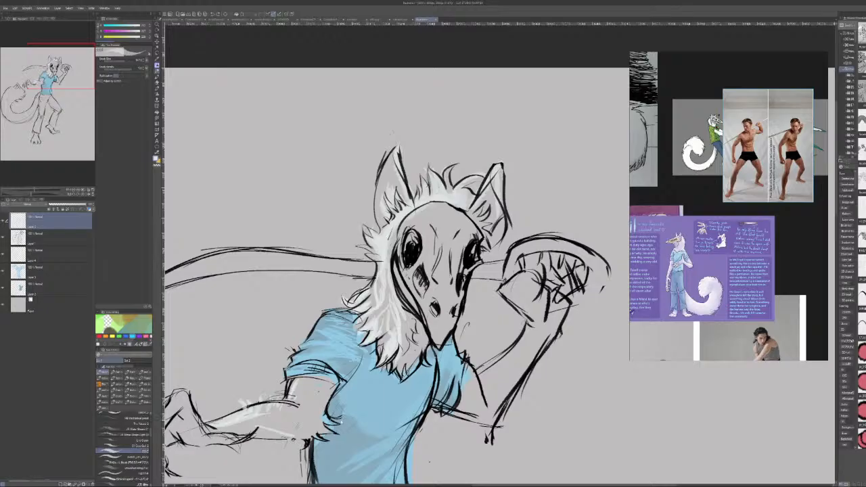
{"action": "key", "text": "ctrl+z"}
{"action": "key", "text": "ctrl+z"}
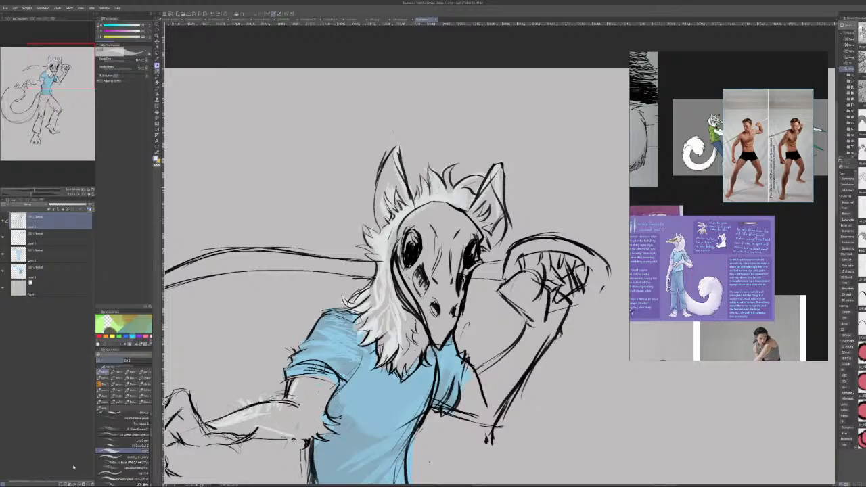
{"action": "key", "text": "ctrl+y"}
{"action": "key", "text": "ctrl+y"}
{"action": "key", "text": "ctrl+y"}
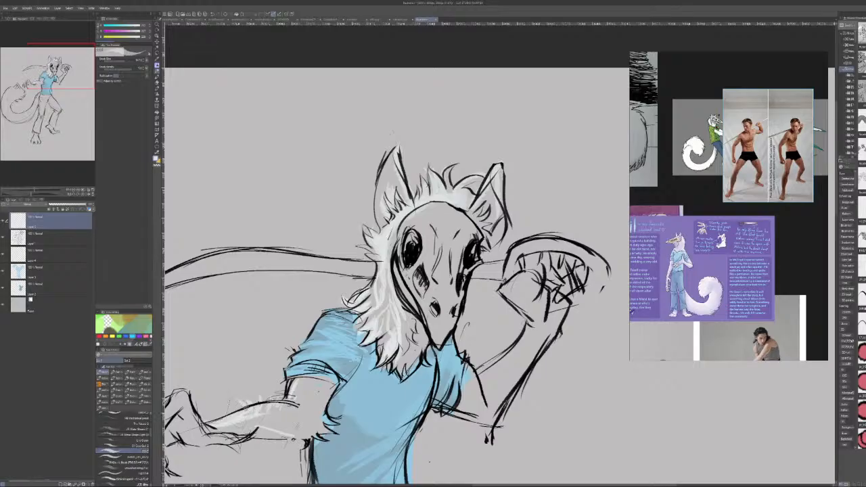
{"action": "key", "text": "ctrl+y"}
{"action": "key", "text": "ctrl+y"}
{"action": "key", "text": "ctrl+y"}
{"action": "key", "text": "ctrl+y"}
{"action": "key", "text": "ctrl+y"}
{"action": "key", "text": "ctrl+y"}
Paint white fur strokes over the lowered forearm, undoing the unwanted ones near the elbow.
{"action": "left_click_drag", "start_coordinate": [243, 400], "coordinate": [260, 409]}
{"action": "mouse_move", "coordinate": [274, 388]}
{"action": "left_mouse_down"}
{"action": "mouse_move", "coordinate": [260, 404]}
{"action": "mouse_move", "coordinate": [273, 406]}
{"action": "mouse_move", "coordinate": [209, 427]}
{"action": "left_mouse_up"}
{"action": "key", "text": "ctrl+z"}
{"action": "key", "text": "ctrl+z"}
{"action": "left_click_drag", "start_coordinate": [251, 406], "coordinate": [234, 414]}
{"action": "mouse_move", "coordinate": [295, 408]}
{"action": "left_mouse_down"}
{"action": "mouse_move", "coordinate": [259, 414]}
{"action": "mouse_move", "coordinate": [300, 427]}
{"action": "mouse_move", "coordinate": [291, 413]}
{"action": "mouse_move", "coordinate": [309, 427]}
{"action": "mouse_move", "coordinate": [314, 412]}
{"action": "mouse_move", "coordinate": [292, 424]}
{"action": "left_mouse_up"}
{"action": "key", "text": "ctrl+z"}
{"action": "key", "text": "ctrl+z"}
{"action": "key", "text": "ctrl+z"}
{"action": "mouse_move", "coordinate": [287, 425]}
{"action": "left_mouse_down"}
{"action": "mouse_move", "coordinate": [302, 436]}
{"action": "mouse_move", "coordinate": [327, 435]}
{"action": "mouse_move", "coordinate": [333, 421]}
{"action": "mouse_move", "coordinate": [324, 415]}
{"action": "mouse_move", "coordinate": [342, 412]}
{"action": "left_mouse_up"}
{"action": "key", "text": "ctrl+z"}
{"action": "key", "text": "ctrl+z"}
Fill the upper arm below the sleeve and the elbow with short fur strokes, sampling the colours from the arm.
{"action": "mouse_move", "coordinate": [318, 410]}
{"action": "left_mouse_down"}
{"action": "mouse_move", "coordinate": [334, 414]}
{"action": "mouse_move", "coordinate": [300, 396]}
{"action": "left_mouse_up"}
{"action": "left_click_drag", "start_coordinate": [304, 404], "coordinate": [320, 390]}
{"action": "mouse_move", "coordinate": [294, 409]}
{"action": "left_mouse_down"}
{"action": "mouse_move", "coordinate": [303, 380]}
{"action": "mouse_move", "coordinate": [308, 390]}
{"action": "left_mouse_up"}
{"action": "mouse_move", "coordinate": [303, 408]}
{"action": "left_mouse_down"}
{"action": "mouse_move", "coordinate": [324, 386]}
{"action": "mouse_move", "coordinate": [331, 402]}
{"action": "mouse_move", "coordinate": [310, 419]}
{"action": "left_mouse_up"}
{"action": "left_click", "coordinate": [279, 424], "text": "alt"}
{"action": "mouse_move", "coordinate": [304, 405]}
{"action": "left_mouse_down"}
{"action": "mouse_move", "coordinate": [318, 394]}
{"action": "mouse_move", "coordinate": [327, 420]}
{"action": "mouse_move", "coordinate": [326, 400]}
{"action": "left_mouse_up"}
{"action": "mouse_move", "coordinate": [256, 416]}
{"action": "left_mouse_down"}
{"action": "mouse_move", "coordinate": [250, 432]}
{"action": "mouse_move", "coordinate": [272, 423]}
{"action": "mouse_move", "coordinate": [285, 438]}
{"action": "mouse_move", "coordinate": [276, 429]}
{"action": "left_mouse_up"}
{"action": "left_click", "coordinate": [237, 415], "text": "alt"}
Undo the unwanted strokes on the lowered arm and add a short white tuft along its upper edge.
{"action": "key", "text": "ctrl+z"}
{"action": "mouse_move", "coordinate": [269, 424]}
{"action": "left_mouse_down"}
{"action": "mouse_move", "coordinate": [274, 439]}
{"action": "mouse_move", "coordinate": [283, 430]}
{"action": "mouse_move", "coordinate": [246, 441]}
{"action": "mouse_move", "coordinate": [280, 431]}
{"action": "mouse_move", "coordinate": [284, 448]}
{"action": "mouse_move", "coordinate": [276, 441]}
{"action": "mouse_move", "coordinate": [304, 434]}
{"action": "mouse_move", "coordinate": [256, 398]}
{"action": "left_mouse_up"}
{"action": "key", "text": "ctrl+z"}
{"action": "key", "text": "ctrl+z"}
{"action": "key", "text": "ctrl+z"}
{"action": "key", "text": "ctrl+z"}
{"action": "key", "text": "ctrl+z"}
{"action": "key", "text": "ctrl+z"}
{"action": "key", "text": "ctrl+z"}
{"action": "key", "text": "ctrl+z"}
{"action": "left_click_drag", "start_coordinate": [271, 400], "coordinate": [267, 394]}
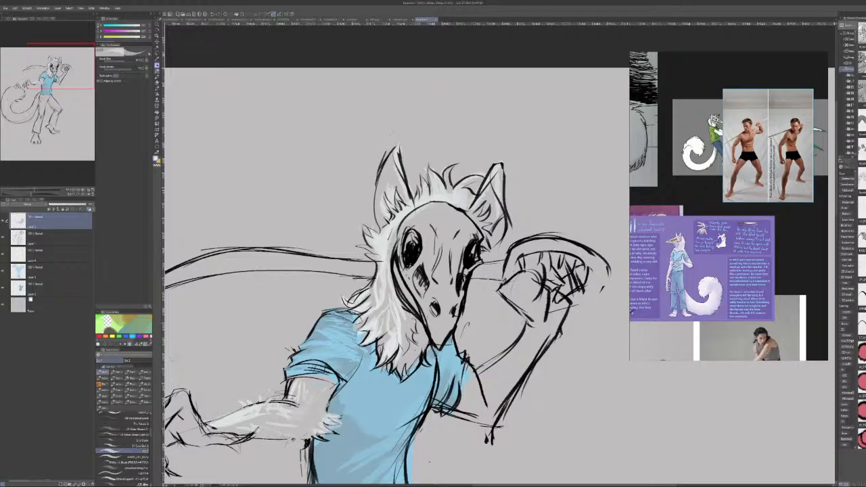
On the line art layer, erase the stray marks below the raised elbow and the forearm's outer line near the wrist.
{"action": "left_click", "coordinate": [63, 253]}
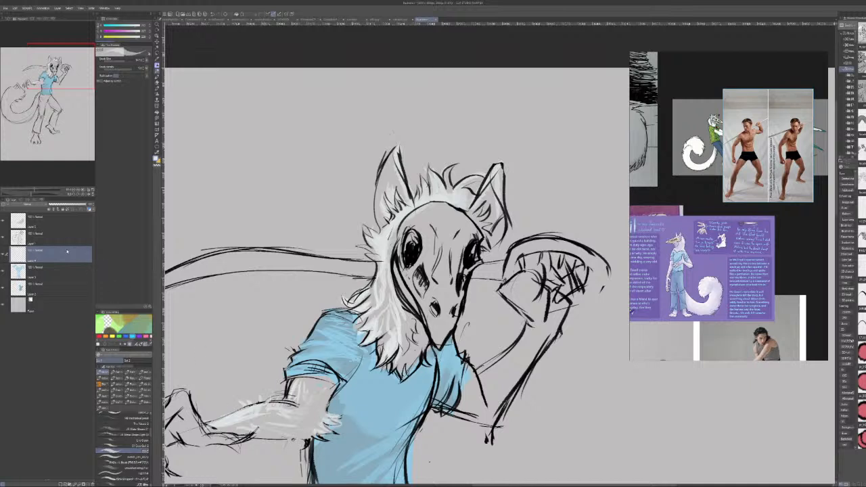
{"action": "left_click", "coordinate": [63, 288]}
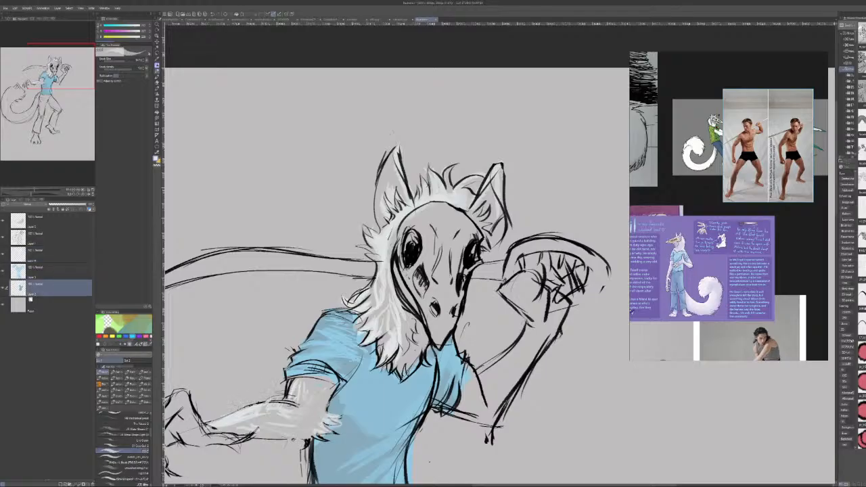
{"action": "left_click", "coordinate": [69, 239]}
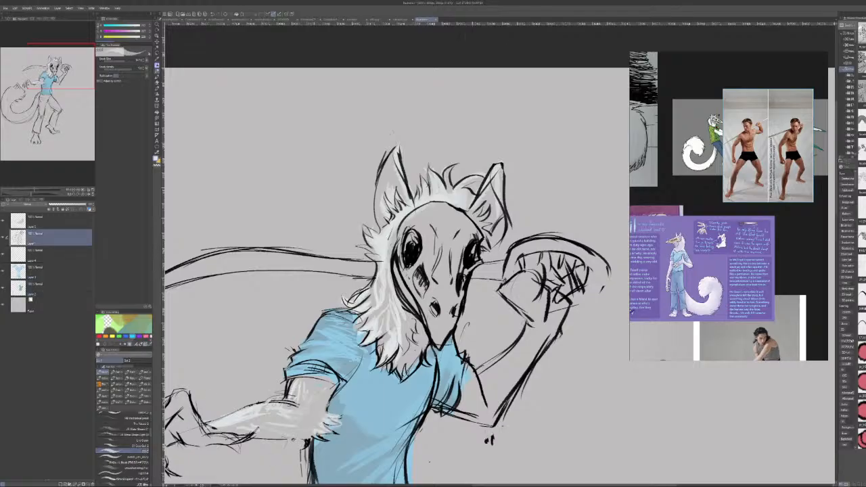
{"action": "mouse_move", "coordinate": [507, 419]}
{"action": "left_mouse_down"}
{"action": "mouse_move", "coordinate": [566, 325]}
{"action": "mouse_move", "coordinate": [567, 303]}
{"action": "mouse_move", "coordinate": [557, 333]}
{"action": "left_mouse_up"}
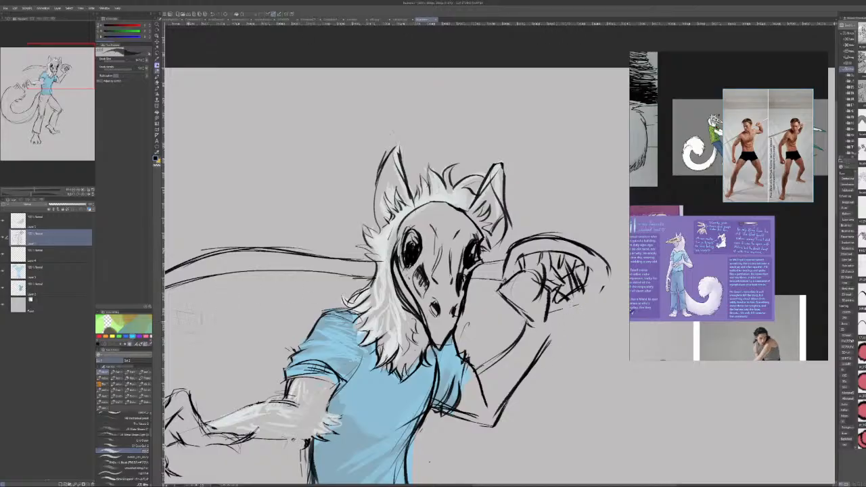
Redraw the raised wrist and gripping fingers in black with a different brush, and erase the old oversized hand guard.
{"action": "left_click", "coordinate": [133, 414]}
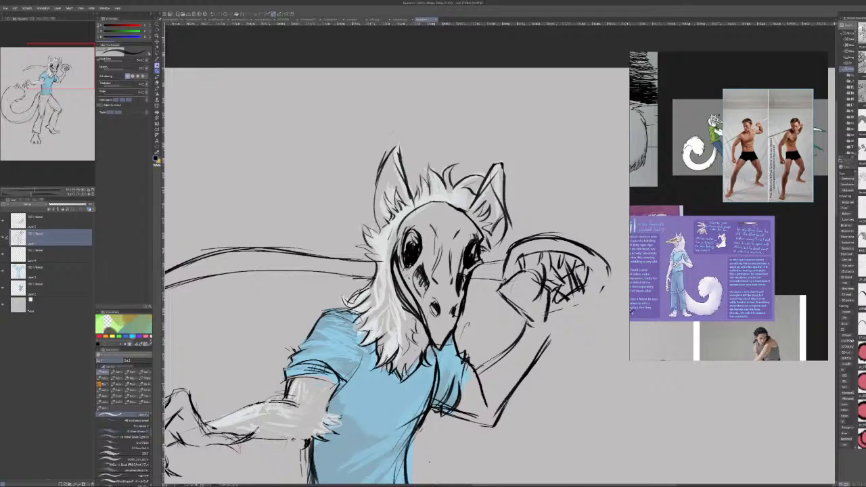
{"action": "mouse_move", "coordinate": [553, 287]}
{"action": "left_mouse_down"}
{"action": "mouse_move", "coordinate": [535, 294]}
{"action": "mouse_move", "coordinate": [521, 275]}
{"action": "mouse_move", "coordinate": [514, 291]}
{"action": "mouse_move", "coordinate": [529, 332]}
{"action": "mouse_move", "coordinate": [560, 297]}
{"action": "mouse_move", "coordinate": [570, 304]}
{"action": "mouse_move", "coordinate": [542, 352]}
{"action": "left_mouse_up"}
{"action": "key", "text": "ctrl+z"}
{"action": "mouse_move", "coordinate": [556, 293]}
{"action": "left_mouse_down"}
{"action": "mouse_move", "coordinate": [572, 306]}
{"action": "mouse_move", "coordinate": [548, 345]}
{"action": "left_mouse_up"}
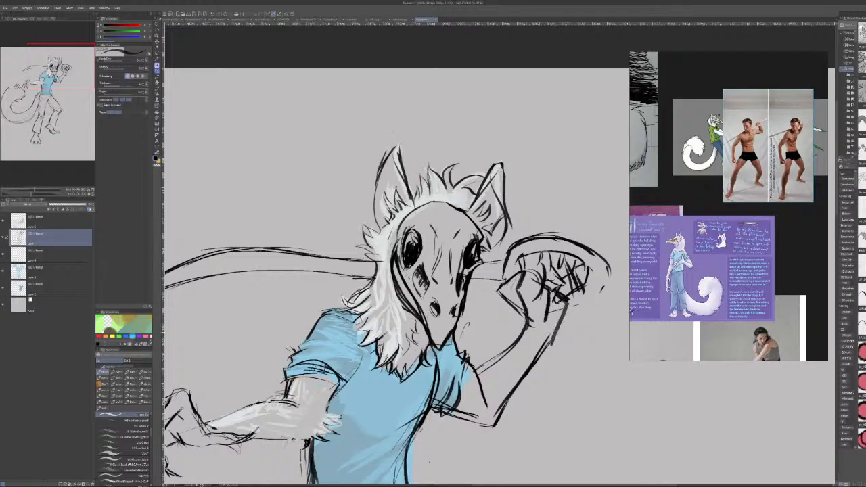
{"action": "left_click_drag", "start_coordinate": [561, 312], "coordinate": [548, 353]}
{"action": "mouse_move", "coordinate": [547, 280]}
{"action": "left_mouse_down"}
{"action": "mouse_move", "coordinate": [574, 299]}
{"action": "mouse_move", "coordinate": [572, 288]}
{"action": "mouse_move", "coordinate": [563, 295]}
{"action": "left_mouse_up"}
{"action": "mouse_move", "coordinate": [543, 266]}
{"action": "left_mouse_down"}
{"action": "mouse_move", "coordinate": [554, 271]}
{"action": "mouse_move", "coordinate": [519, 275]}
{"action": "mouse_move", "coordinate": [541, 291]}
{"action": "mouse_move", "coordinate": [540, 302]}
{"action": "mouse_move", "coordinate": [553, 298]}
{"action": "mouse_move", "coordinate": [533, 264]}
{"action": "mouse_move", "coordinate": [551, 253]}
{"action": "mouse_move", "coordinate": [546, 268]}
{"action": "mouse_move", "coordinate": [556, 273]}
{"action": "mouse_move", "coordinate": [563, 250]}
{"action": "mouse_move", "coordinate": [556, 261]}
{"action": "mouse_move", "coordinate": [564, 273]}
{"action": "mouse_move", "coordinate": [579, 256]}
{"action": "mouse_move", "coordinate": [576, 273]}
{"action": "mouse_move", "coordinate": [566, 279]}
{"action": "mouse_move", "coordinate": [570, 271]}
{"action": "mouse_move", "coordinate": [562, 270]}
{"action": "mouse_move", "coordinate": [575, 259]}
{"action": "mouse_move", "coordinate": [560, 280]}
{"action": "mouse_move", "coordinate": [570, 285]}
{"action": "mouse_move", "coordinate": [584, 266]}
{"action": "mouse_move", "coordinate": [580, 291]}
{"action": "mouse_move", "coordinate": [592, 260]}
{"action": "mouse_move", "coordinate": [581, 246]}
{"action": "mouse_move", "coordinate": [581, 259]}
{"action": "mouse_move", "coordinate": [574, 243]}
{"action": "mouse_move", "coordinate": [510, 249]}
{"action": "left_mouse_up"}
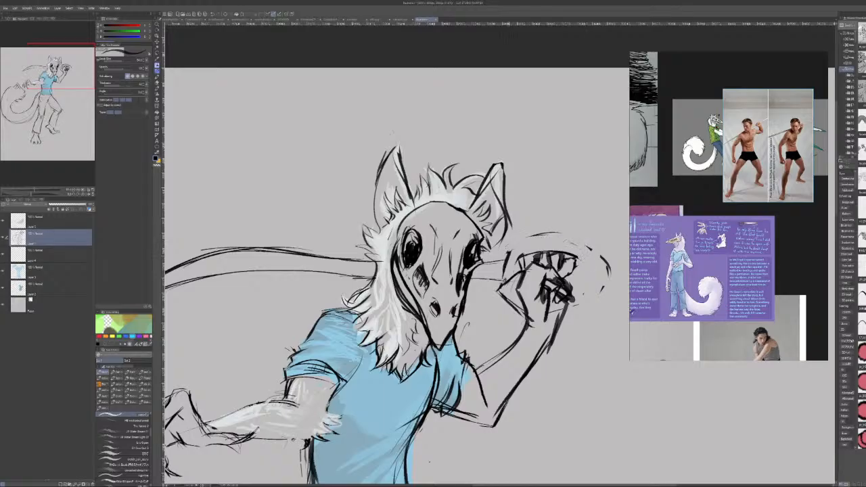
Draw a smaller curved sword guard over the raised hand, following the enlarged hilt reference.
{"action": "mouse_move", "coordinate": [562, 234]}
{"action": "left_mouse_down"}
{"action": "mouse_move", "coordinate": [526, 237]}
{"action": "mouse_move", "coordinate": [526, 252]}
{"action": "mouse_move", "coordinate": [555, 244]}
{"action": "mouse_move", "coordinate": [583, 256]}
{"action": "left_mouse_up"}
{"action": "mouse_move", "coordinate": [517, 258]}
{"action": "left_mouse_down"}
{"action": "mouse_move", "coordinate": [583, 255]}
{"action": "mouse_move", "coordinate": [573, 247]}
{"action": "mouse_move", "coordinate": [583, 254]}
{"action": "left_mouse_up"}
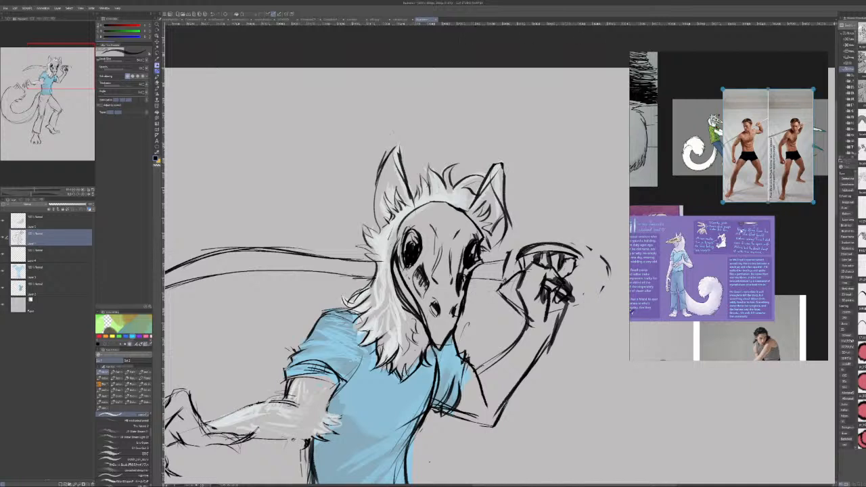
{"action": "scroll", "coordinate": [731, 236], "scroll_direction": "up", "scroll_amount": 10}
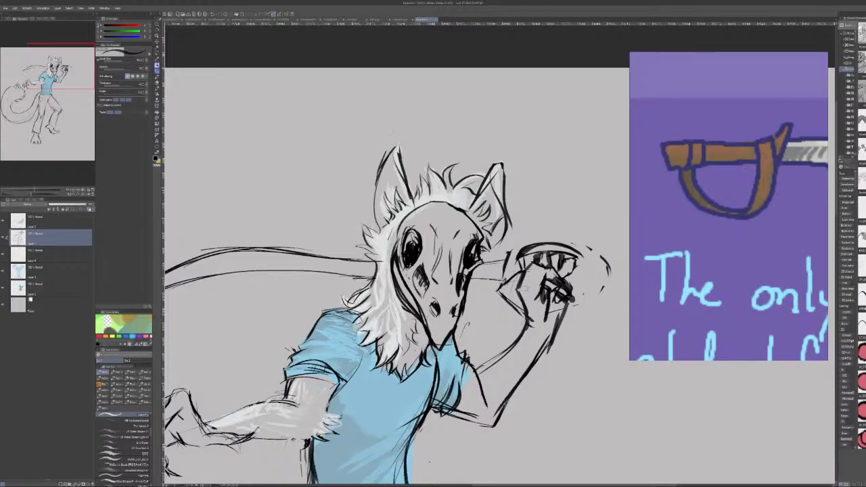
{"action": "left_click_drag", "start_coordinate": [520, 252], "coordinate": [574, 244]}
{"action": "key", "text": "ctrl+z"}
{"action": "mouse_move", "coordinate": [506, 278]}
{"action": "left_mouse_down"}
{"action": "mouse_move", "coordinate": [540, 236]}
{"action": "mouse_move", "coordinate": [573, 234]}
{"action": "left_mouse_up"}
{"action": "key", "text": "ctrl+z"}
{"action": "mouse_move", "coordinate": [504, 267]}
{"action": "left_mouse_down"}
{"action": "mouse_move", "coordinate": [550, 240]}
{"action": "mouse_move", "coordinate": [585, 247]}
{"action": "left_mouse_up"}
Bring the guard down to the grip and draw the squared handle end sticking out beyond the hand.
{"action": "mouse_move", "coordinate": [532, 239]}
{"action": "left_mouse_down"}
{"action": "mouse_move", "coordinate": [593, 252]}
{"action": "mouse_move", "coordinate": [588, 301]}
{"action": "left_mouse_up"}
{"action": "mouse_move", "coordinate": [588, 256]}
{"action": "left_mouse_down"}
{"action": "mouse_move", "coordinate": [592, 297]}
{"action": "mouse_move", "coordinate": [590, 284]}
{"action": "mouse_move", "coordinate": [582, 290]}
{"action": "mouse_move", "coordinate": [613, 280]}
{"action": "left_mouse_up"}
{"action": "left_click_drag", "start_coordinate": [593, 274], "coordinate": [623, 278]}
{"action": "mouse_move", "coordinate": [572, 289]}
{"action": "left_mouse_down"}
{"action": "mouse_move", "coordinate": [627, 301]}
{"action": "mouse_move", "coordinate": [613, 300]}
{"action": "mouse_move", "coordinate": [612, 290]}
{"action": "mouse_move", "coordinate": [619, 300]}
{"action": "mouse_move", "coordinate": [627, 294]}
{"action": "left_mouse_up"}
{"action": "mouse_move", "coordinate": [610, 272]}
{"action": "left_mouse_down"}
{"action": "mouse_move", "coordinate": [603, 258]}
{"action": "mouse_move", "coordinate": [600, 266]}
{"action": "left_mouse_up"}
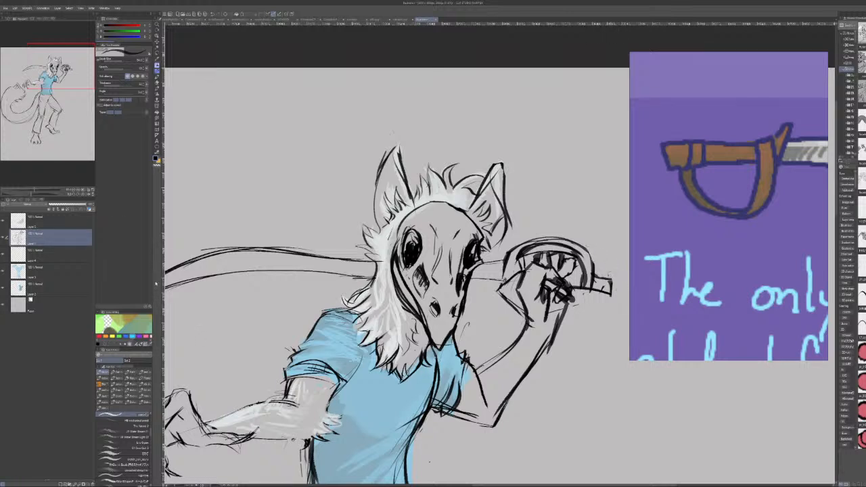
Fill in the claws of the lowered hand with solid black strokes.
{"action": "mouse_move", "coordinate": [41, 84]}
{"action": "left_mouse_down"}
{"action": "mouse_move", "coordinate": [27, 104]}
{"action": "mouse_move", "coordinate": [52, 87]}
{"action": "left_mouse_up"}
{"action": "mouse_move", "coordinate": [351, 246]}
{"action": "left_mouse_down"}
{"action": "mouse_move", "coordinate": [323, 257]}
{"action": "mouse_move", "coordinate": [334, 257]}
{"action": "left_mouse_up"}
{"action": "mouse_move", "coordinate": [258, 236]}
{"action": "left_mouse_down"}
{"action": "mouse_move", "coordinate": [252, 270]}
{"action": "mouse_move", "coordinate": [254, 251]}
{"action": "mouse_move", "coordinate": [236, 286]}
{"action": "left_mouse_up"}
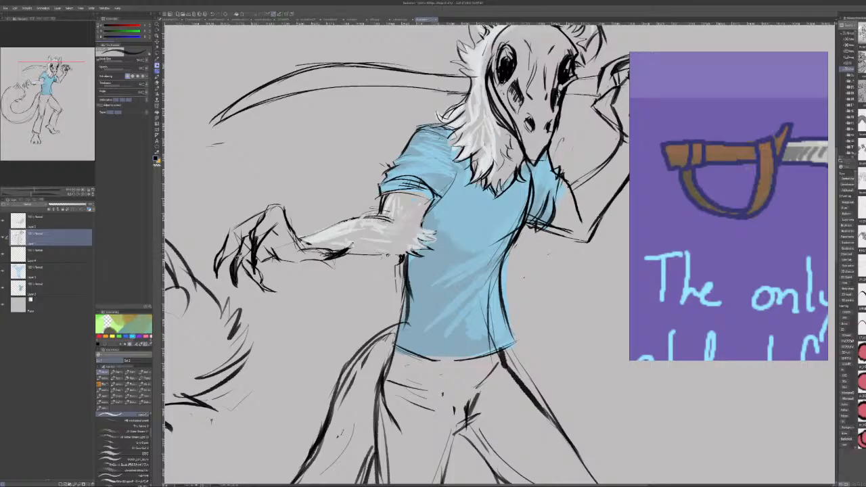
{"action": "mouse_move", "coordinate": [238, 255]}
{"action": "left_mouse_down"}
{"action": "mouse_move", "coordinate": [233, 276]}
{"action": "mouse_move", "coordinate": [216, 278]}
{"action": "mouse_move", "coordinate": [216, 288]}
{"action": "mouse_move", "coordinate": [266, 291]}
{"action": "left_mouse_up"}
{"action": "left_click_drag", "start_coordinate": [253, 278], "coordinate": [275, 293]}
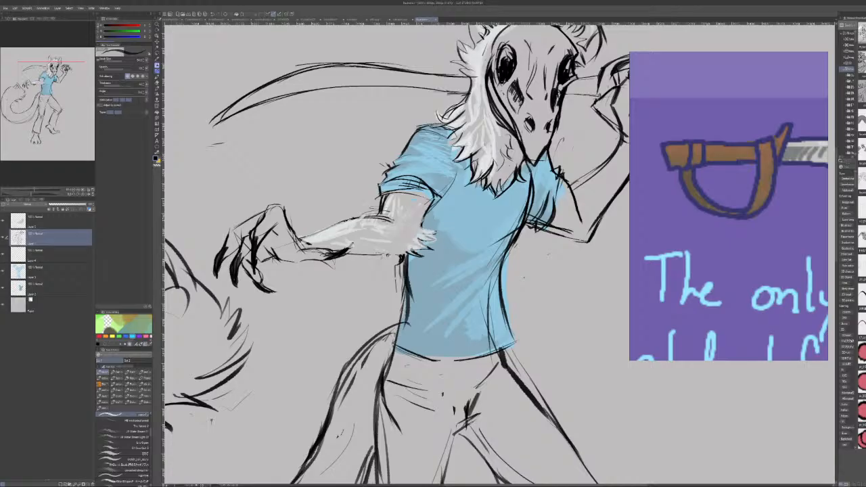
Refine the trouser line art around the crotch and waist folds and strengthen the front leg's inner outline.
{"action": "left_click_drag", "start_coordinate": [478, 410], "coordinate": [495, 387]}
{"action": "mouse_move", "coordinate": [397, 387]}
{"action": "left_mouse_down"}
{"action": "mouse_move", "coordinate": [437, 400]}
{"action": "mouse_move", "coordinate": [439, 413]}
{"action": "left_mouse_up"}
{"action": "left_click", "coordinate": [29, 190]}
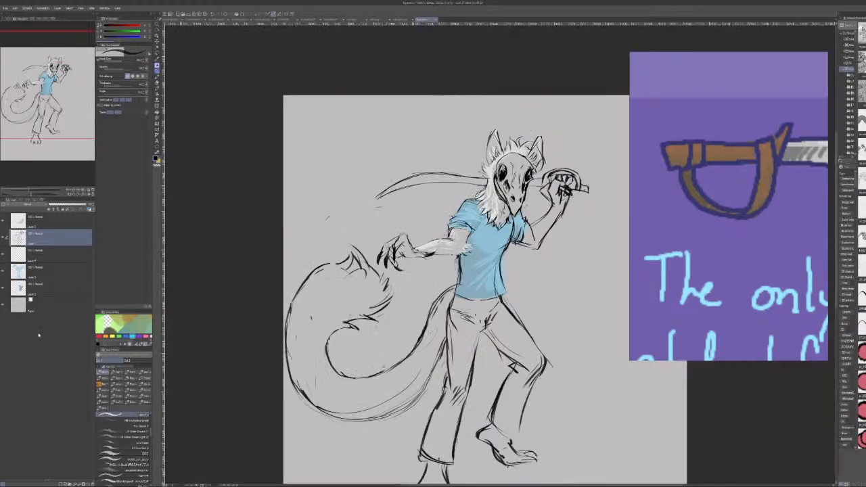
{"action": "left_click_drag", "start_coordinate": [483, 329], "coordinate": [468, 378]}
Select the base colour layer, set the drawing colour to a dark greyish blue and undo a test stroke on the trousers.
{"action": "left_click", "coordinate": [50, 285]}
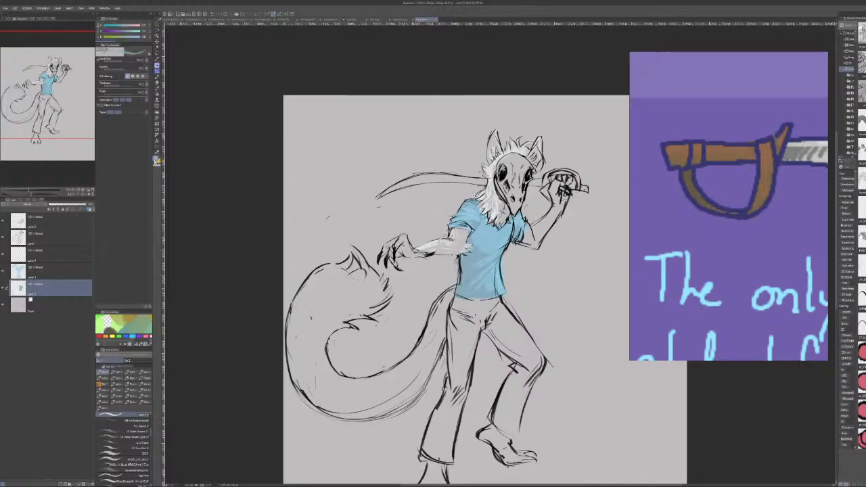
{"action": "left_click", "coordinate": [156, 161]}
{"action": "left_click", "coordinate": [484, 315]}
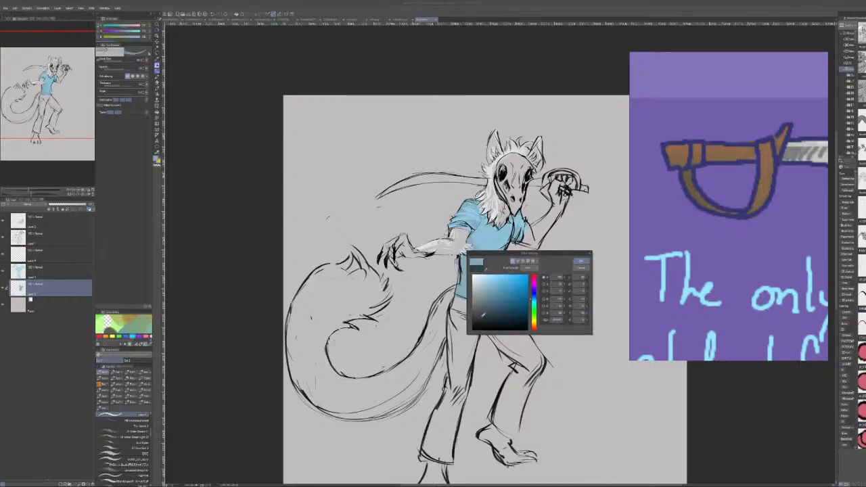
{"action": "left_click", "coordinate": [581, 261]}
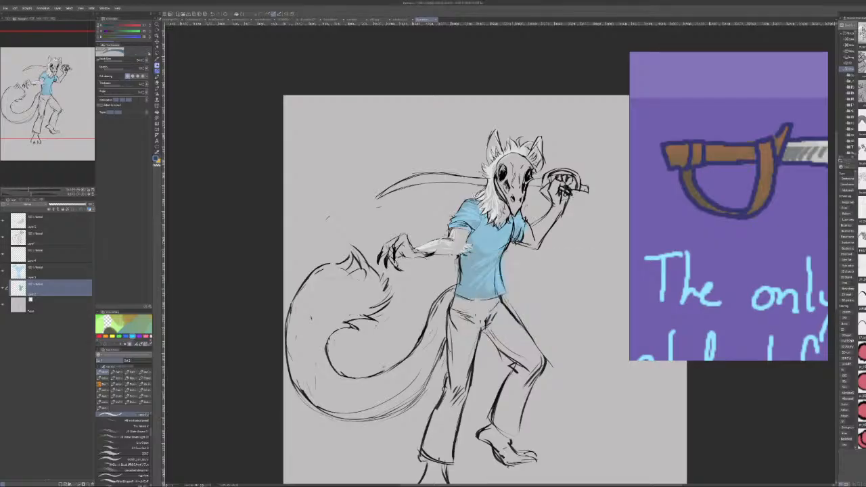
{"action": "mouse_move", "coordinate": [454, 305]}
{"action": "left_mouse_down"}
{"action": "mouse_move", "coordinate": [456, 380]}
{"action": "mouse_move", "coordinate": [453, 305]}
{"action": "left_mouse_up"}
{"action": "key", "text": "ctrl+z"}
Lasso both trouser legs, fill them with the dark greyish blue and clear the selection.
{"action": "left_click", "coordinate": [157, 54]}
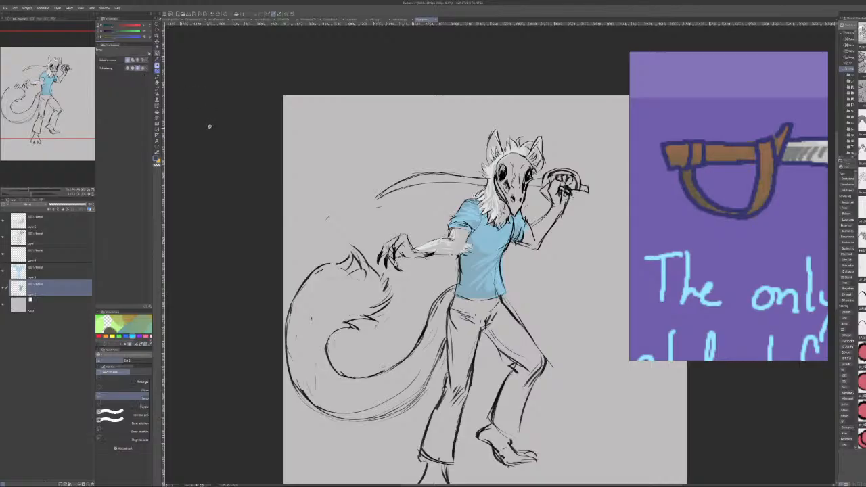
{"action": "mouse_move", "coordinate": [456, 295]}
{"action": "left_mouse_down"}
{"action": "mouse_move", "coordinate": [500, 296]}
{"action": "mouse_move", "coordinate": [542, 353]}
{"action": "mouse_move", "coordinate": [519, 428]}
{"action": "mouse_move", "coordinate": [494, 425]}
{"action": "mouse_move", "coordinate": [514, 363]}
{"action": "mouse_move", "coordinate": [491, 340]}
{"action": "left_mouse_up"}
{"action": "mouse_move", "coordinate": [464, 409]}
{"action": "left_mouse_down"}
{"action": "mouse_move", "coordinate": [453, 465]}
{"action": "mouse_move", "coordinate": [420, 446]}
{"action": "left_mouse_up"}
{"action": "left_click_drag", "start_coordinate": [448, 376], "coordinate": [451, 303]}
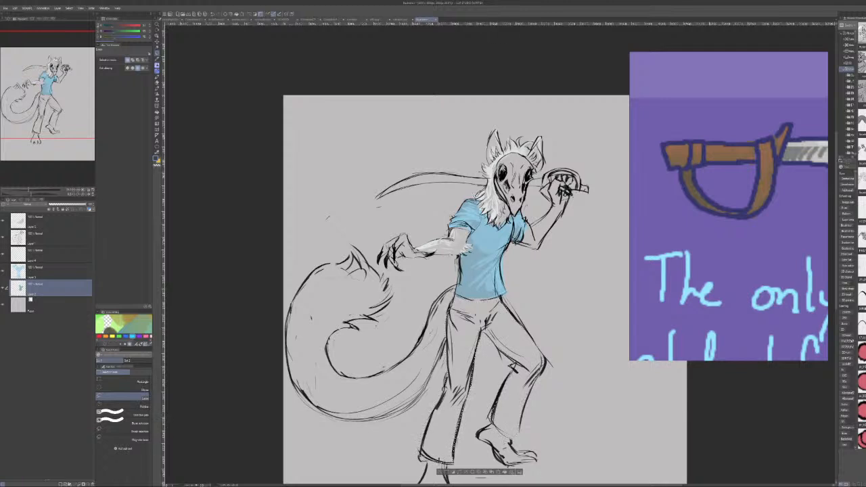
{"action": "left_click", "coordinate": [502, 473]}
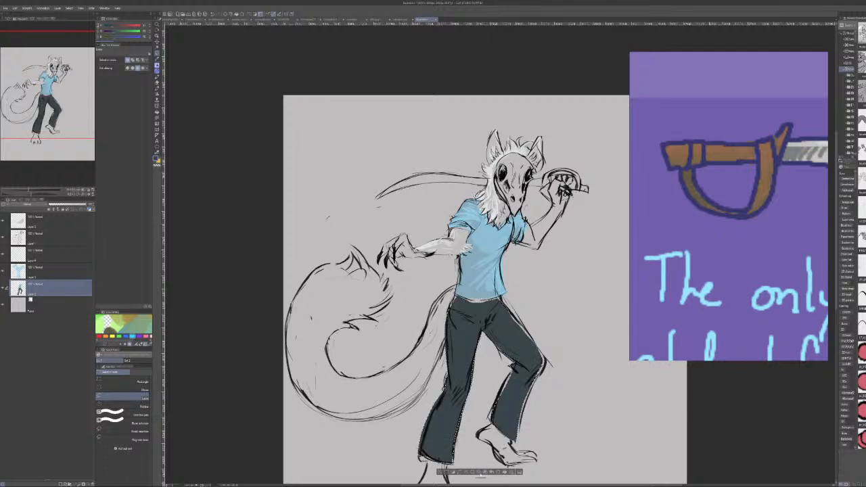
{"action": "left_click", "coordinate": [440, 472]}
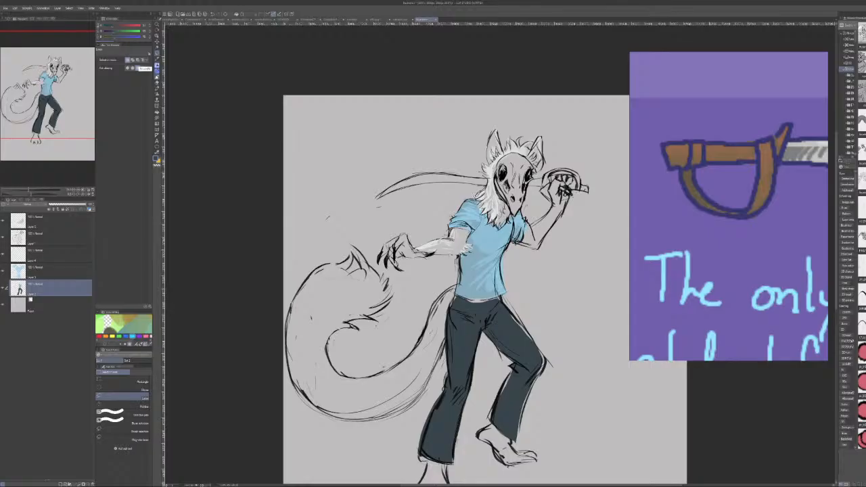
Sample the white of the fur and airbrush it softly along the whole tail.
{"action": "left_click", "coordinate": [137, 68]}
{"action": "right_click", "coordinate": [490, 172]}
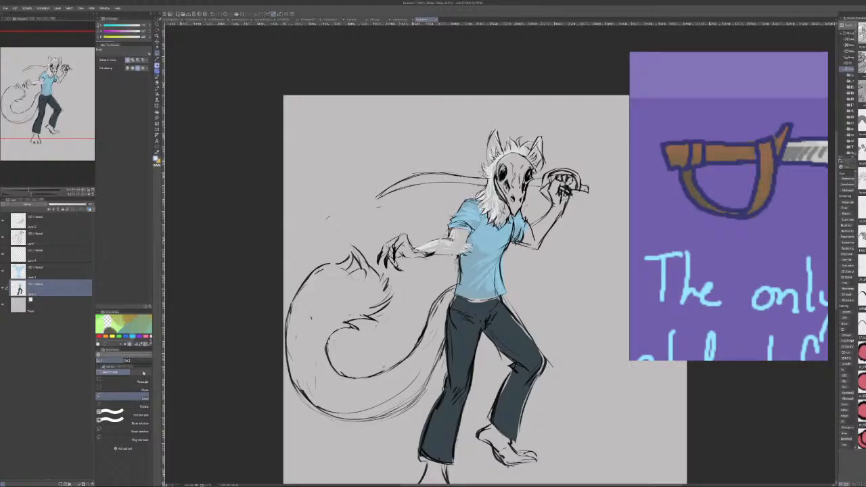
{"action": "left_click", "coordinate": [158, 97]}
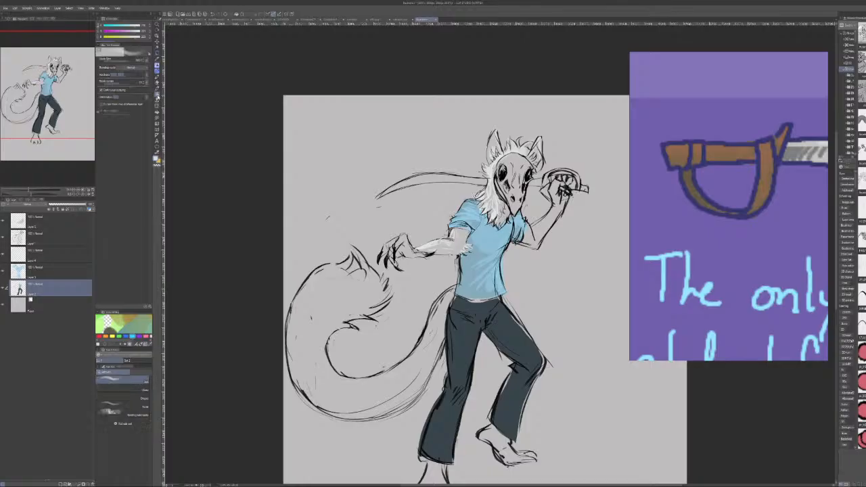
{"action": "mouse_move", "coordinate": [319, 327]}
{"action": "left_mouse_down"}
{"action": "mouse_move", "coordinate": [352, 292]}
{"action": "mouse_move", "coordinate": [326, 271]}
{"action": "left_mouse_up"}
{"action": "left_click_drag", "start_coordinate": [327, 396], "coordinate": [416, 362]}
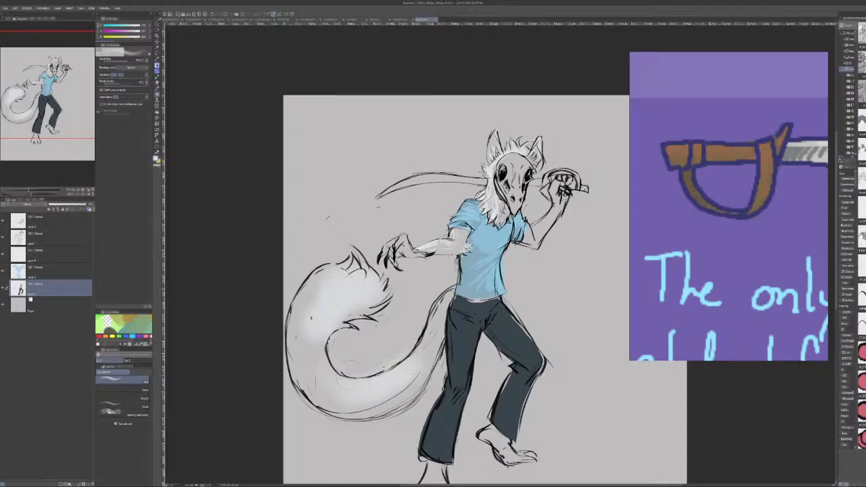
Add an Add (Glow) layer above the base colours and airbrush soft highlights on the trousers in their own sampled colour.
{"action": "left_click", "coordinate": [462, 361], "text": "alt"}
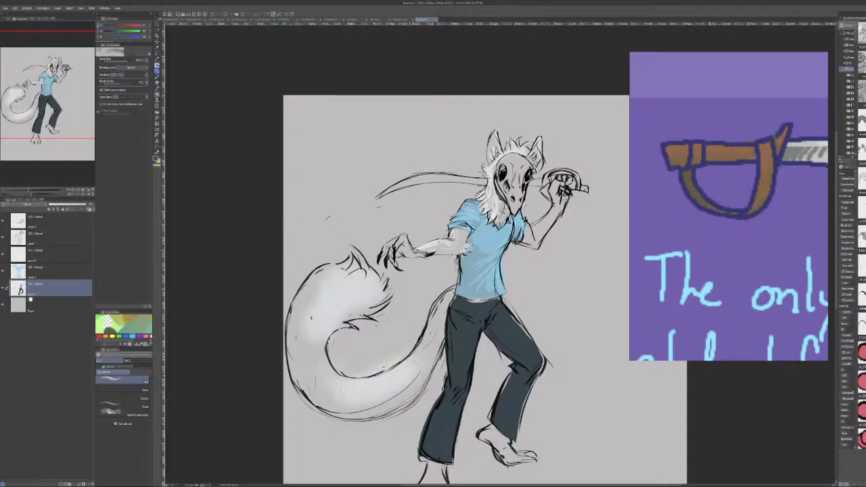
{"action": "left_click", "coordinate": [35, 209]}
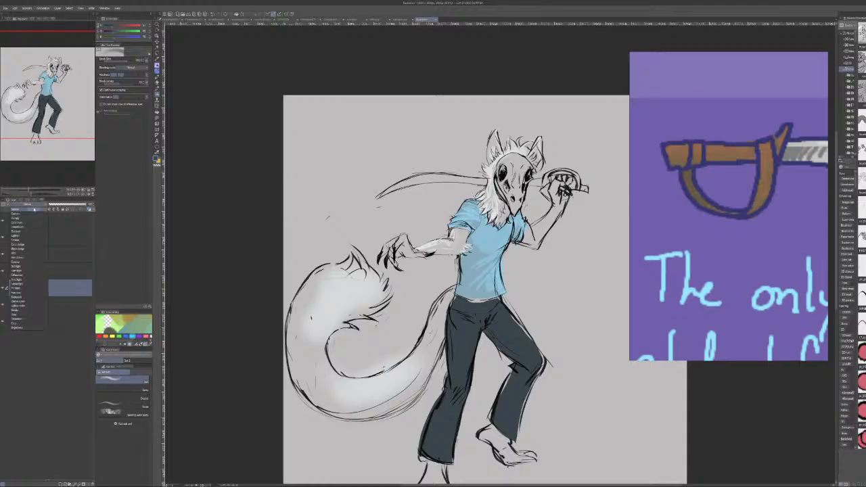
{"action": "left_click", "coordinate": [38, 258]}
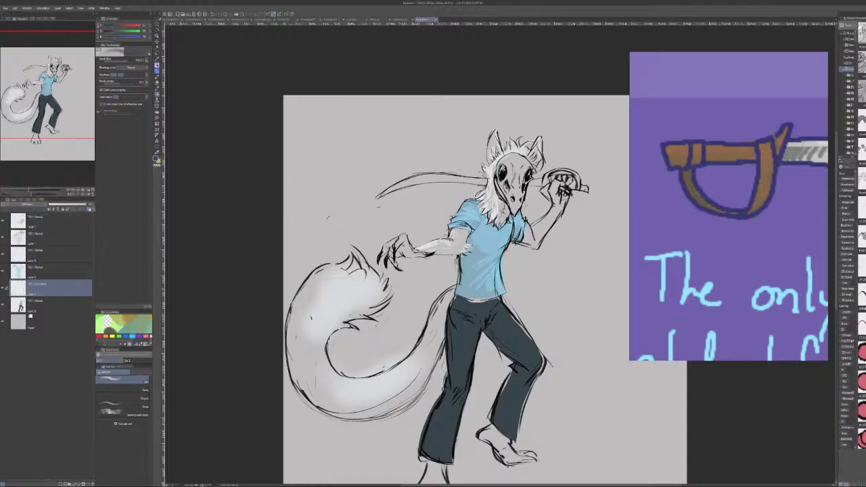
{"action": "mouse_move", "coordinate": [530, 362]}
{"action": "left_mouse_down"}
{"action": "mouse_move", "coordinate": [501, 306]}
{"action": "mouse_move", "coordinate": [548, 351]}
{"action": "left_mouse_up"}
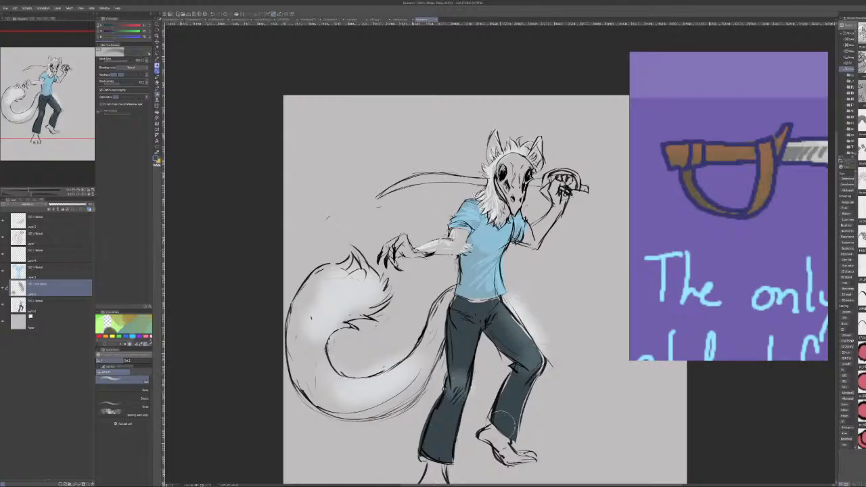
{"action": "mouse_move", "coordinate": [519, 298]}
{"action": "left_mouse_down"}
{"action": "mouse_move", "coordinate": [540, 337]}
{"action": "mouse_move", "coordinate": [516, 311]}
{"action": "mouse_move", "coordinate": [536, 342]}
{"action": "mouse_move", "coordinate": [517, 301]}
{"action": "mouse_move", "coordinate": [543, 334]}
{"action": "mouse_move", "coordinate": [526, 306]}
{"action": "left_mouse_up"}
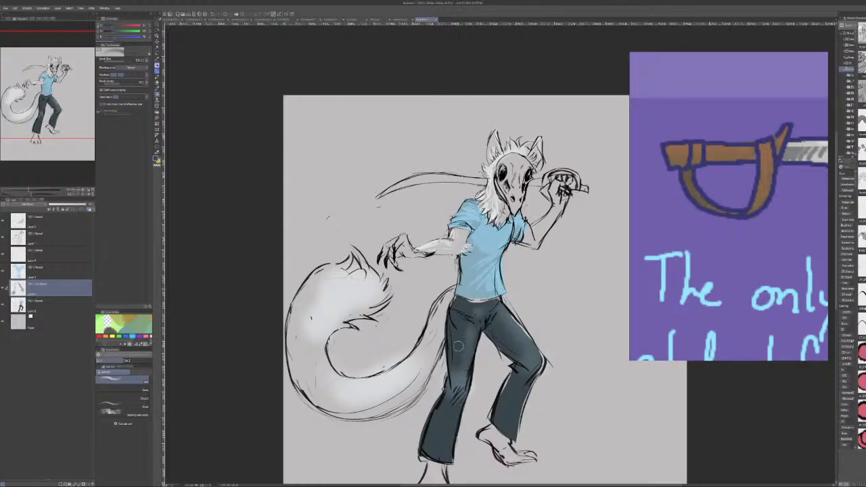
{"action": "left_click_drag", "start_coordinate": [471, 270], "coordinate": [505, 232]}
{"action": "key", "text": "ctrl+z"}
{"action": "left_click", "coordinate": [489, 246], "text": "alt"}
{"action": "key", "text": "ctrl+z"}
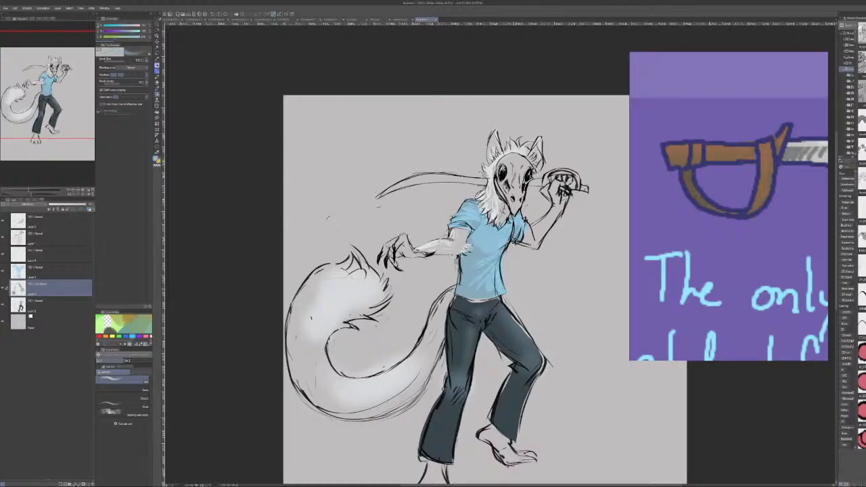
Sample the dark greyish blue of the trousers and airbrush it along the sword blade on the base colour layer.
{"action": "left_click", "coordinate": [459, 346], "text": "alt"}
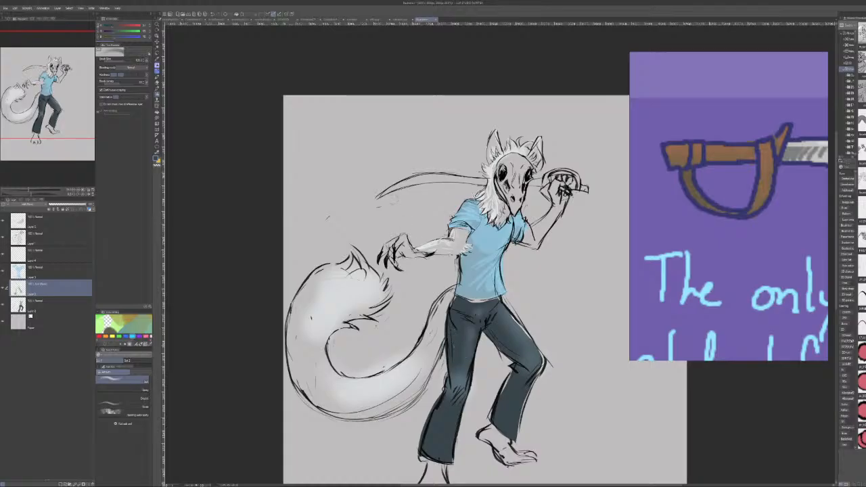
{"action": "left_click", "coordinate": [65, 308]}
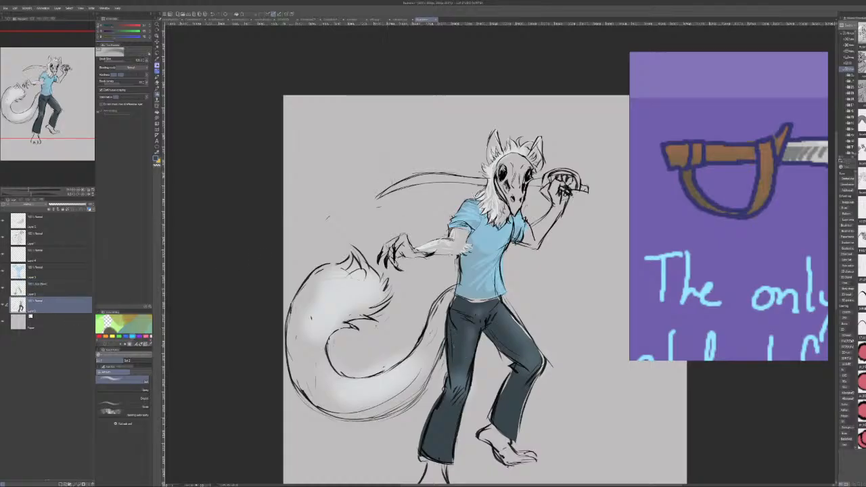
{"action": "mouse_move", "coordinate": [382, 194]}
{"action": "left_mouse_down"}
{"action": "mouse_move", "coordinate": [433, 179]}
{"action": "mouse_move", "coordinate": [419, 181]}
{"action": "mouse_move", "coordinate": [486, 179]}
{"action": "mouse_move", "coordinate": [383, 198]}
{"action": "mouse_move", "coordinate": [386, 189]}
{"action": "left_mouse_up"}
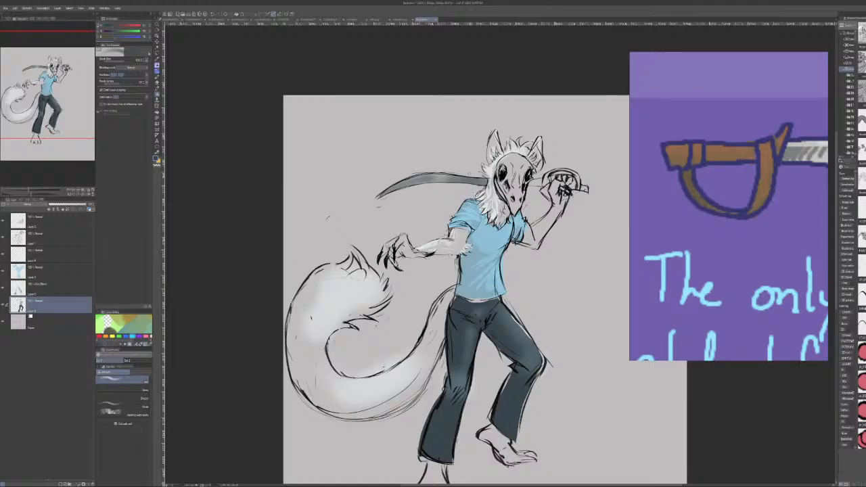
{"action": "mouse_move", "coordinate": [543, 180]}
{"action": "left_mouse_down"}
{"action": "mouse_move", "coordinate": [533, 185]}
{"action": "mouse_move", "coordinate": [541, 184]}
{"action": "mouse_move", "coordinate": [538, 191]}
{"action": "mouse_move", "coordinate": [543, 178]}
{"action": "left_mouse_up"}
Set the drawing colour to a muted brown and airbrush the sword's grip and curved hand guard.
{"action": "double_click", "coordinate": [159, 161]}
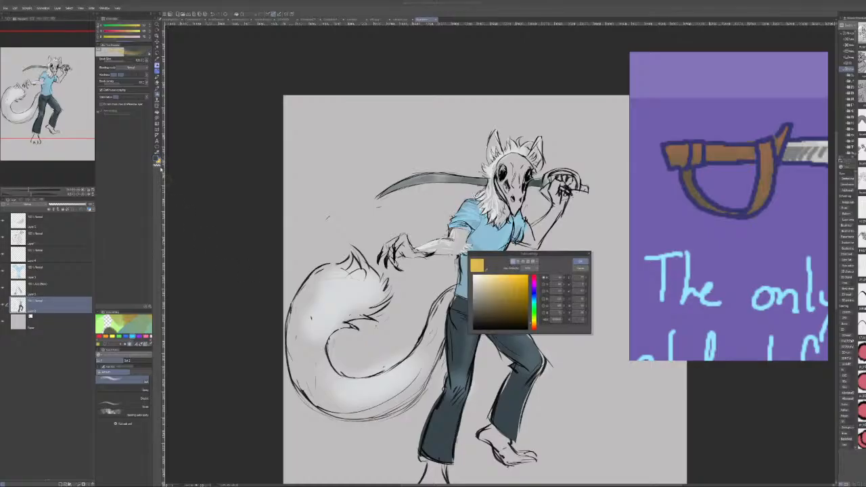
{"action": "left_click", "coordinate": [494, 310]}
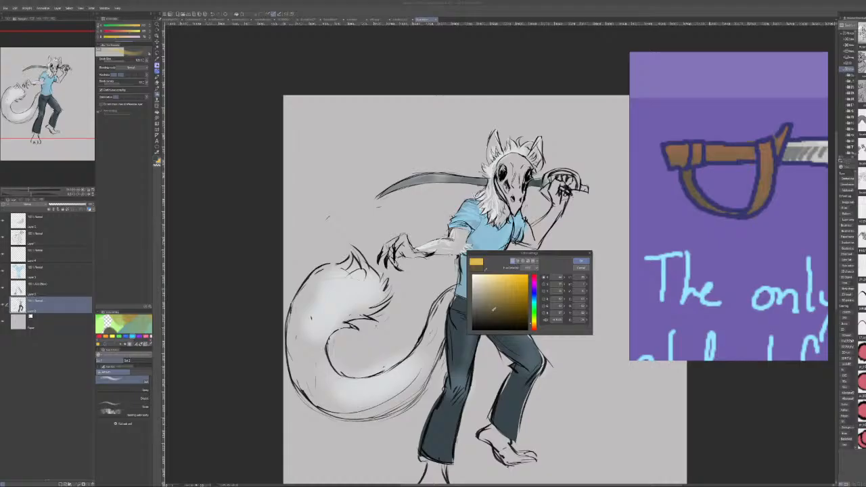
{"action": "left_click", "coordinate": [580, 261]}
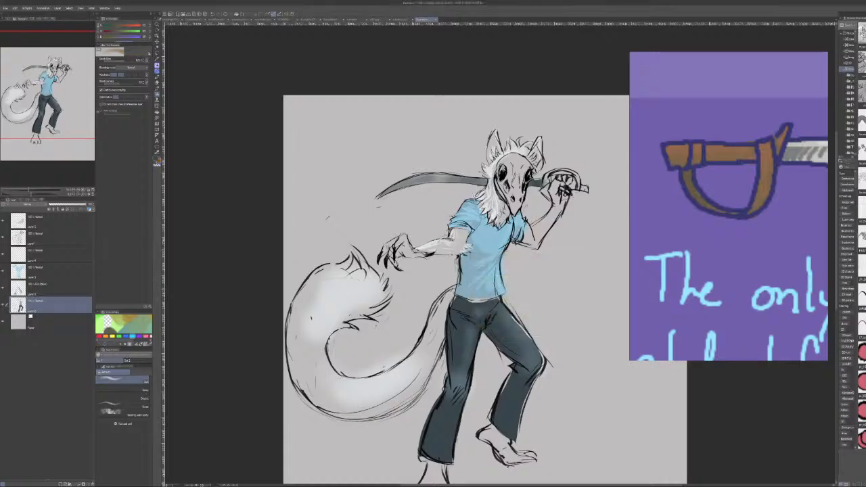
{"action": "mouse_move", "coordinate": [541, 188]}
{"action": "left_mouse_down"}
{"action": "mouse_move", "coordinate": [575, 167]}
{"action": "mouse_move", "coordinate": [583, 192]}
{"action": "left_mouse_up"}
{"action": "mouse_move", "coordinate": [547, 170]}
{"action": "left_mouse_down"}
{"action": "mouse_move", "coordinate": [576, 176]}
{"action": "mouse_move", "coordinate": [564, 173]}
{"action": "left_mouse_up"}
{"action": "mouse_move", "coordinate": [561, 174]}
{"action": "left_mouse_down"}
{"action": "mouse_move", "coordinate": [572, 182]}
{"action": "mouse_move", "coordinate": [546, 174]}
{"action": "mouse_move", "coordinate": [575, 169]}
{"action": "mouse_move", "coordinate": [582, 182]}
{"action": "left_mouse_up"}
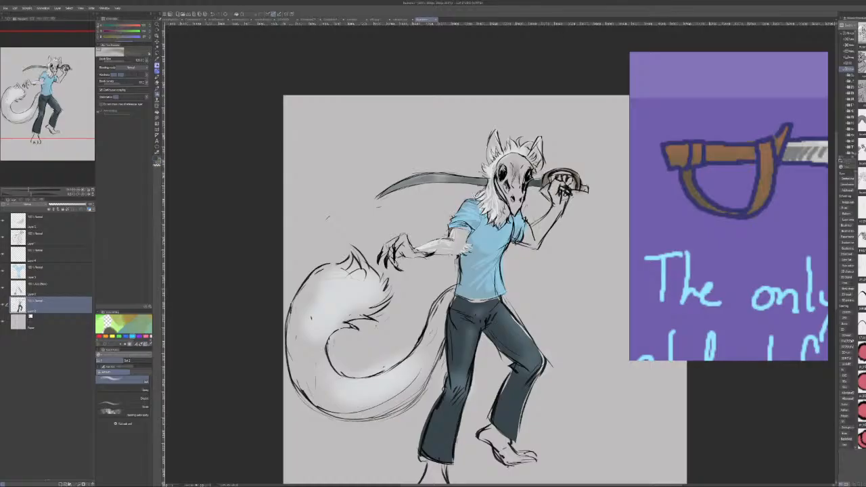
Airbrush soft brown shading on the skull's forehead and snout, and touch up the outstretched forearm in the fur white.
{"action": "left_click_drag", "start_coordinate": [518, 180], "coordinate": [514, 158]}
{"action": "left_click_drag", "start_coordinate": [515, 207], "coordinate": [520, 202]}
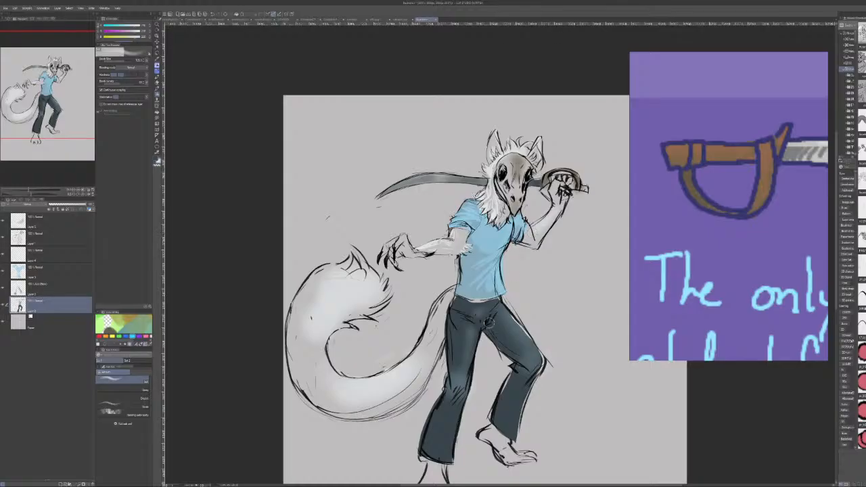
{"action": "left_click_drag", "start_coordinate": [442, 245], "coordinate": [431, 250]}
Try to airbrush shading onto the neck fur beside the skull with colours sampled from the shirt and the blade.
{"action": "left_click", "coordinate": [39, 191]}
{"action": "left_click_drag", "start_coordinate": [40, 81], "coordinate": [66, 71]}
{"action": "mouse_move", "coordinate": [519, 185]}
{"action": "left_mouse_down"}
{"action": "mouse_move", "coordinate": [496, 172]}
{"action": "mouse_move", "coordinate": [544, 191]}
{"action": "mouse_move", "coordinate": [483, 237]}
{"action": "mouse_move", "coordinate": [547, 193]}
{"action": "mouse_move", "coordinate": [535, 210]}
{"action": "mouse_move", "coordinate": [480, 199]}
{"action": "mouse_move", "coordinate": [385, 320]}
{"action": "left_mouse_up"}
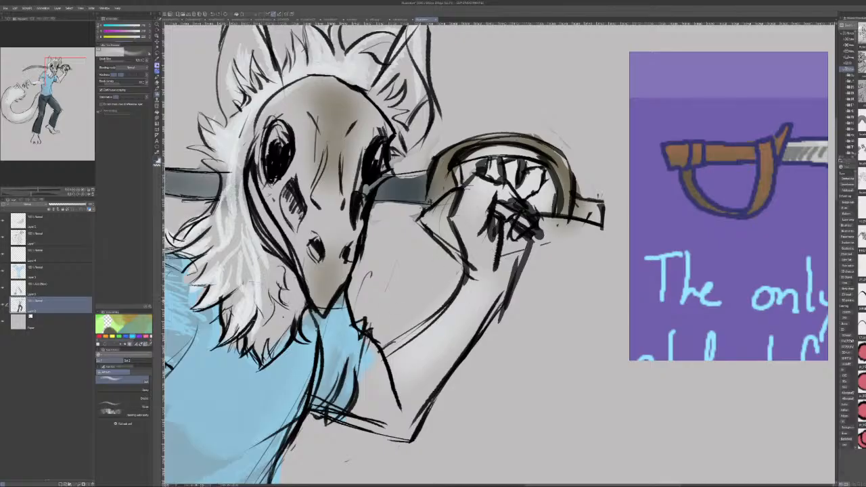
{"action": "mouse_move", "coordinate": [233, 276]}
{"action": "left_mouse_down"}
{"action": "mouse_move", "coordinate": [232, 197]}
{"action": "mouse_move", "coordinate": [277, 297]}
{"action": "mouse_move", "coordinate": [272, 330]}
{"action": "mouse_move", "coordinate": [295, 326]}
{"action": "left_mouse_up"}
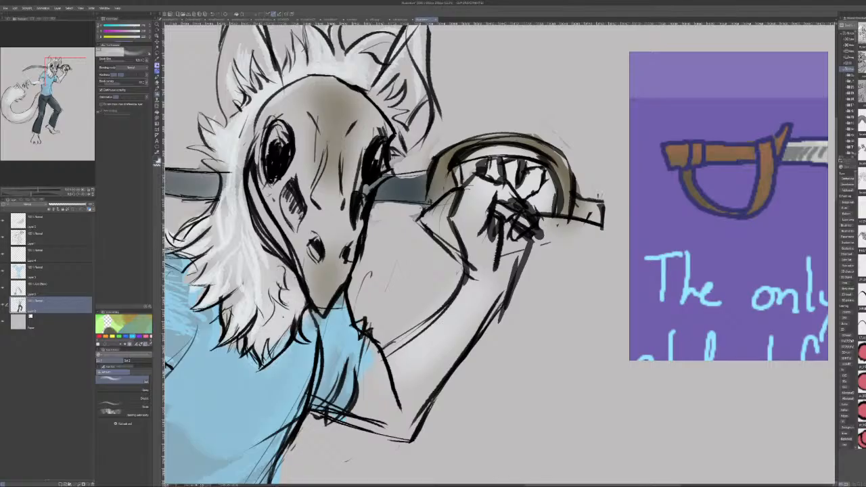
{"action": "left_click", "coordinate": [271, 369], "text": "alt"}
{"action": "mouse_move", "coordinate": [270, 303]}
{"action": "left_mouse_down"}
{"action": "mouse_move", "coordinate": [263, 341]}
{"action": "mouse_move", "coordinate": [243, 325]}
{"action": "mouse_move", "coordinate": [257, 352]}
{"action": "left_mouse_up"}
{"action": "left_click", "coordinate": [190, 192], "text": "alt"}
{"action": "mouse_move", "coordinate": [277, 294]}
{"action": "left_mouse_down"}
{"action": "mouse_move", "coordinate": [256, 338]}
{"action": "mouse_move", "coordinate": [262, 301]}
{"action": "left_mouse_up"}
{"action": "key", "text": "ctrl+z"}
{"action": "mouse_move", "coordinate": [256, 240]}
{"action": "left_mouse_down"}
{"action": "mouse_move", "coordinate": [251, 231]}
{"action": "mouse_move", "coordinate": [287, 283]}
{"action": "left_mouse_up"}
{"action": "key", "text": "ctrl+z"}
Add a new layer above all the others and undo a test airbrush stroke on the neck fur.
{"action": "left_click", "coordinate": [66, 226]}
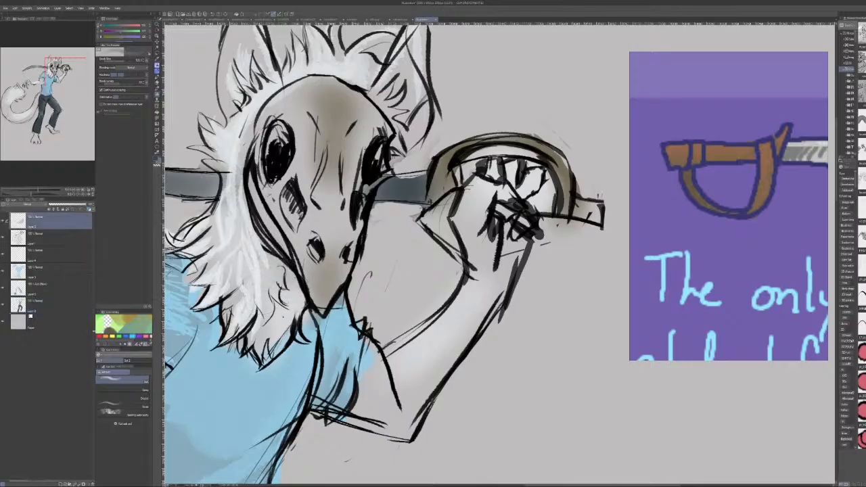
{"action": "left_click", "coordinate": [61, 485]}
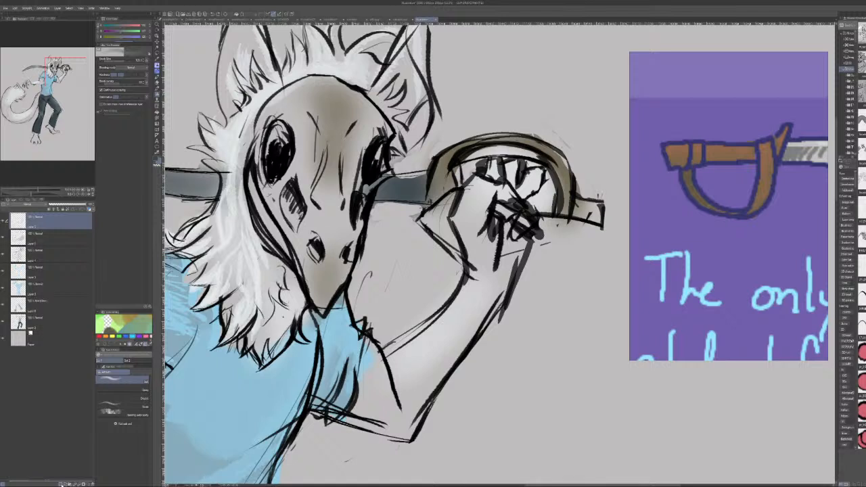
{"action": "left_click_drag", "start_coordinate": [253, 243], "coordinate": [287, 289]}
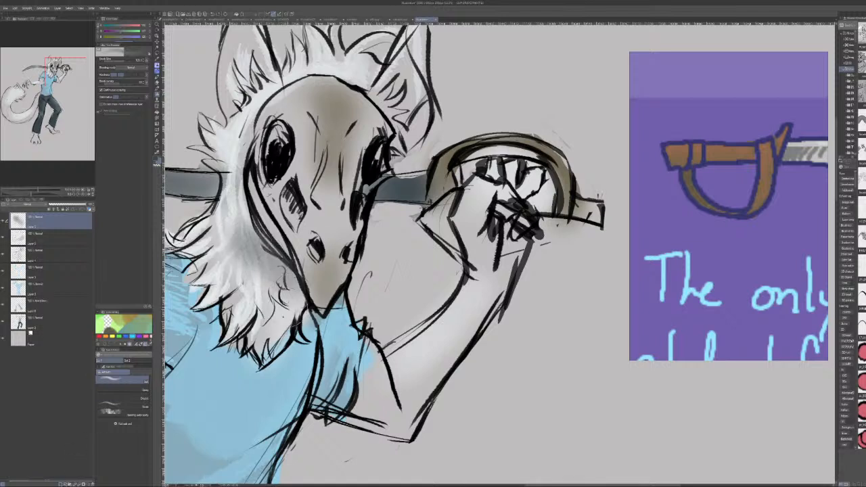
{"action": "key", "text": "ctrl+z"}
{"action": "key", "text": "ctrl+z"}
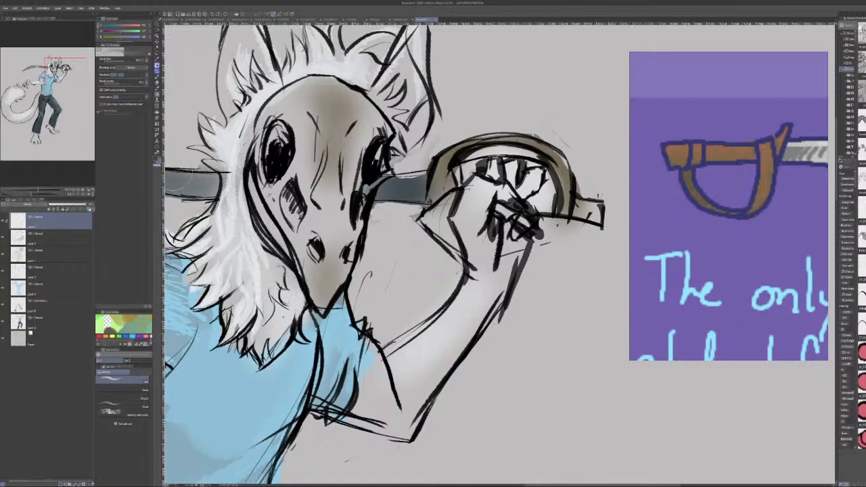
Switch to a hard-edged brush and paint grey shadow strands through the neck fur along the skull's lower edge.
{"action": "left_click", "coordinate": [157, 74]}
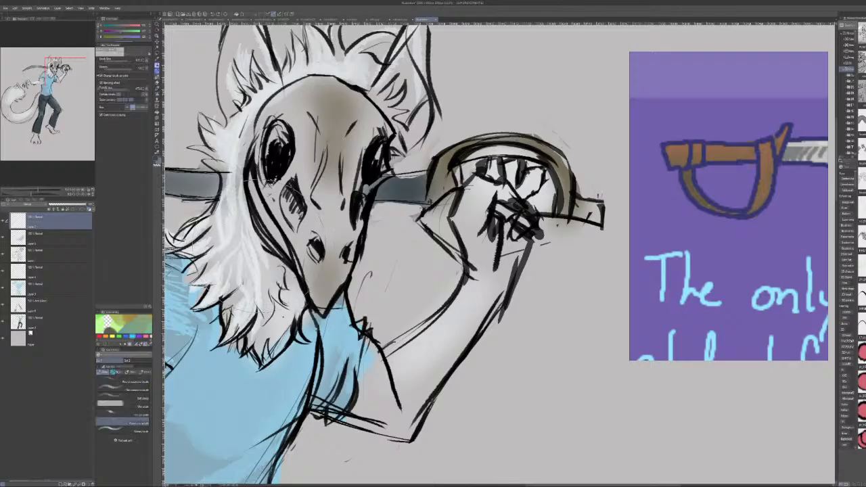
{"action": "left_click", "coordinate": [157, 72]}
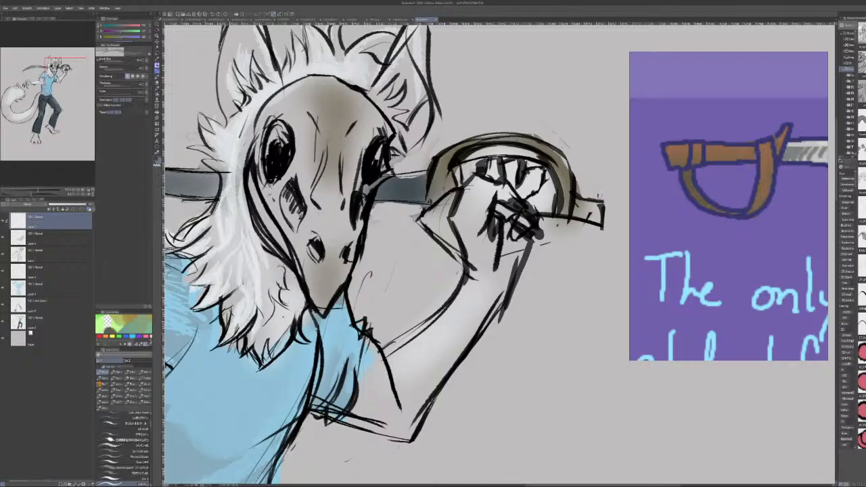
{"action": "left_click_drag", "start_coordinate": [251, 222], "coordinate": [265, 276]}
{"action": "left_click_drag", "start_coordinate": [257, 247], "coordinate": [282, 306]}
{"action": "left_click_drag", "start_coordinate": [292, 255], "coordinate": [279, 309]}
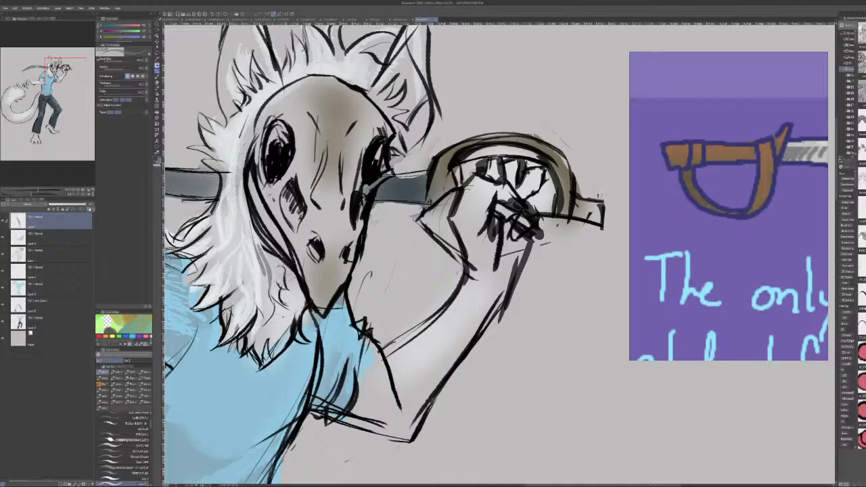
{"action": "mouse_move", "coordinate": [290, 272]}
{"action": "left_mouse_down"}
{"action": "mouse_move", "coordinate": [278, 315]}
{"action": "mouse_move", "coordinate": [293, 322]}
{"action": "left_mouse_up"}
{"action": "left_click_drag", "start_coordinate": [278, 303], "coordinate": [272, 320]}
{"action": "left_click_drag", "start_coordinate": [277, 303], "coordinate": [257, 364]}
{"action": "left_click_drag", "start_coordinate": [282, 330], "coordinate": [272, 345]}
{"action": "left_click_drag", "start_coordinate": [294, 316], "coordinate": [278, 329]}
{"action": "left_click_drag", "start_coordinate": [310, 288], "coordinate": [295, 316]}
{"action": "left_click_drag", "start_coordinate": [305, 286], "coordinate": [295, 306]}
{"action": "mouse_move", "coordinate": [302, 298]}
{"action": "left_mouse_down"}
{"action": "mouse_move", "coordinate": [295, 316]}
{"action": "mouse_move", "coordinate": [285, 309]}
{"action": "mouse_move", "coordinate": [296, 297]}
{"action": "left_mouse_up"}
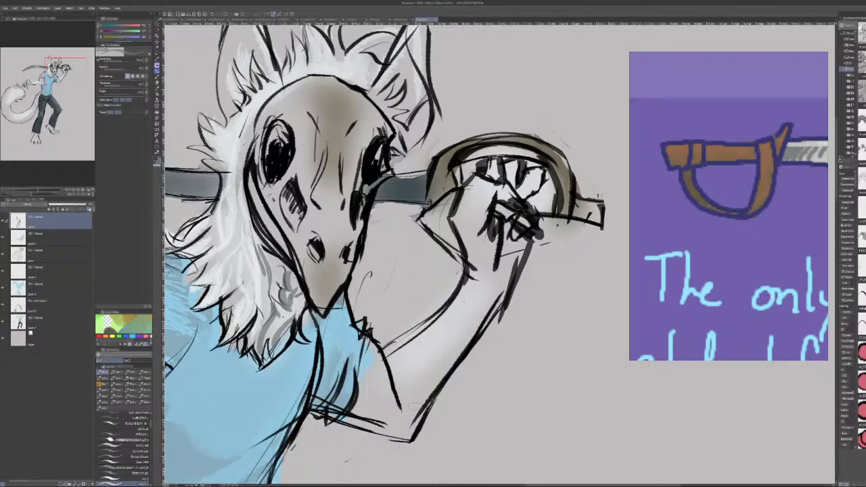
Undo a stray elbow stroke, select the line art layer and erase the pointed elbow of the raised arm.
{"action": "left_click_drag", "start_coordinate": [413, 436], "coordinate": [387, 468]}
{"action": "key", "text": "ctrl+z"}
{"action": "left_click", "coordinate": [67, 253]}
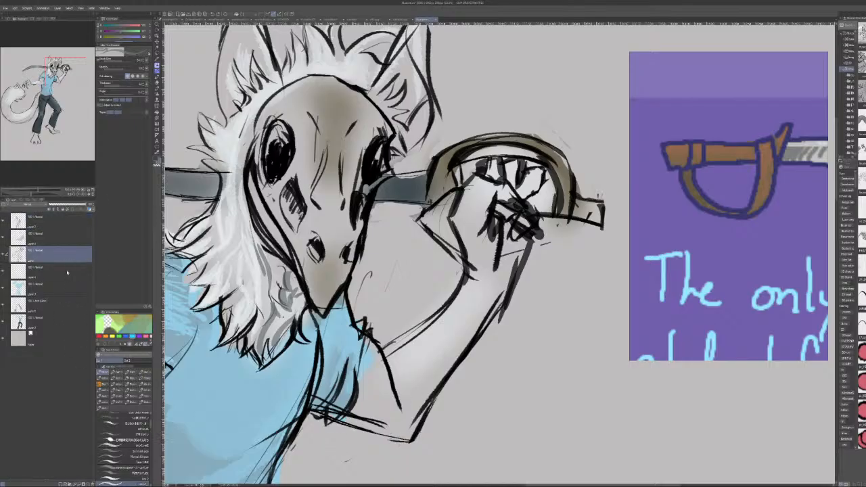
{"action": "mouse_move", "coordinate": [410, 443]}
{"action": "left_mouse_down"}
{"action": "mouse_move", "coordinate": [437, 406]}
{"action": "mouse_move", "coordinate": [400, 447]}
{"action": "mouse_move", "coordinate": [405, 459]}
{"action": "mouse_move", "coordinate": [386, 461]}
{"action": "mouse_move", "coordinate": [376, 425]}
{"action": "left_mouse_up"}
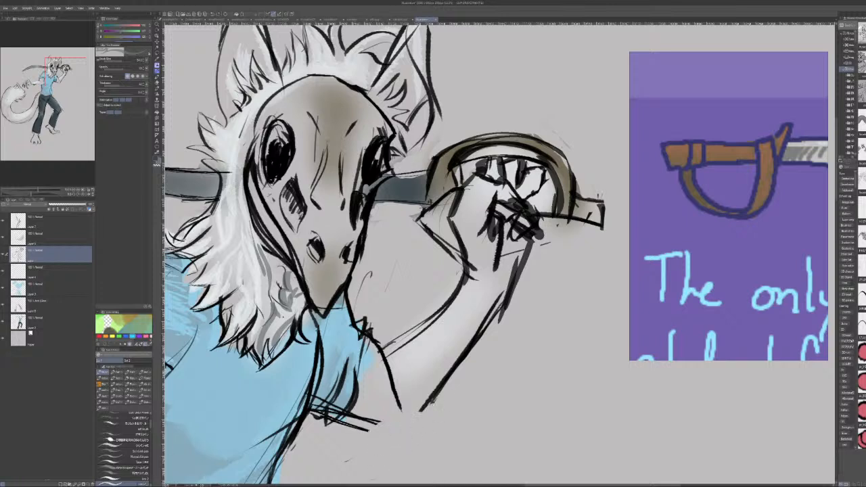
Sample the dark line colour and redraw the raised arm's elbow with jagged fur tufts.
{"action": "left_click", "coordinate": [432, 399], "text": "alt"}
{"action": "left_click_drag", "start_coordinate": [433, 396], "coordinate": [398, 454]}
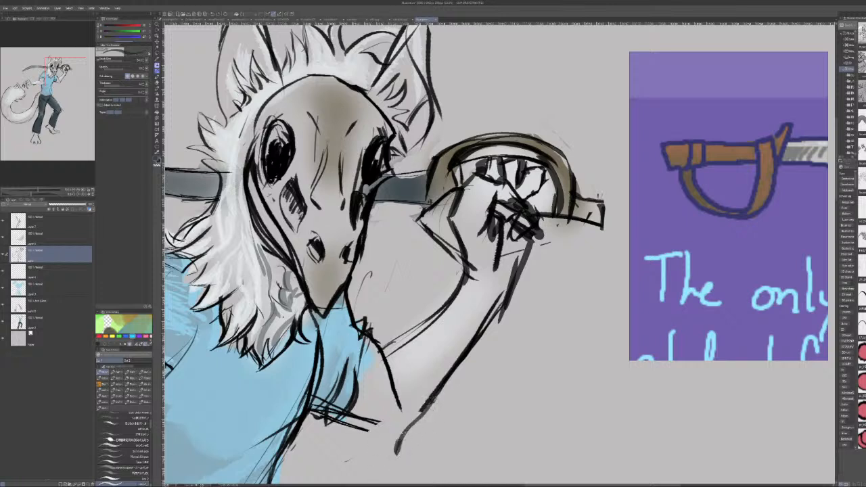
{"action": "mouse_move", "coordinate": [415, 421]}
{"action": "left_mouse_down"}
{"action": "mouse_move", "coordinate": [390, 444]}
{"action": "mouse_move", "coordinate": [383, 468]}
{"action": "mouse_move", "coordinate": [340, 453]}
{"action": "left_mouse_up"}
{"action": "left_click_drag", "start_coordinate": [399, 435], "coordinate": [389, 444]}
{"action": "mouse_move", "coordinate": [338, 453]}
{"action": "left_mouse_down"}
{"action": "mouse_move", "coordinate": [379, 457]}
{"action": "mouse_move", "coordinate": [365, 441]}
{"action": "left_mouse_up"}
{"action": "mouse_move", "coordinate": [333, 443]}
{"action": "left_mouse_down"}
{"action": "mouse_move", "coordinate": [368, 437]}
{"action": "mouse_move", "coordinate": [376, 414]}
{"action": "mouse_move", "coordinate": [364, 421]}
{"action": "mouse_move", "coordinate": [377, 423]}
{"action": "left_mouse_up"}
Clean up the crossing sketch lines on the raised arm's sleeve and redraw its hem and inner edge.
{"action": "mouse_move", "coordinate": [389, 370]}
{"action": "left_mouse_down"}
{"action": "mouse_move", "coordinate": [409, 406]}
{"action": "mouse_move", "coordinate": [394, 399]}
{"action": "mouse_move", "coordinate": [400, 410]}
{"action": "mouse_move", "coordinate": [330, 419]}
{"action": "left_mouse_up"}
{"action": "left_click_drag", "start_coordinate": [344, 370], "coordinate": [328, 418]}
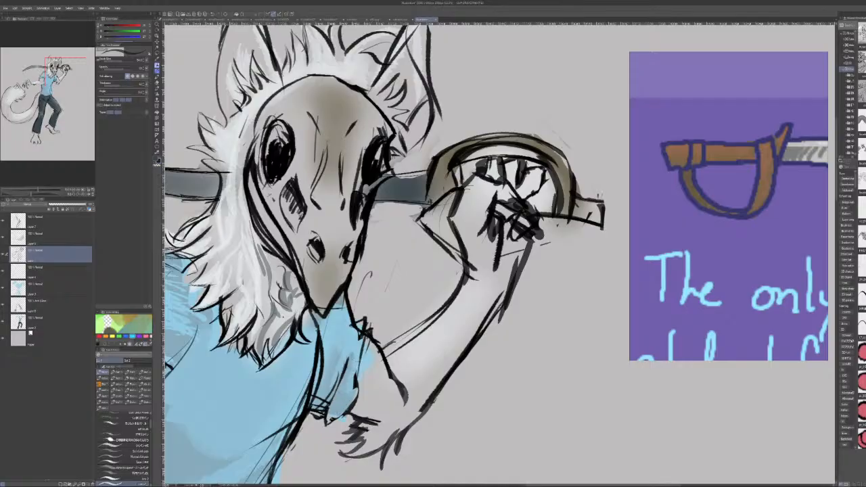
{"action": "mouse_move", "coordinate": [355, 371]}
{"action": "left_mouse_down"}
{"action": "mouse_move", "coordinate": [355, 388]}
{"action": "mouse_move", "coordinate": [317, 413]}
{"action": "left_mouse_up"}
{"action": "left_click_drag", "start_coordinate": [324, 361], "coordinate": [311, 410]}
{"action": "left_click_drag", "start_coordinate": [322, 329], "coordinate": [317, 376]}
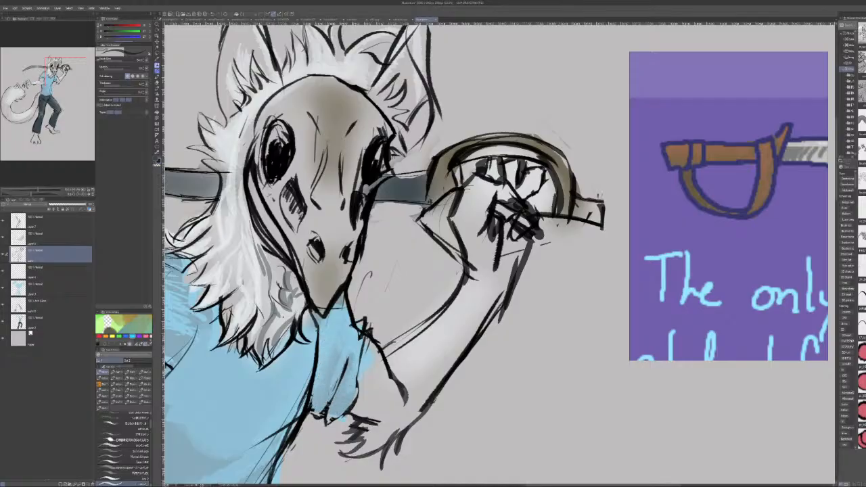
Redraw the outer edge of the raised arm's sleeve and give its shoulder a wrinkled, bumpy contour.
{"action": "mouse_move", "coordinate": [365, 330]}
{"action": "left_mouse_down"}
{"action": "mouse_move", "coordinate": [352, 334]}
{"action": "mouse_move", "coordinate": [360, 374]}
{"action": "mouse_move", "coordinate": [359, 356]}
{"action": "left_mouse_up"}
{"action": "left_click_drag", "start_coordinate": [358, 373], "coordinate": [356, 388]}
{"action": "left_click_drag", "start_coordinate": [368, 330], "coordinate": [361, 339]}
{"action": "mouse_move", "coordinate": [369, 336]}
{"action": "left_mouse_down"}
{"action": "mouse_move", "coordinate": [356, 393]}
{"action": "mouse_move", "coordinate": [361, 340]}
{"action": "mouse_move", "coordinate": [357, 391]}
{"action": "left_mouse_up"}
{"action": "left_click_drag", "start_coordinate": [367, 326], "coordinate": [376, 345]}
{"action": "left_click_drag", "start_coordinate": [363, 373], "coordinate": [358, 393]}
{"action": "left_click_drag", "start_coordinate": [372, 336], "coordinate": [358, 392]}
{"action": "mouse_move", "coordinate": [383, 348]}
{"action": "left_mouse_down"}
{"action": "mouse_move", "coordinate": [359, 378]}
{"action": "mouse_move", "coordinate": [357, 388]}
{"action": "mouse_move", "coordinate": [364, 369]}
{"action": "mouse_move", "coordinate": [358, 395]}
{"action": "mouse_move", "coordinate": [365, 348]}
{"action": "left_mouse_up"}
{"action": "key", "text": "ctrl+z"}
{"action": "key", "text": "ctrl+z"}
{"action": "mouse_move", "coordinate": [364, 333]}
{"action": "left_mouse_down"}
{"action": "mouse_move", "coordinate": [339, 307]}
{"action": "mouse_move", "coordinate": [350, 309]}
{"action": "mouse_move", "coordinate": [332, 308]}
{"action": "left_mouse_up"}
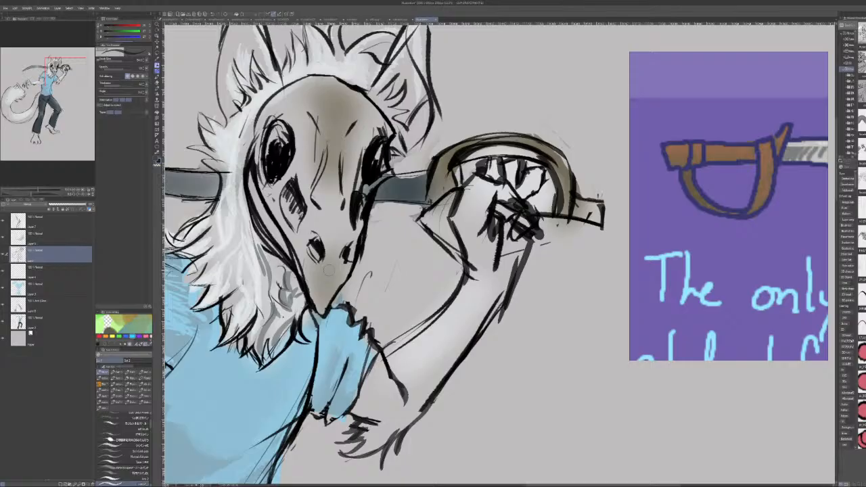
Remove the stray sketch lines crossing the shirt's waist and draw fold lines along its side below the raised arm.
{"action": "left_click_drag", "start_coordinate": [71, 84], "coordinate": [62, 103]}
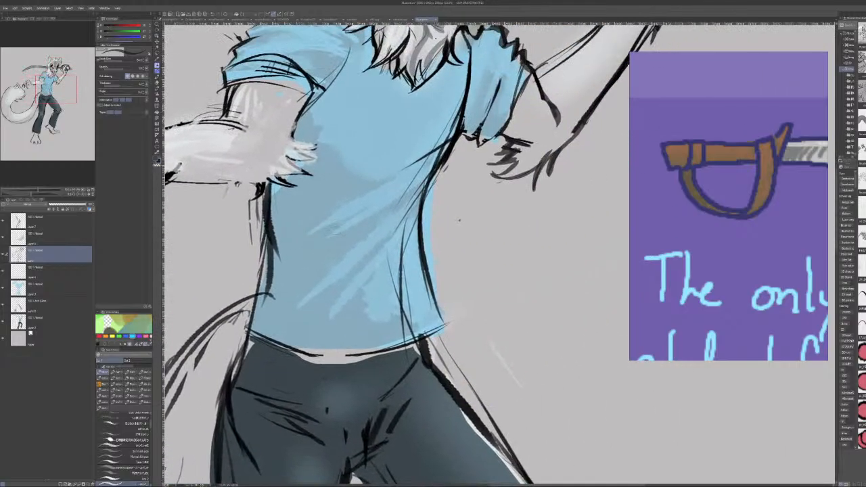
{"action": "left_click_drag", "start_coordinate": [308, 233], "coordinate": [443, 148]}
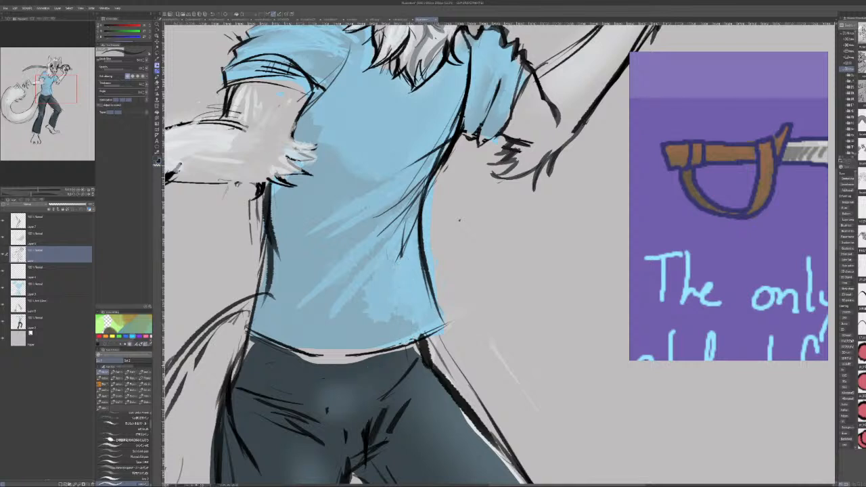
{"action": "key", "text": "ctrl+z"}
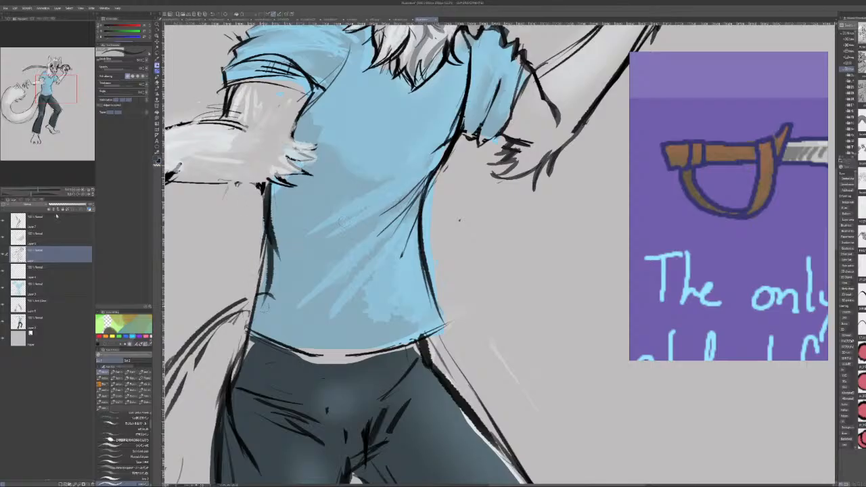
Sample the fur white on the raised hand and paint it over the fingers gripping the sword.
{"action": "left_click", "coordinate": [32, 190]}
{"action": "mouse_move", "coordinate": [60, 108]}
{"action": "left_mouse_down"}
{"action": "mouse_move", "coordinate": [53, 99]}
{"action": "mouse_move", "coordinate": [66, 94]}
{"action": "left_mouse_up"}
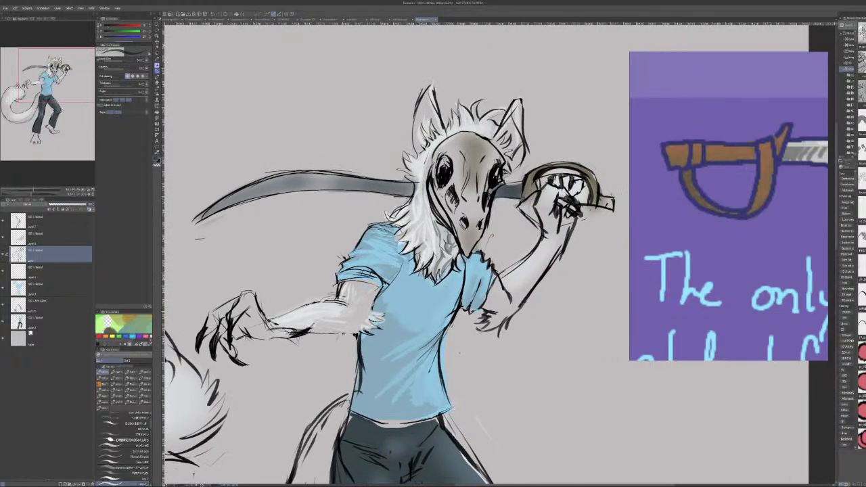
{"action": "left_click", "coordinate": [566, 195], "text": "alt"}
{"action": "left_click_drag", "start_coordinate": [560, 181], "coordinate": [570, 203]}
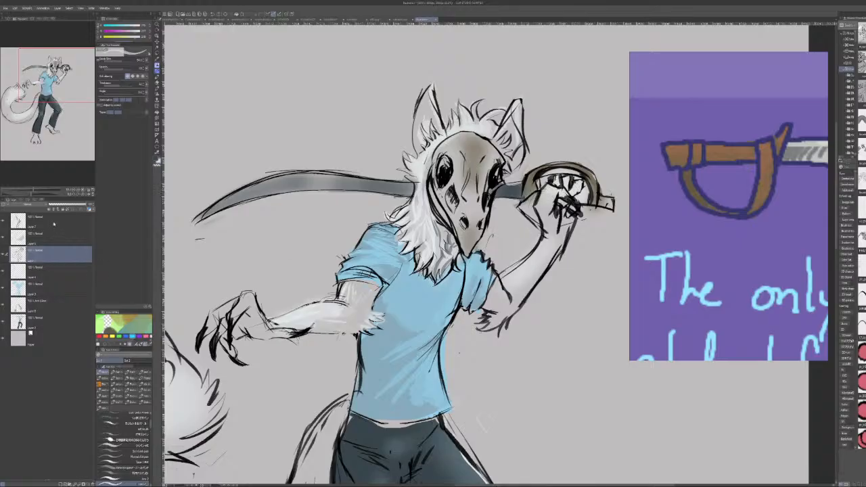
On the topmost layer, shade the insides of both ears in grey and paint white fur along the ear edge.
{"action": "left_click", "coordinate": [53, 224]}
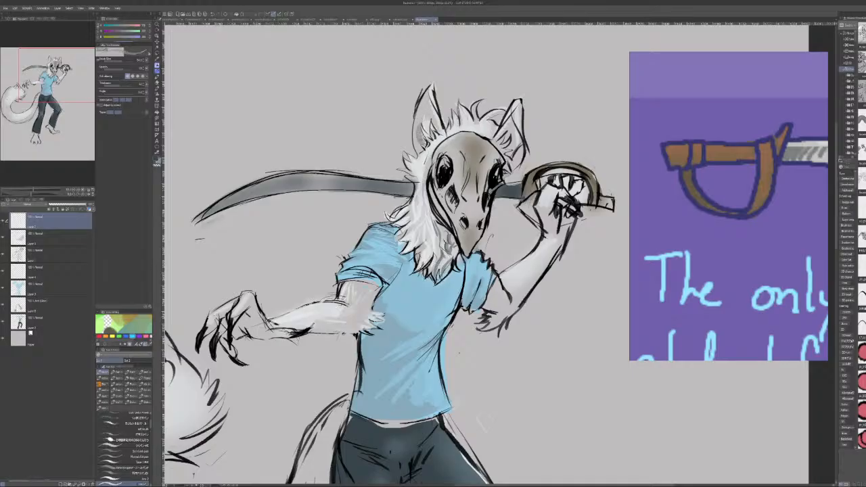
{"action": "left_click_drag", "start_coordinate": [426, 118], "coordinate": [421, 137]}
{"action": "left_click_drag", "start_coordinate": [429, 120], "coordinate": [426, 131]}
{"action": "mouse_move", "coordinate": [430, 99]}
{"action": "left_mouse_down"}
{"action": "mouse_move", "coordinate": [426, 123]}
{"action": "mouse_move", "coordinate": [439, 130]}
{"action": "left_mouse_up"}
{"action": "left_click_drag", "start_coordinate": [432, 109], "coordinate": [438, 121]}
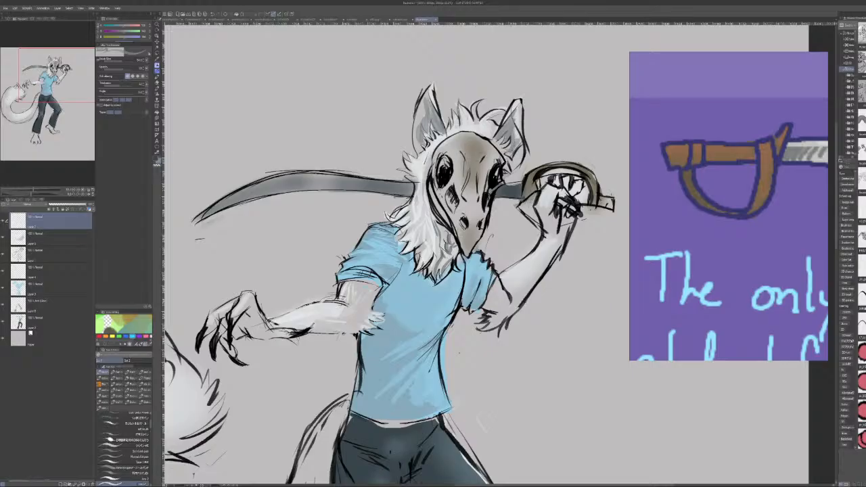
{"action": "mouse_move", "coordinate": [435, 81]}
{"action": "left_mouse_down"}
{"action": "mouse_move", "coordinate": [443, 127]}
{"action": "mouse_move", "coordinate": [435, 84]}
{"action": "mouse_move", "coordinate": [416, 121]}
{"action": "left_mouse_up"}
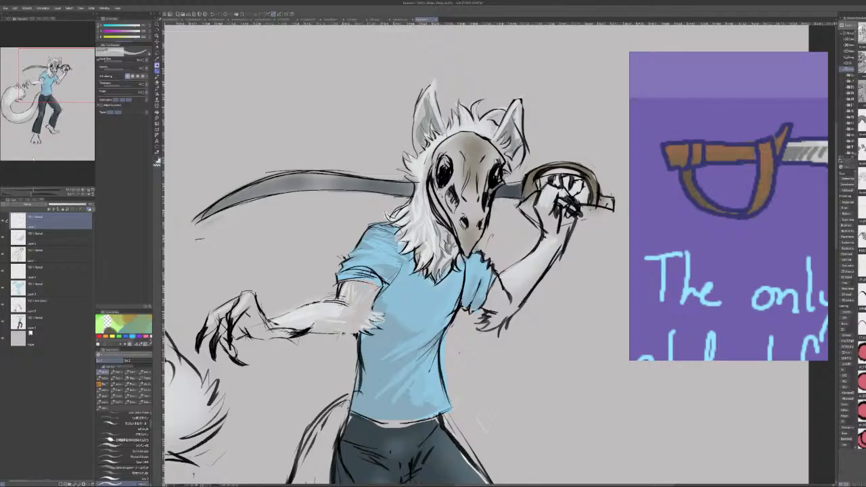
{"action": "key", "text": "ctrl+minus"}
{"action": "key", "text": "ctrl+minus"}
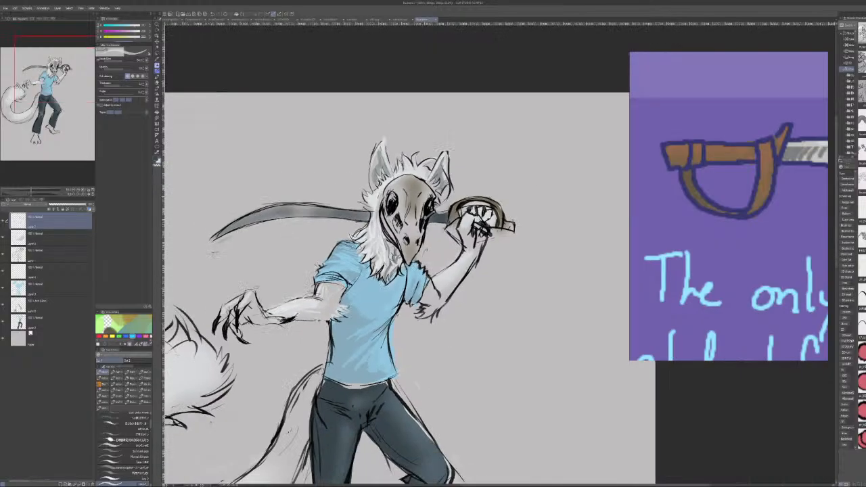